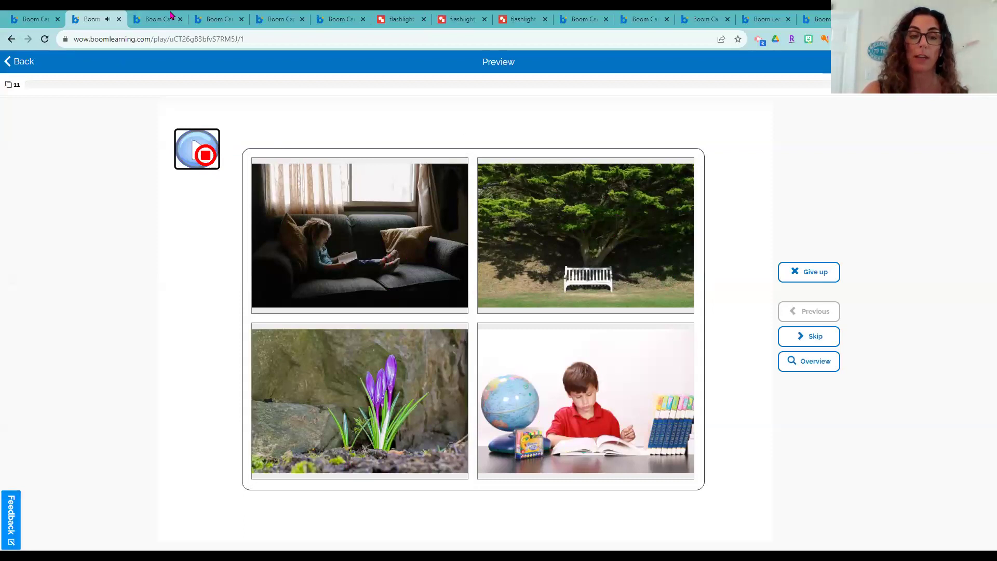
Preview the prepositions deck, drag the 'under' word card and play its sound
click(149, 19)
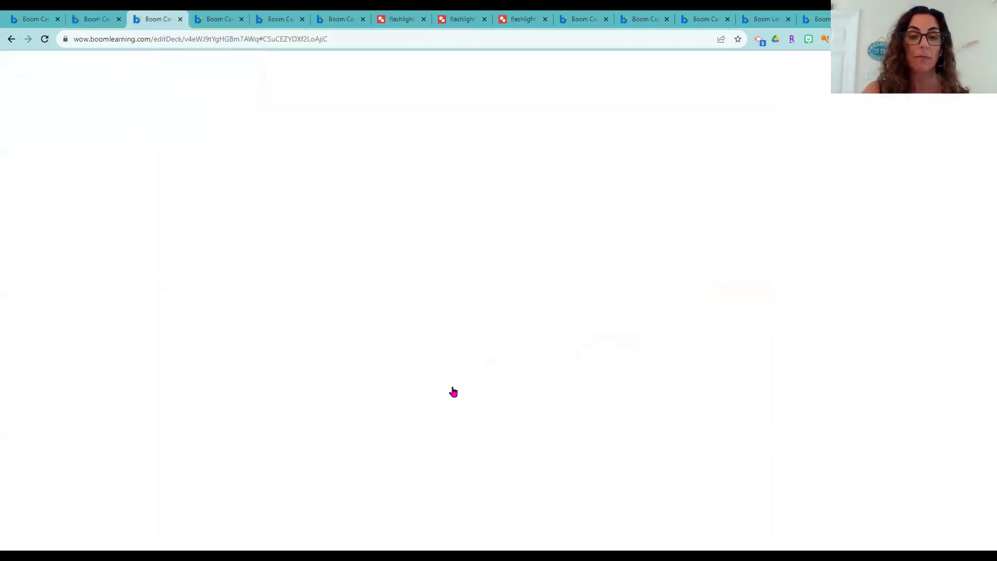
click(548, 65)
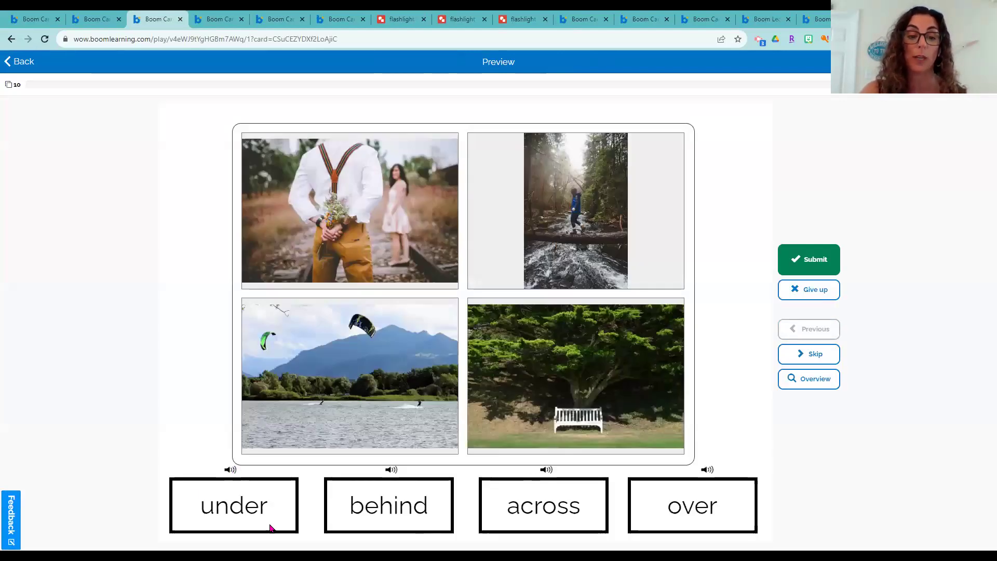
drag(218, 513, 252, 437)
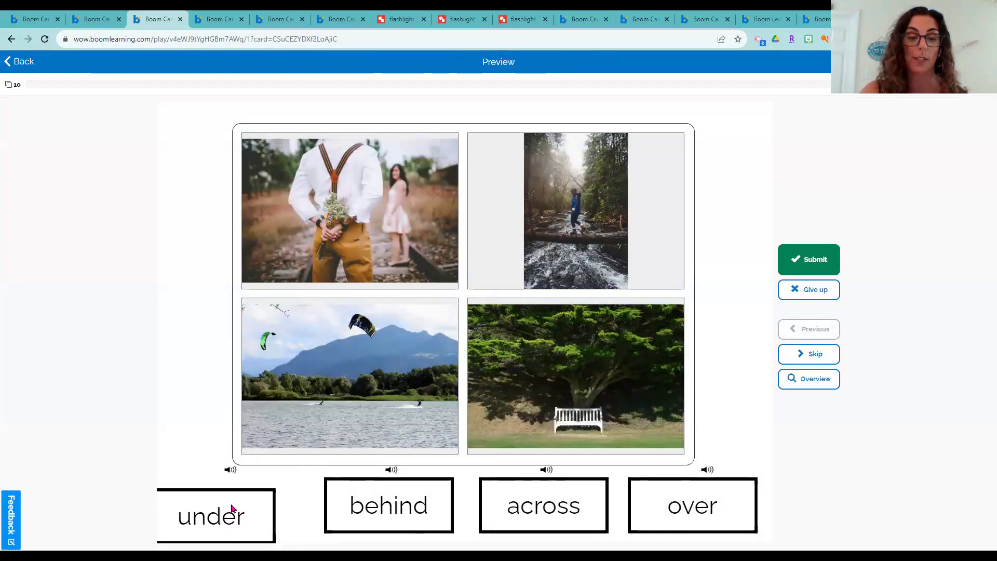
click(230, 470)
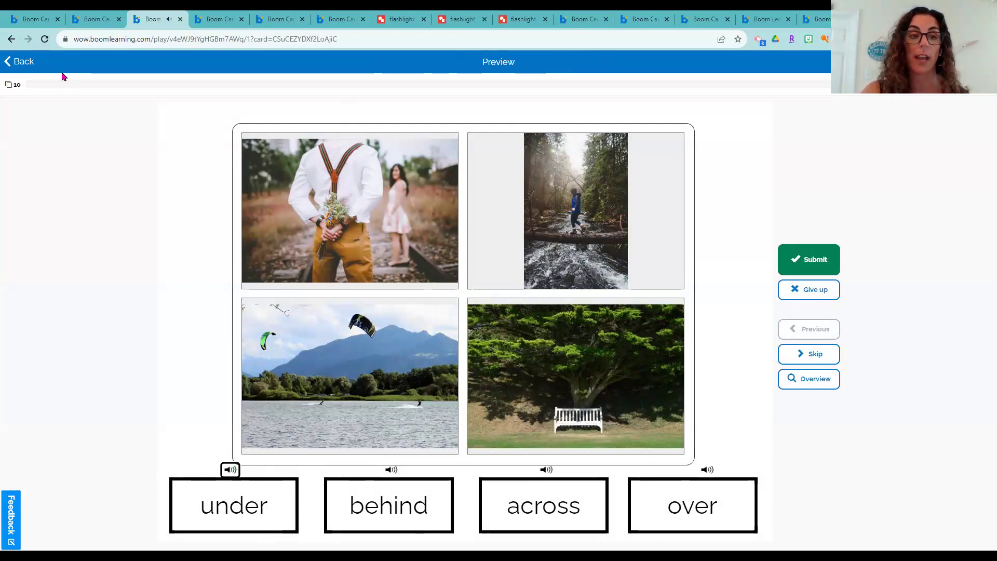
Quit the Story #7 preview and return to the deck editor
click(34, 19)
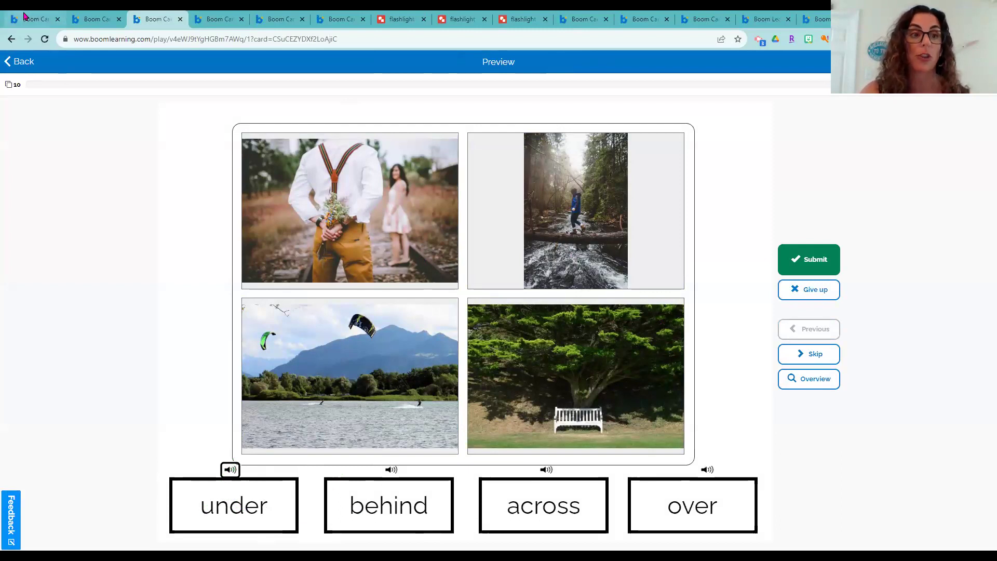
click(23, 62)
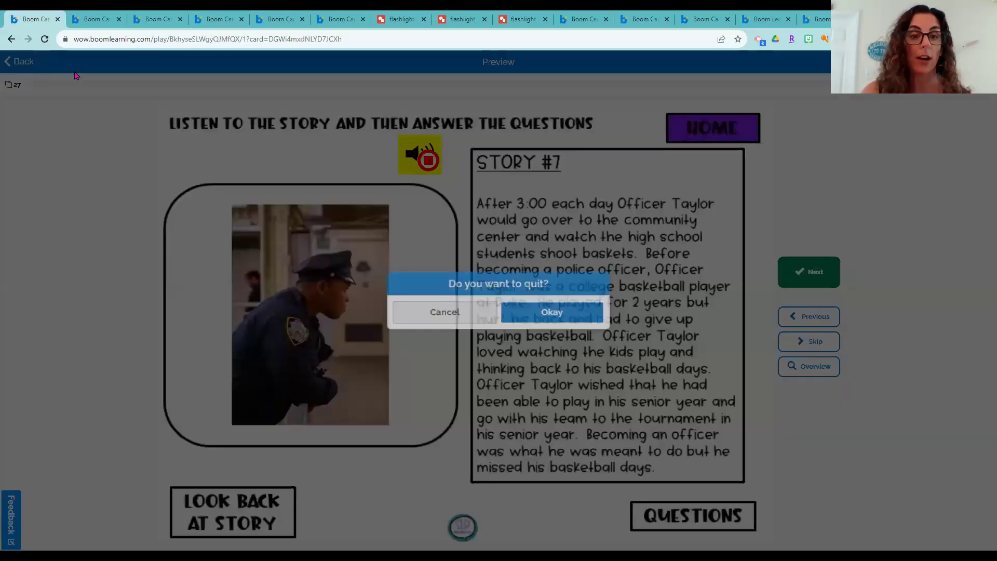
click(571, 313)
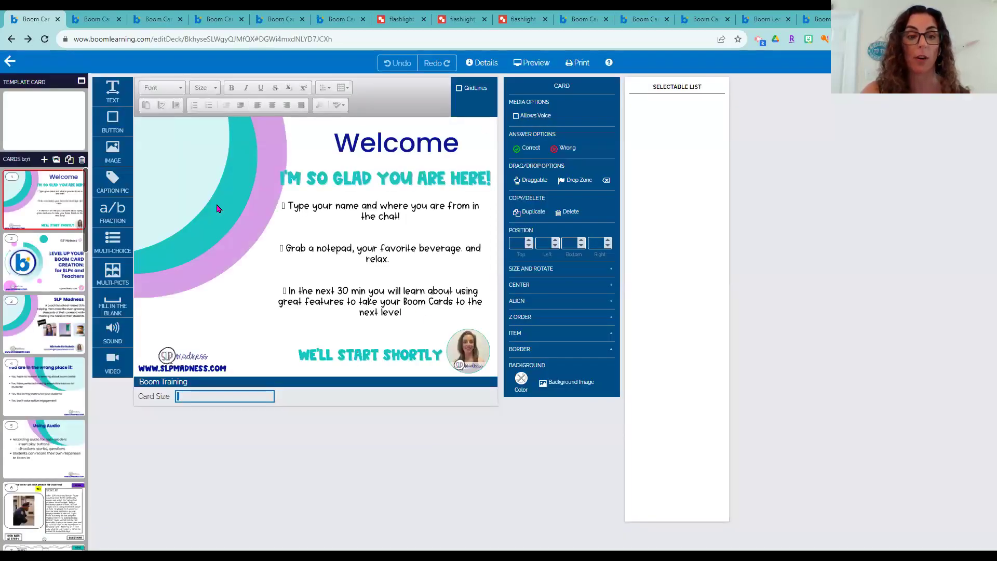
On card 6, add an enlarged orange 1q2d sound button beside the yellow speaker
click(42, 513)
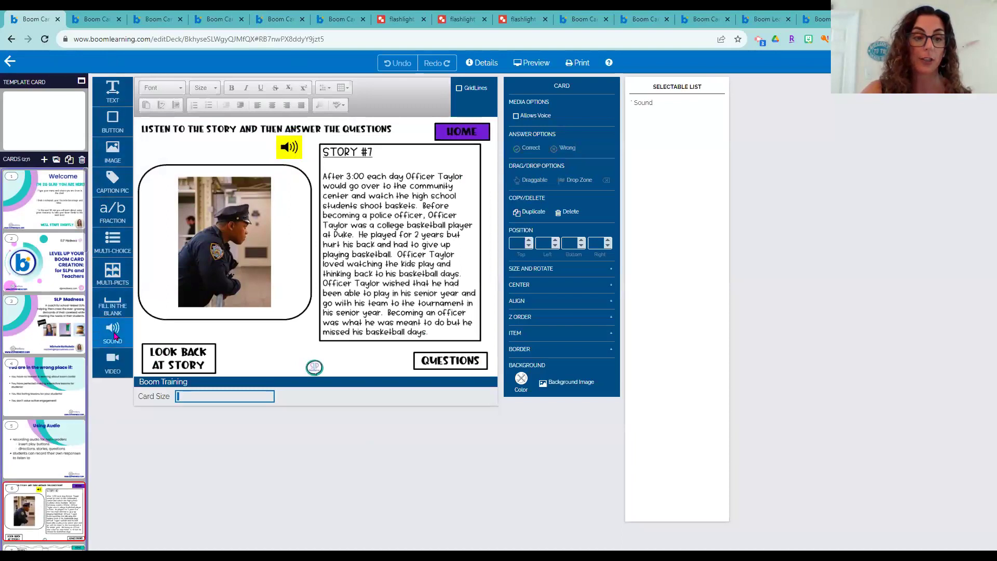
drag(103, 324, 179, 145)
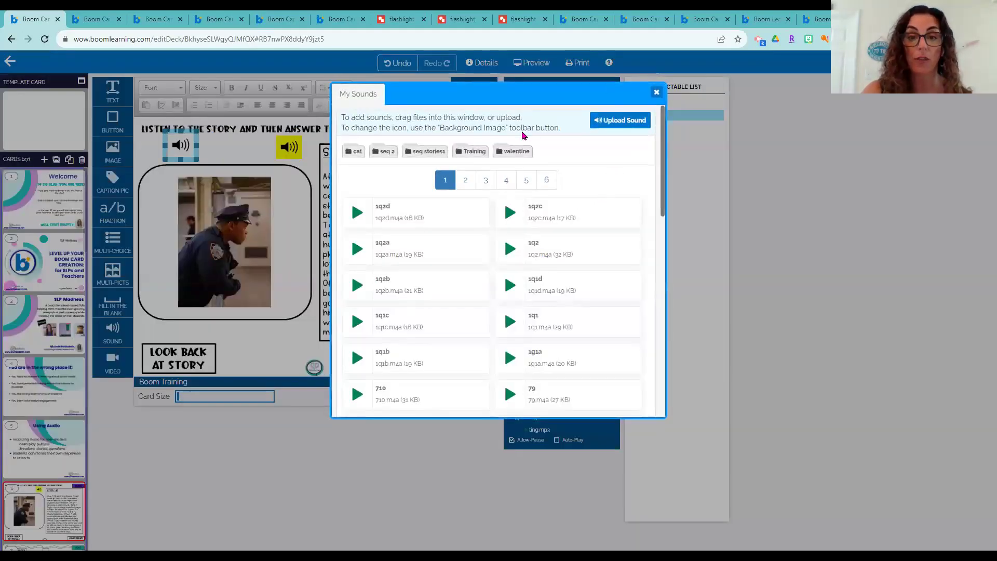
click(411, 212)
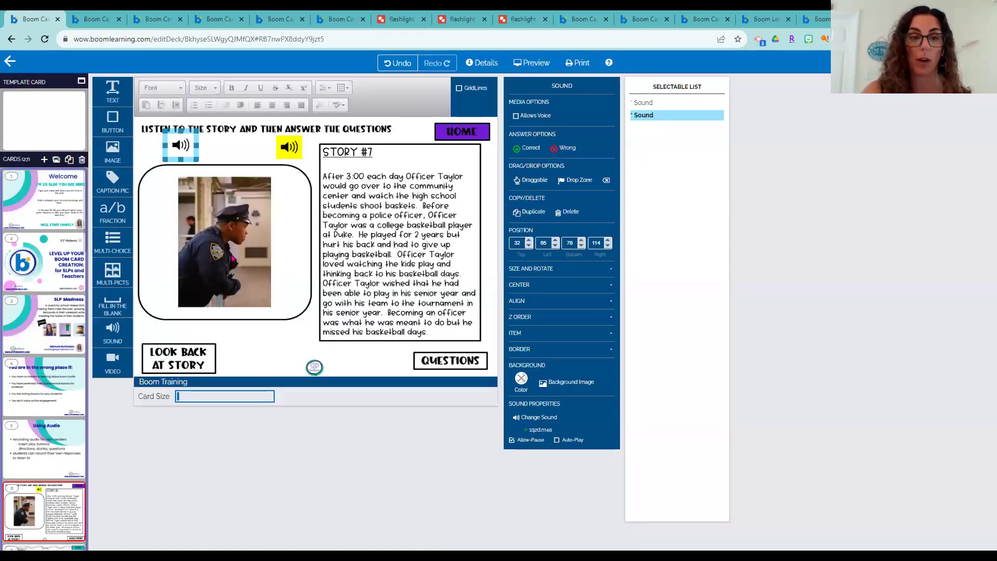
mouse_move(188, 159)
mouse_down()
mouse_move(204, 157)
mouse_move(197, 149)
mouse_up()
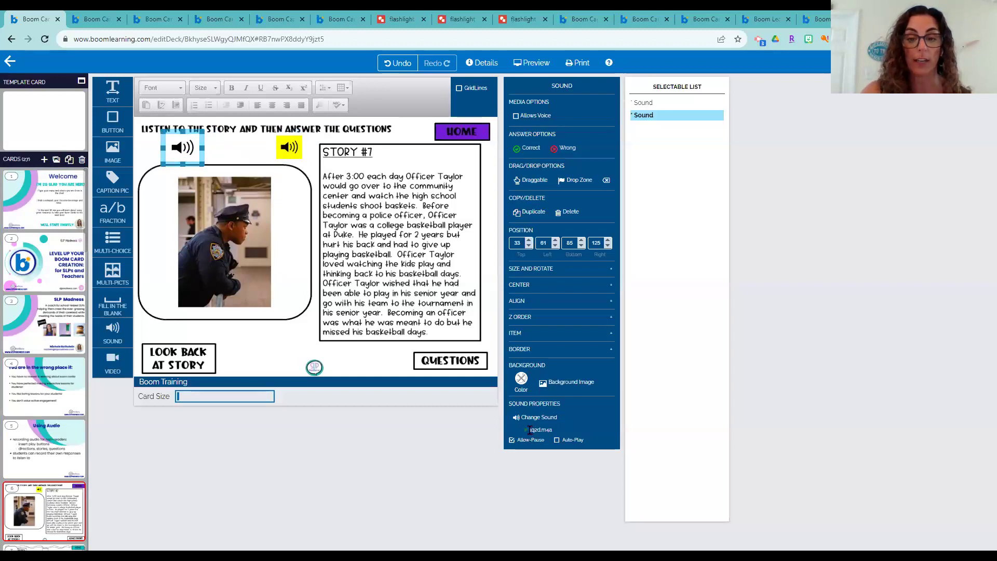
click(521, 378)
click(547, 407)
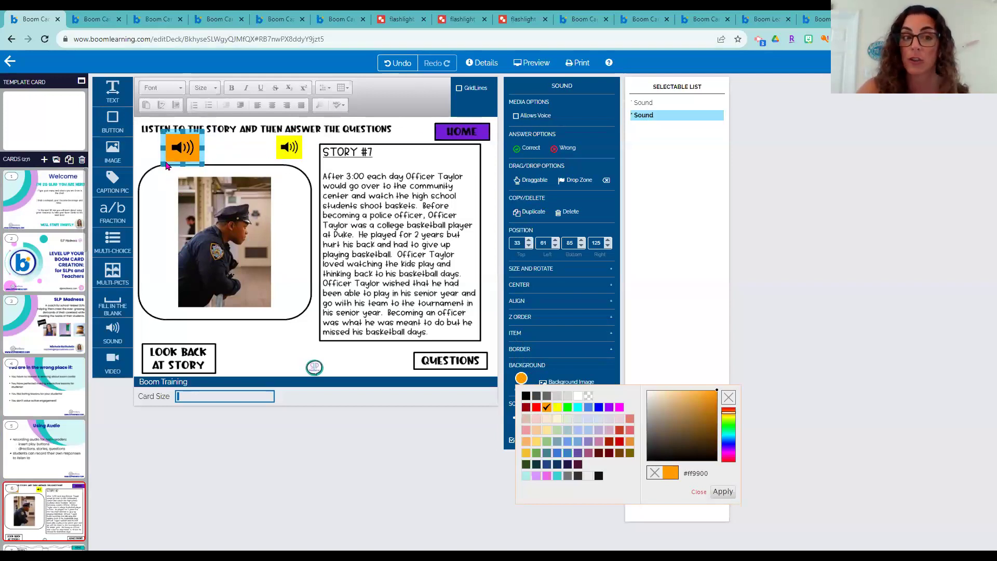
drag(190, 161, 250, 165)
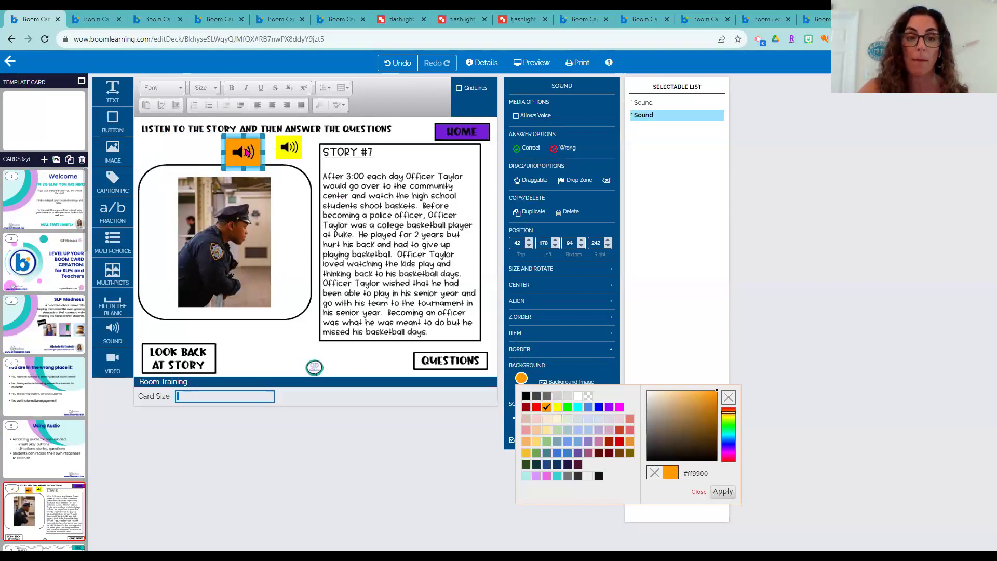
Set the orange button's sound to Story7 from the Training folder and preview the card
click(698, 491)
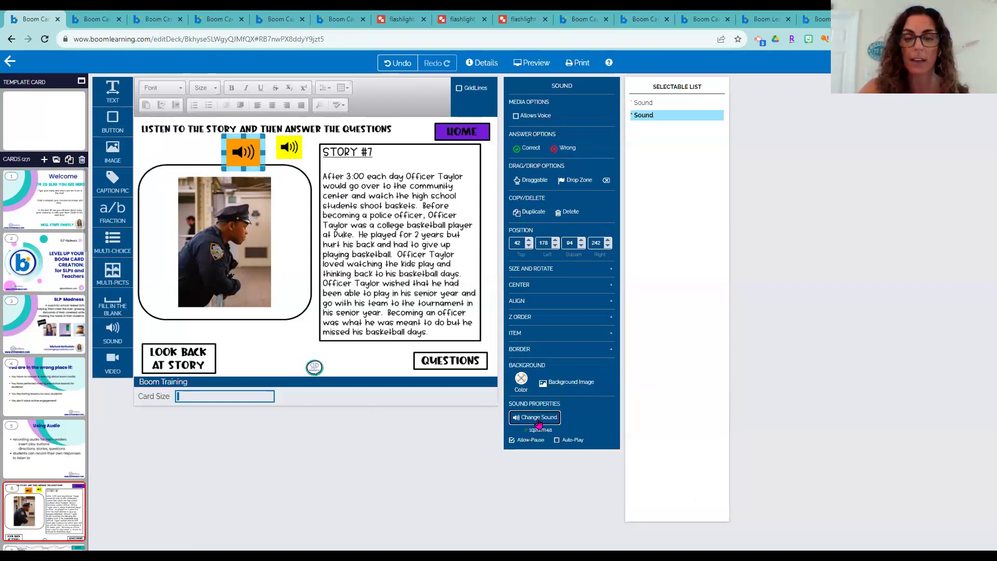
click(539, 418)
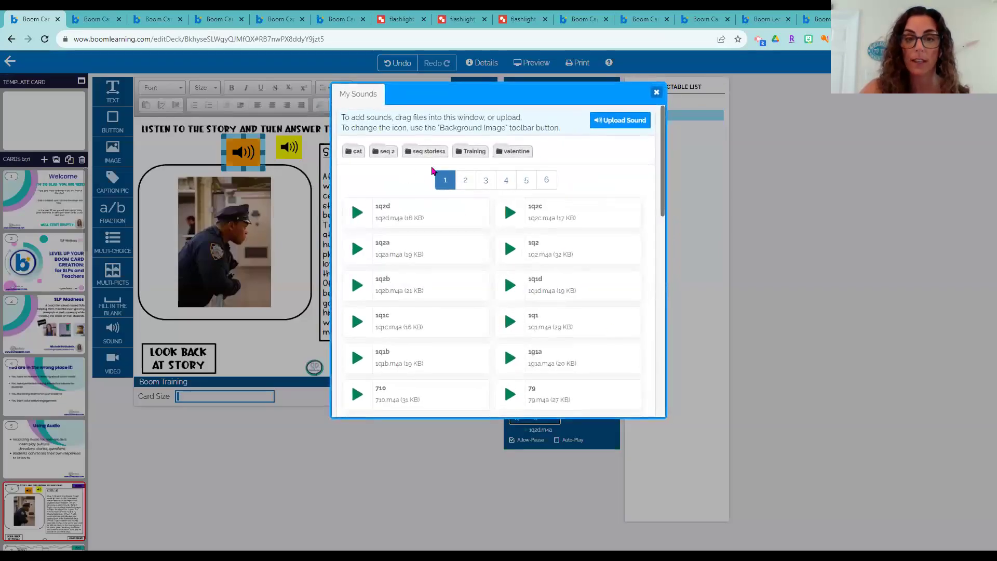
click(470, 151)
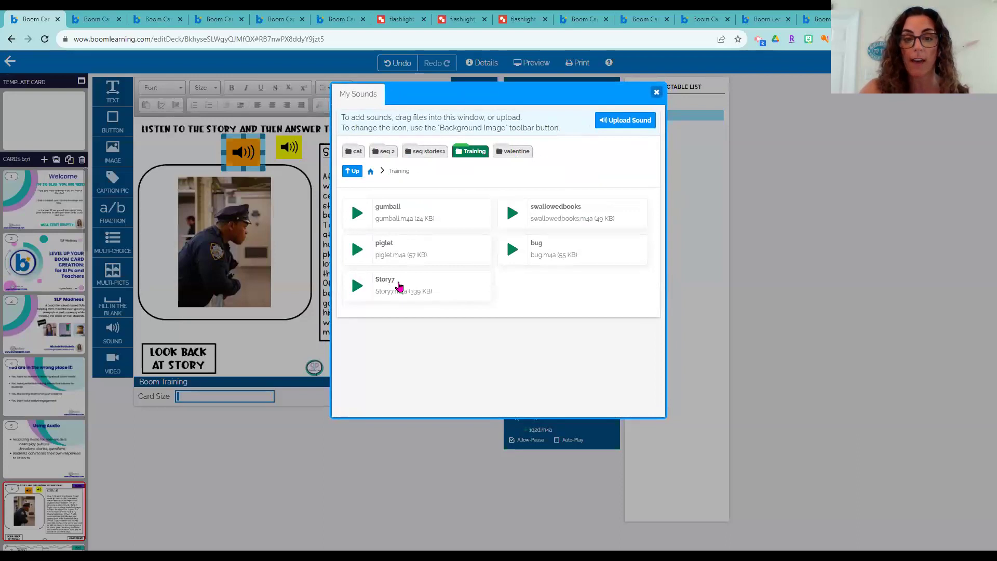
click(426, 293)
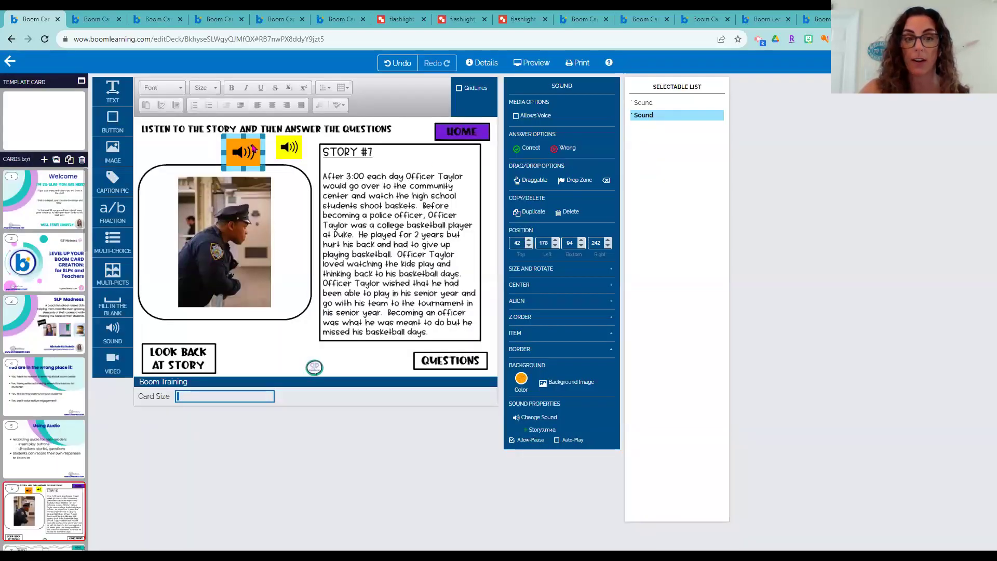
click(543, 64)
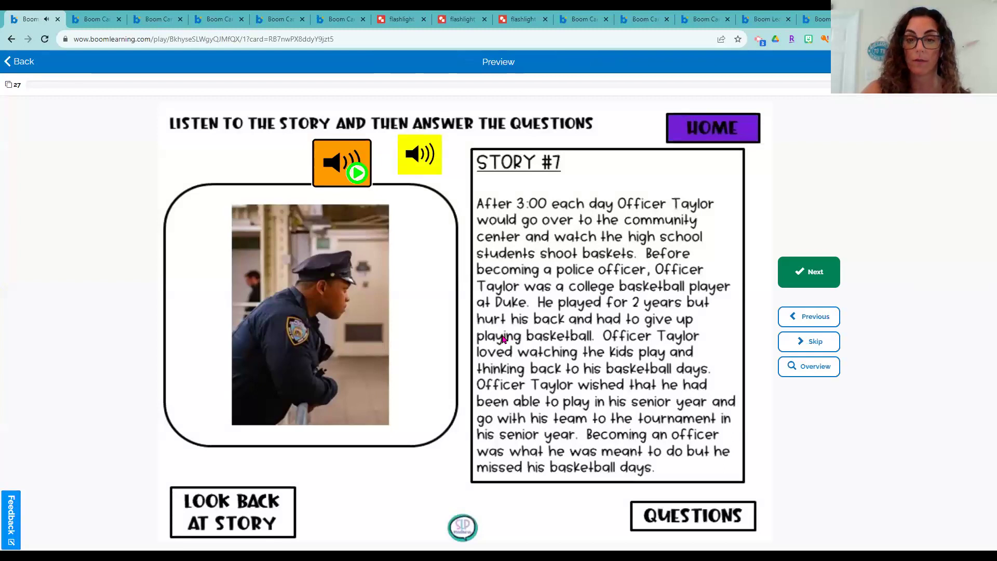
Play the orange button's story audio in preview, quit the preview, and open card 7
click(350, 166)
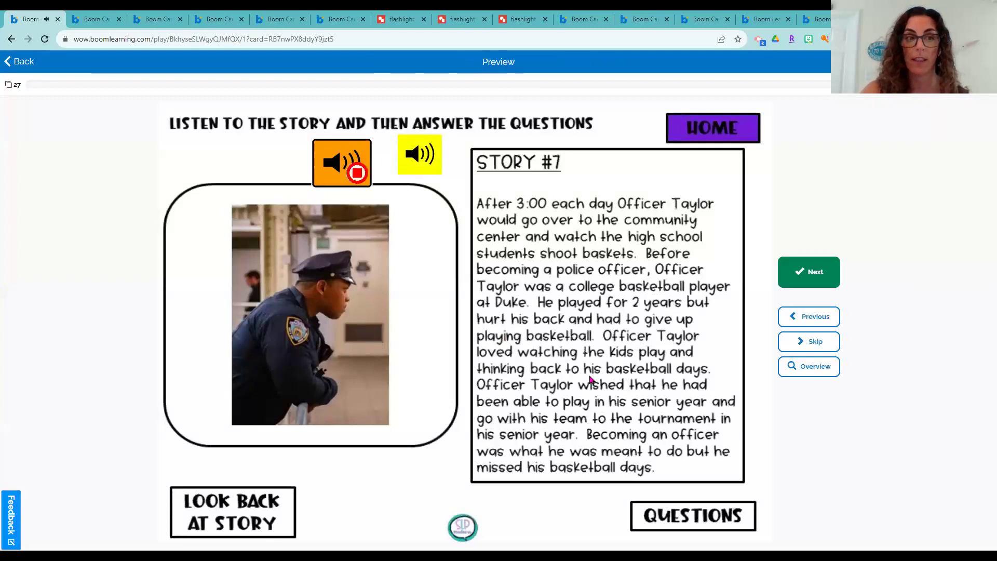
click(25, 61)
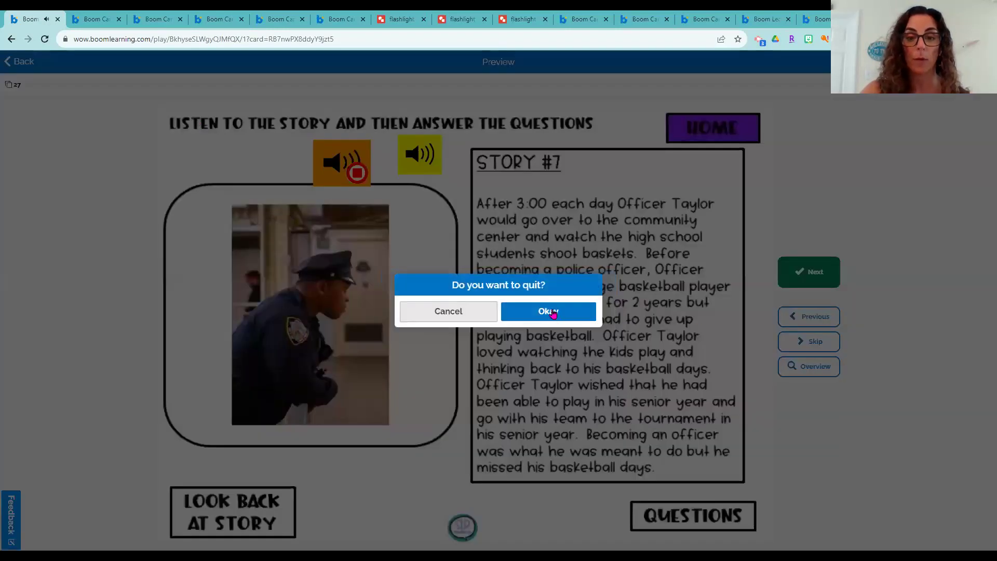
click(554, 313)
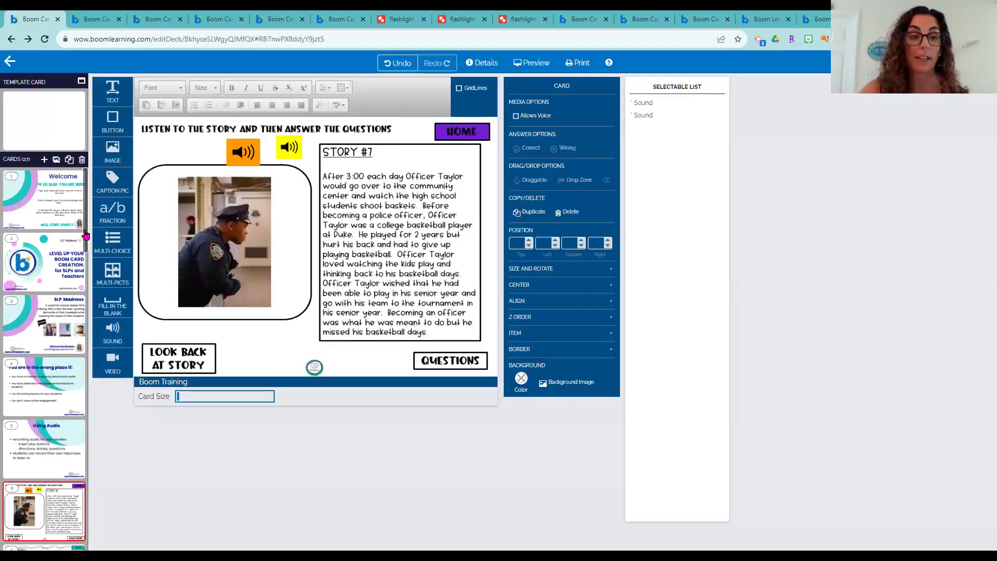
scroll(83, 296, down, 5)
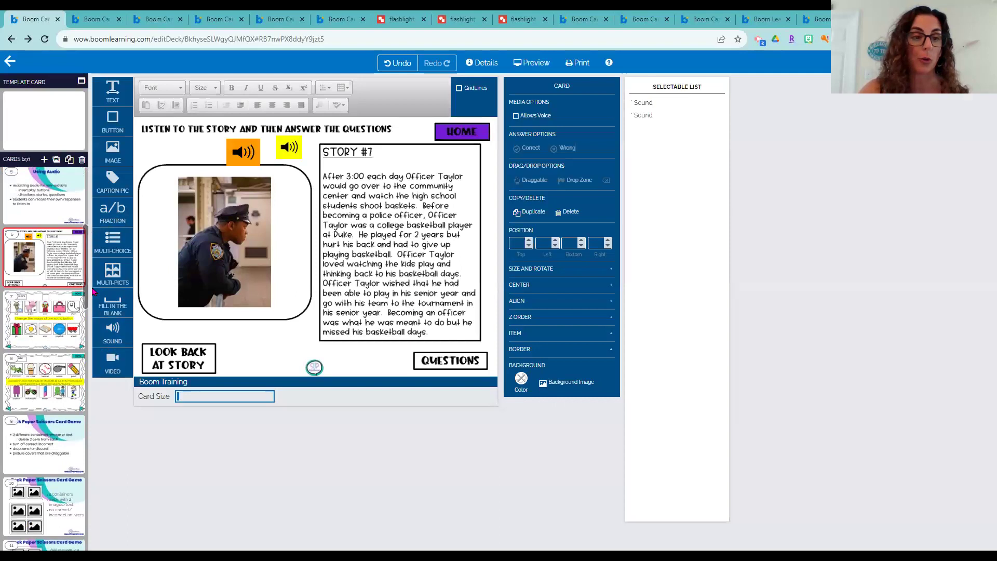
click(42, 324)
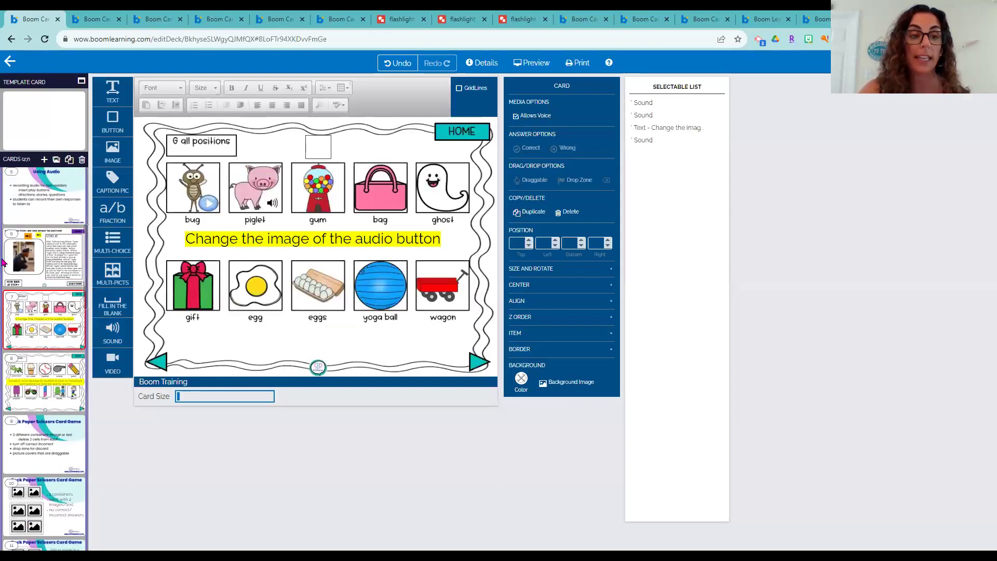
click(38, 262)
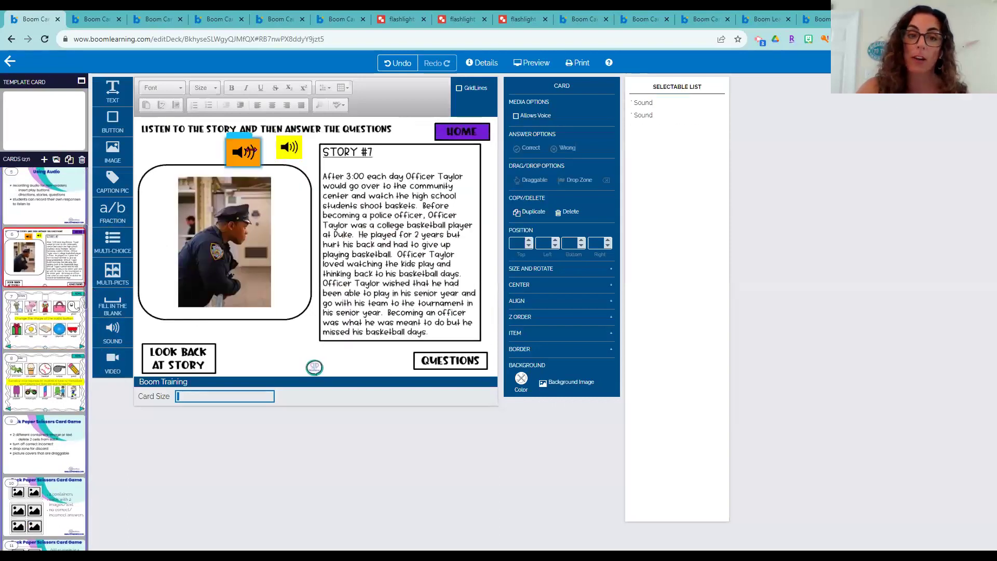
click(44, 320)
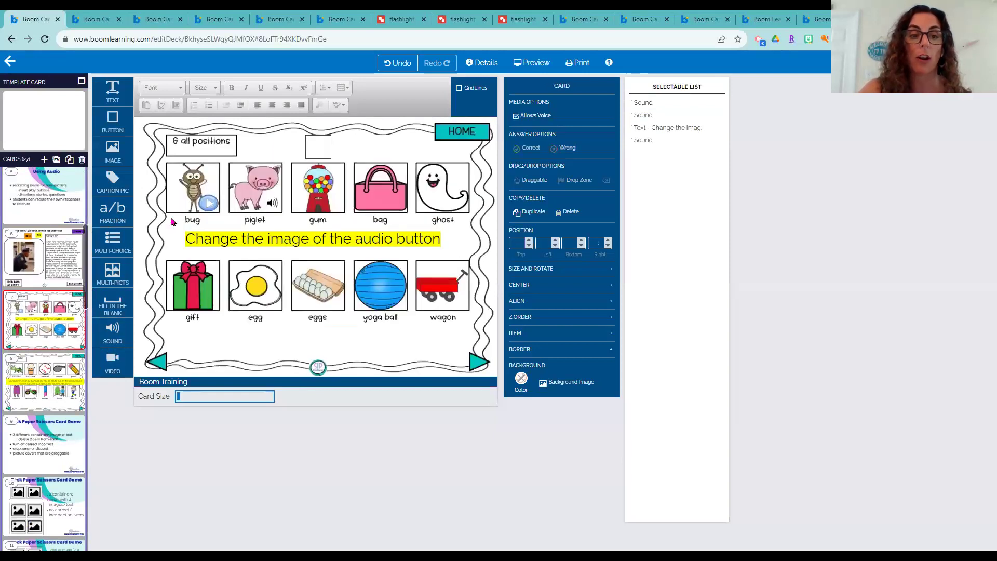
click(531, 62)
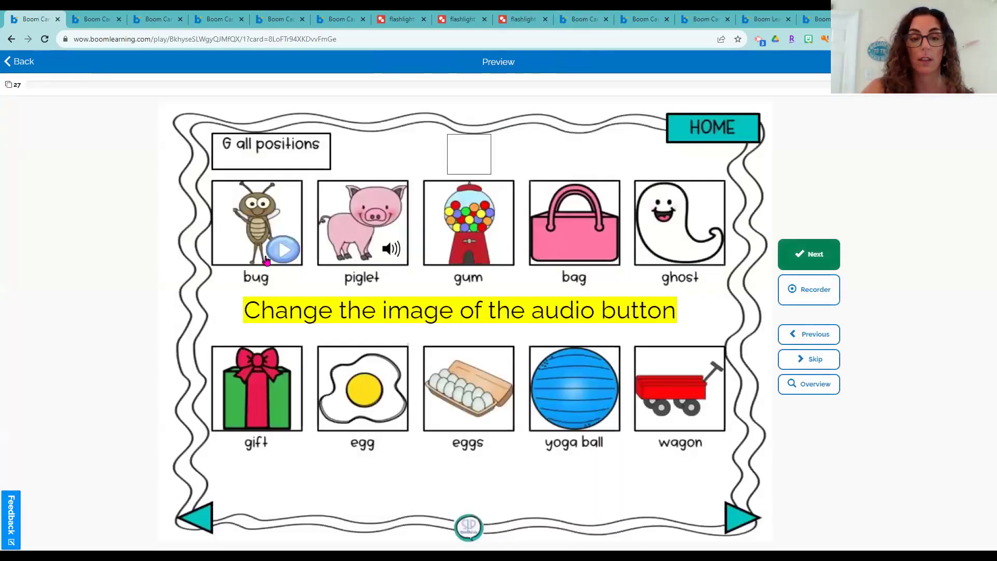
click(285, 247)
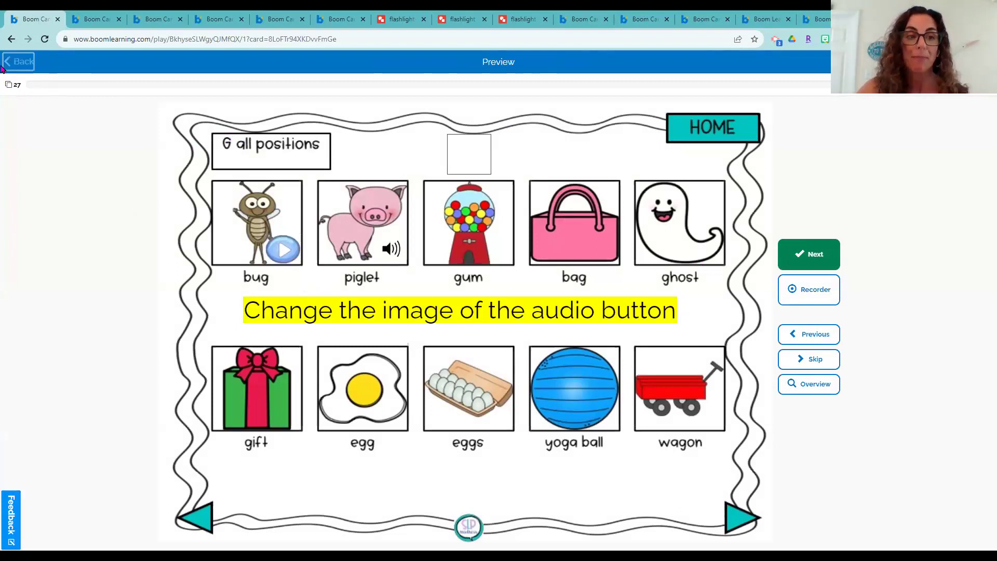
click(20, 62)
click(576, 314)
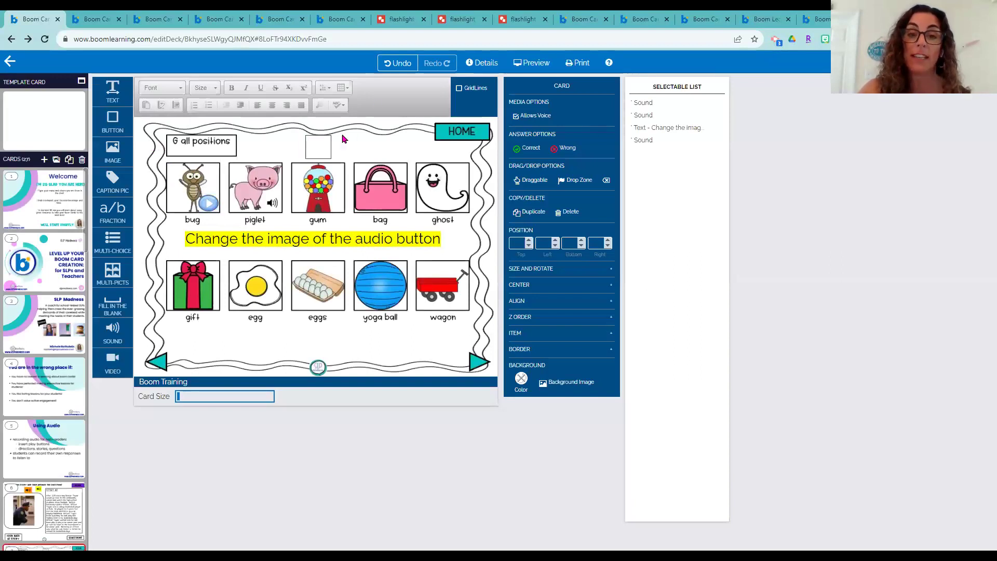
Add a ting.mp3 sound button near the gift picture and open My Images for its background
click(208, 204)
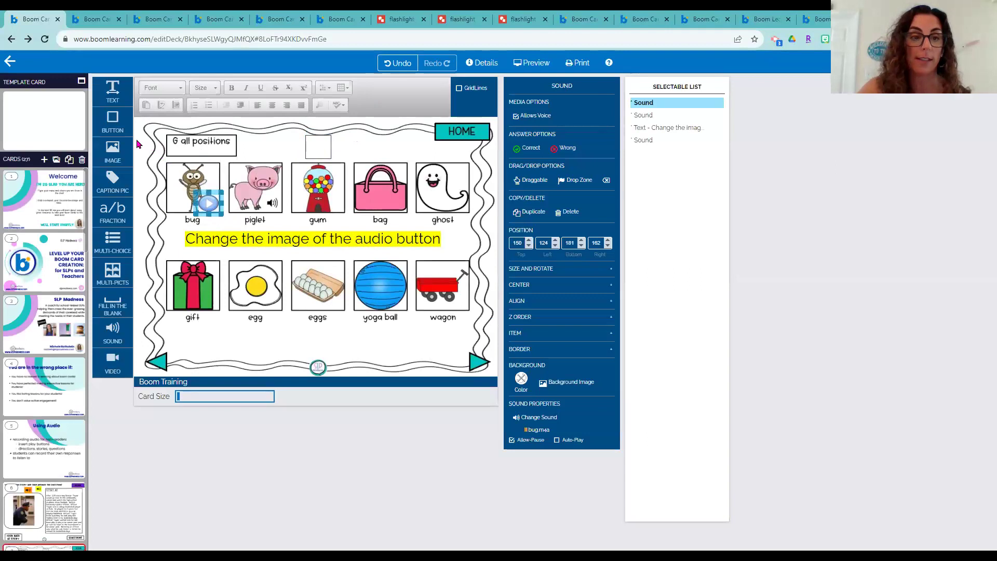
drag(113, 333, 206, 327)
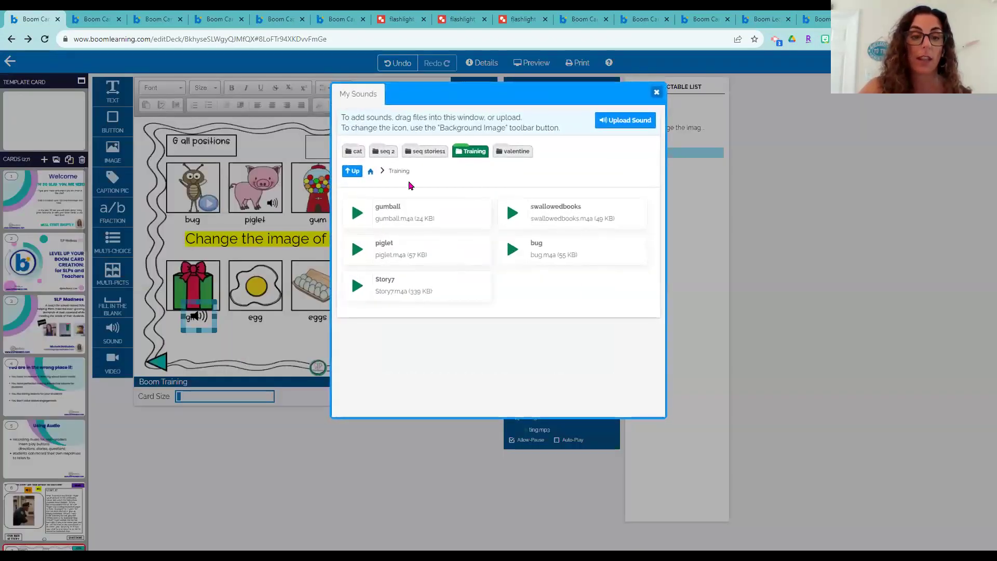
click(656, 94)
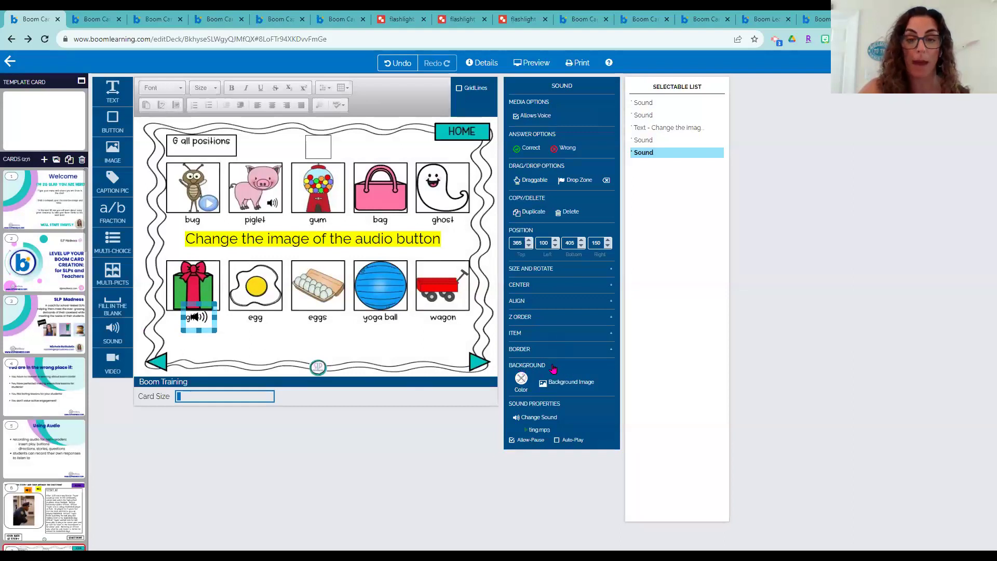
click(562, 385)
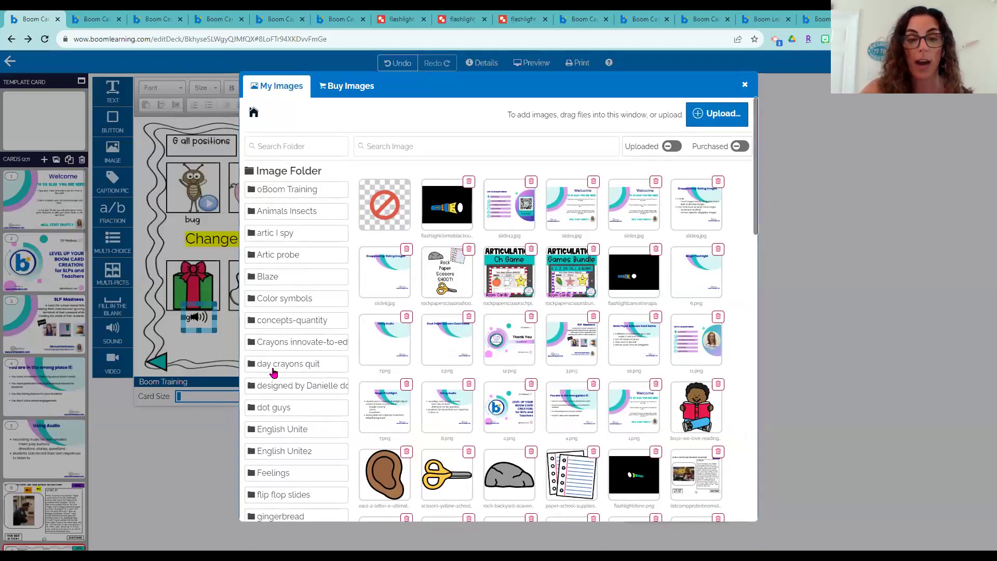
Give the gift's sound button the blue play-button image from oBoom Training, sized over the gift
scroll(274, 363, down, 2)
scroll(293, 223, up, 2)
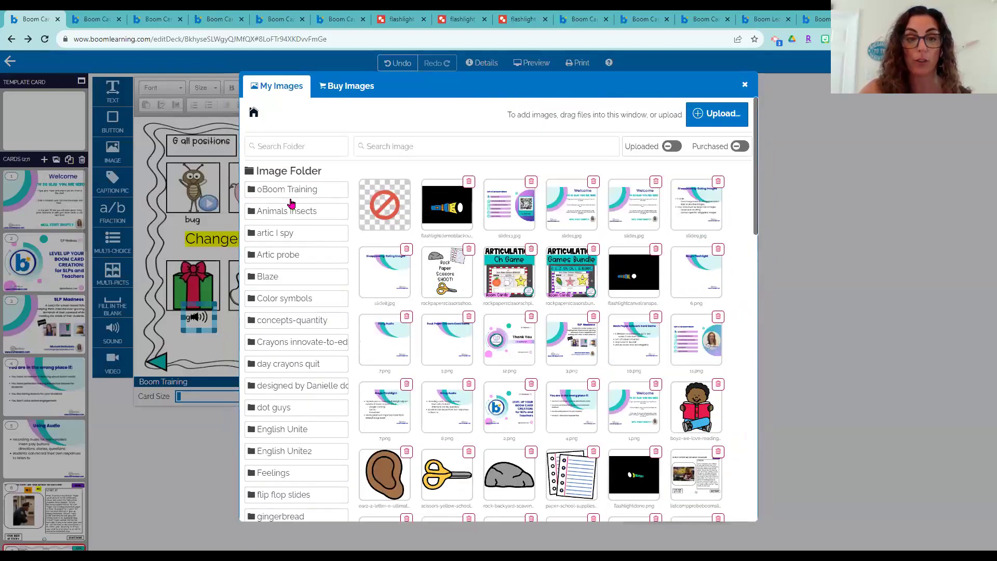
click(292, 178)
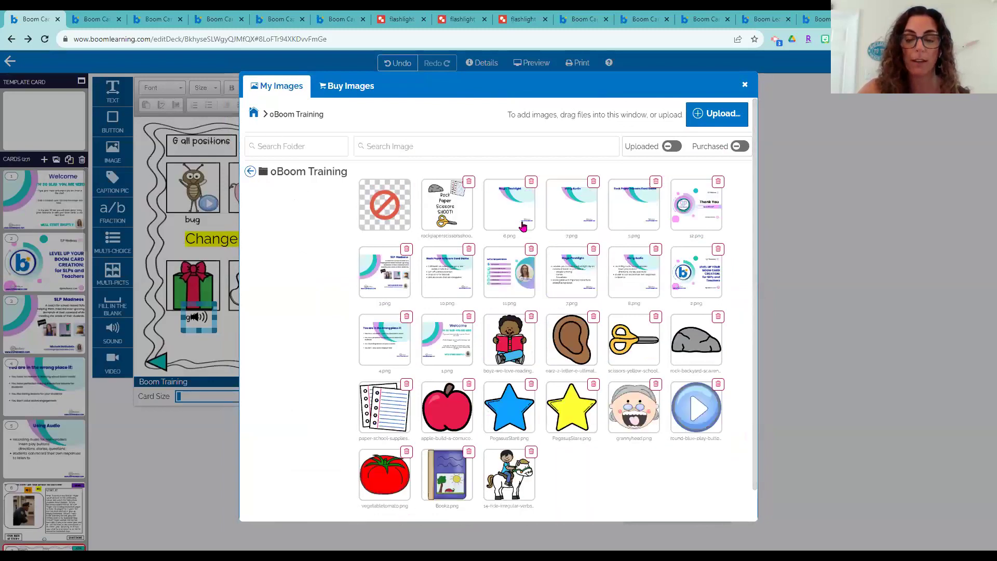
click(694, 415)
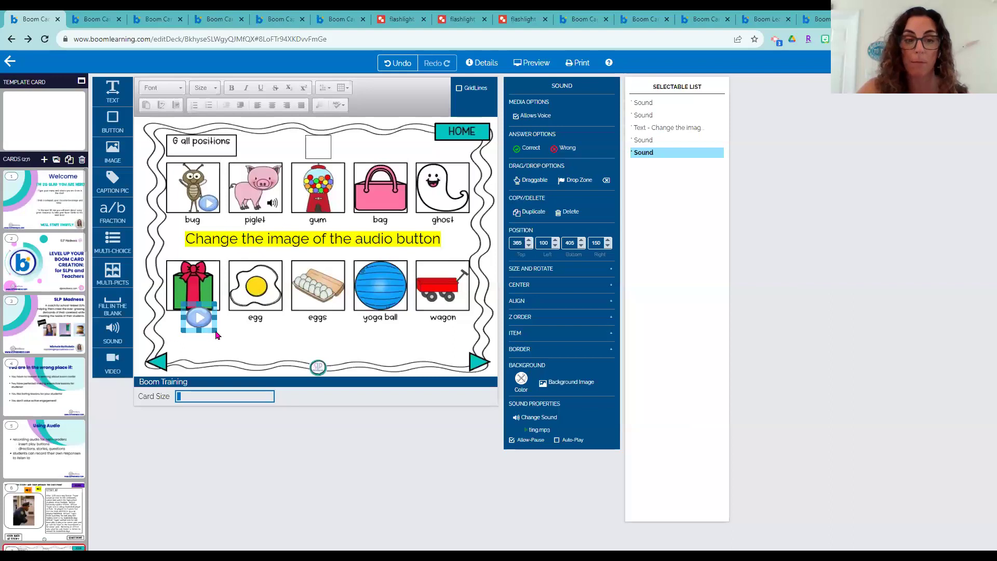
drag(217, 335, 211, 307)
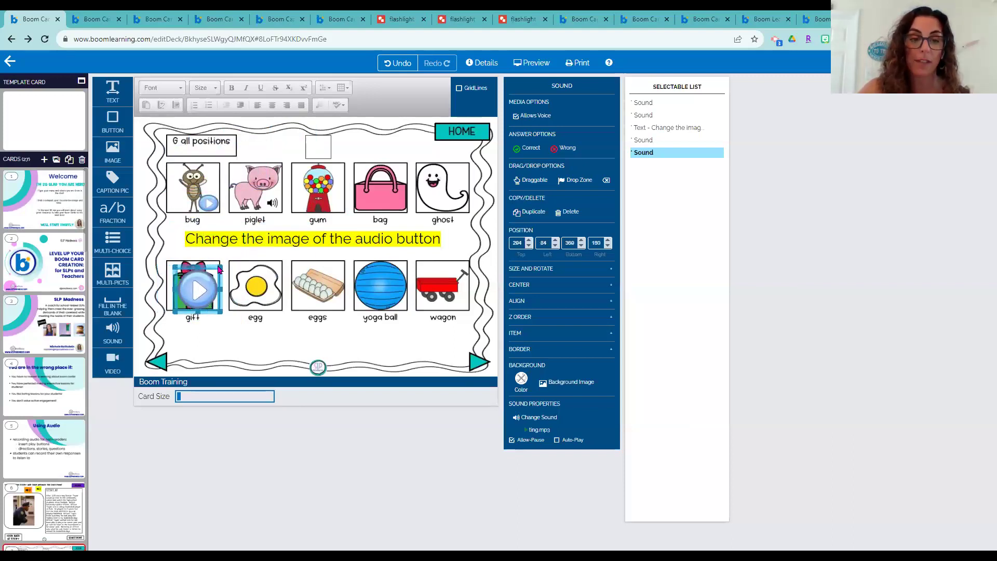
drag(211, 274, 203, 302)
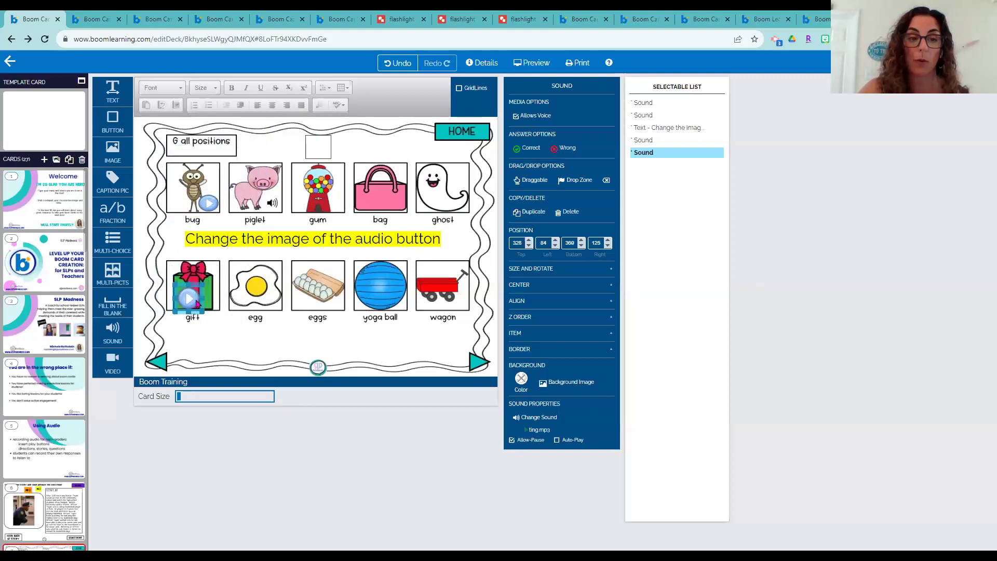
Assign piglet.m4a to the gift's play button and add a new sound button near the piglet
click(540, 421)
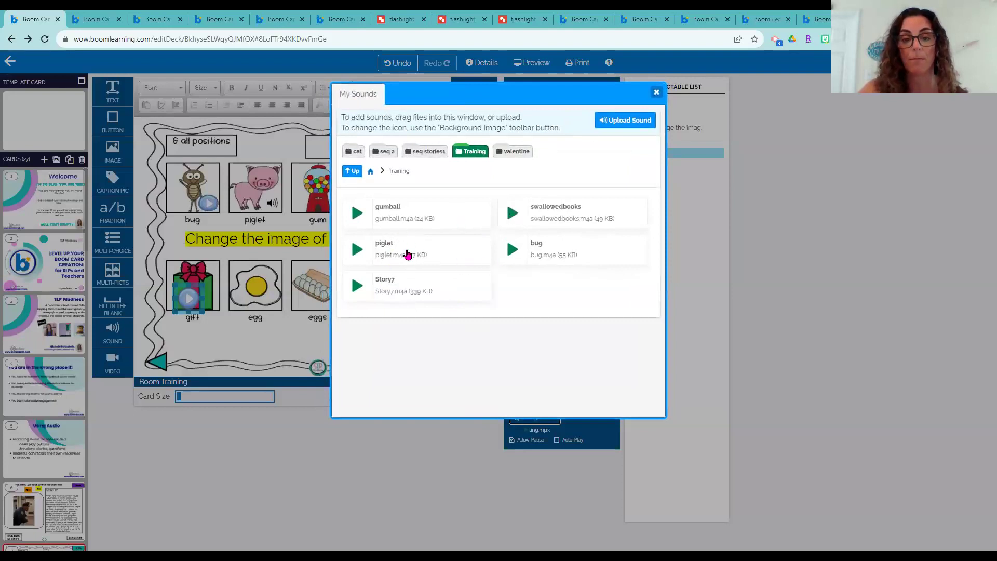
click(394, 249)
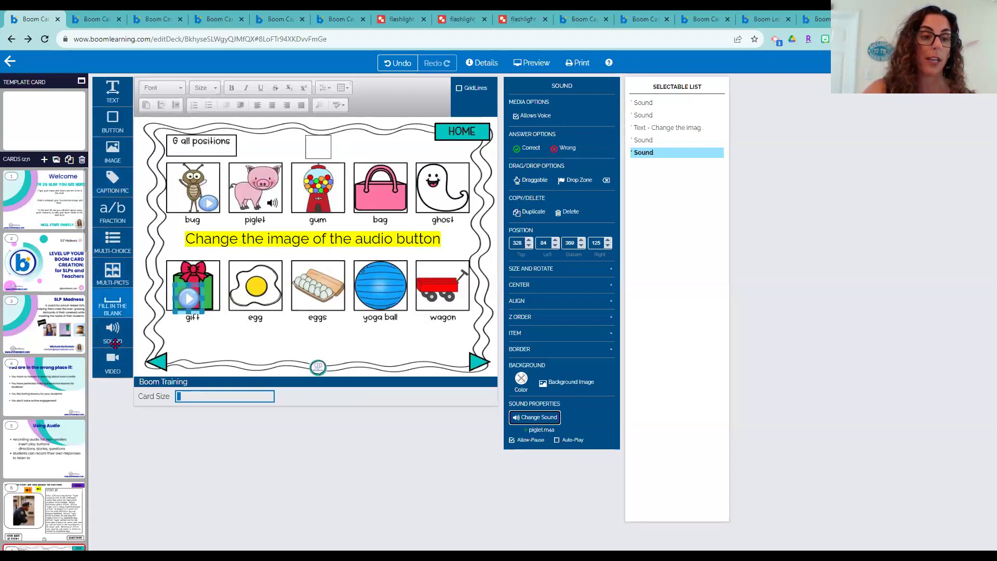
drag(113, 337, 290, 181)
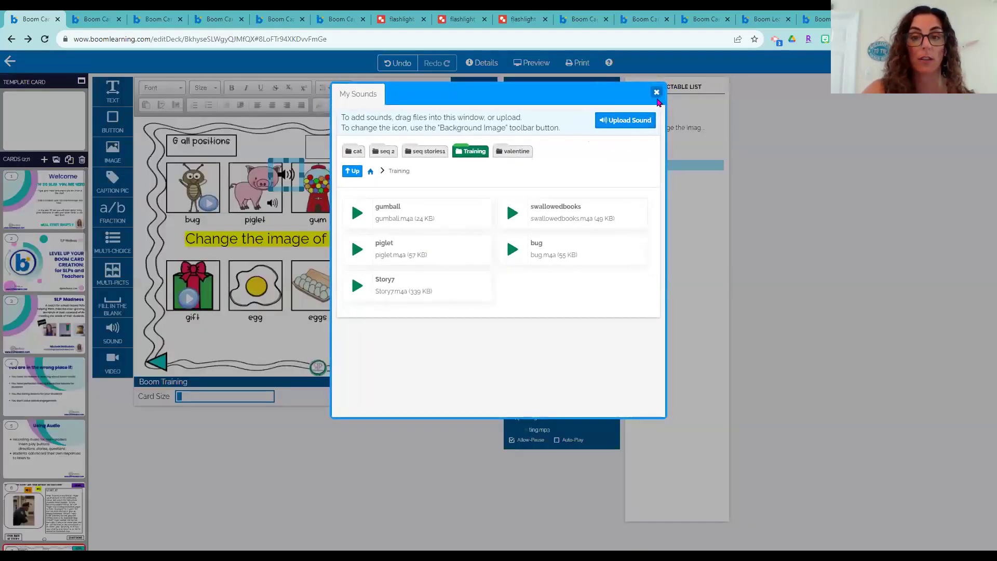
click(655, 94)
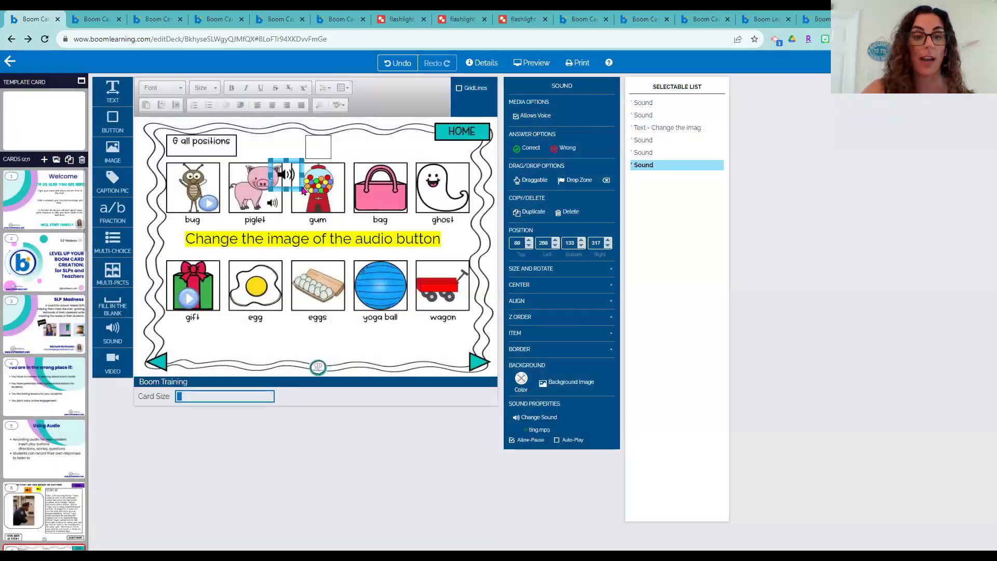
Fit the new sound button over the gum with a transparent background and blank image
drag(336, 217, 332, 220)
drag(311, 159, 329, 159)
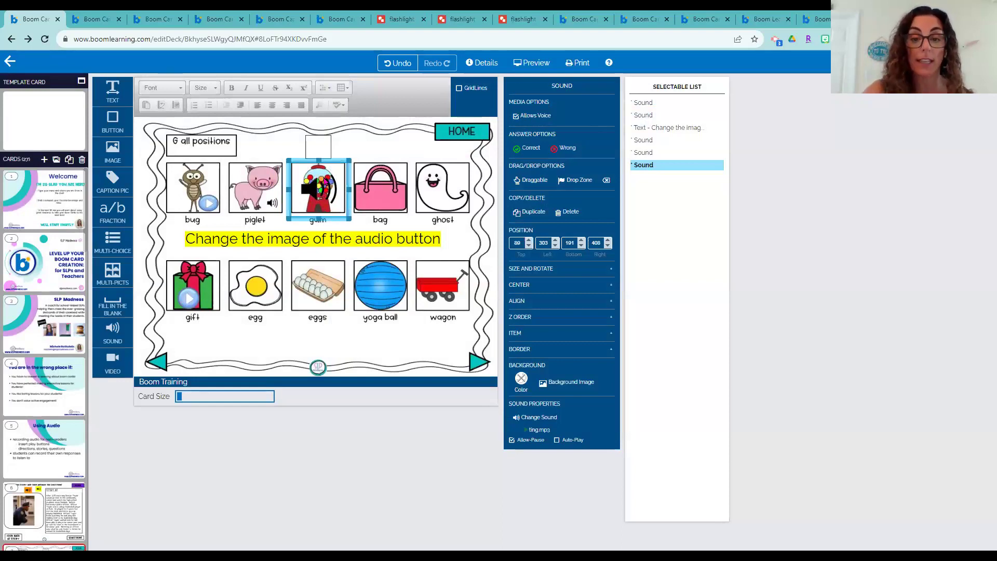
click(521, 379)
click(588, 397)
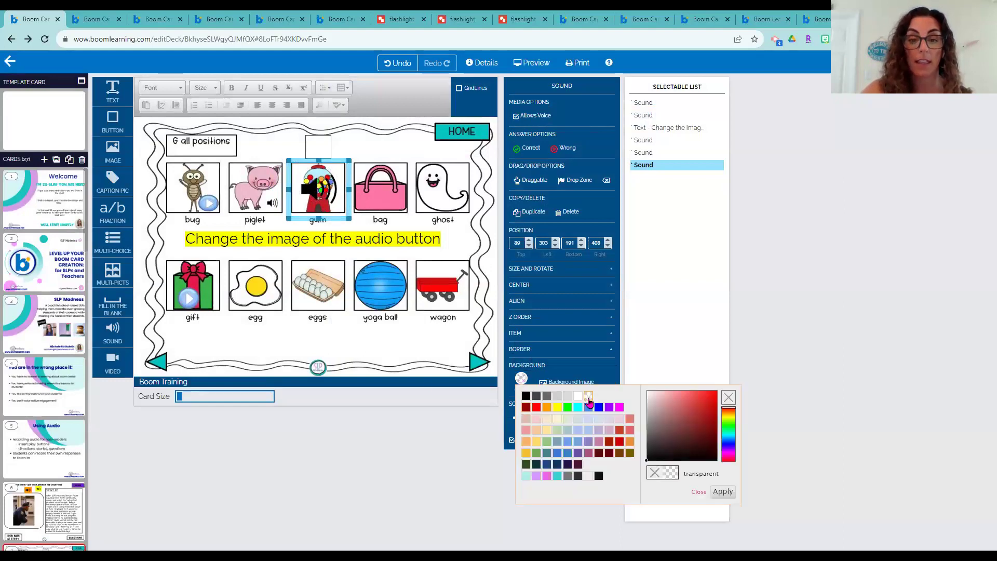
click(723, 491)
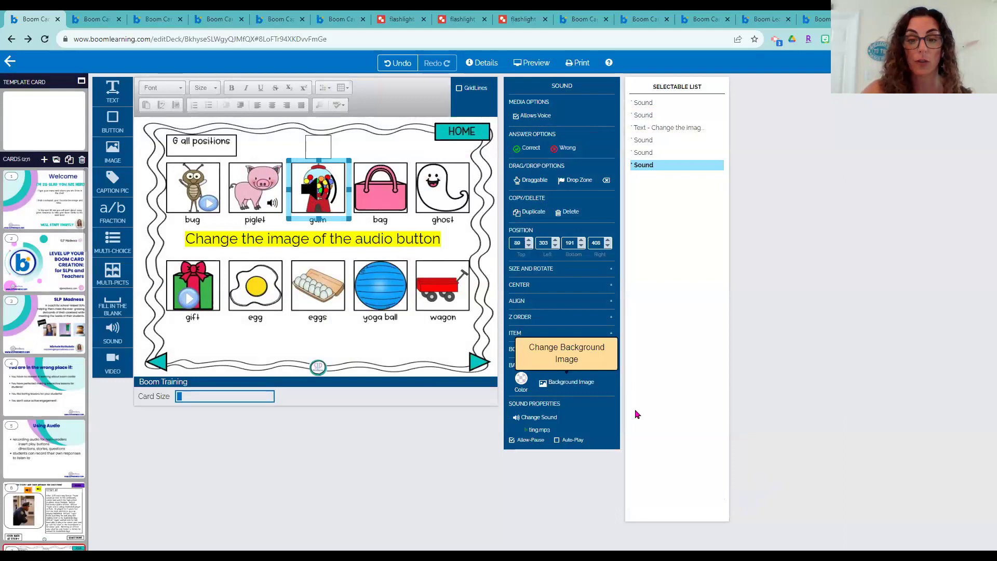
click(580, 394)
click(390, 218)
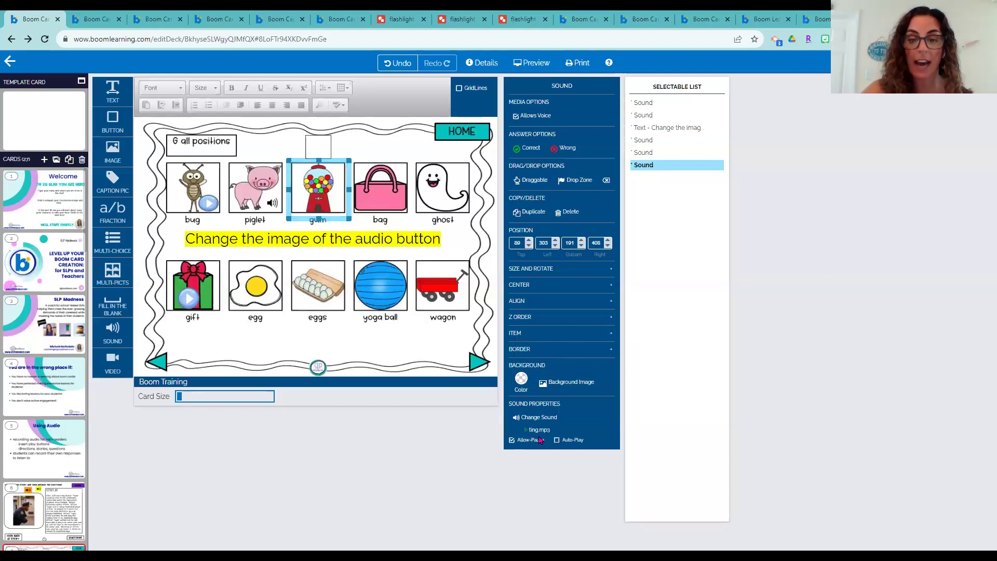
Assign gumball.m4a to the gum button and preview the card
click(534, 416)
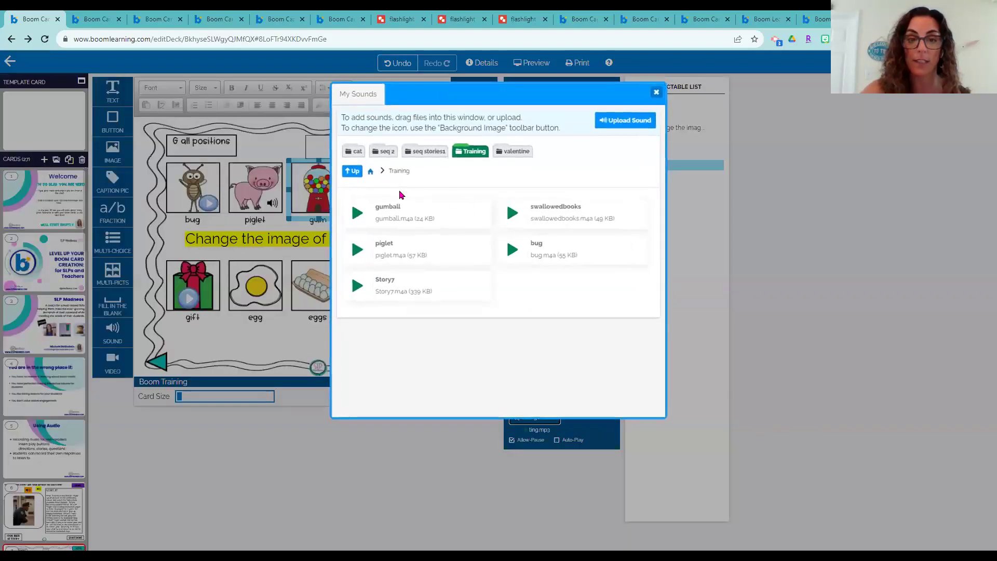
click(384, 210)
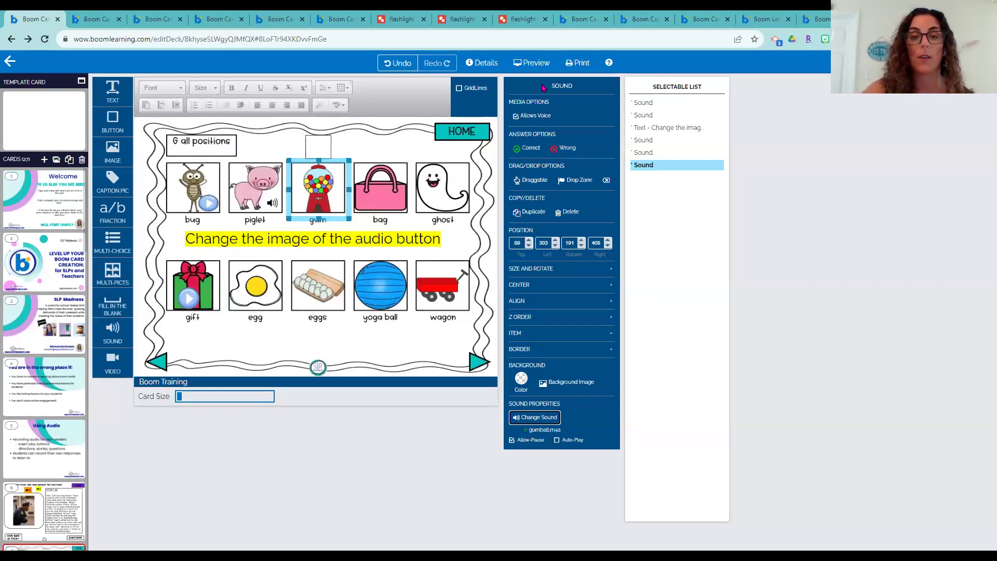
click(532, 63)
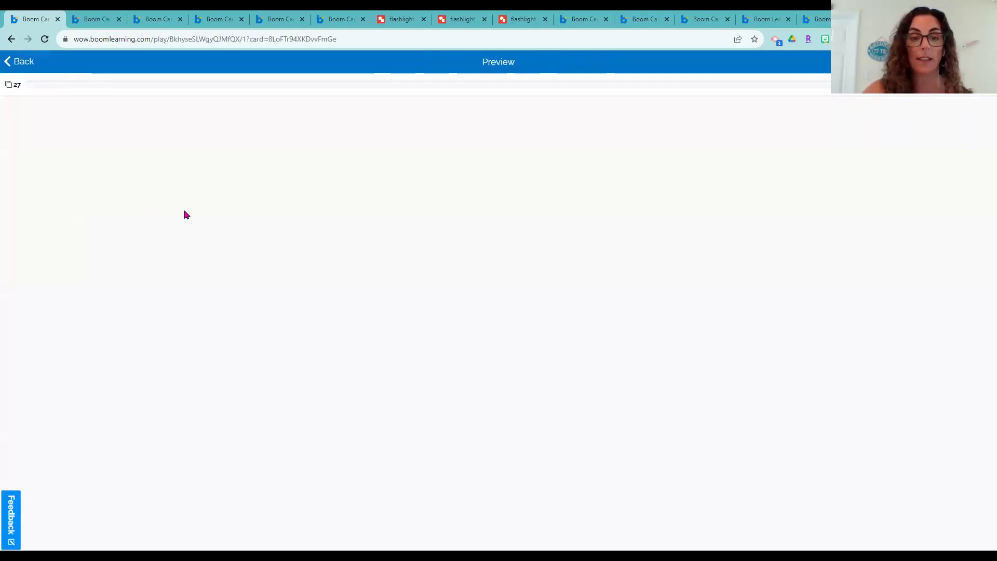
click(465, 225)
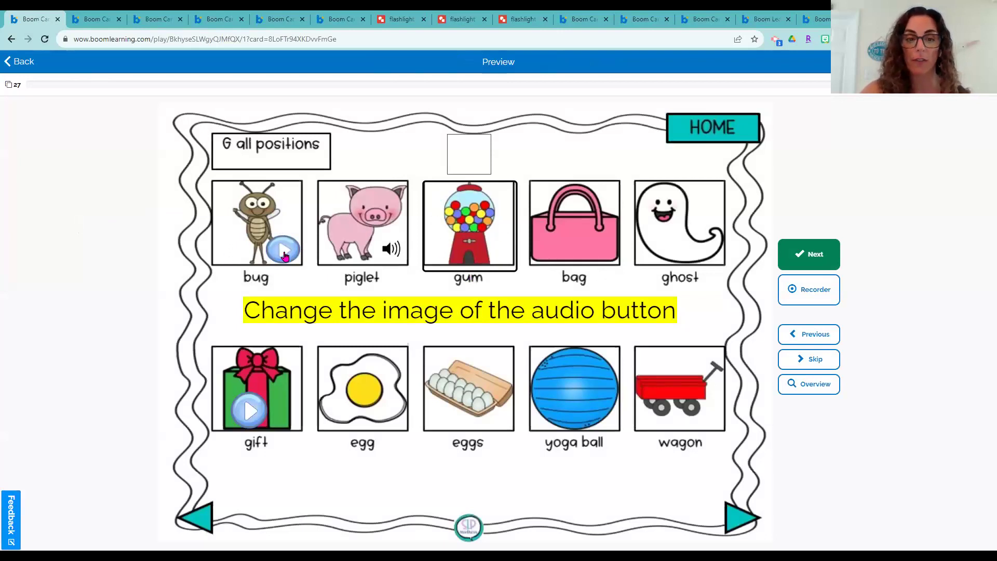
click(284, 255)
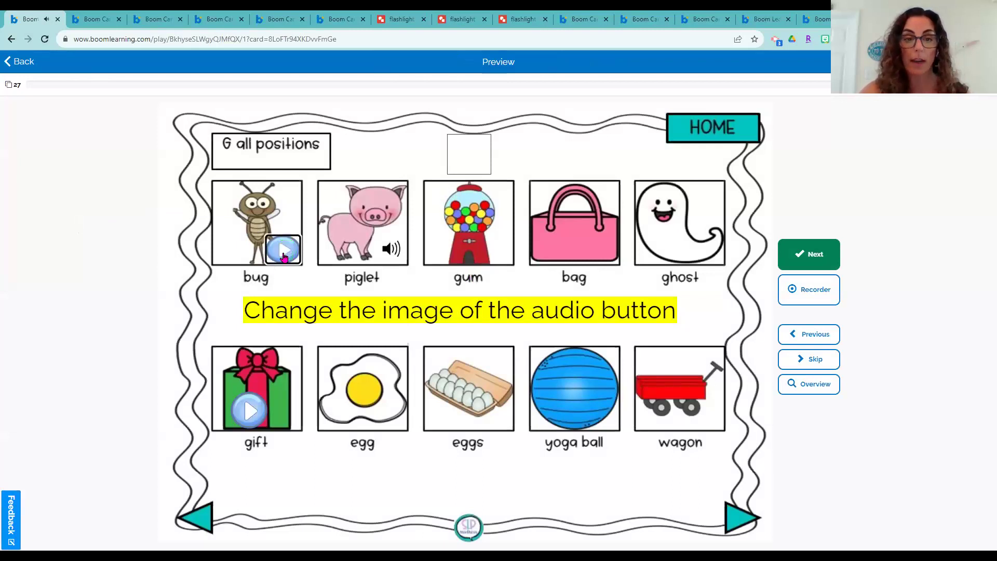
click(392, 251)
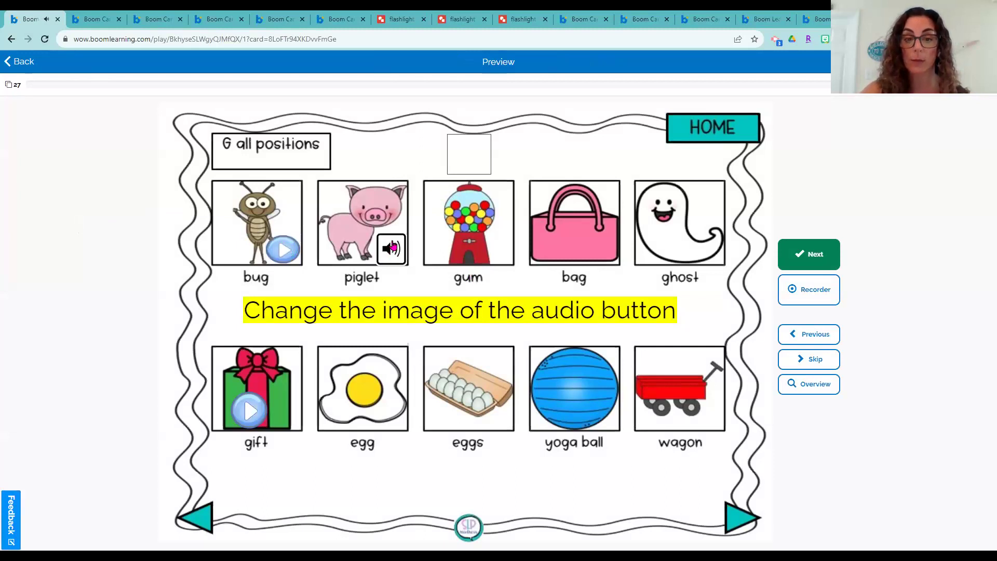
click(483, 246)
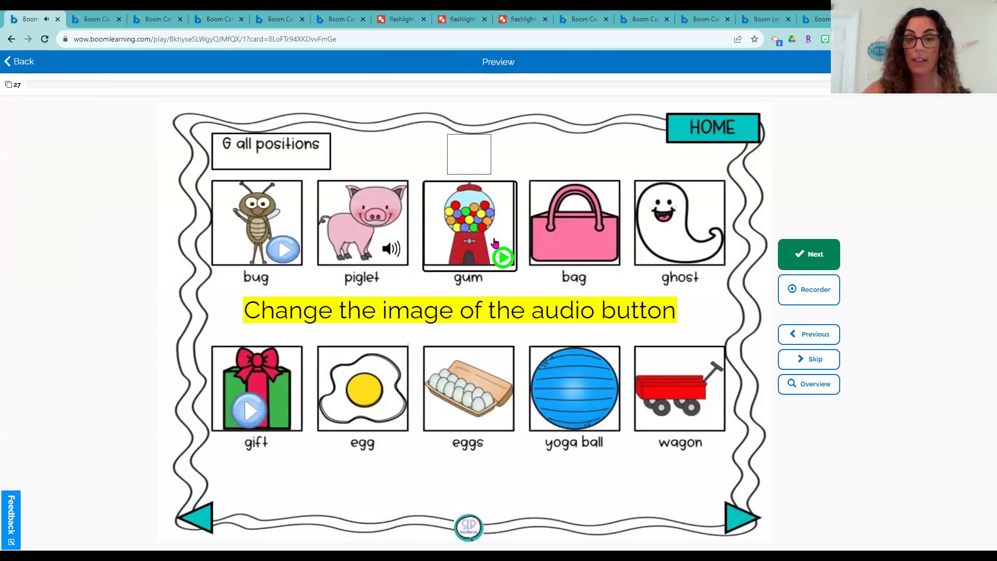
click(20, 63)
Quit the preview and add a piglet sound button onto the bag picture
click(575, 317)
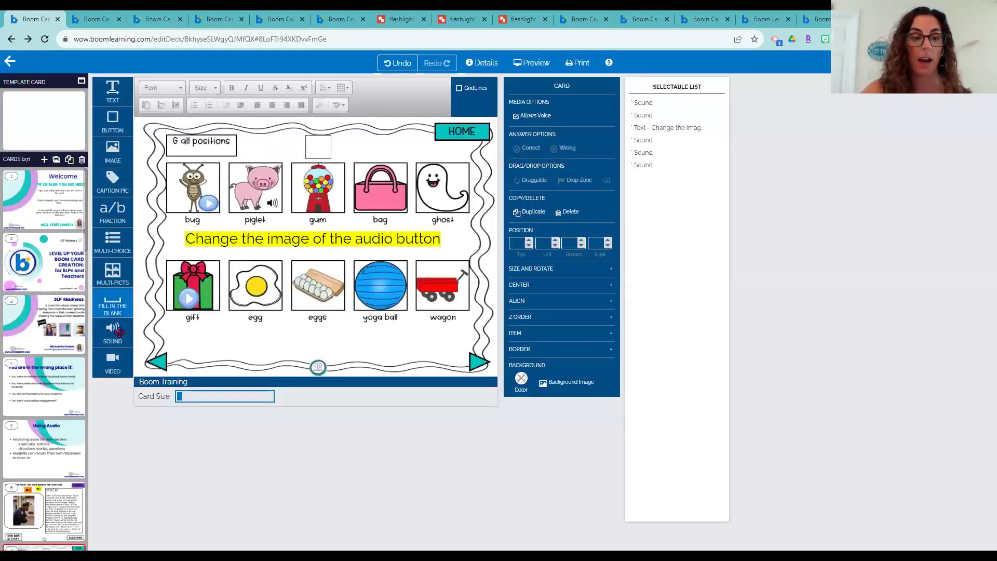
drag(112, 334, 353, 228)
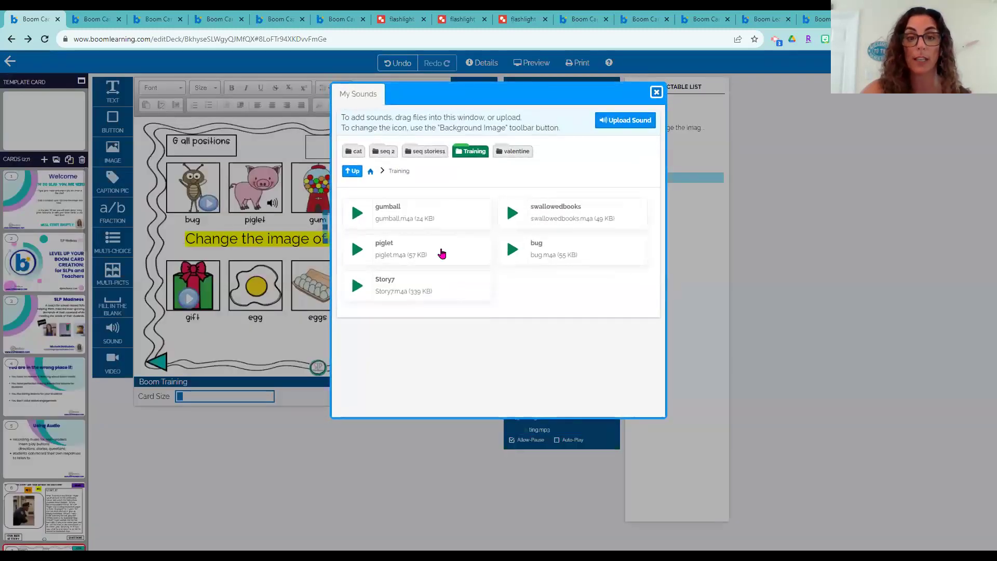
click(357, 248)
drag(355, 242, 409, 209)
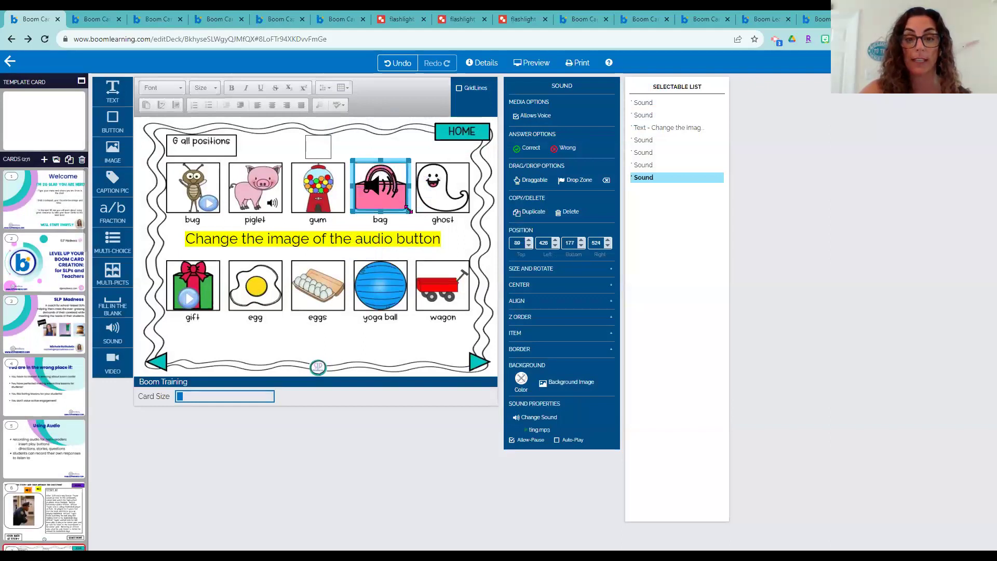
Set the bag's sound button width to 97
click(533, 269)
click(528, 278)
click(528, 278)
click(528, 279)
click(528, 284)
click(529, 284)
click(529, 284)
click(529, 284)
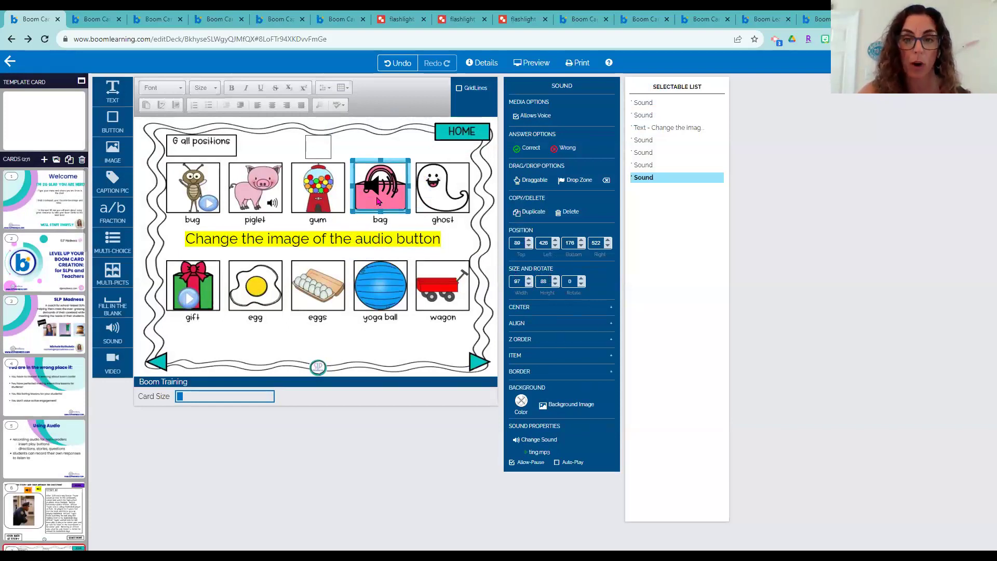
Duplicate the bag's button onto the ghost, then delete both copies
click(530, 212)
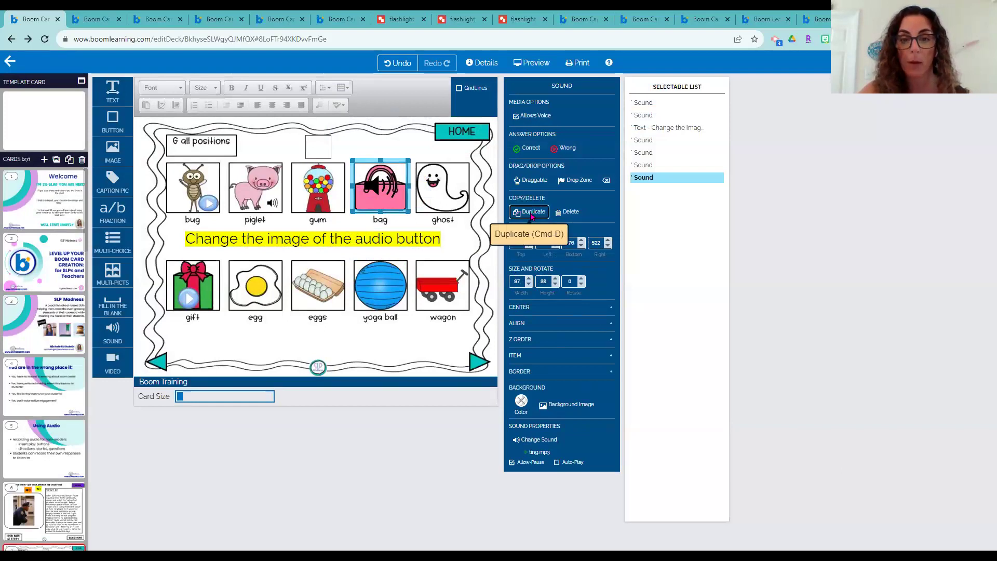
drag(410, 178, 464, 172)
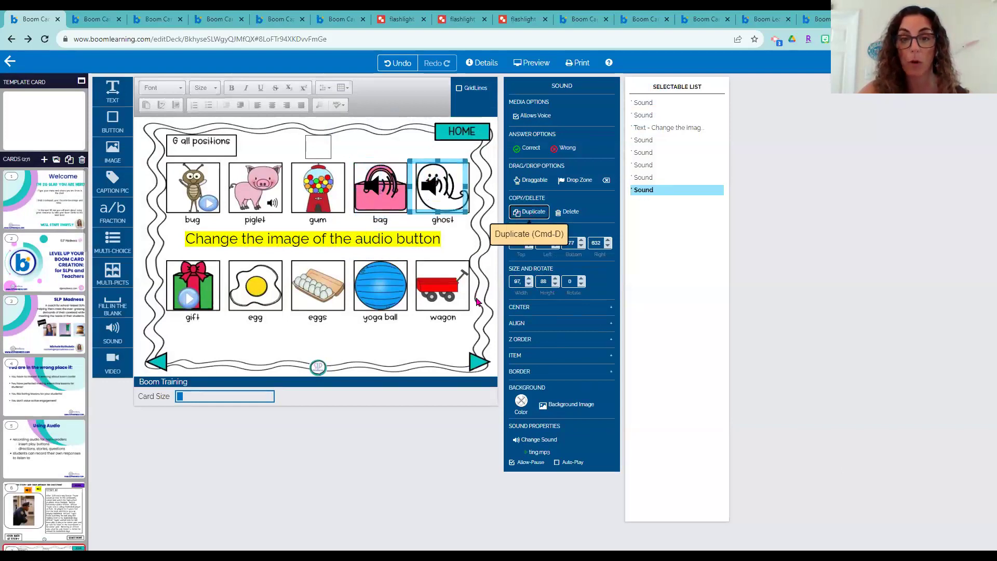
click(568, 212)
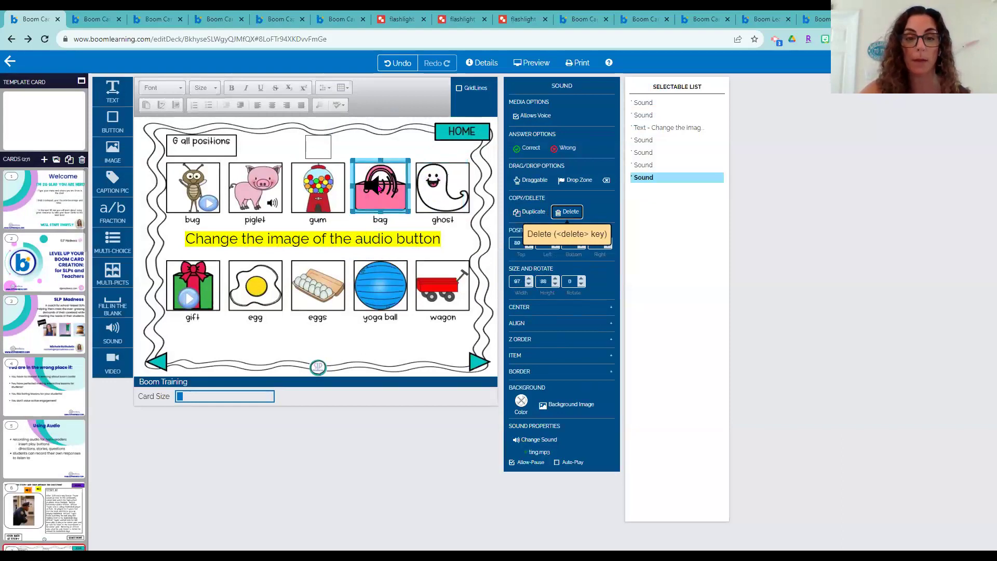
click(568, 217)
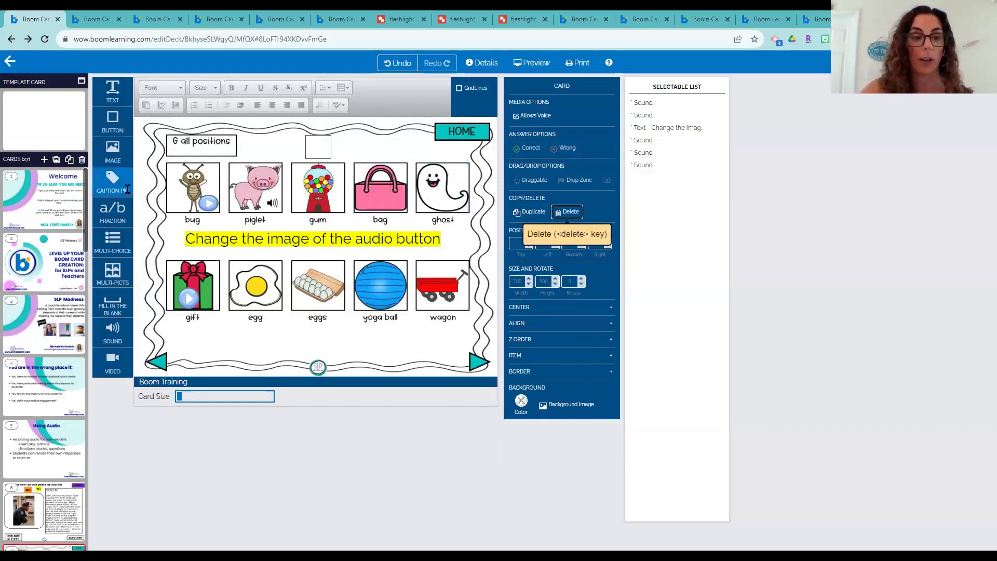
click(112, 332)
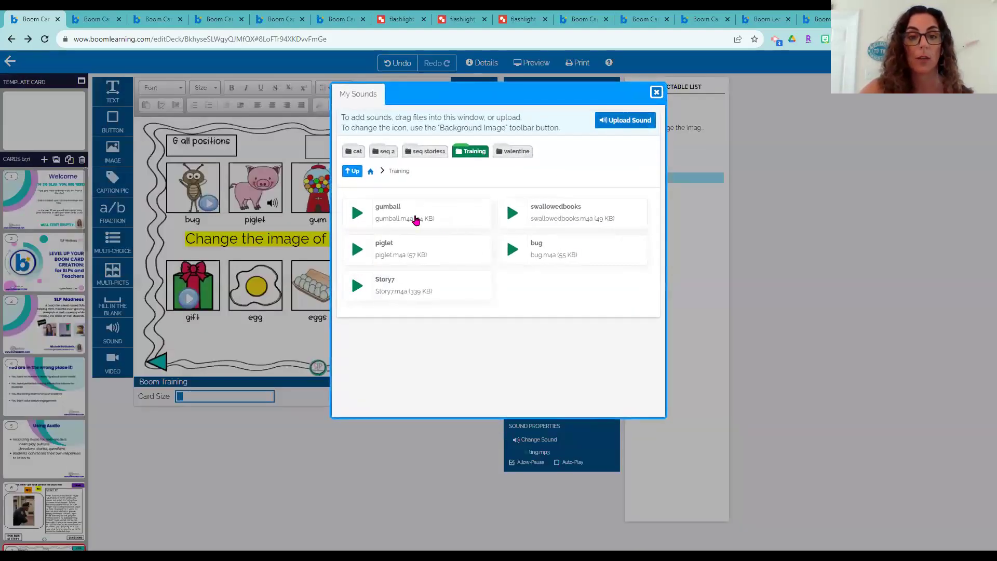
Place the new gumball sound button on the bag and make its background colour transparent
click(414, 217)
drag(378, 175, 409, 209)
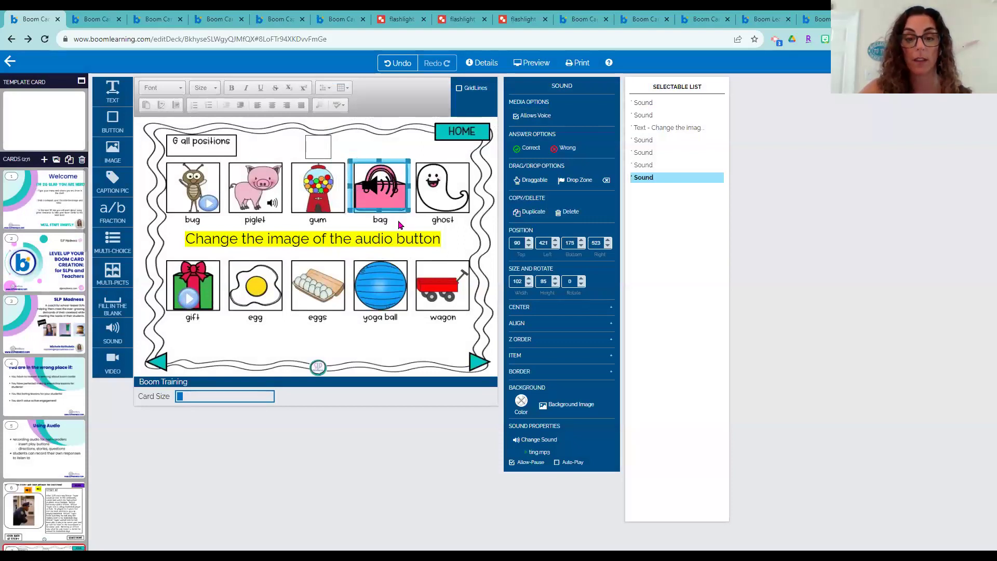
click(520, 400)
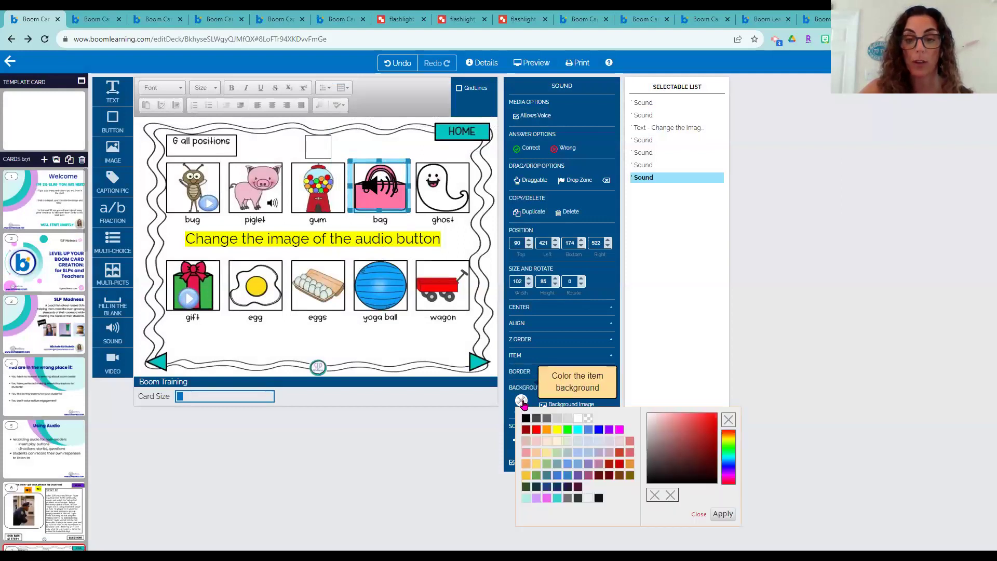
click(588, 419)
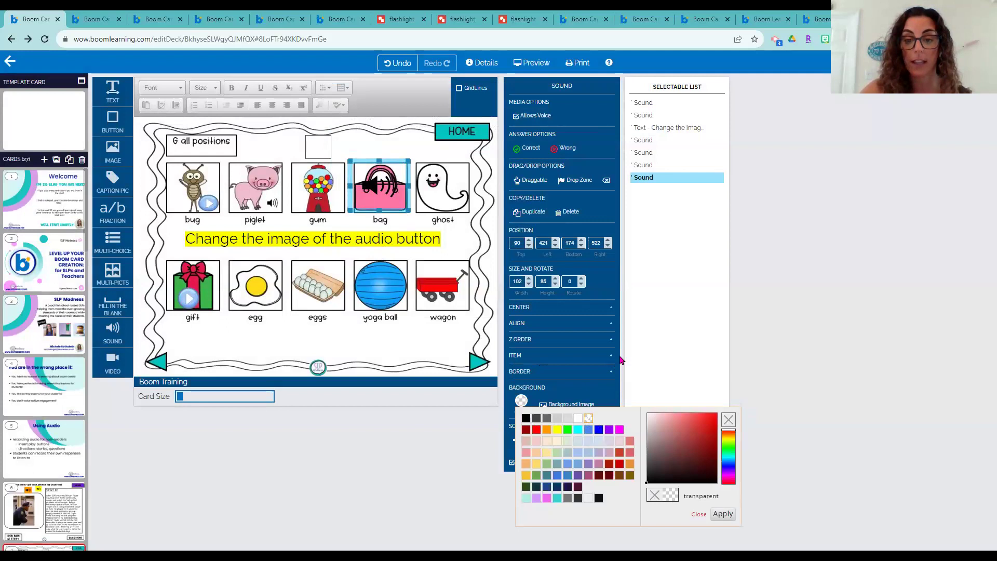
click(621, 359)
Give the bag button a transparent background image, set its sound to gumball.m4a, and preview
click(570, 404)
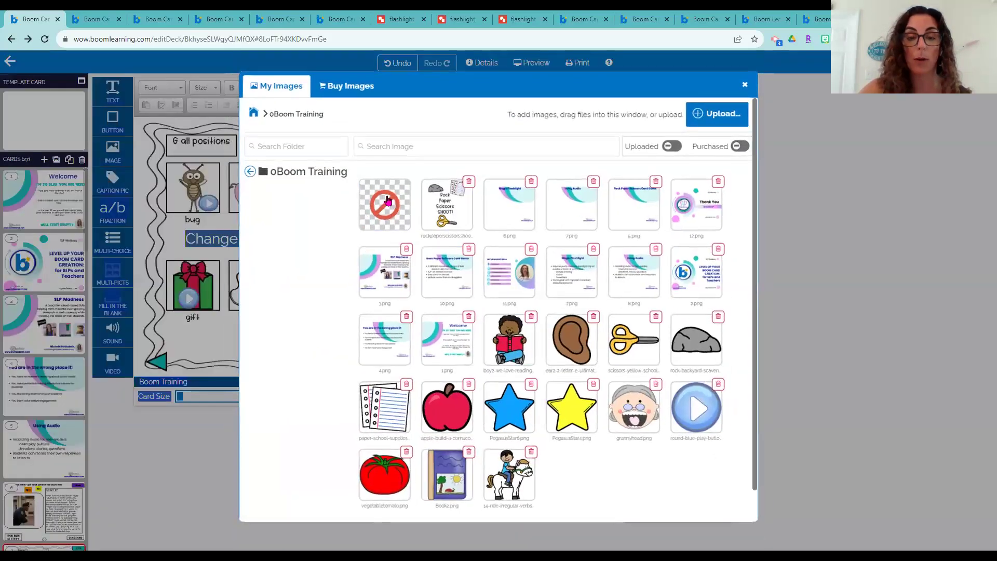
click(387, 200)
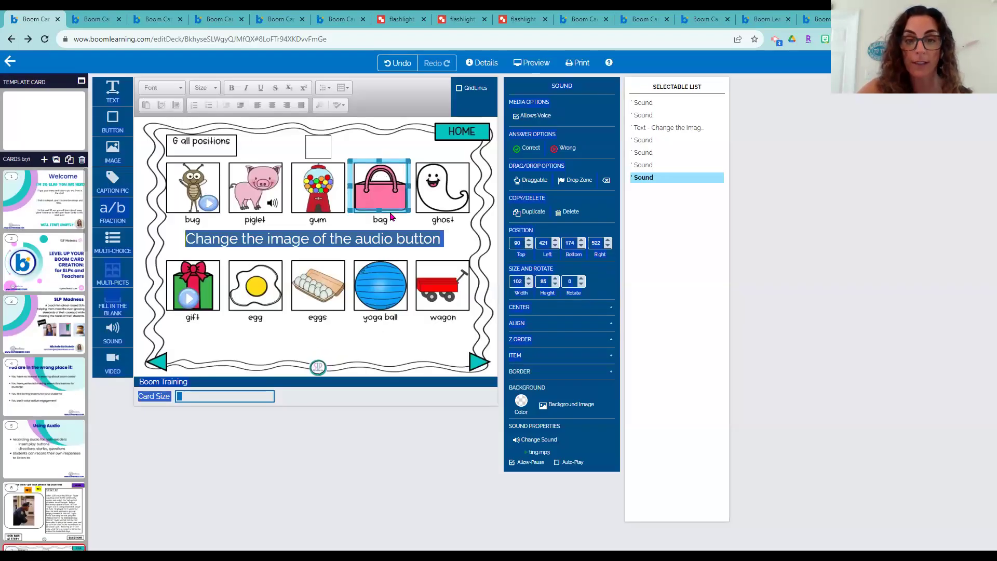
click(537, 439)
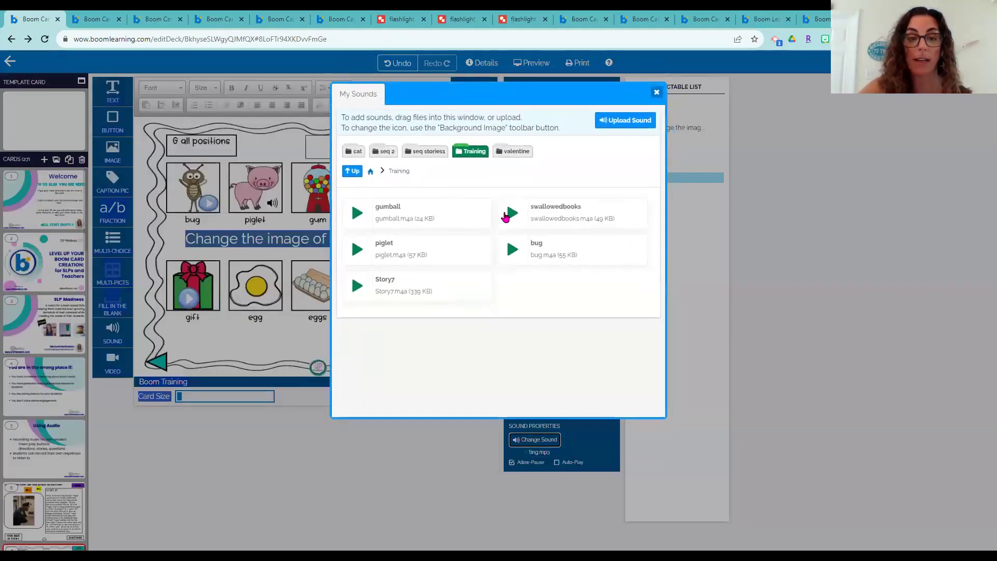
click(399, 206)
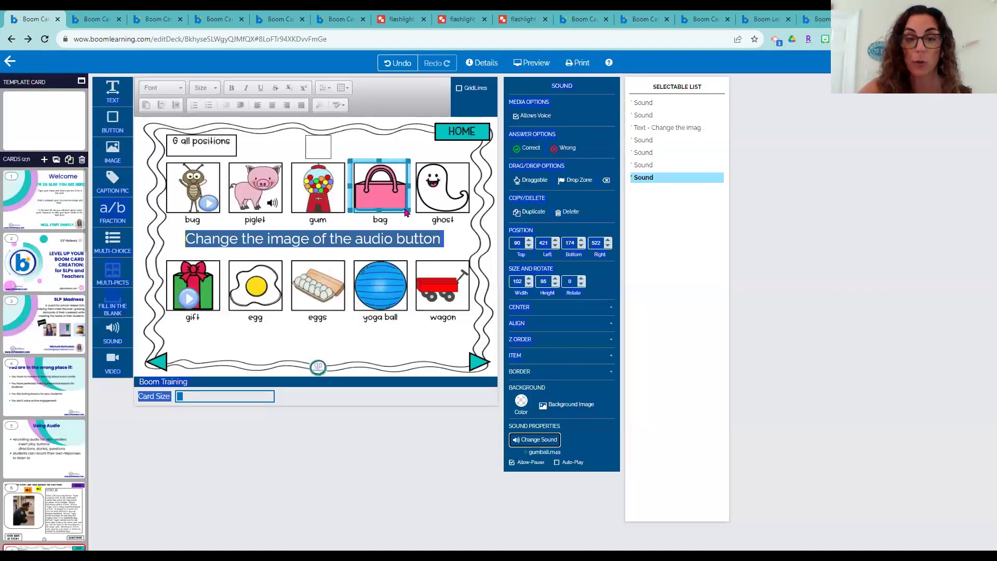
click(532, 62)
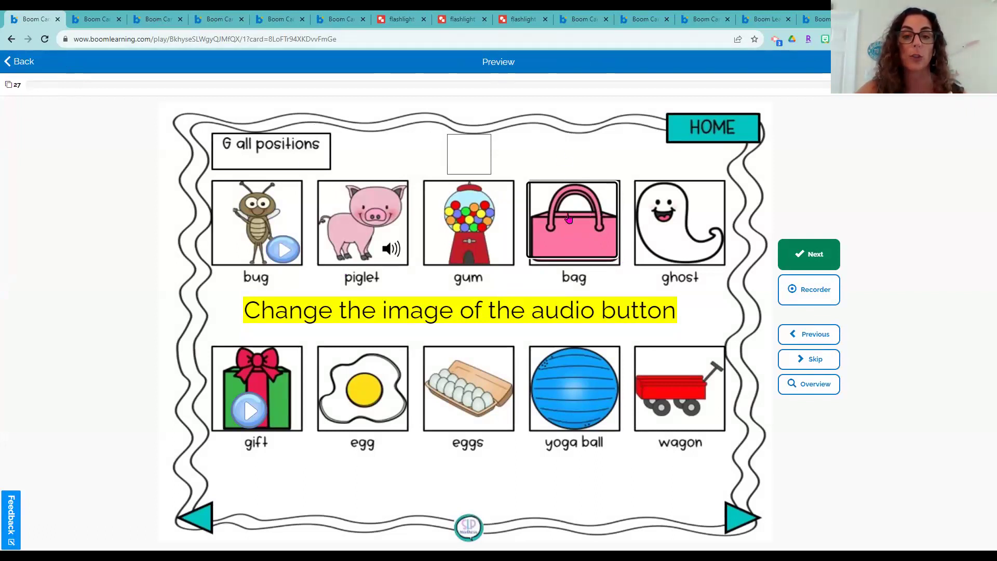
click(23, 62)
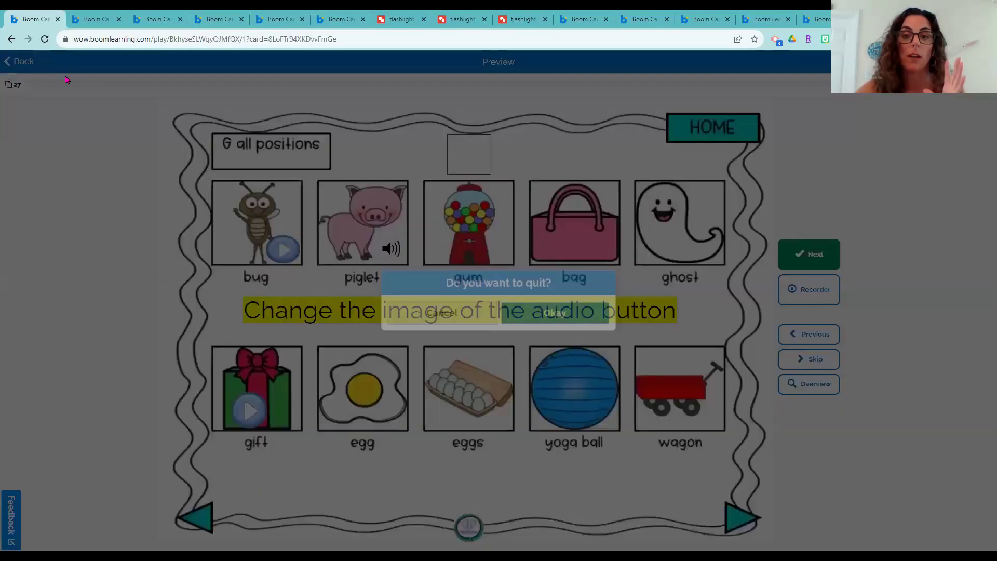
click(566, 314)
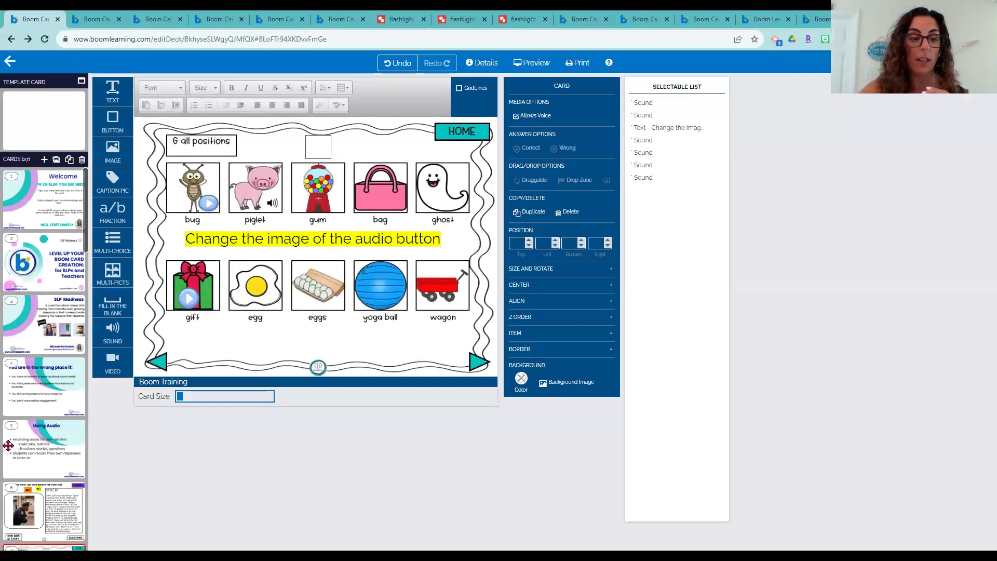
Turn on Allows Voice for card 8 (S medial) and preview it as a student
scroll(8, 445, down, 3)
click(56, 467)
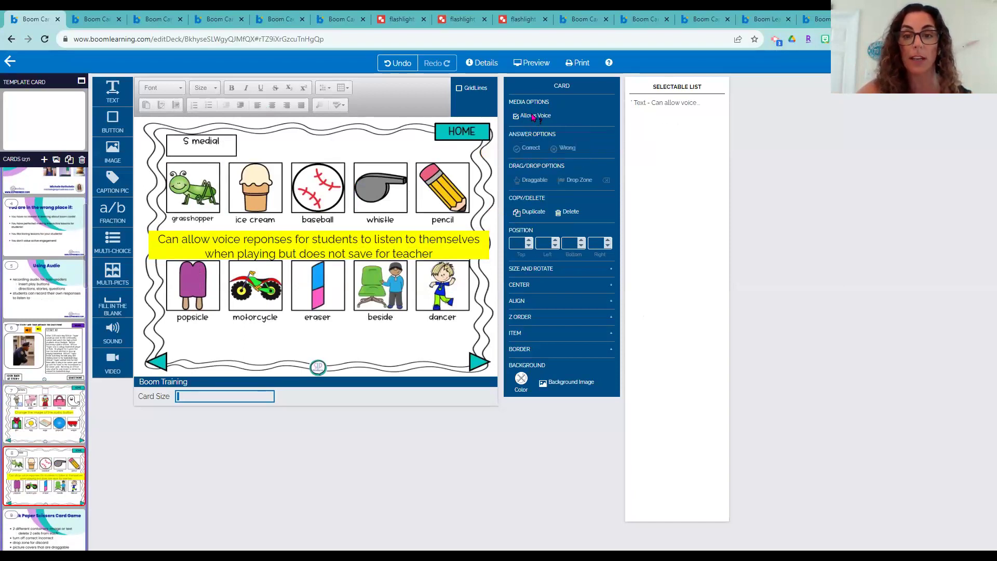
click(516, 117)
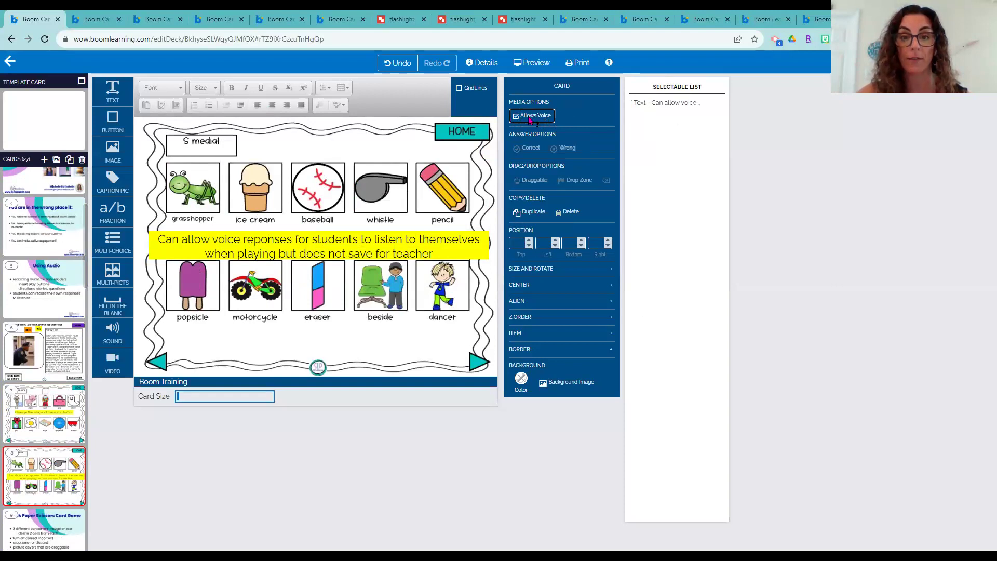
click(54, 413)
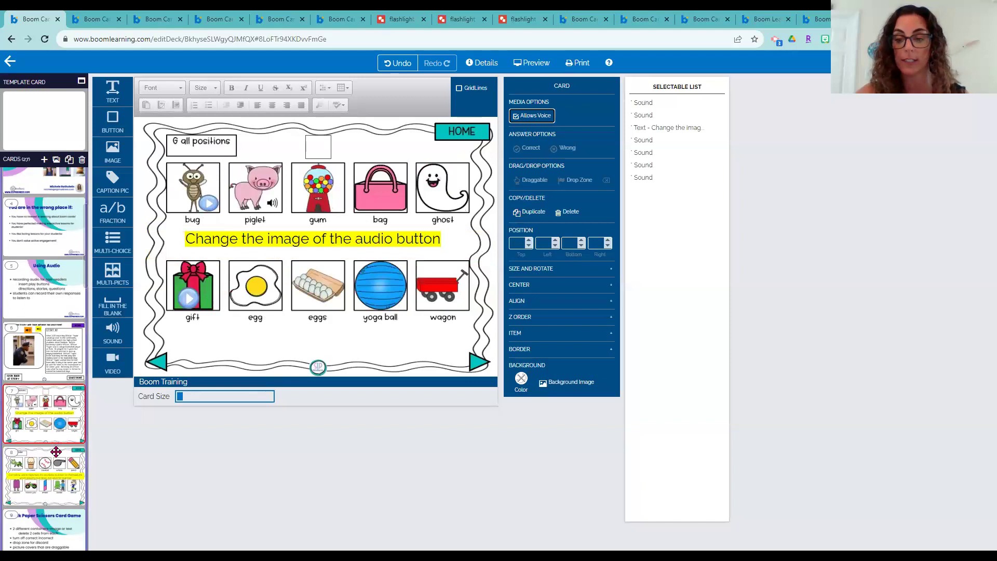
click(55, 451)
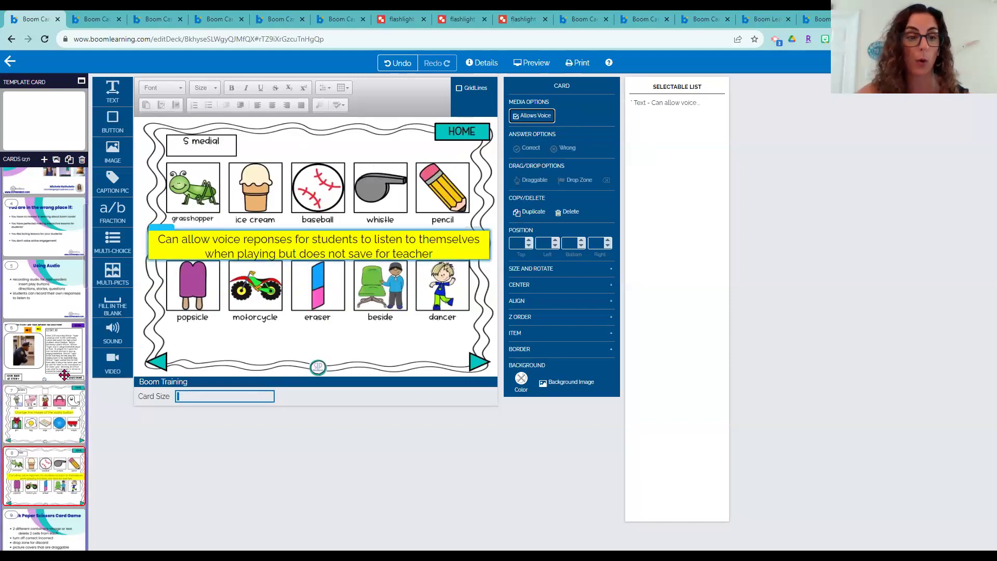
click(534, 64)
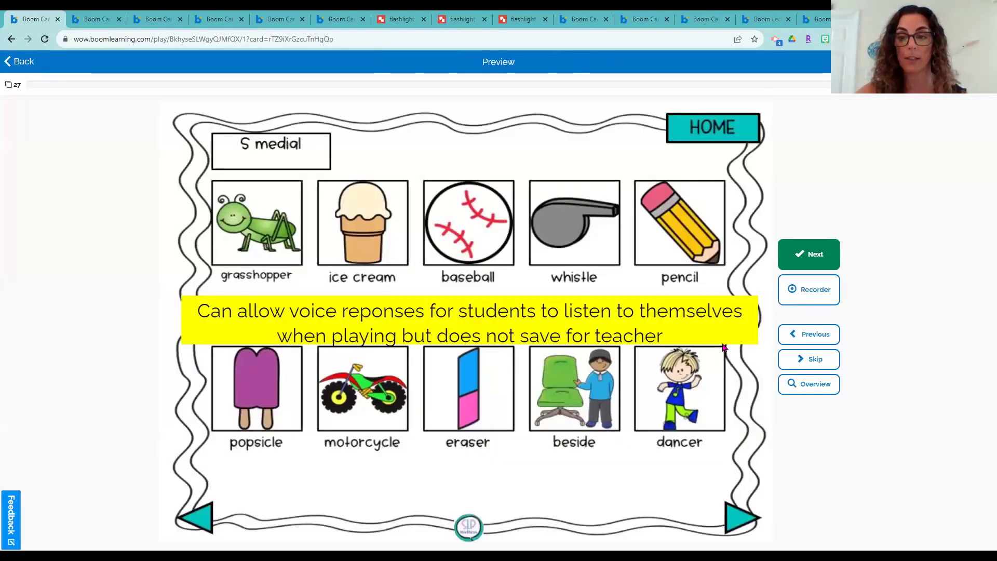
Open and close the Voice Recorder in the S medial preview, then head back to the editor
click(809, 300)
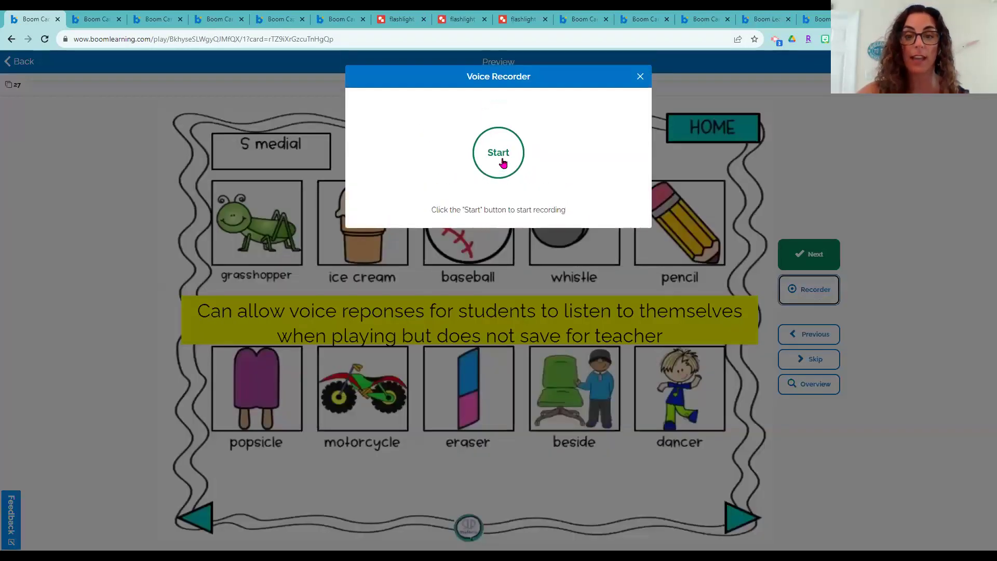
click(640, 76)
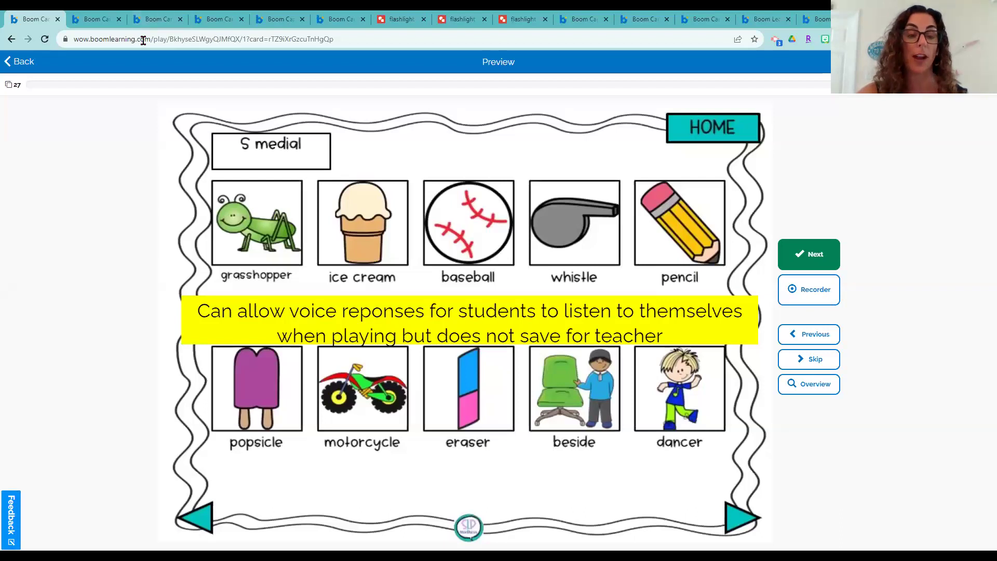
click(26, 64)
Return to the editor, preview card 18 (Magic Flashlight), then move to another open deck's tab
click(553, 314)
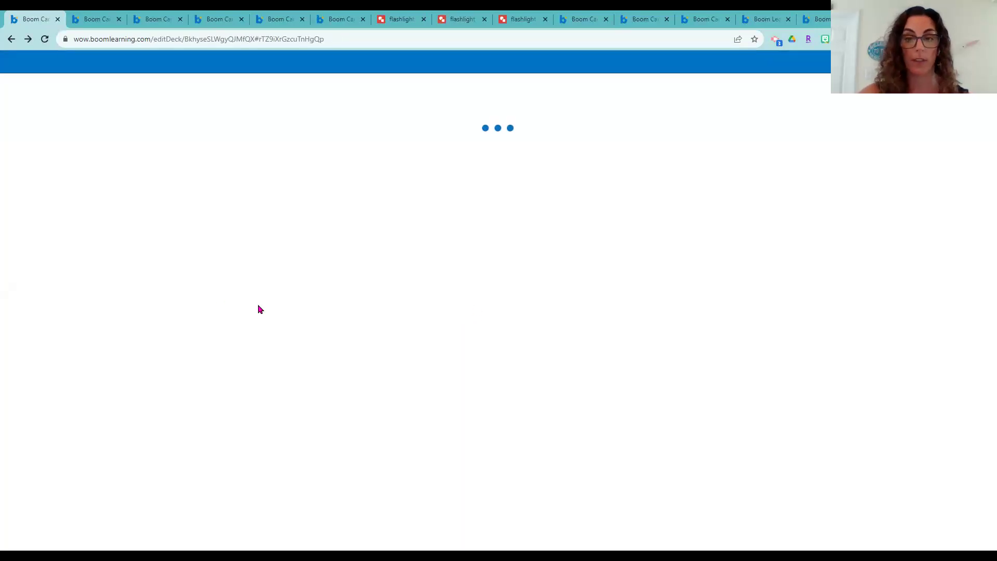
scroll(62, 413, down, 3)
scroll(61, 414, down, 5)
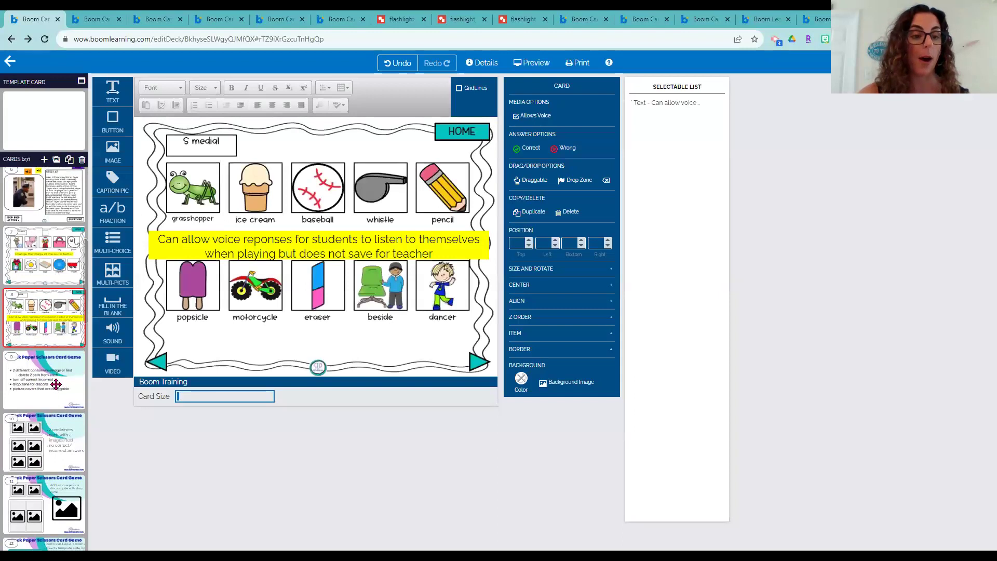
scroll(54, 381, down, 6)
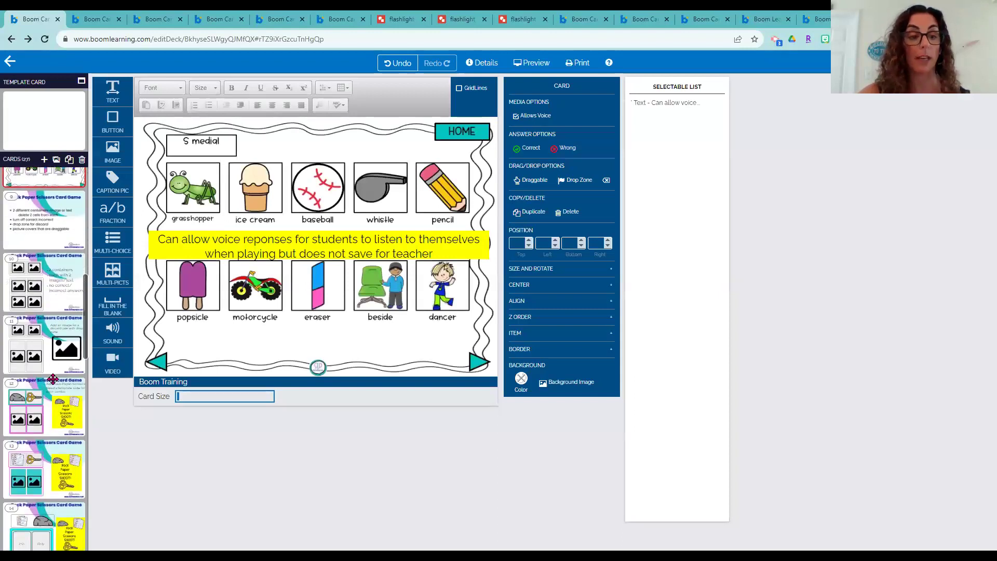
scroll(52, 380, down, 4)
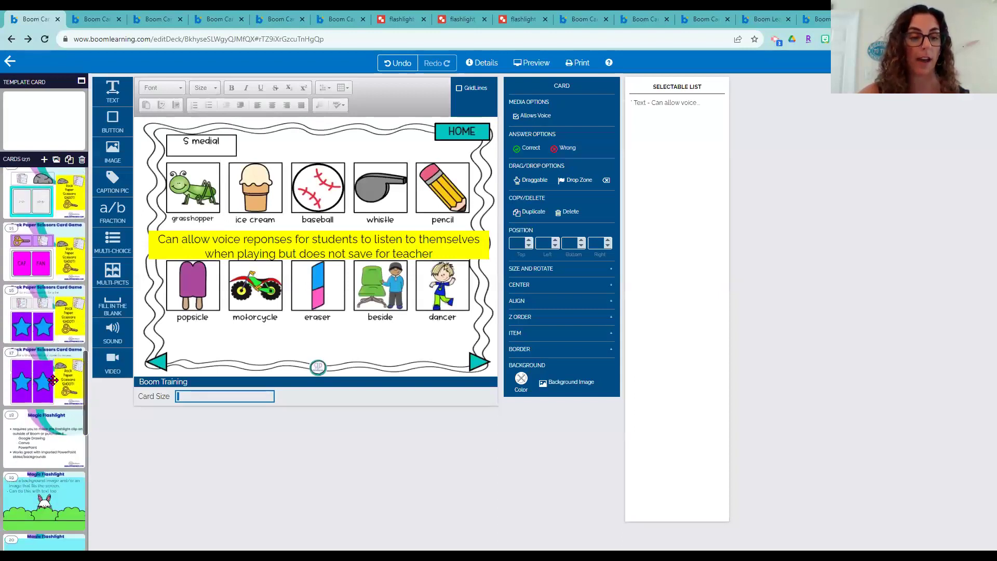
click(62, 399)
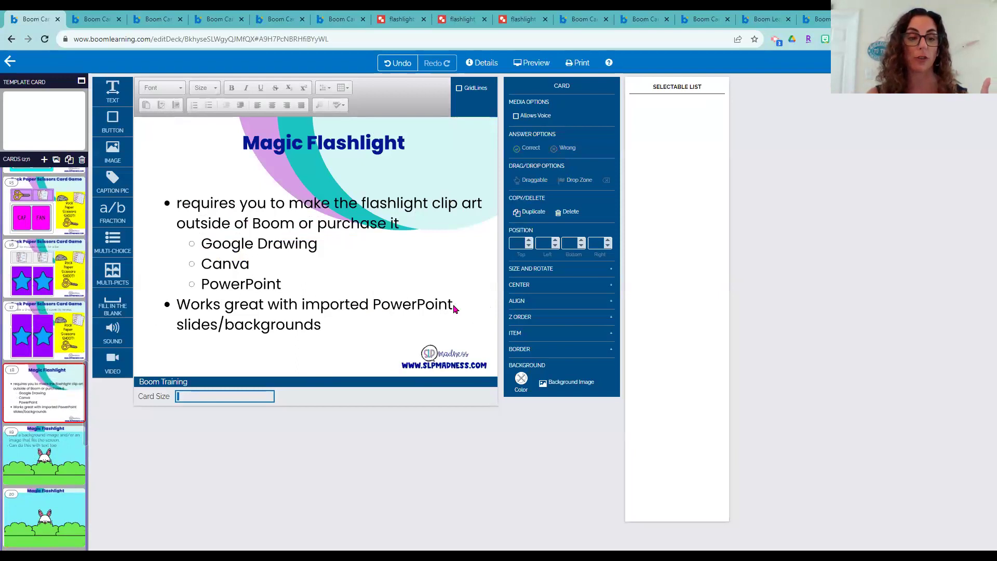
click(523, 65)
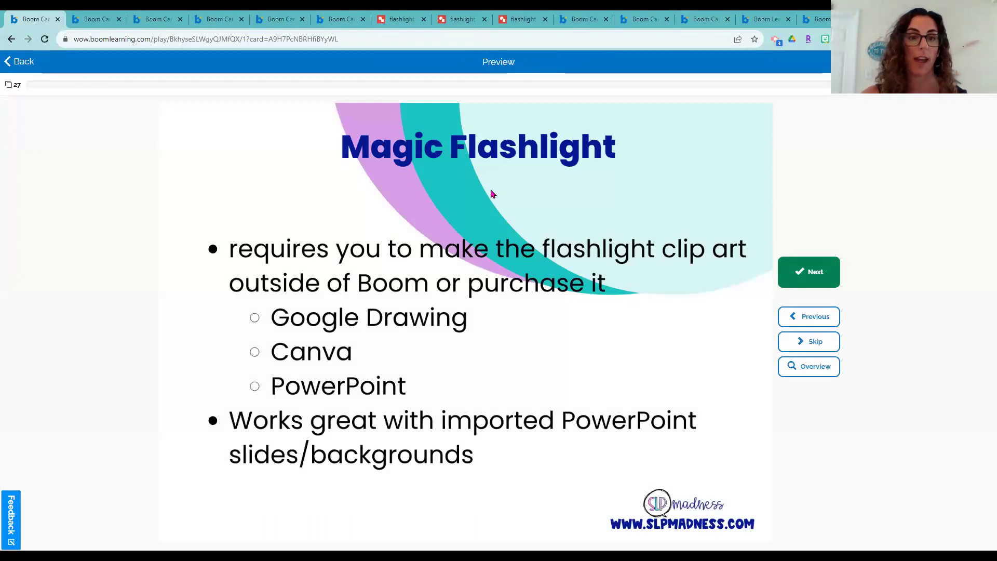
click(646, 17)
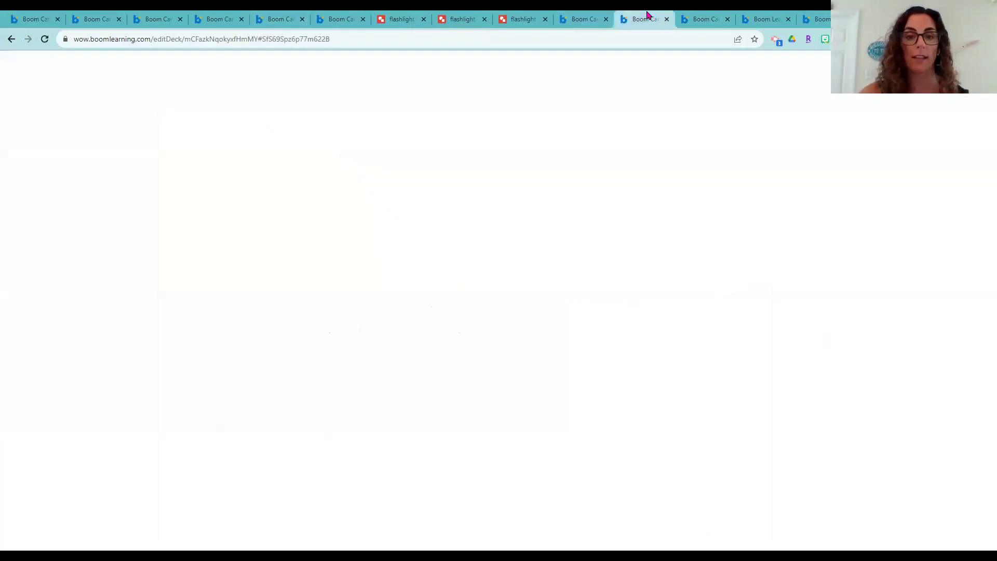
Find the flashlight demo deck and drag its beam to reveal the hidden 'Initial' pictures
click(702, 17)
click(755, 17)
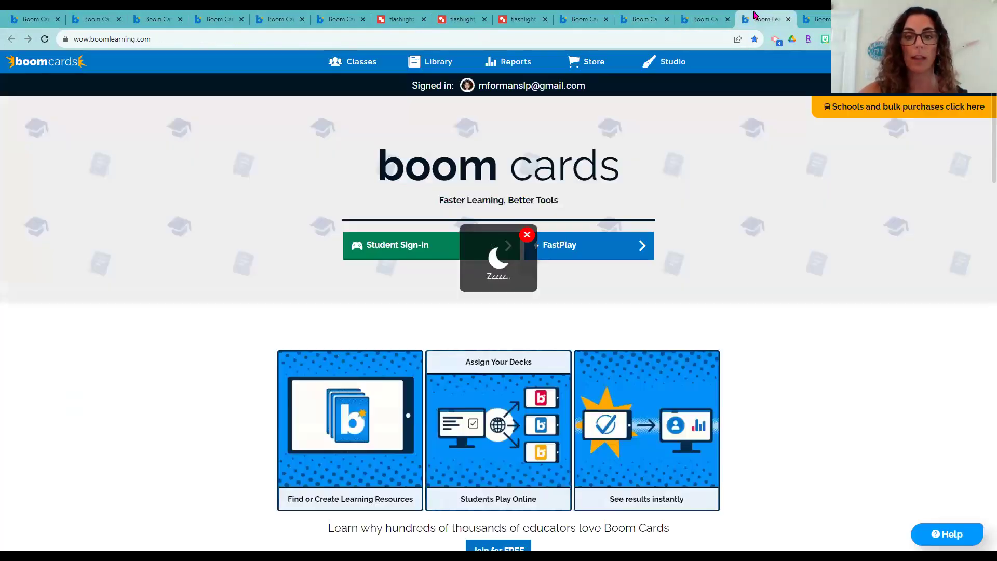
click(590, 17)
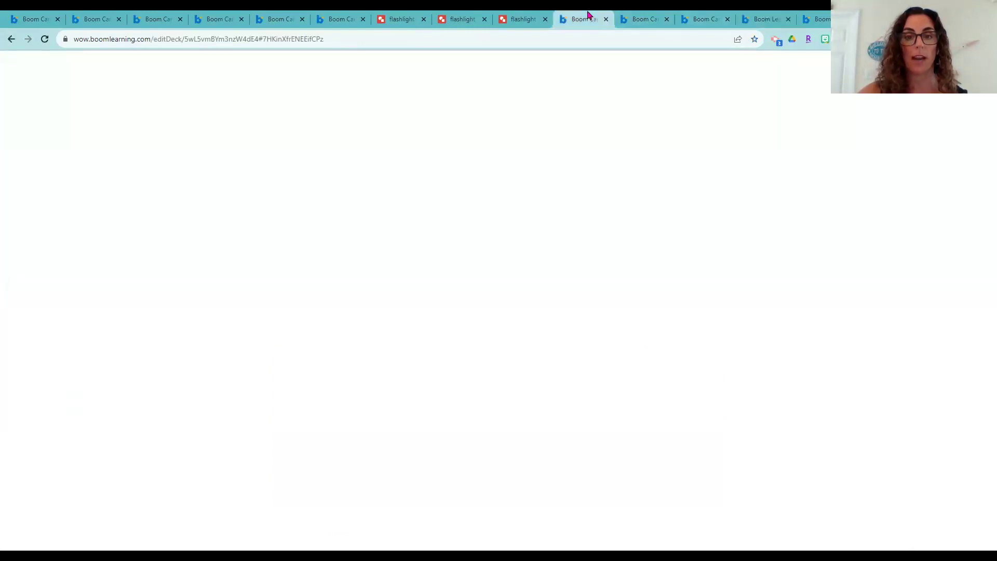
click(337, 19)
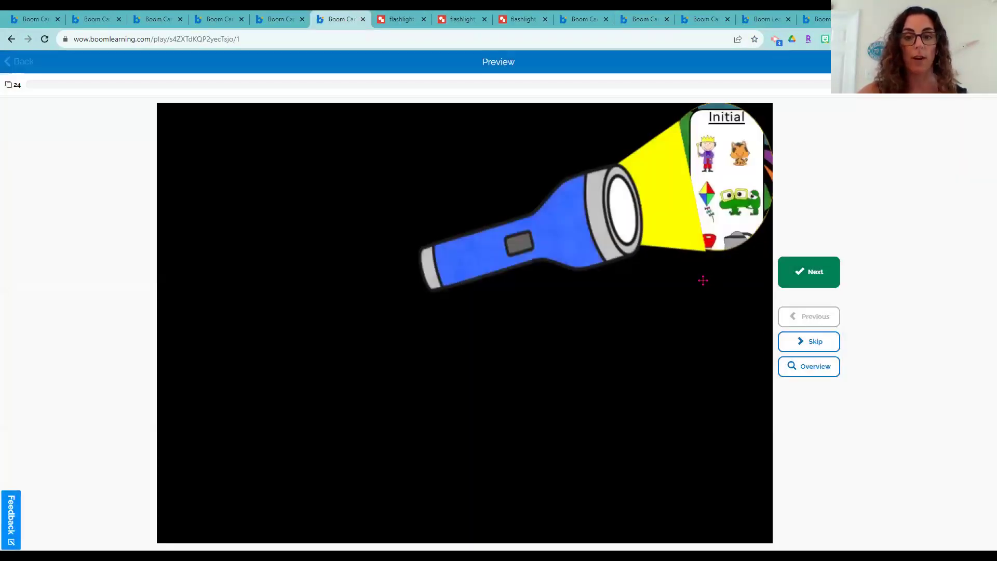
drag(569, 239, 567, 208)
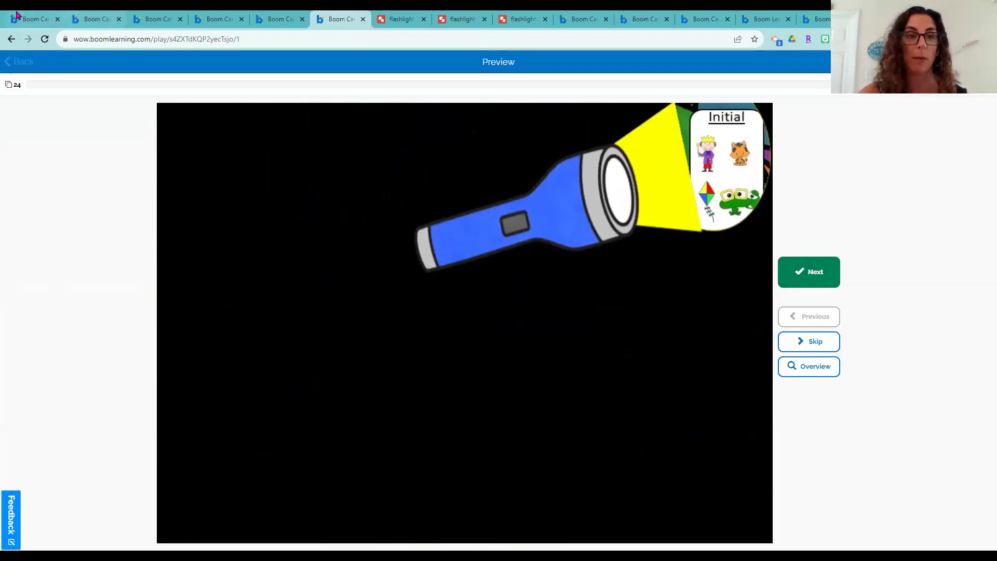
click(24, 16)
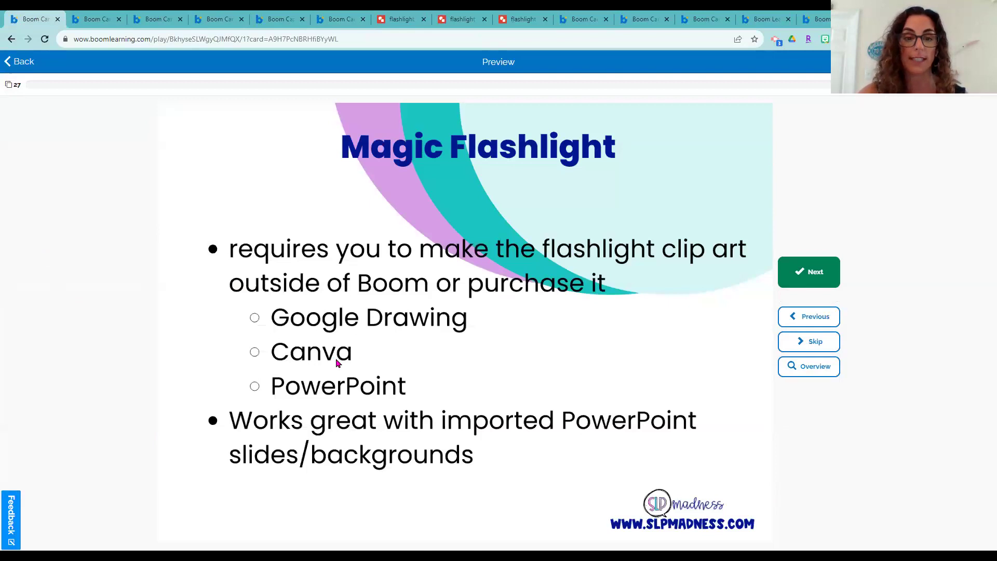
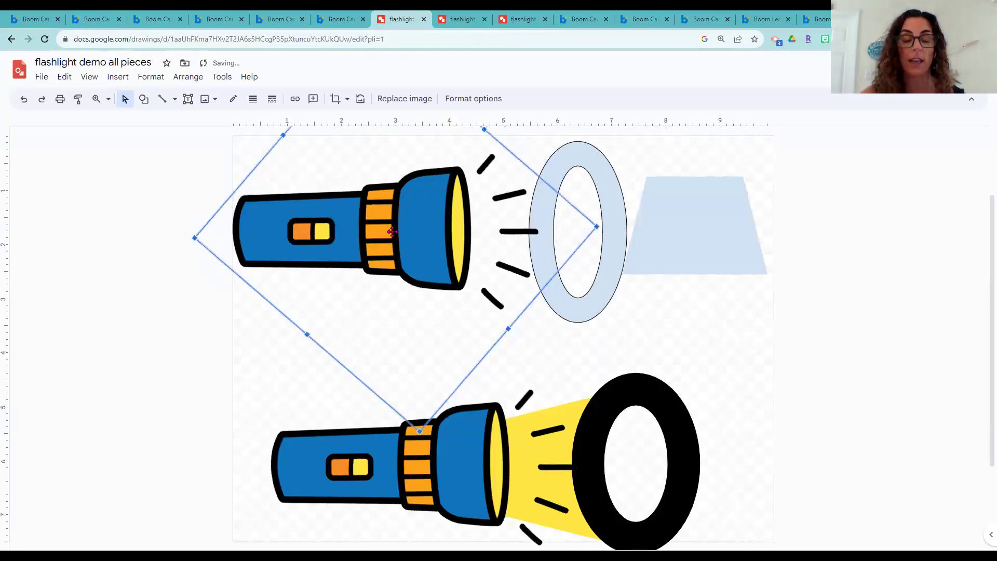
Draw a small donut ring between the two flashlights in the pieces drawing
click(718, 335)
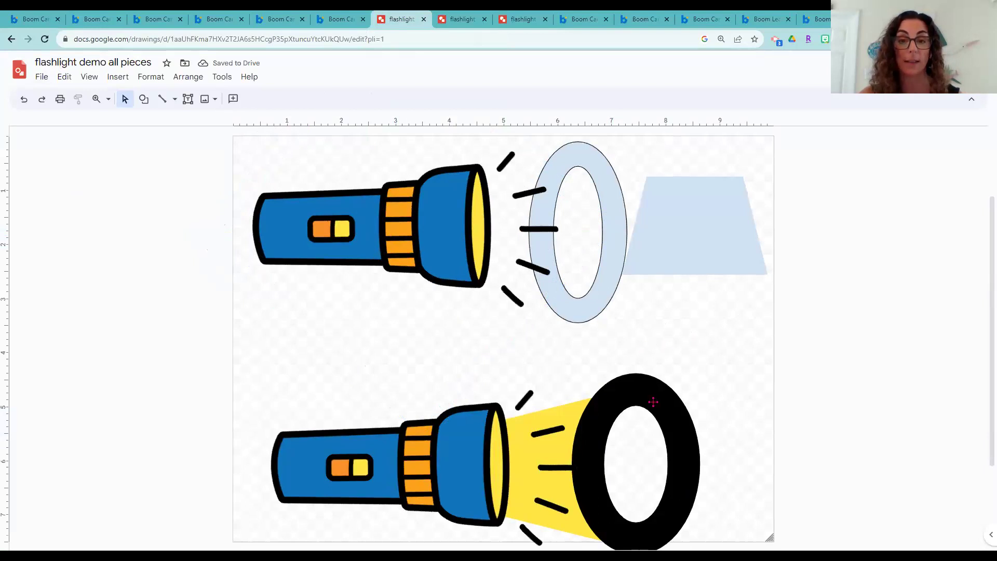
click(388, 232)
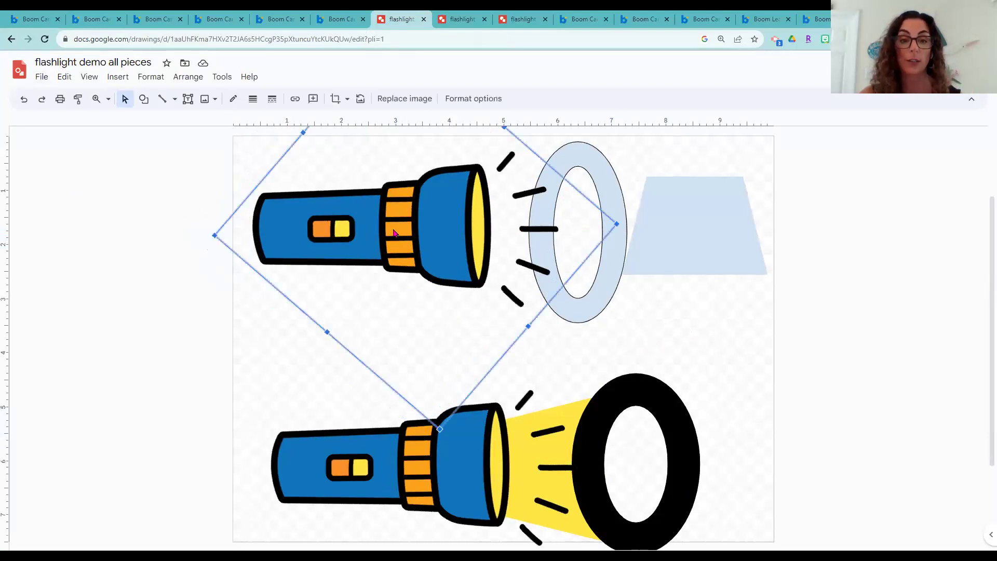
click(601, 298)
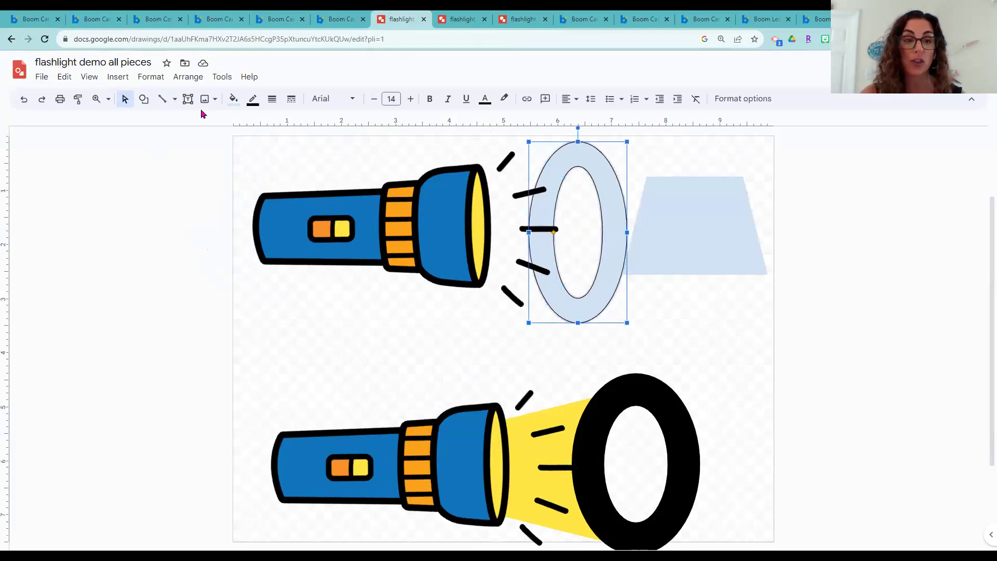
click(143, 100)
mouse_move(267, 129)
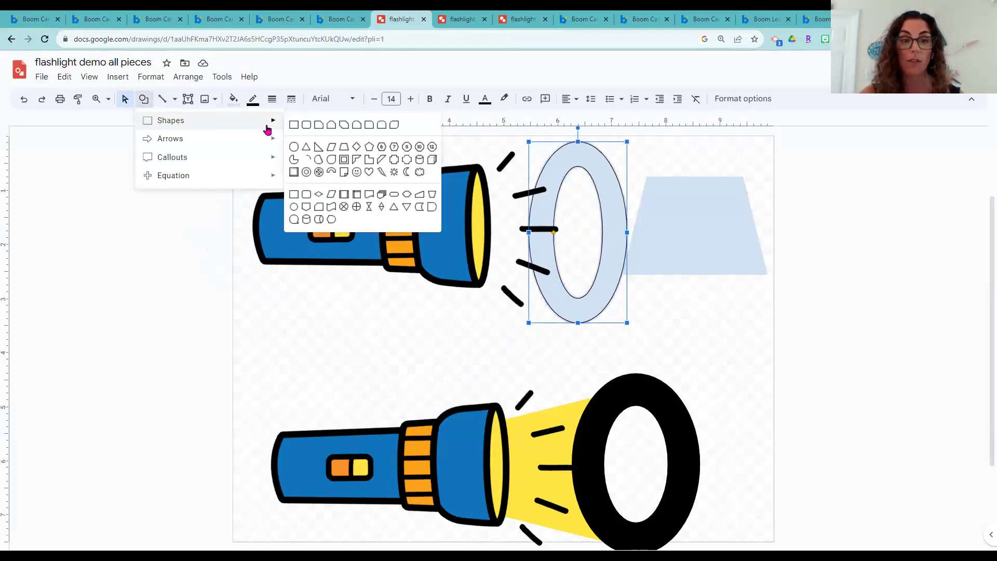
click(306, 173)
drag(349, 291, 410, 400)
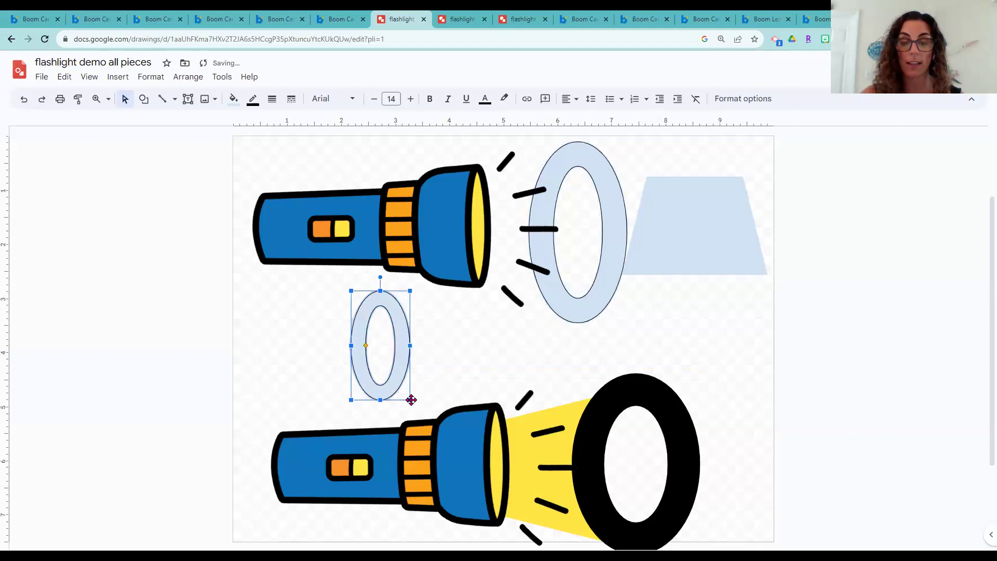
Line the lower flashlight up with the yellow beam and black ring, then open 'black out step 2'
click(660, 249)
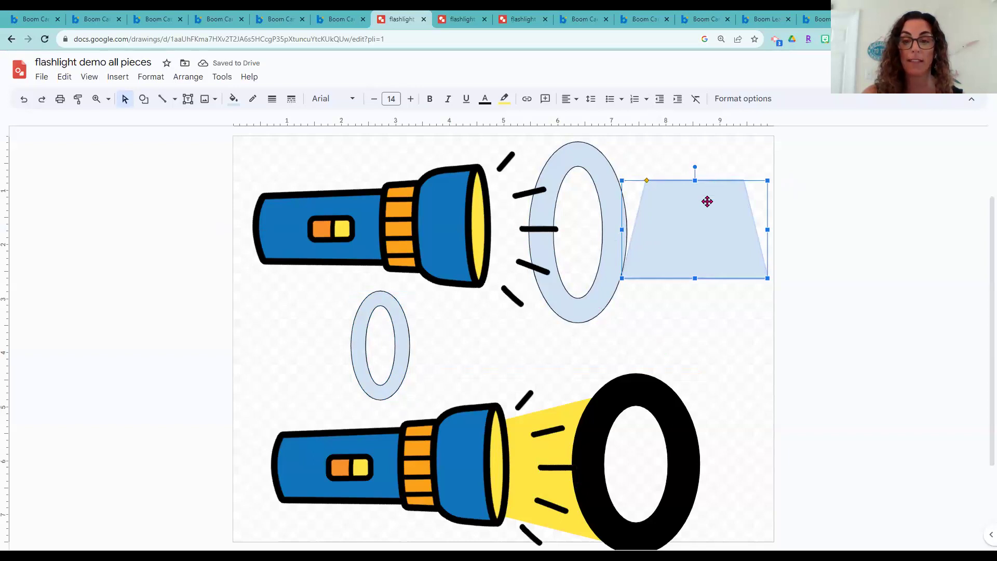
click(535, 445)
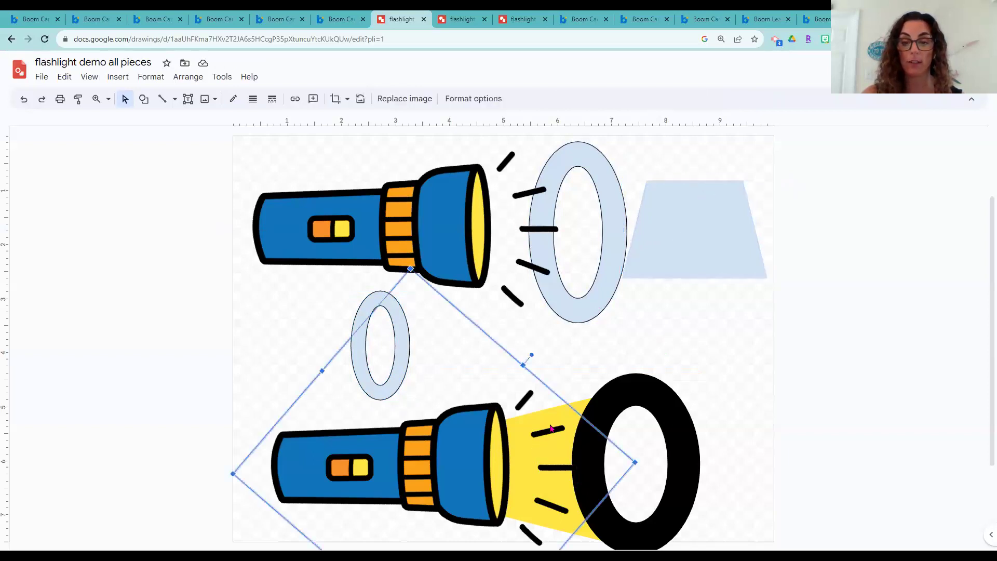
drag(482, 447, 428, 447)
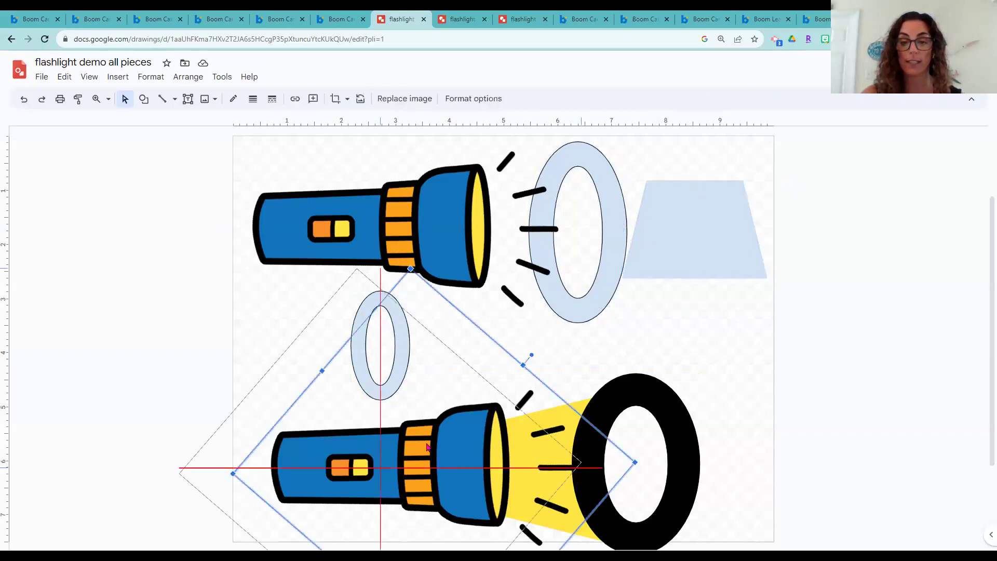
click(552, 427)
click(385, 450)
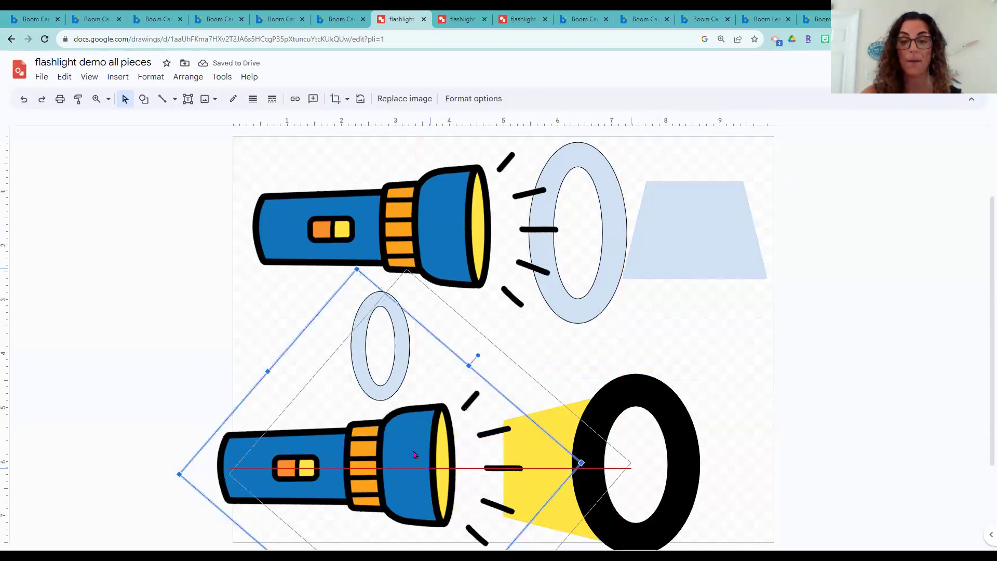
drag(414, 450, 463, 450)
click(672, 418)
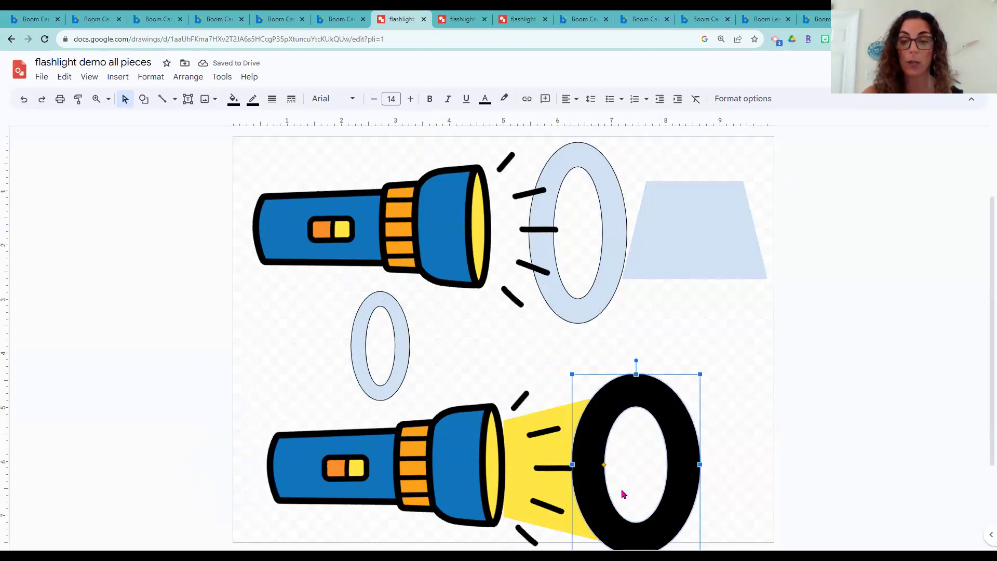
drag(439, 453, 443, 453)
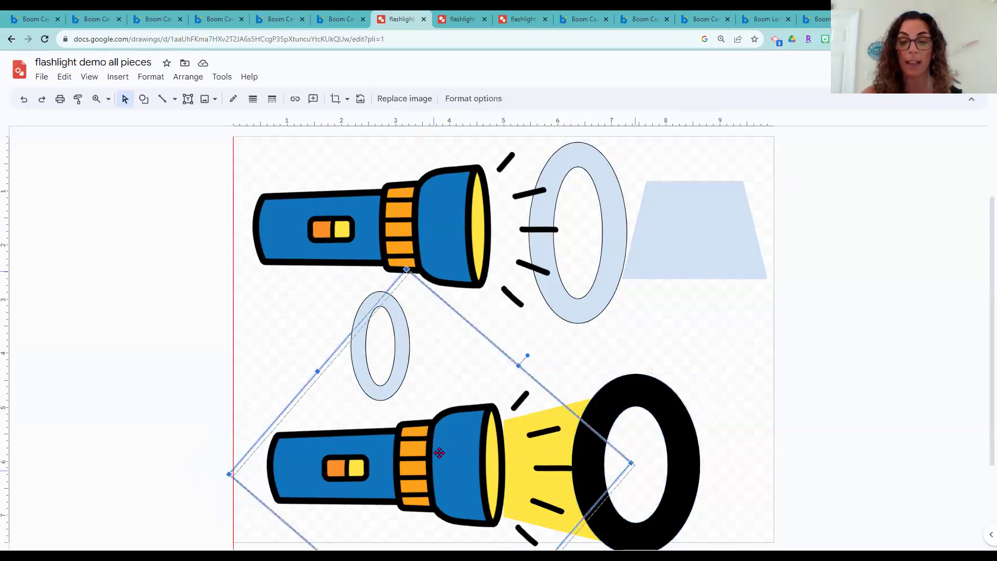
scroll(689, 413, down, 1)
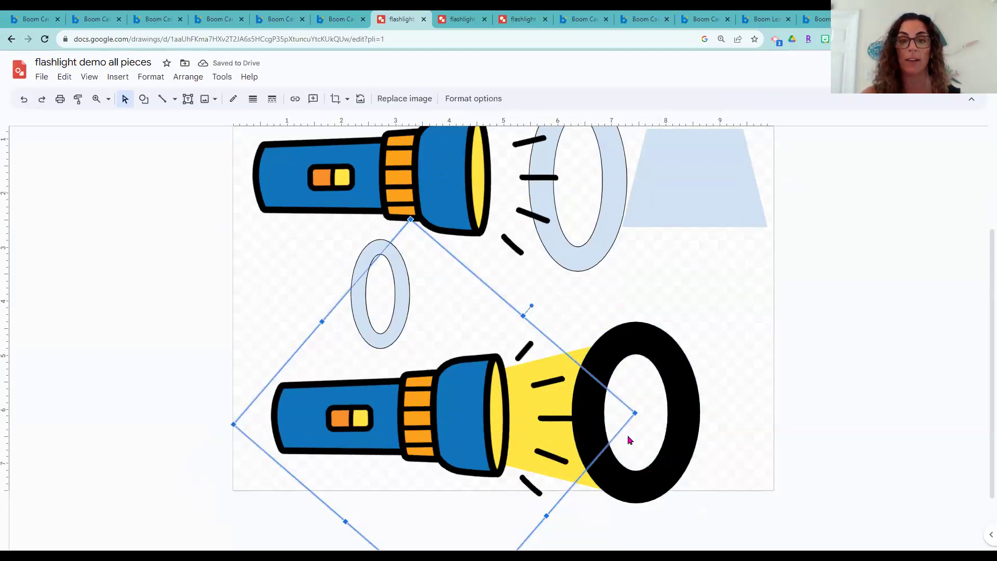
click(458, 17)
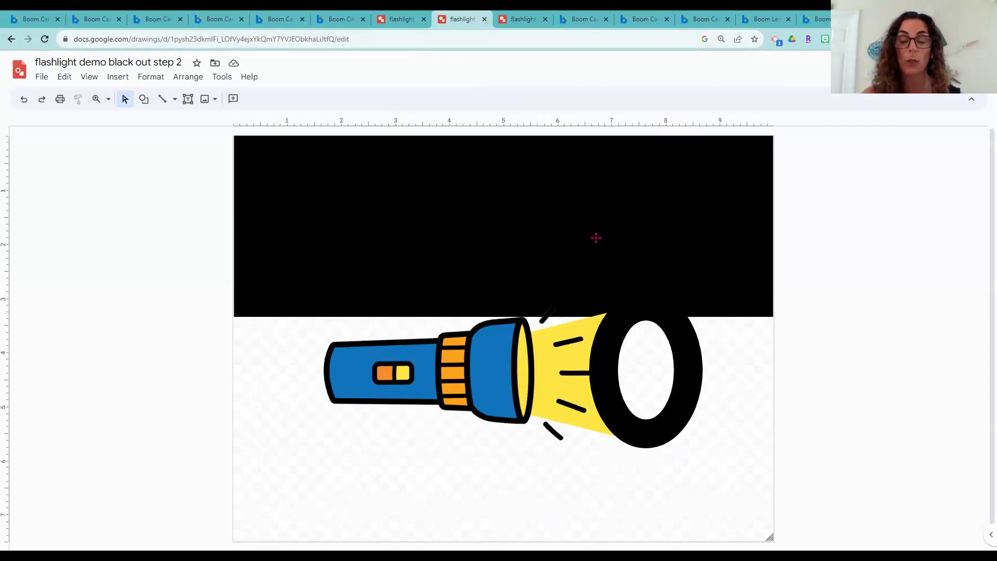
Draw a black rectangle block to the left of the flashlight
click(533, 236)
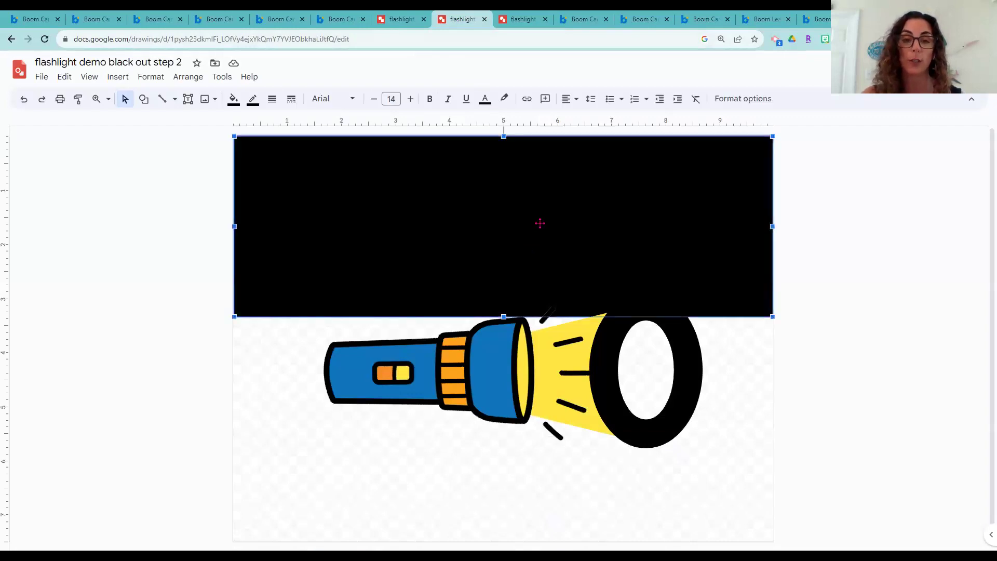
click(151, 103)
mouse_move(163, 125)
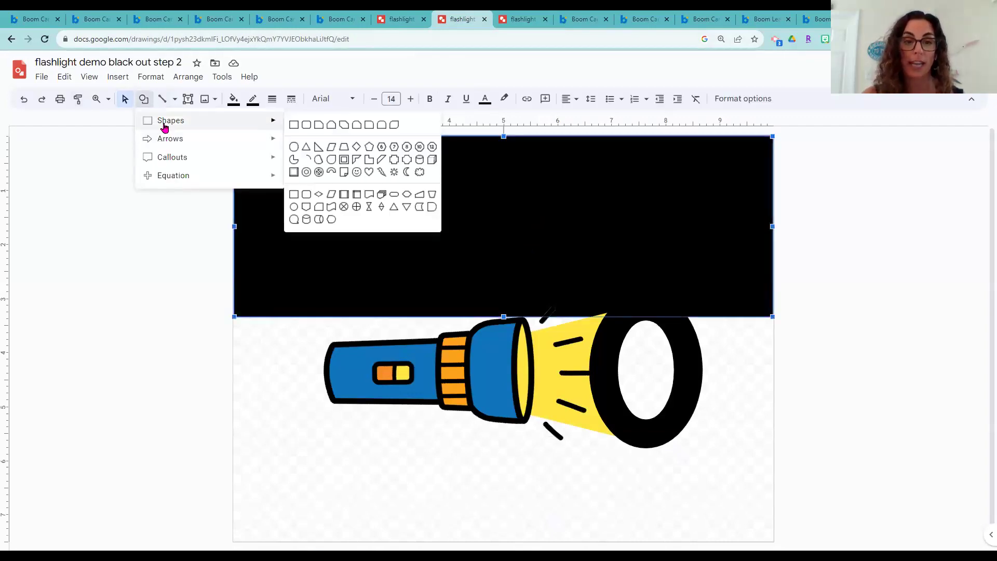
click(291, 159)
drag(232, 303, 327, 464)
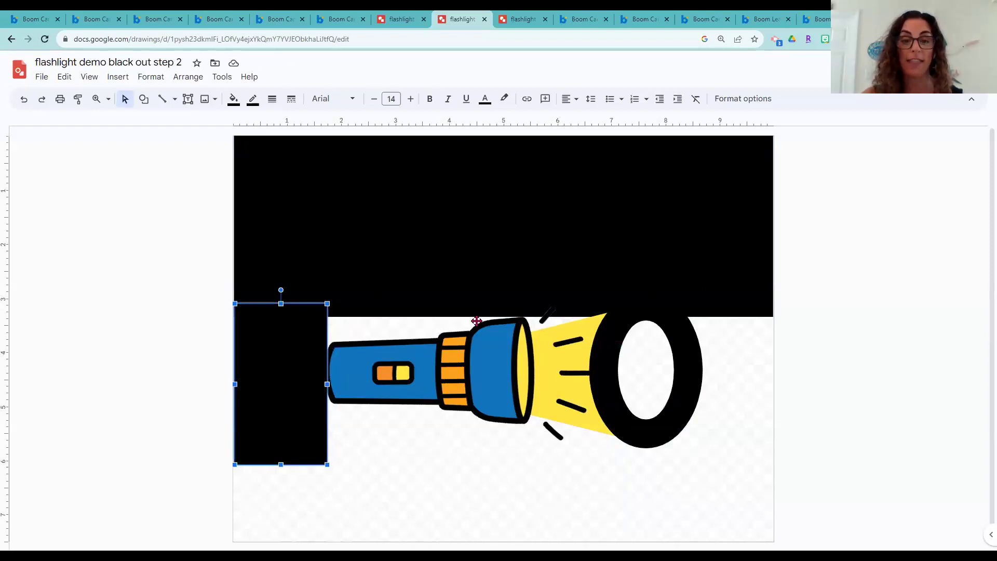
Copy the top black band to the bottom, shorten it, and move a block right of the lens
click(467, 261)
click(776, 189)
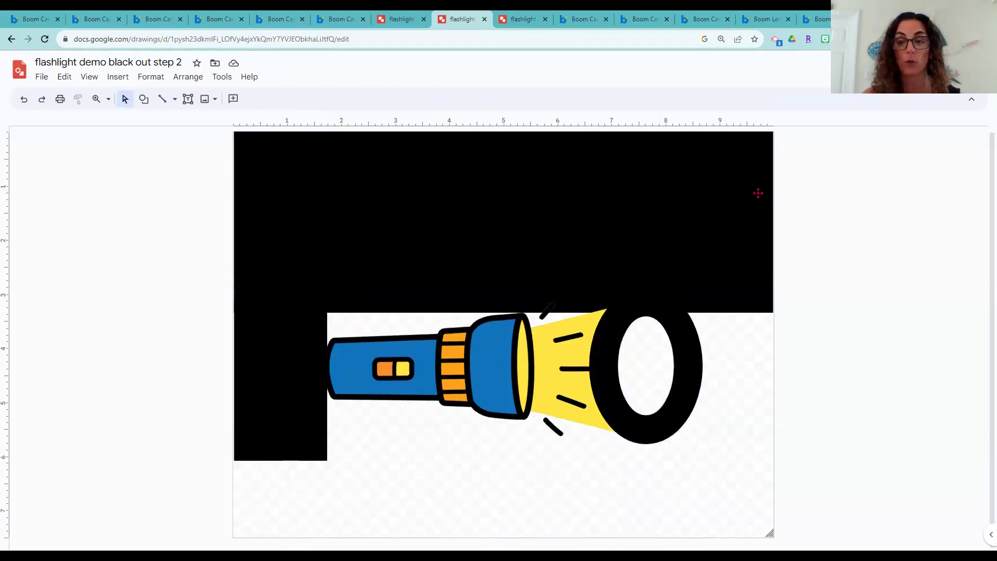
click(760, 194)
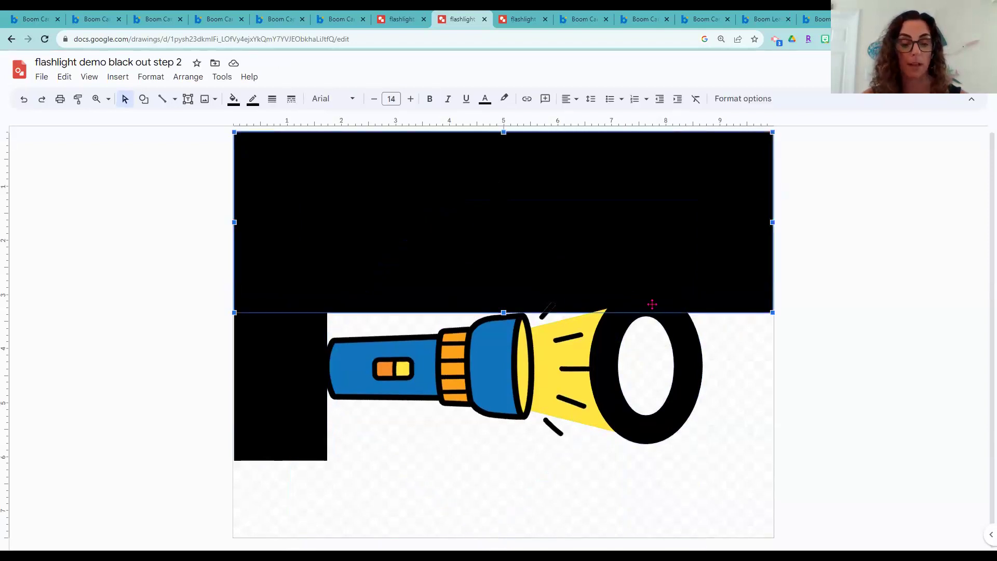
key(ctrl+d)
drag(595, 215, 589, 429)
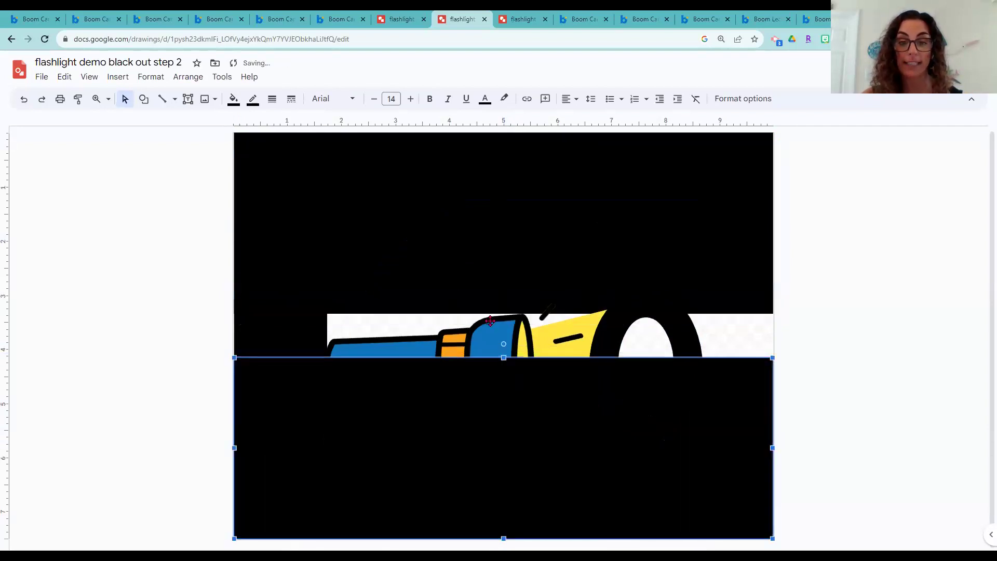
drag(501, 389, 501, 415)
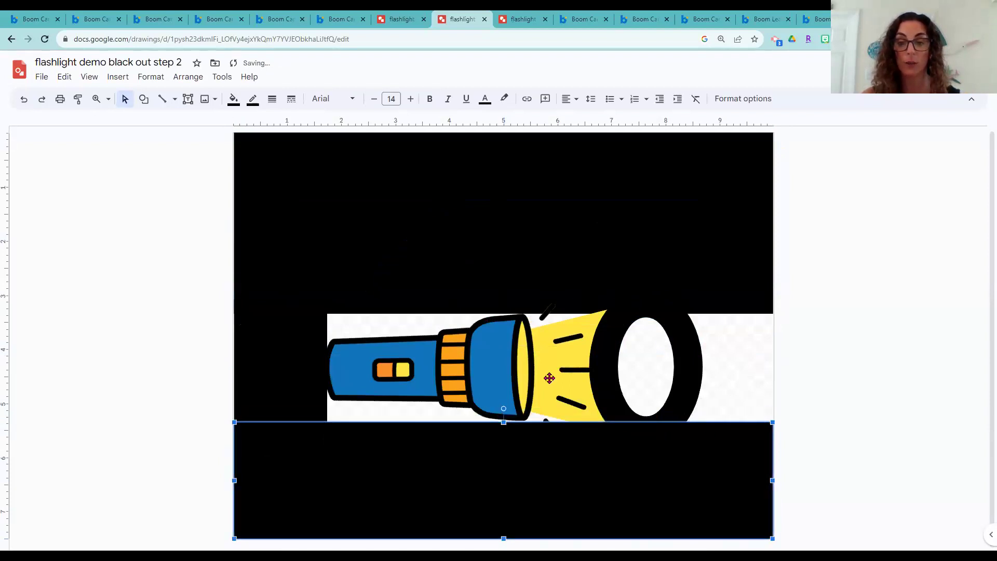
click(276, 371)
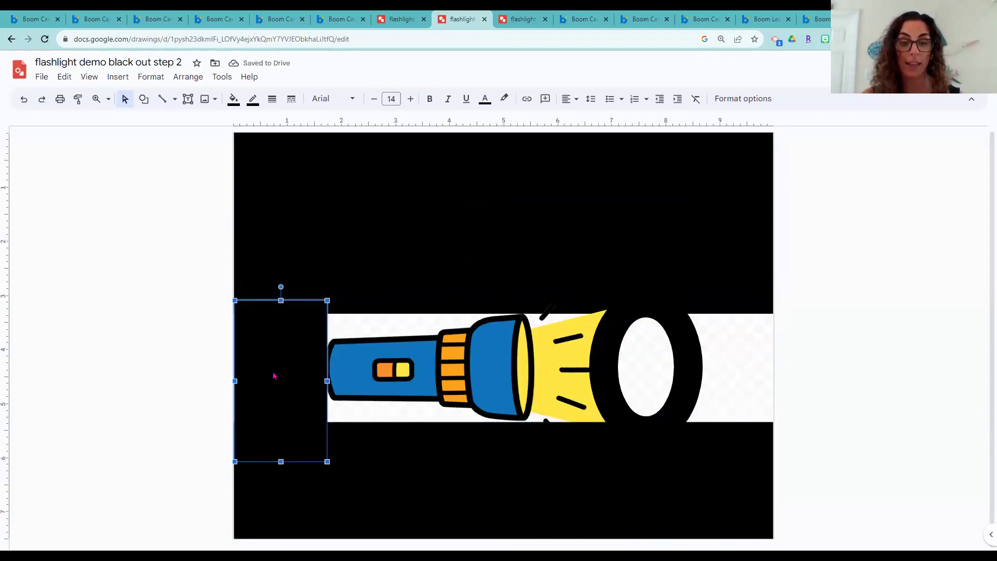
drag(263, 369, 753, 369)
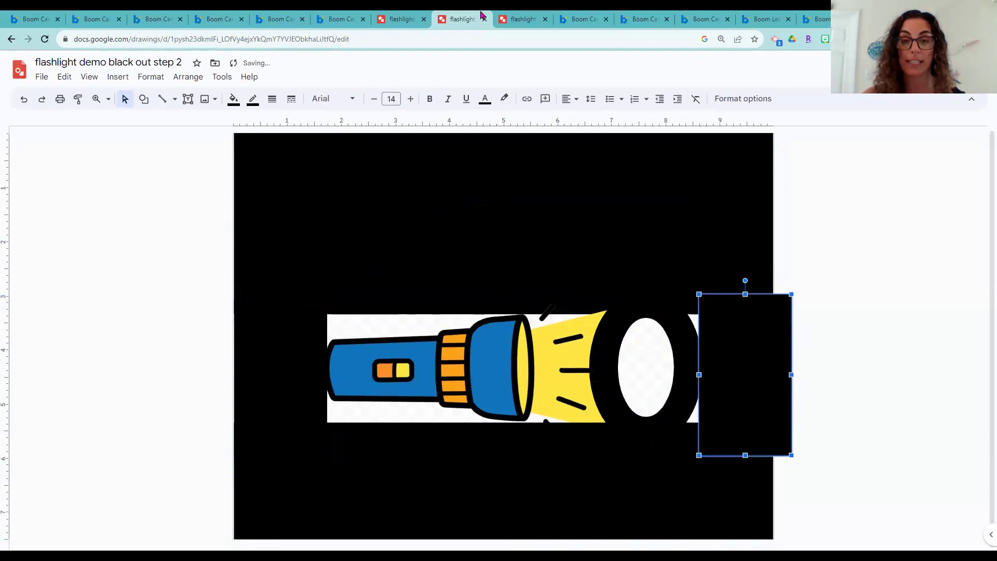
click(524, 19)
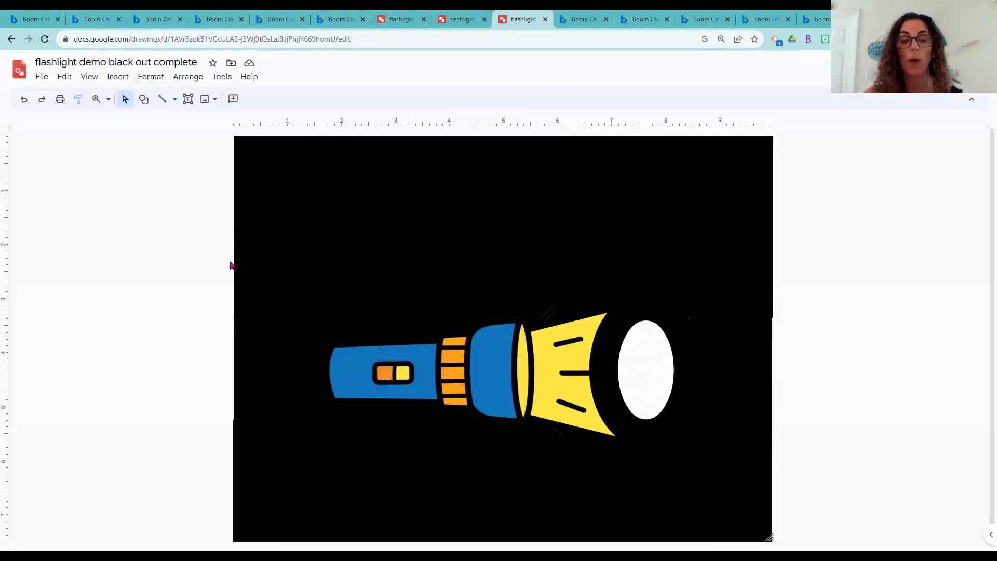
drag(548, 173, 548, 177)
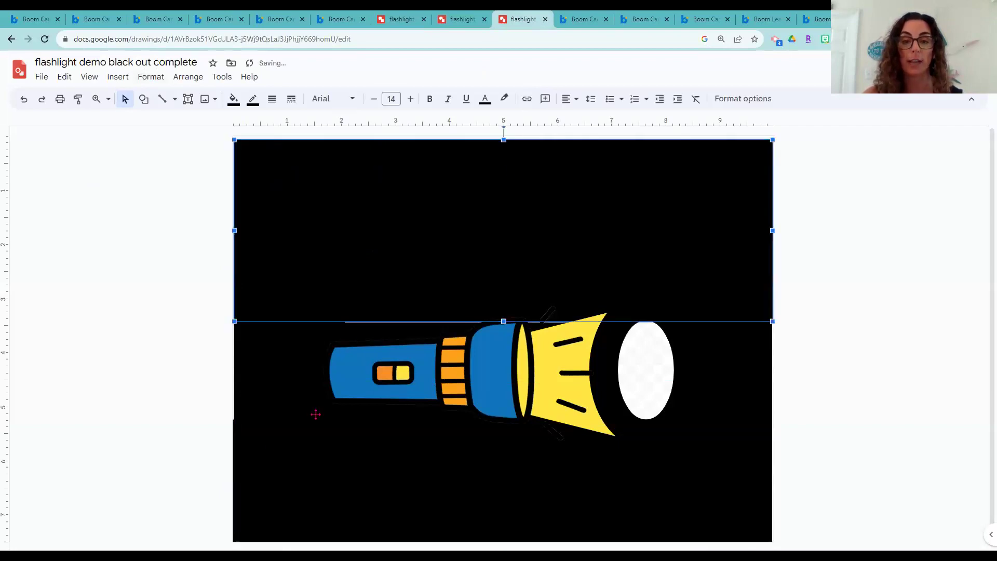
click(275, 384)
click(480, 462)
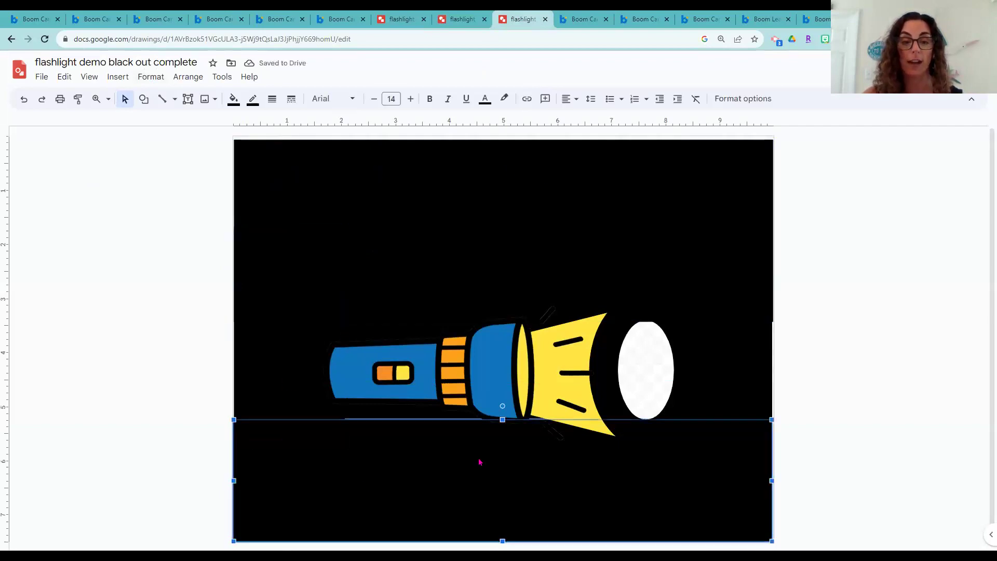
click(700, 368)
key(Delete)
click(745, 365)
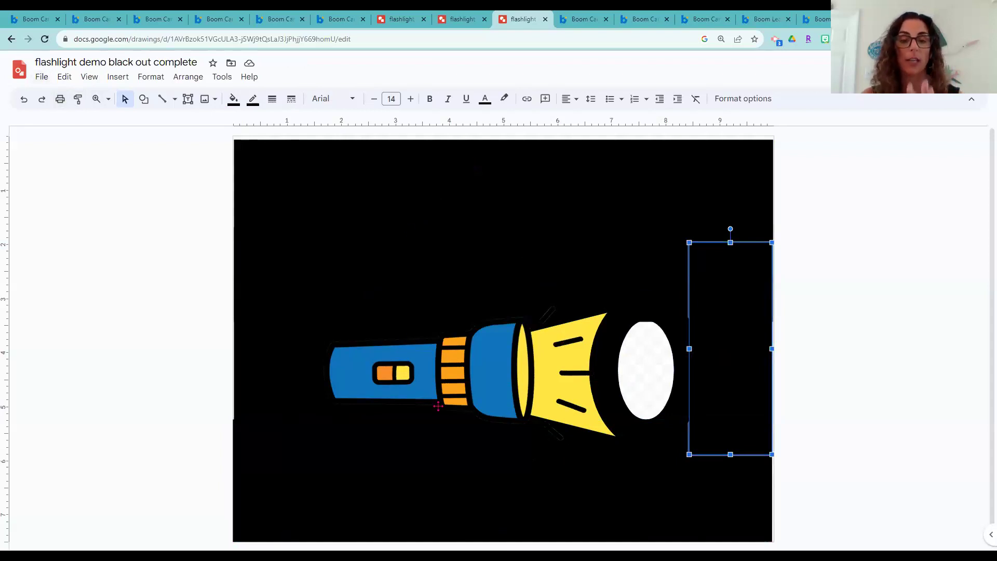
click(419, 375)
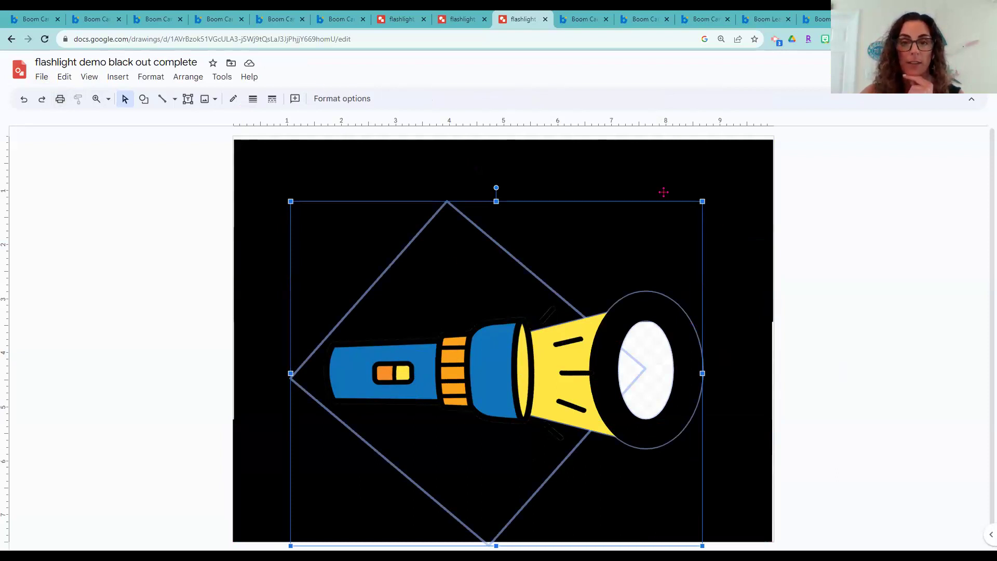
click(761, 282)
click(778, 387)
Download the 'black out complete' flashlight drawing as a PNG image
click(41, 77)
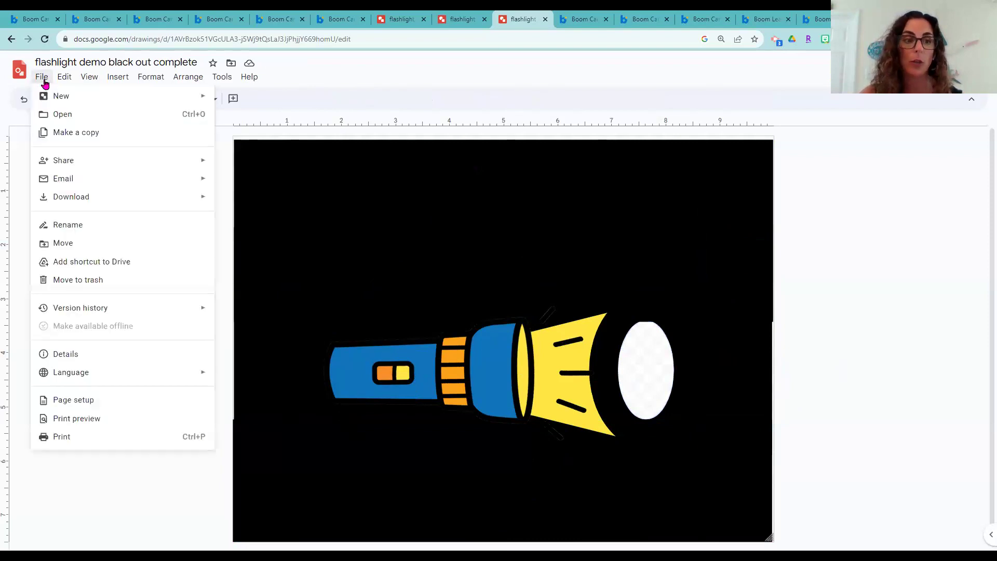
mouse_move(83, 195)
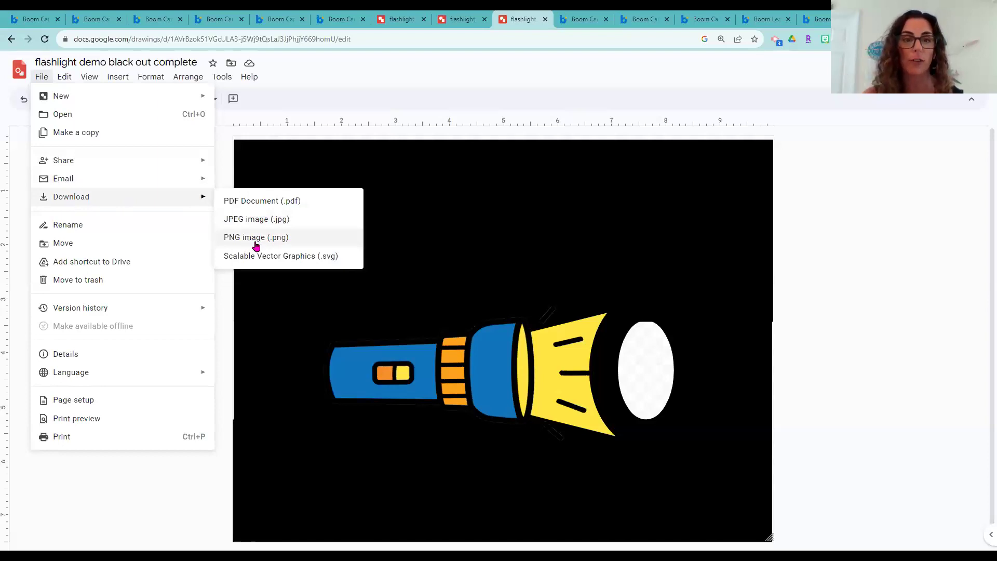
click(31, 19)
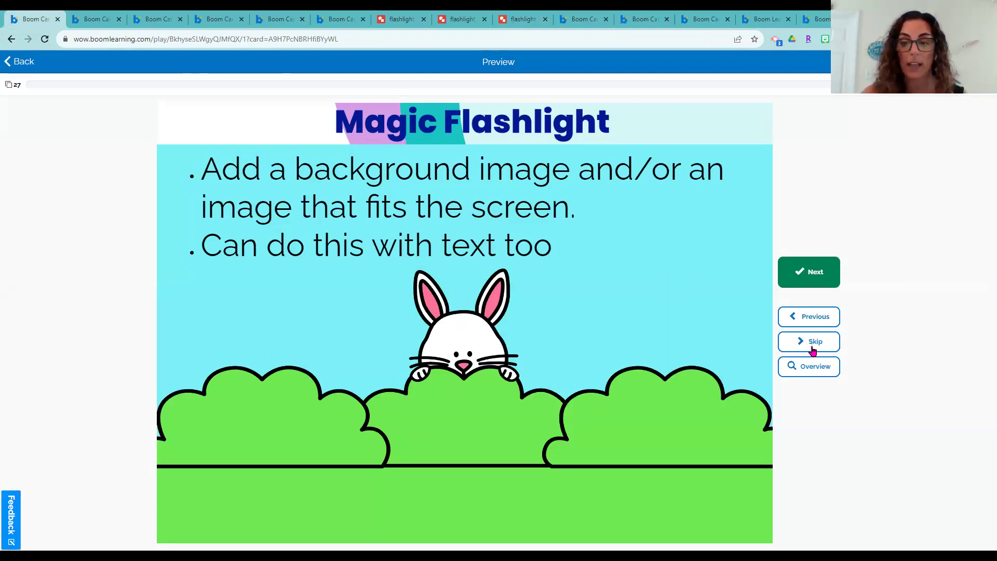
Advance to the next Magic Flashlight card, quit preview, and open bunny scene card 20
click(811, 344)
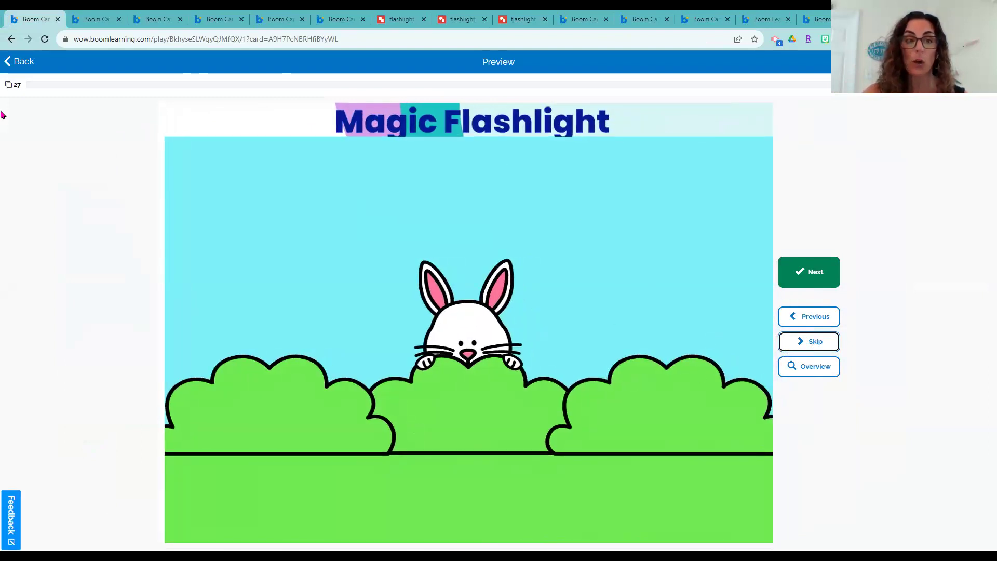
click(16, 61)
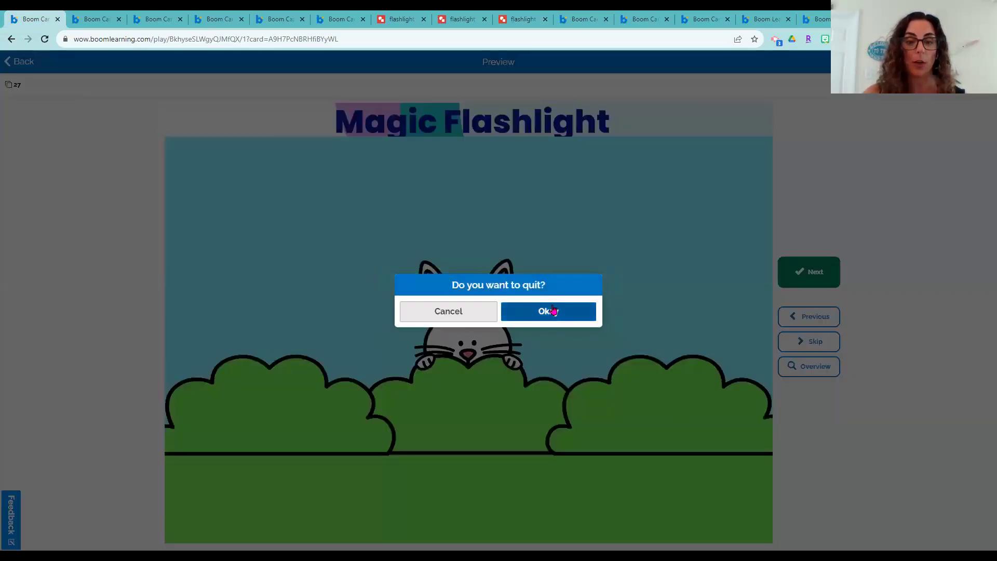
click(550, 310)
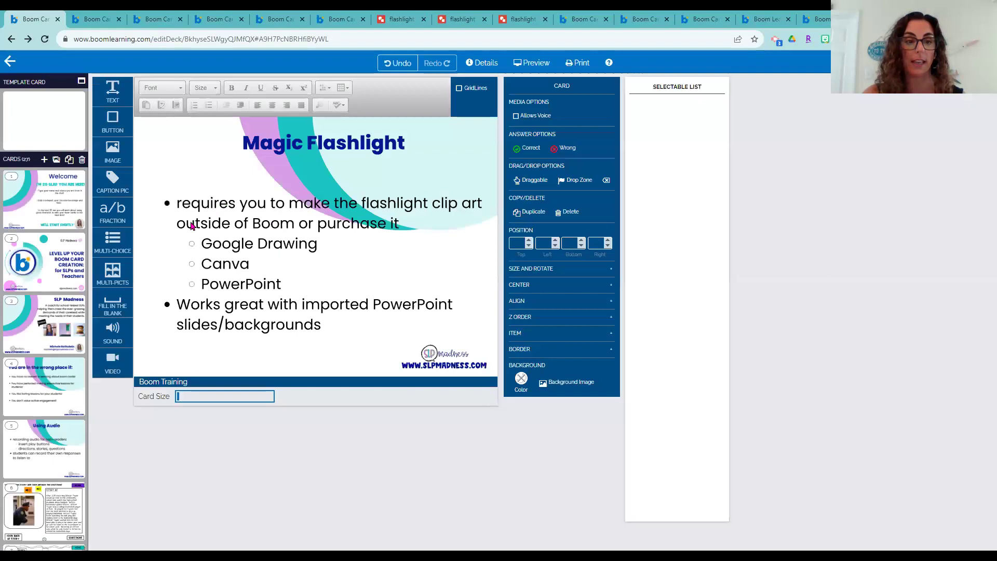
scroll(53, 347, down, 10)
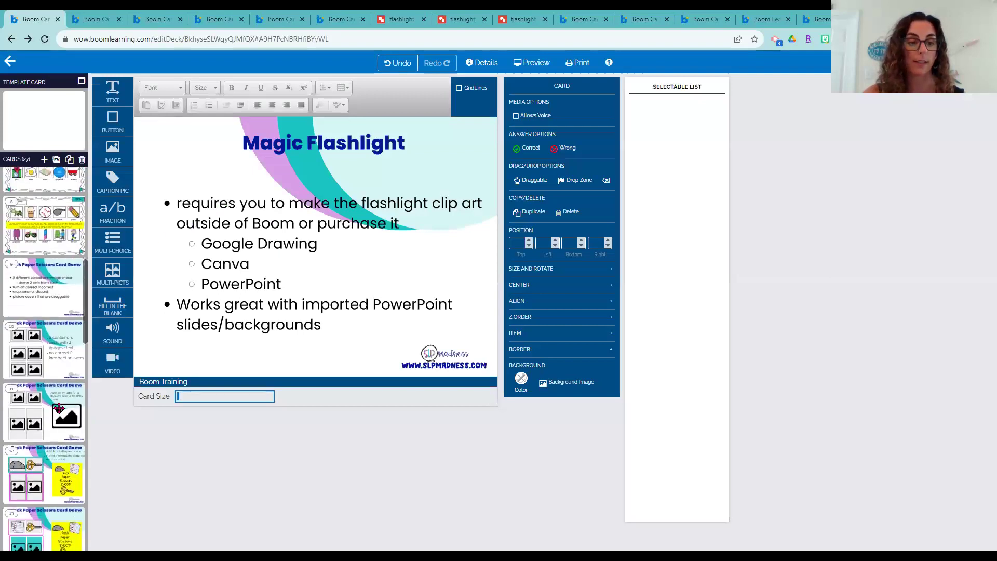
drag(87, 369, 87, 440)
click(65, 320)
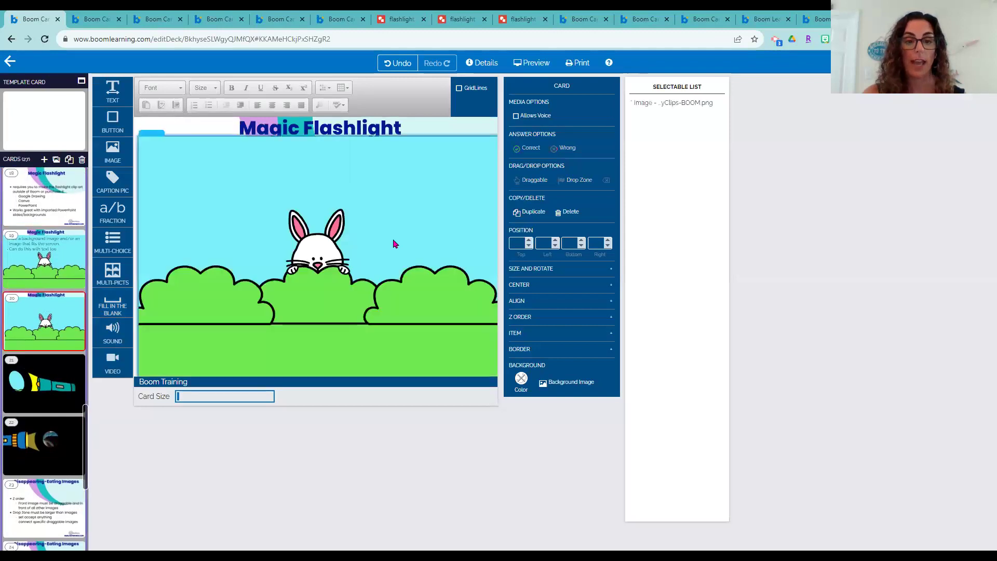
click(387, 235)
Preview the flashlight example card 21, then quit back to the deck editor
click(49, 381)
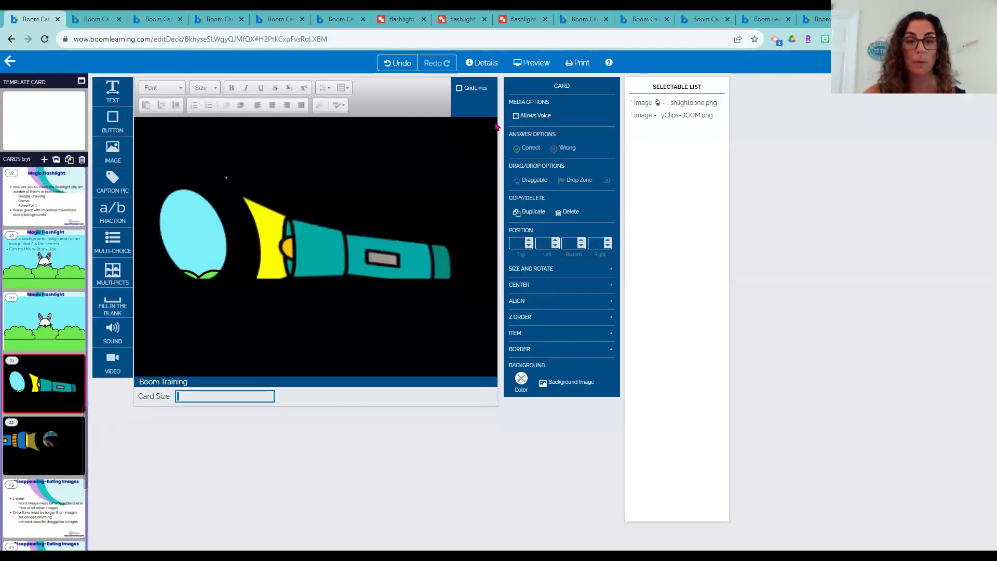
click(529, 70)
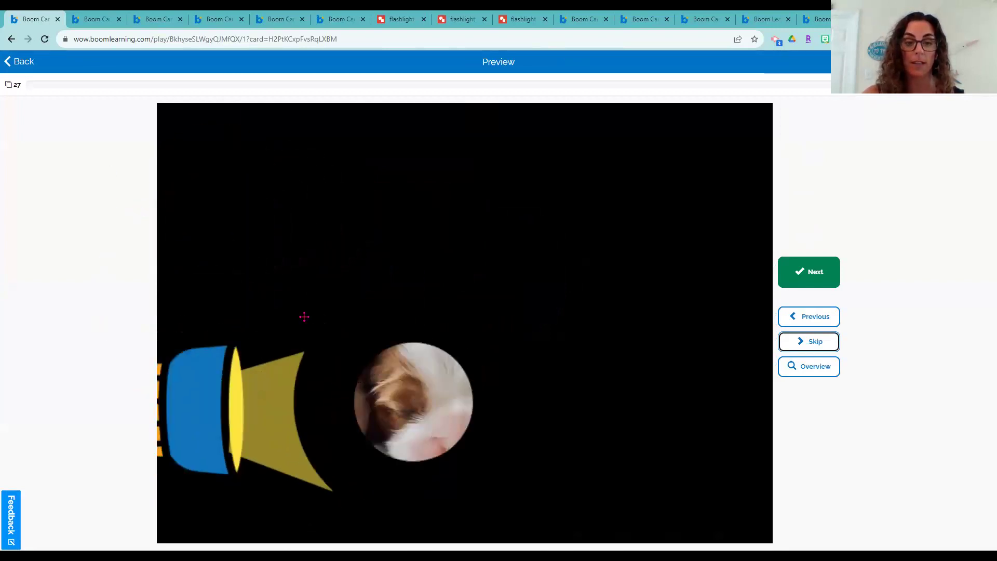
click(16, 63)
click(537, 316)
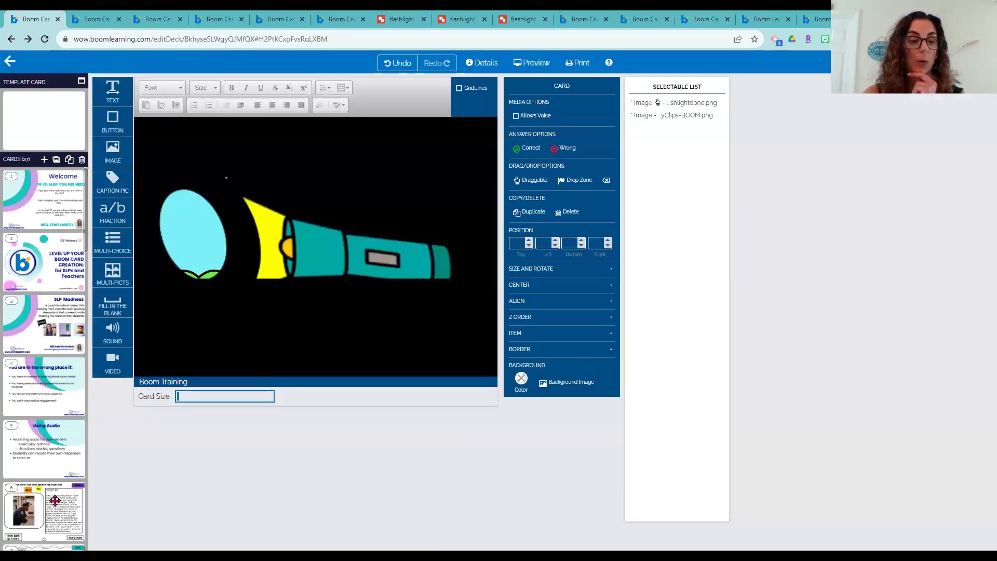
drag(87, 227, 89, 457)
Add an Image to bunny card 20 by uploading the 'flashlight done' PNG and placing it
click(42, 299)
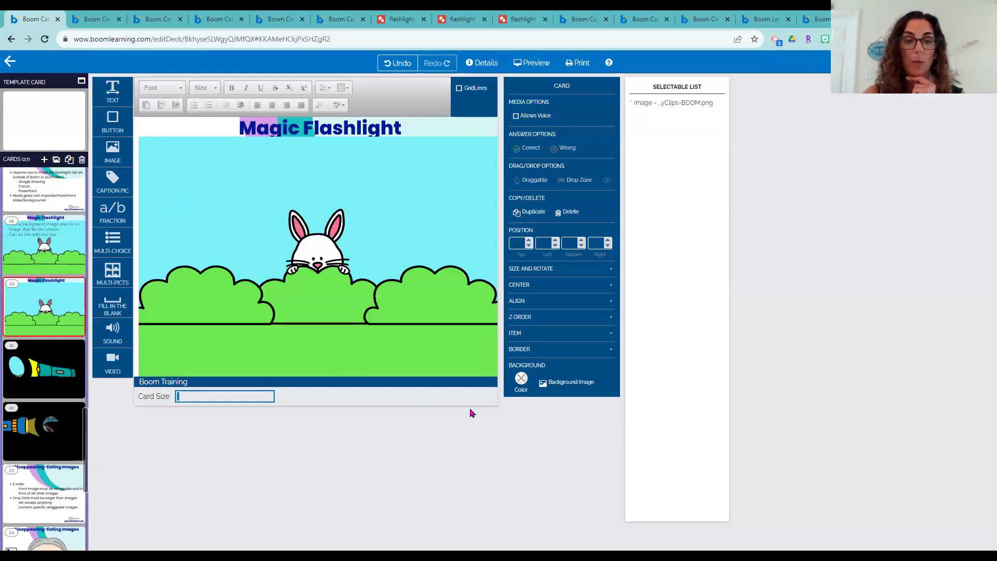
drag(112, 150, 217, 215)
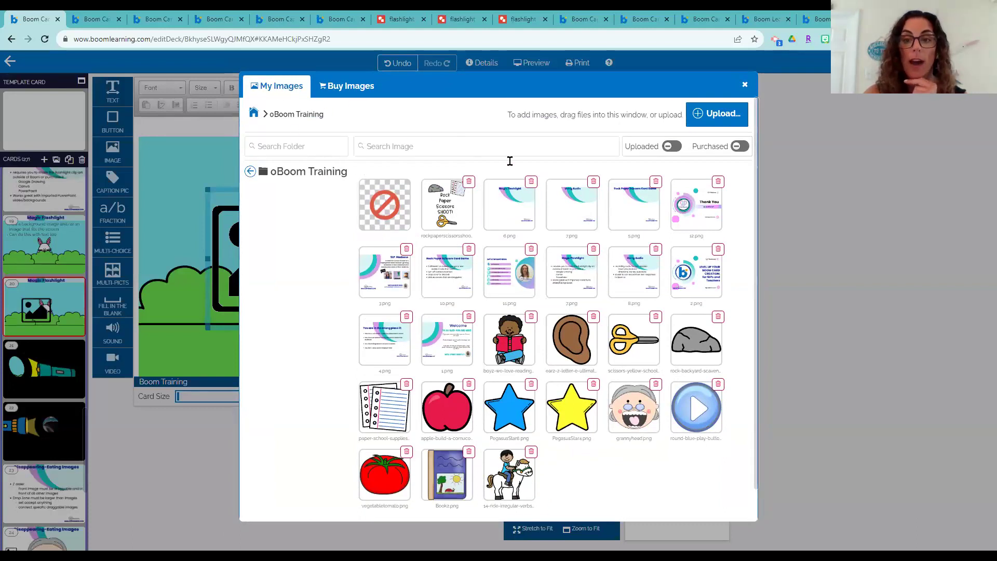
click(690, 113)
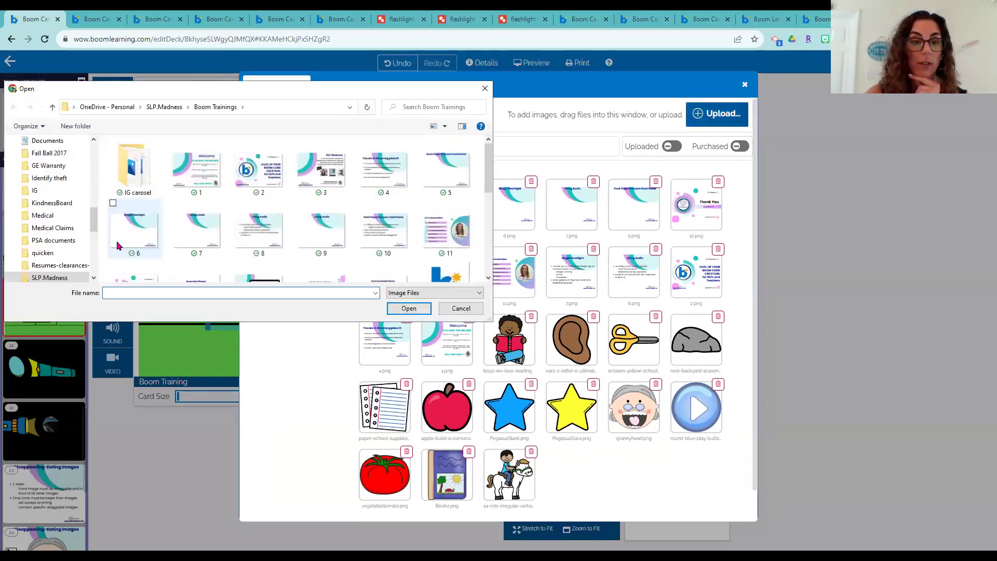
scroll(382, 202, down, 3)
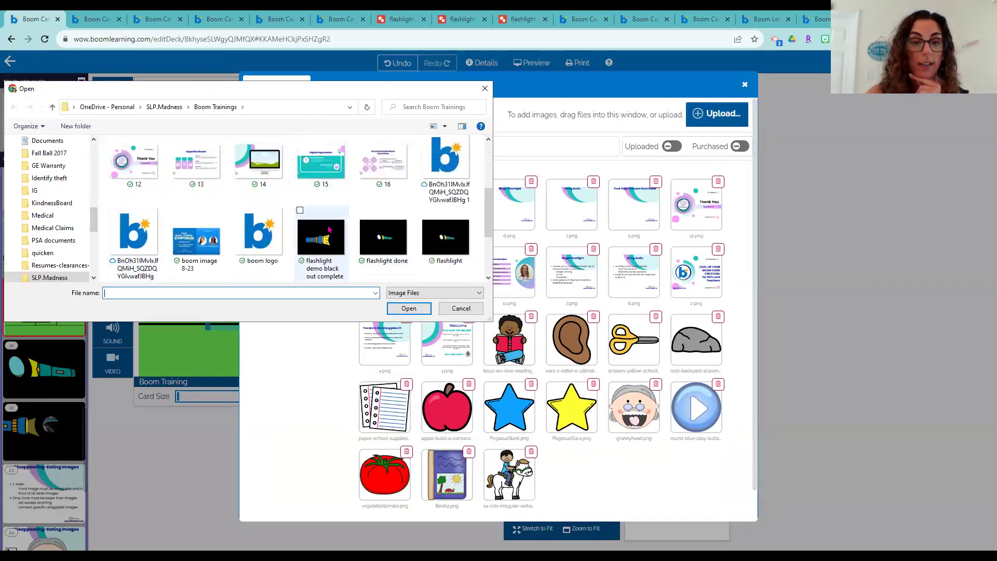
scroll(353, 242, down, 2)
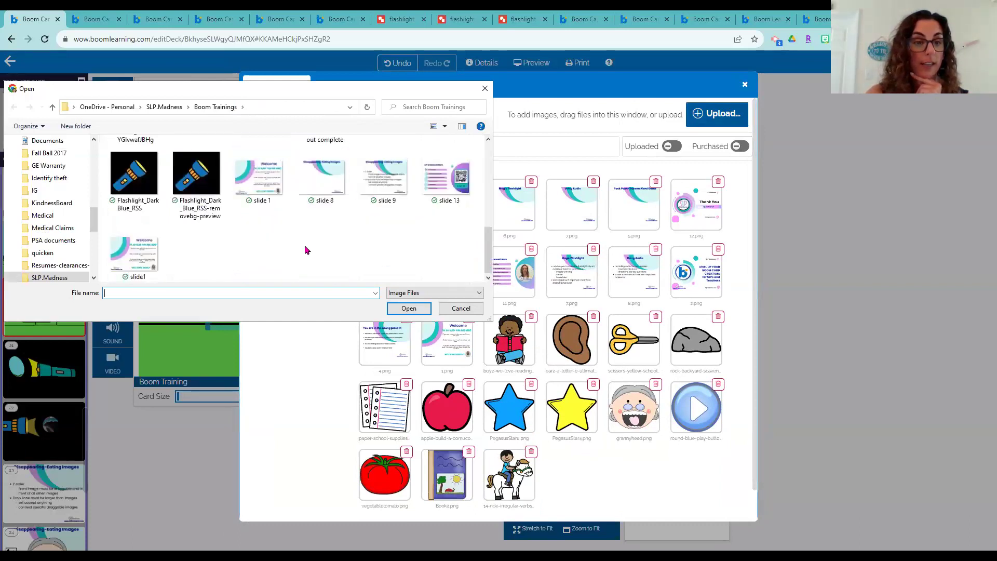
scroll(344, 255, up, 1)
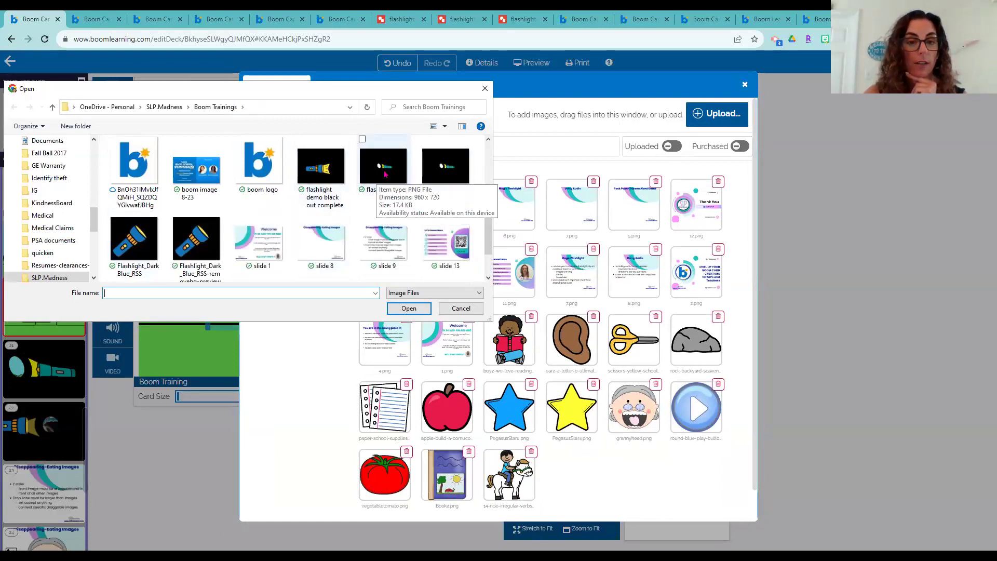
click(385, 175)
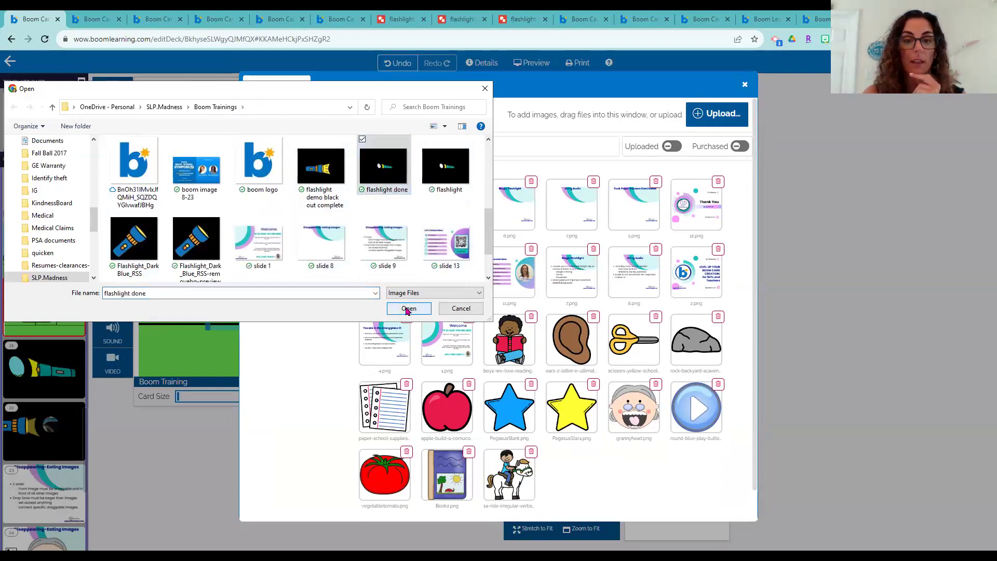
click(408, 308)
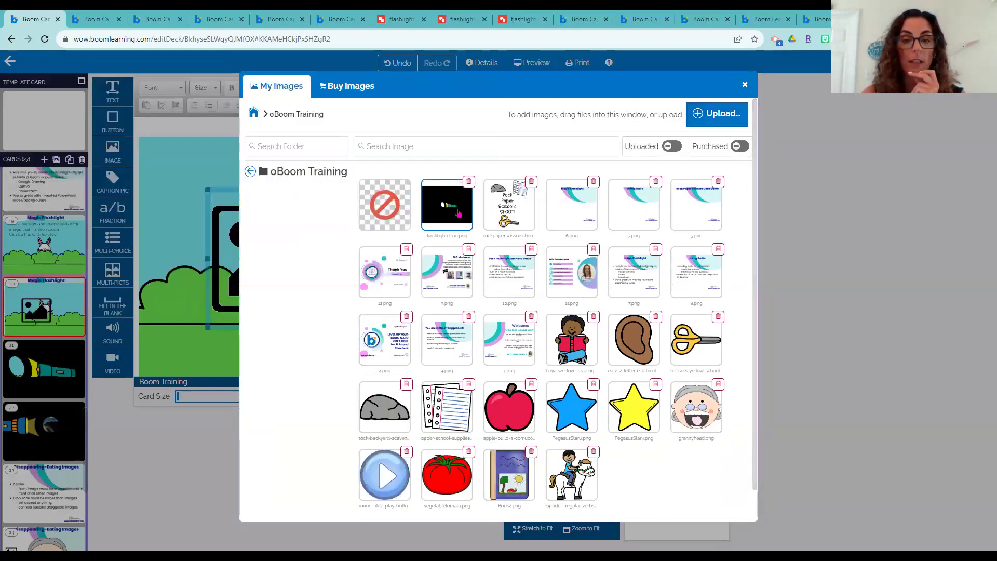
click(459, 213)
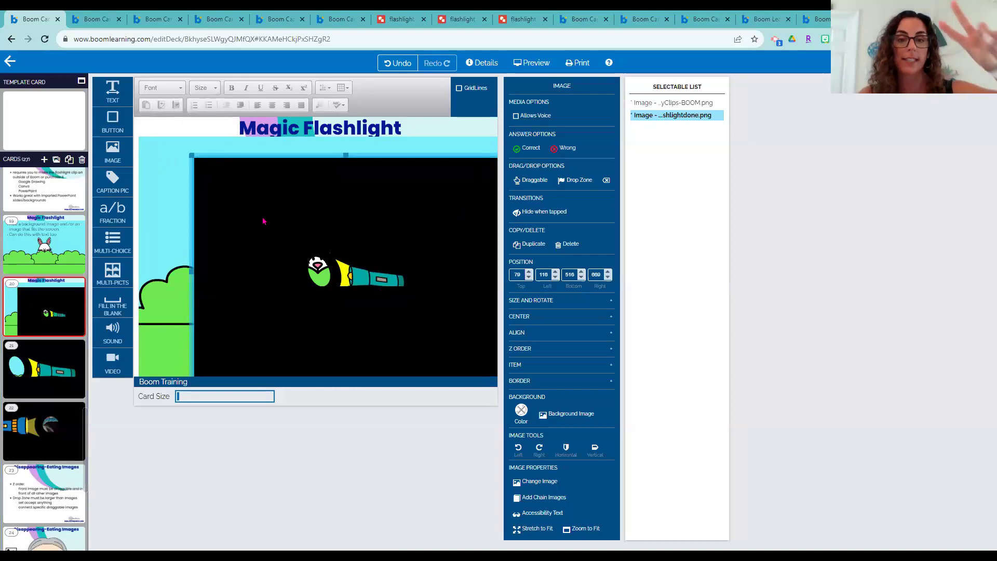
Make the flashlightdone.png image draggable and shift it up and left on the card
click(528, 180)
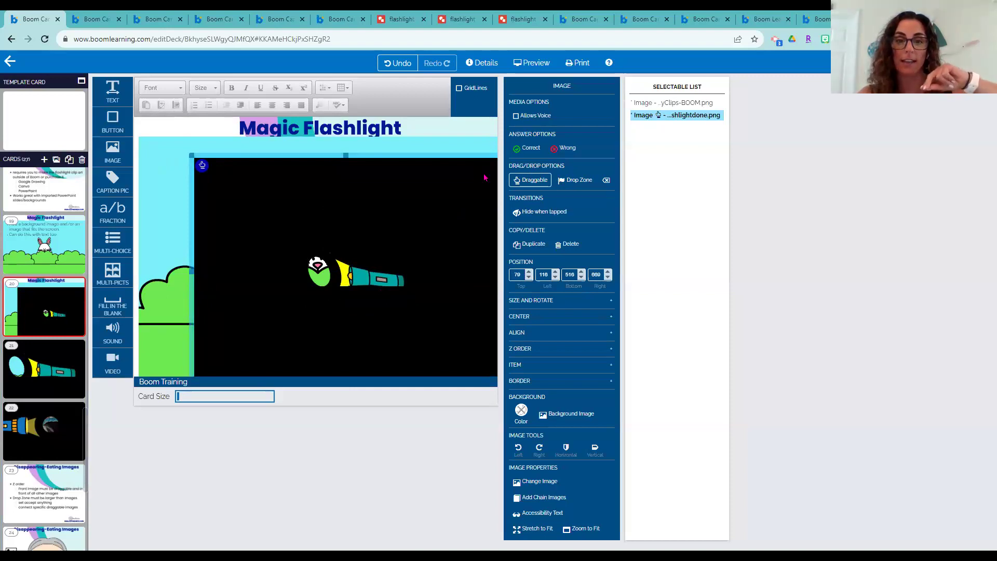
click(606, 180)
drag(334, 239, 311, 232)
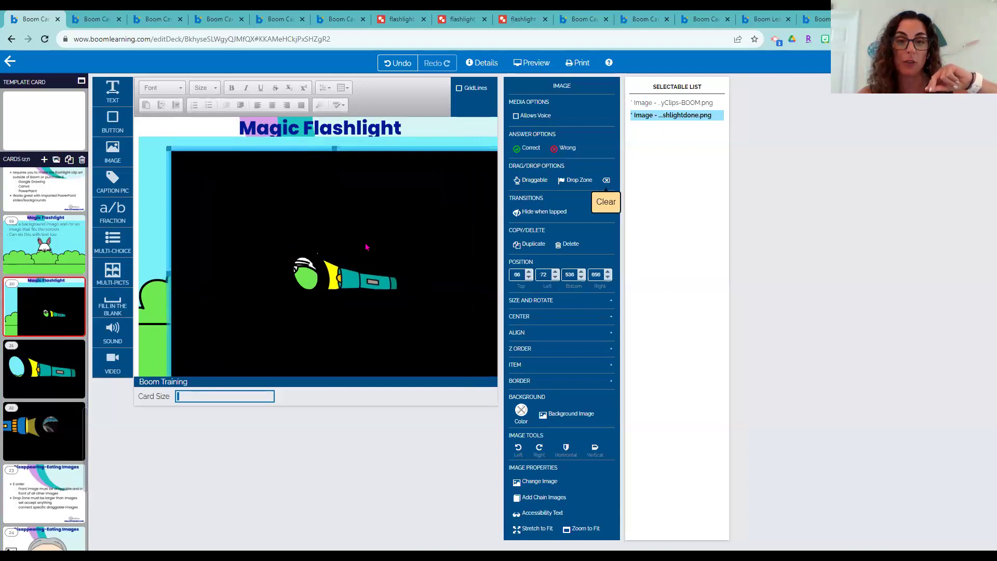
click(532, 180)
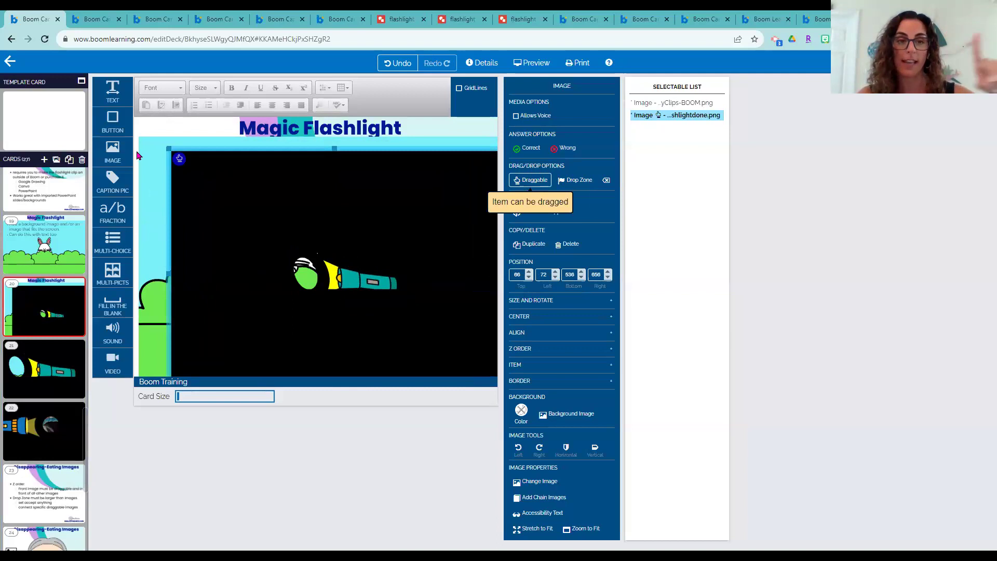
Enlarge the flashlight image to width 1500 (1500 × 1125) and preview the card
click(550, 307)
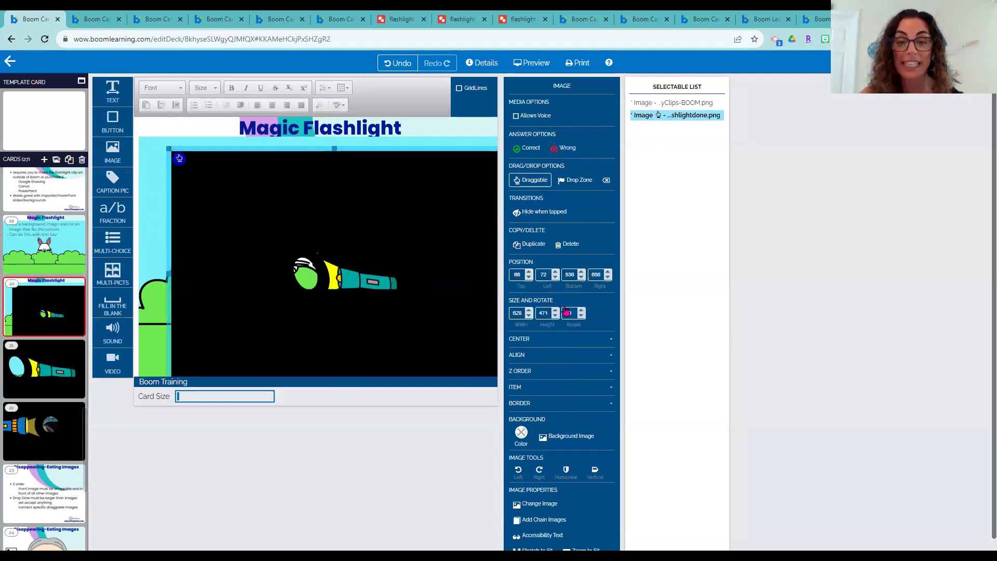
click(510, 312)
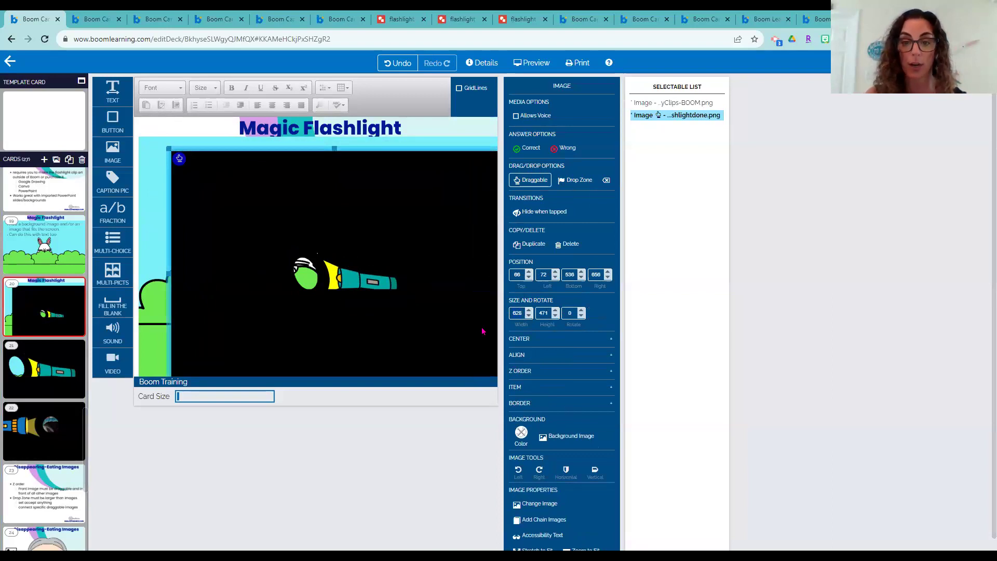
key(BackSpace)
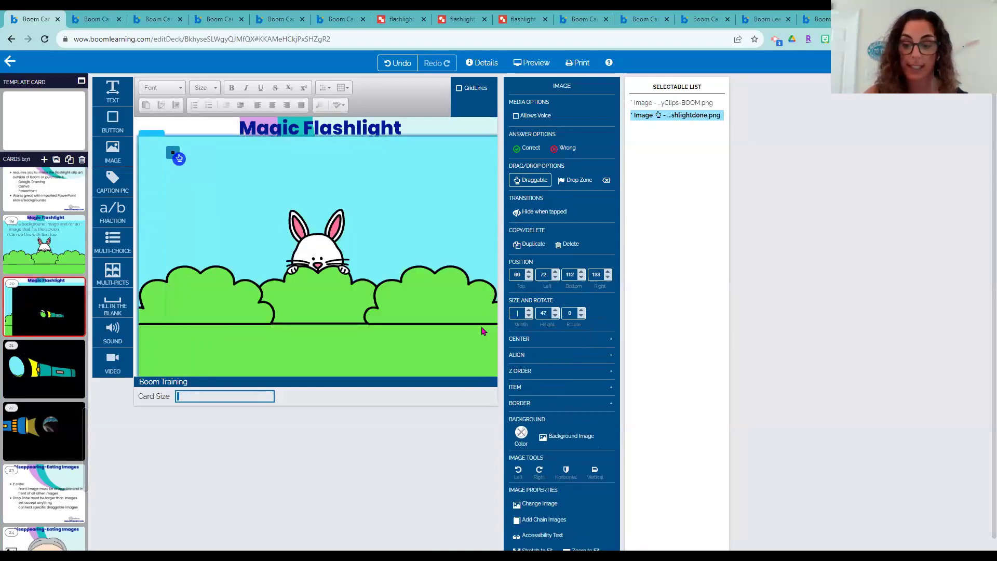
text(1500)
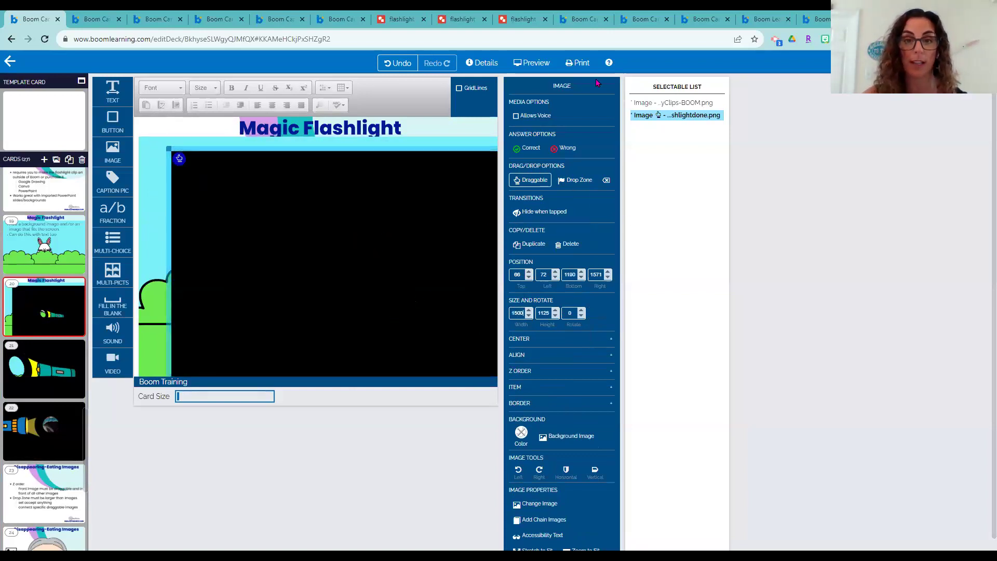
click(531, 63)
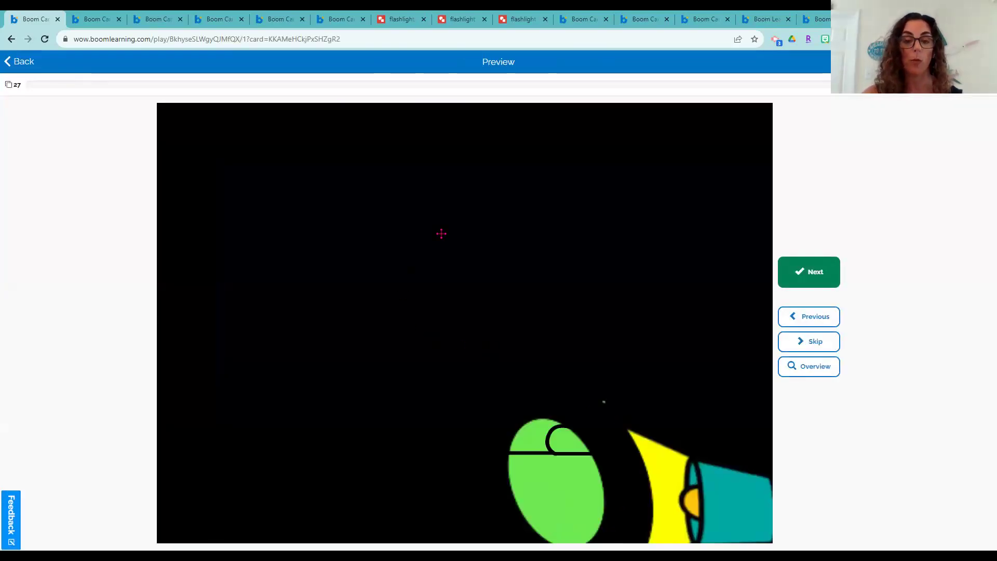
Drag the black flashlight overlay around to reveal the bunny scene, then quit the preview
drag(441, 234, 480, 17)
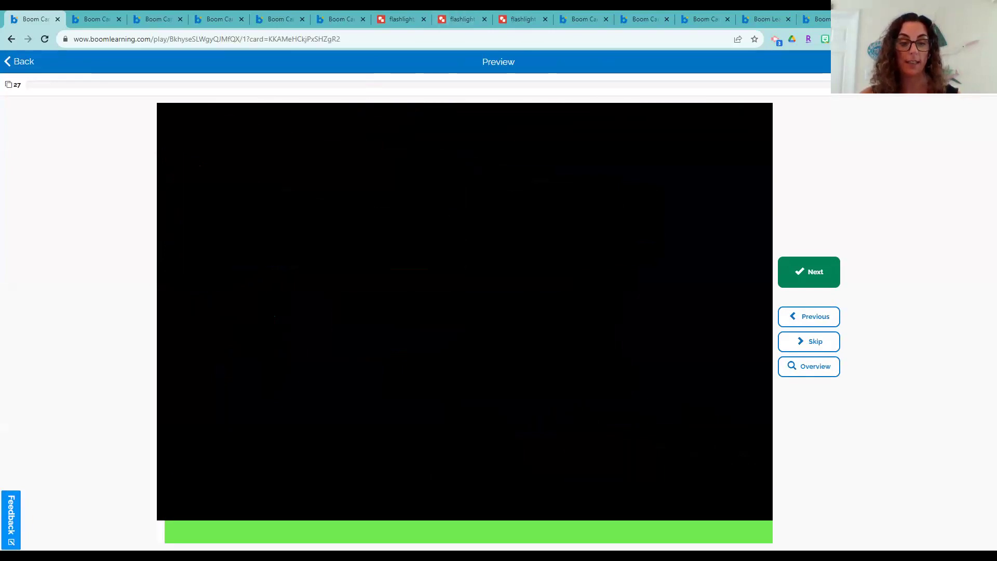
drag(430, 519, 908, 374)
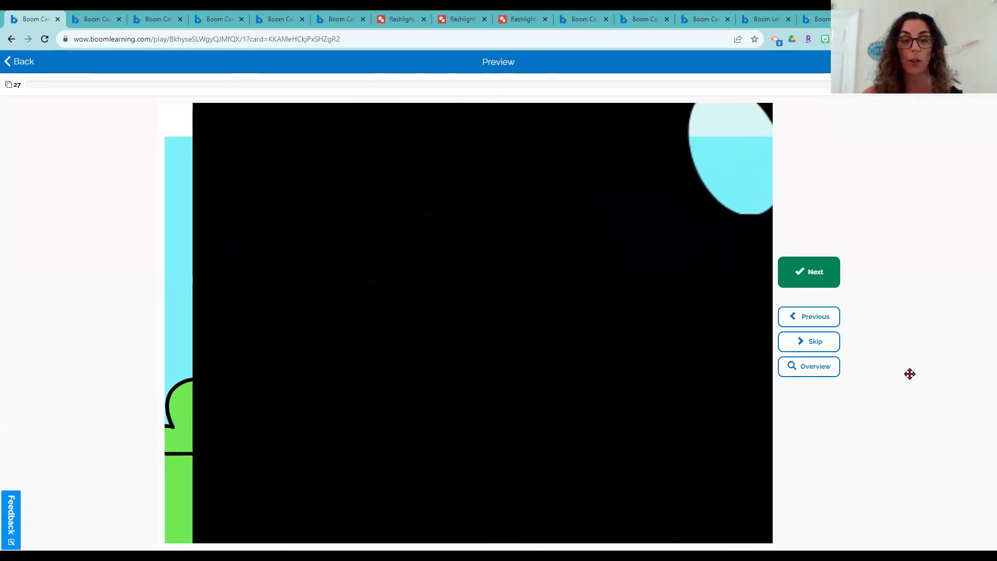
drag(909, 373, 954, 439)
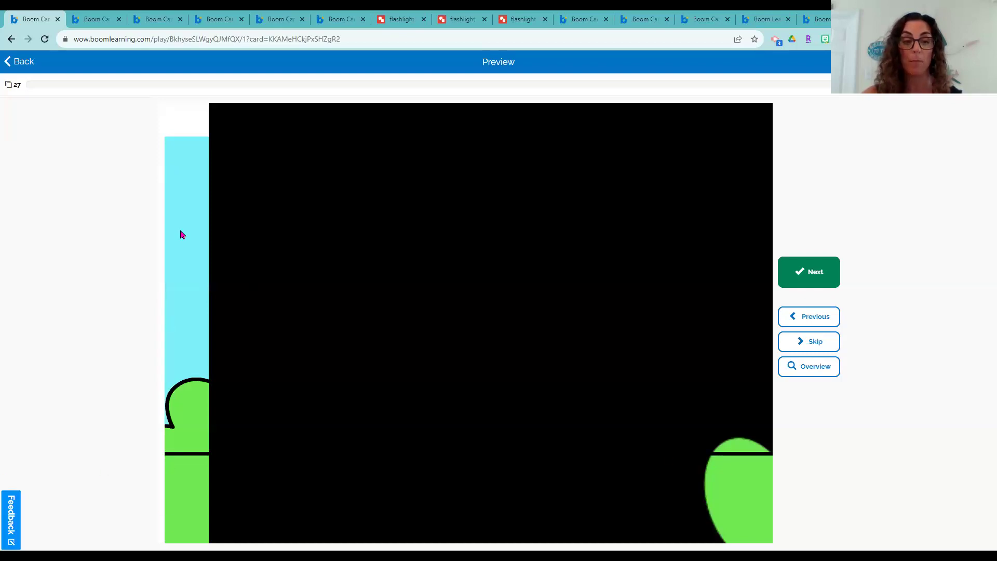
drag(718, 472, 711, 124)
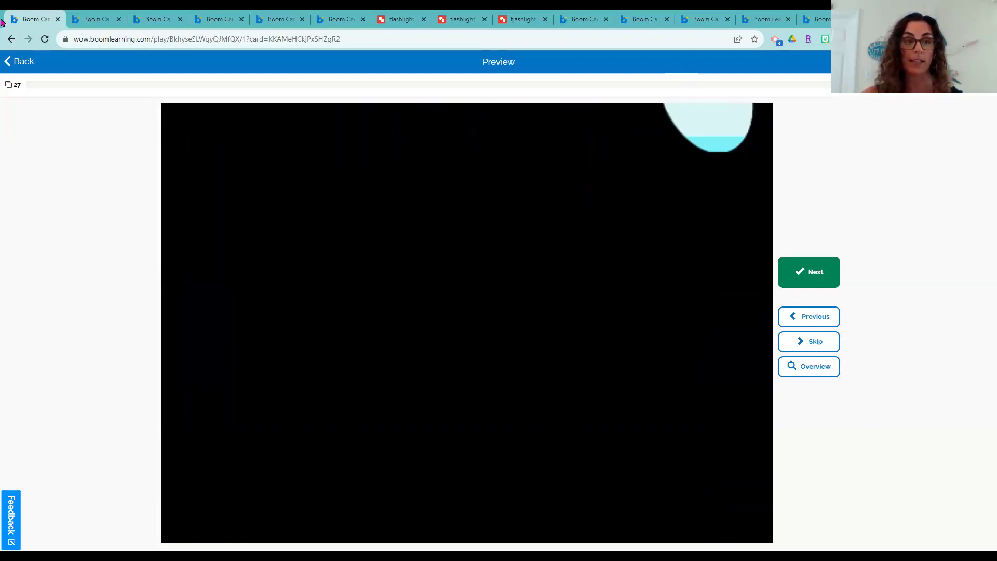
click(19, 63)
click(544, 305)
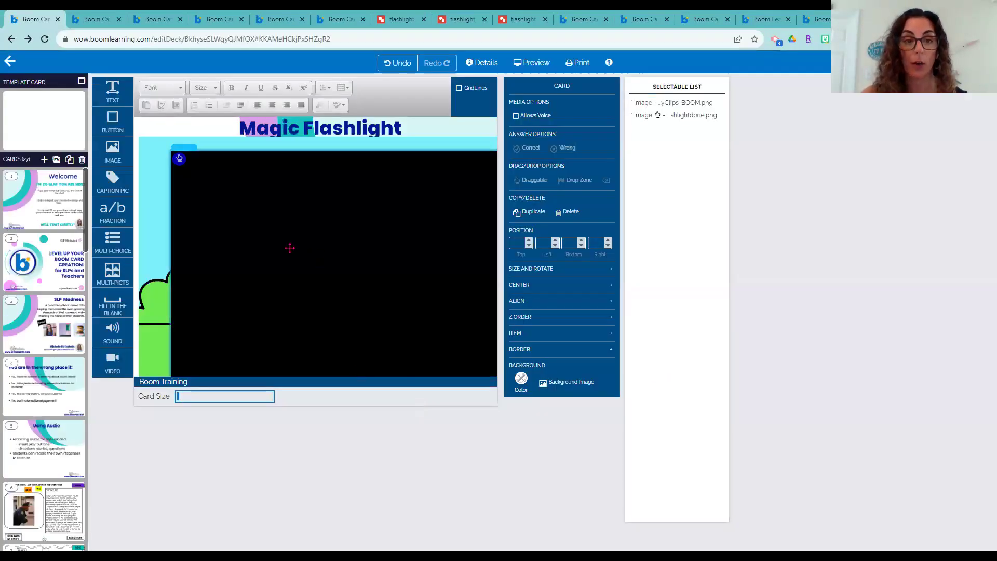
drag(290, 248, 260, 215)
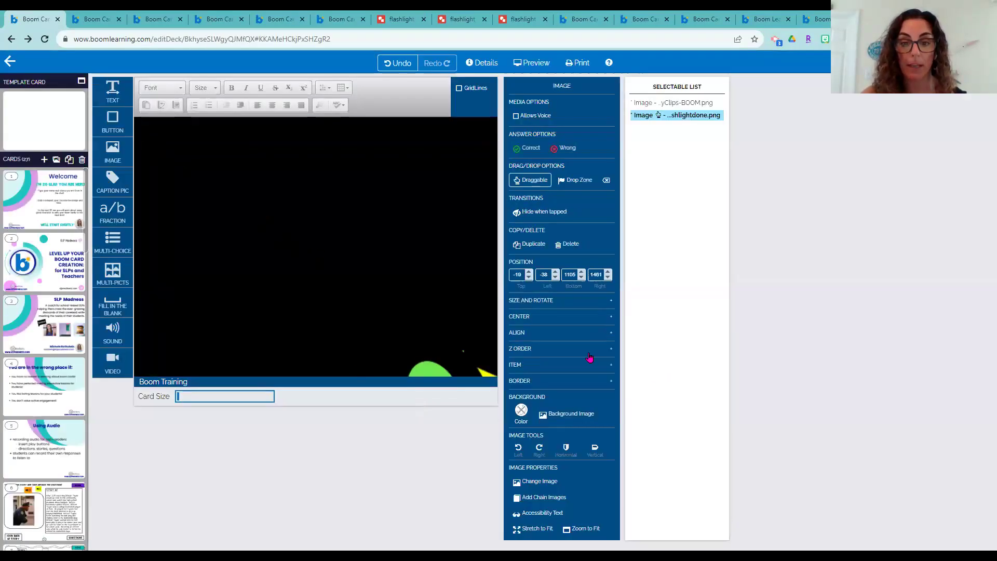
Try a 2000 width on the flashlight image, undo it, and back out of the new preview
click(539, 304)
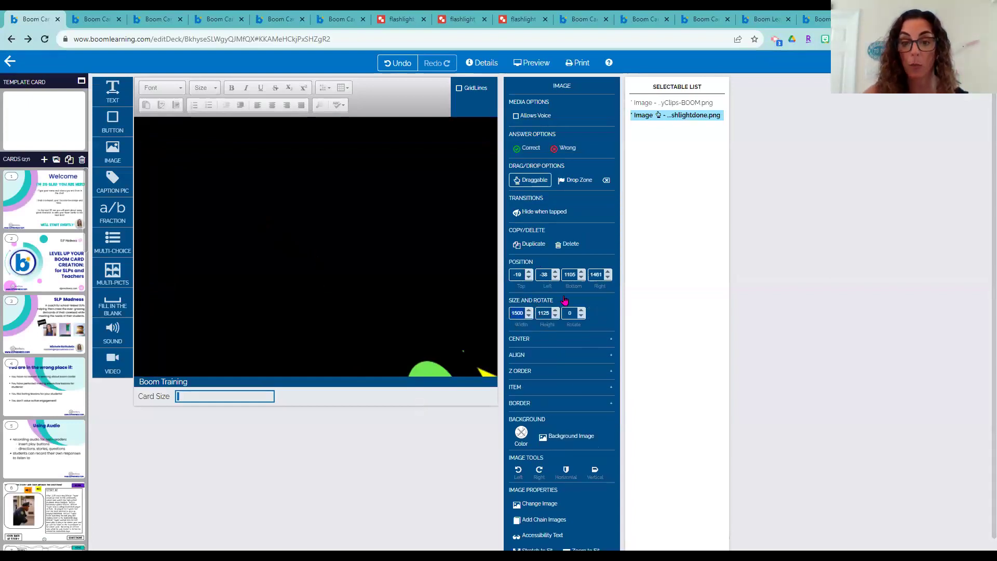
text(2000)
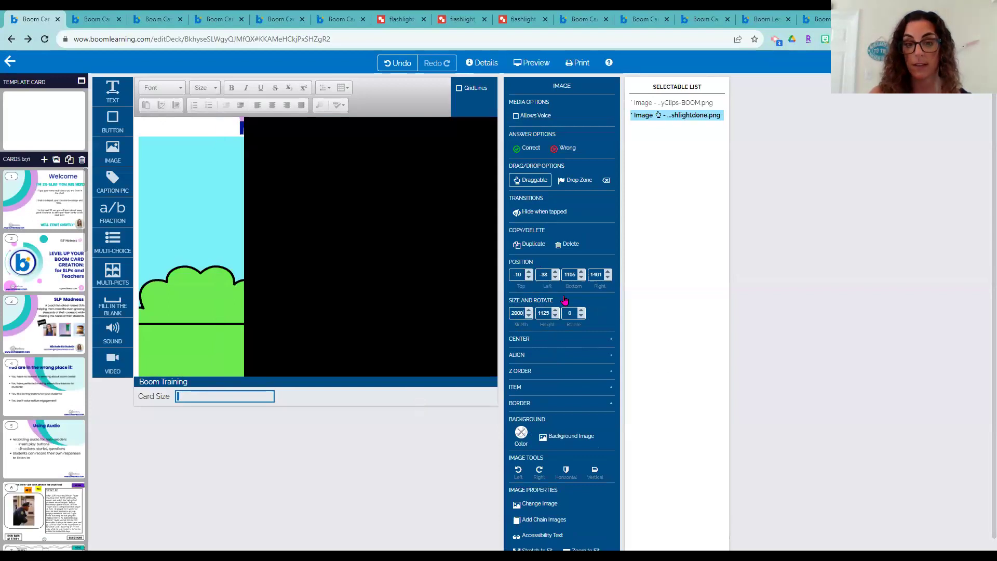
key(ctrl+z)
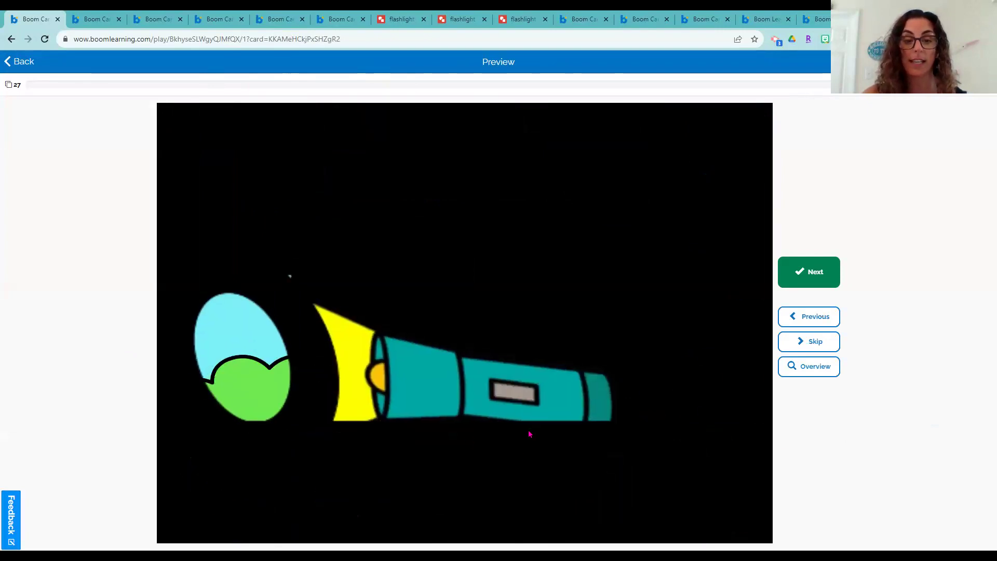
click(33, 69)
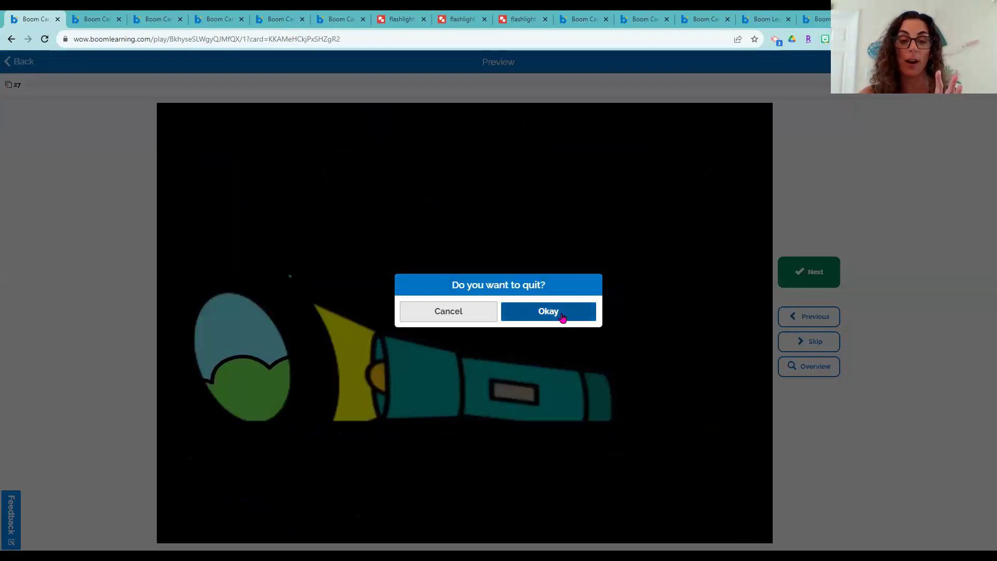
Quit the preview, then select and preview the Disappearing-Eating Images card
click(519, 316)
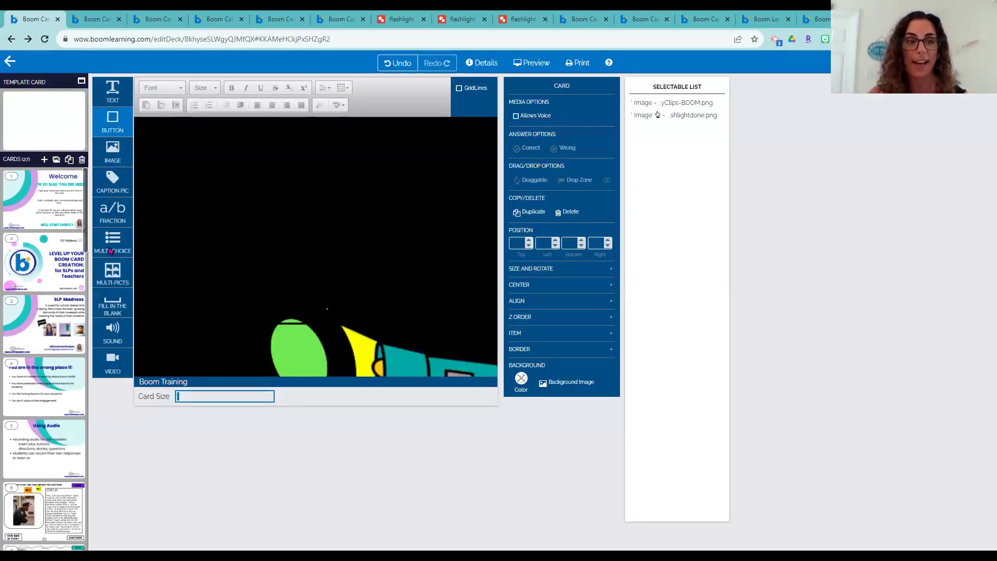
drag(86, 246, 95, 516)
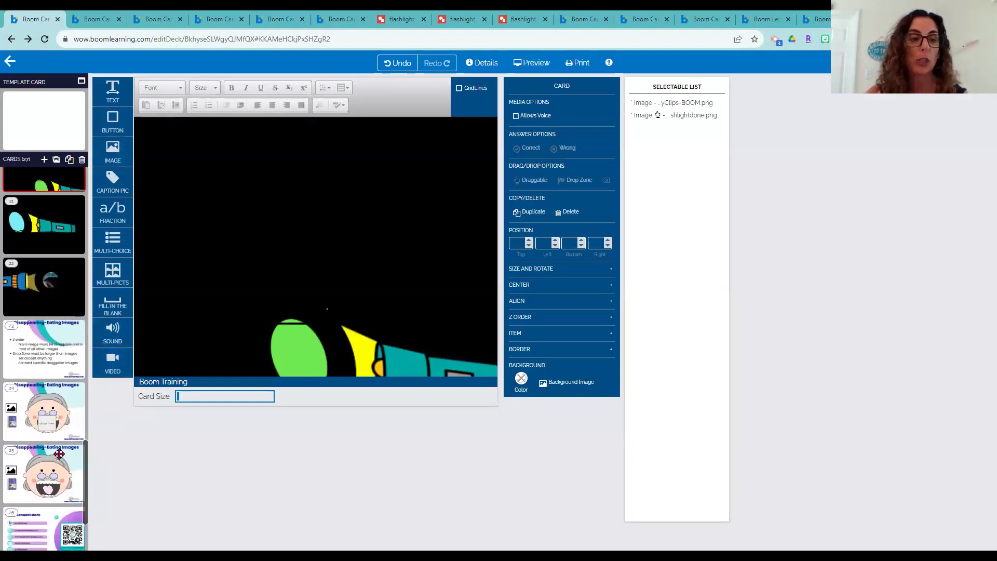
click(43, 356)
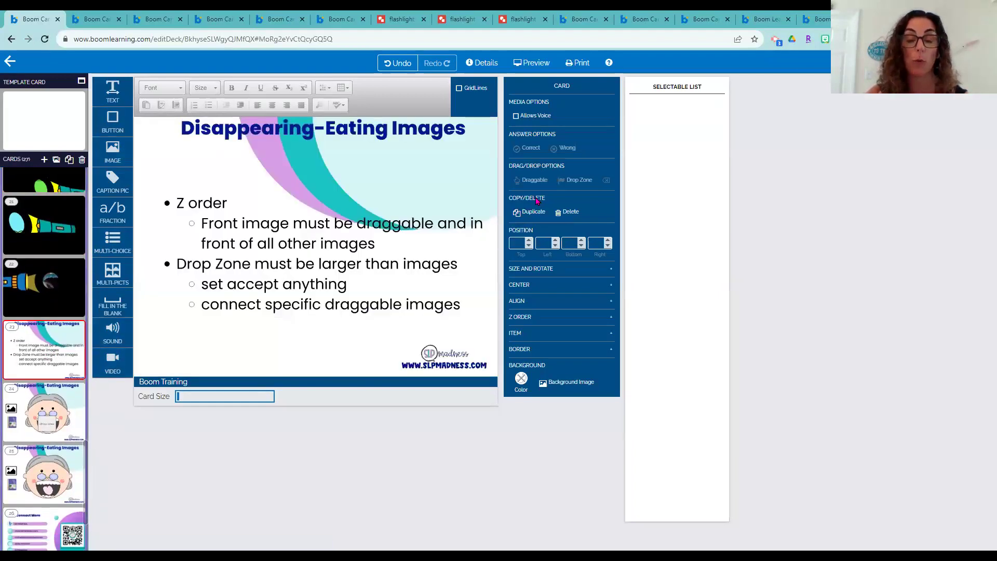
click(531, 62)
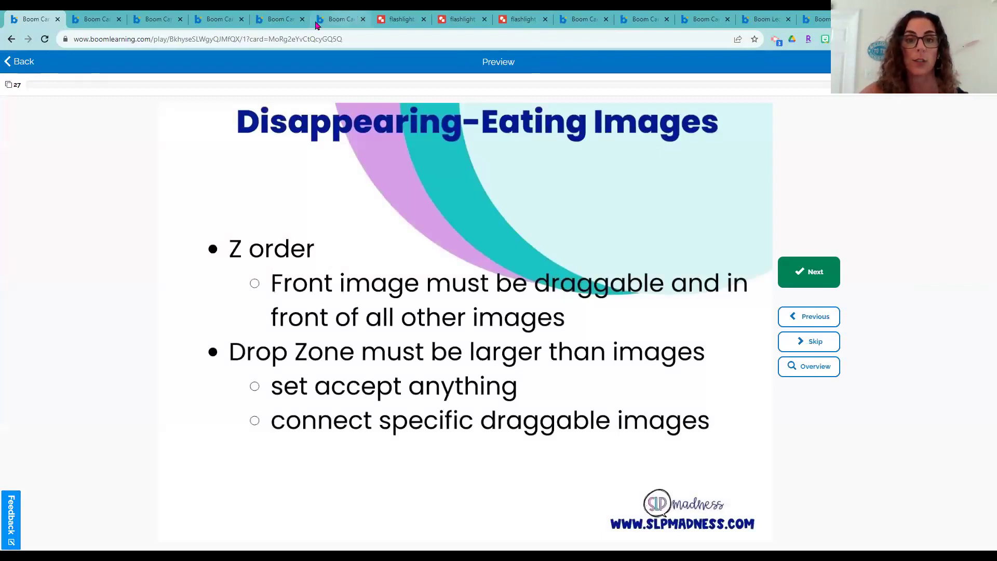
Preview the Fly to the Moon card and land four alien copies on the moon
click(582, 19)
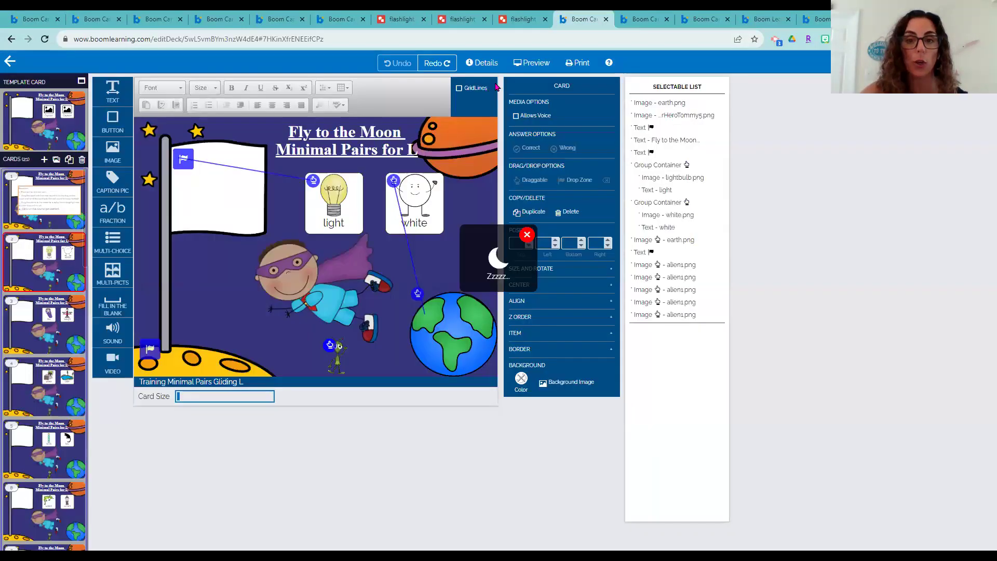
click(534, 62)
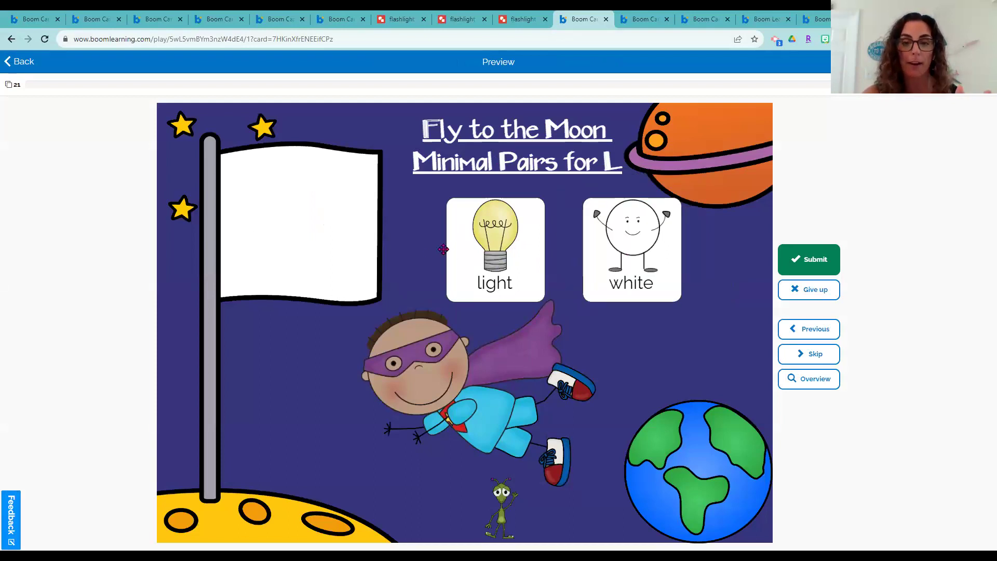
drag(505, 490, 194, 498)
drag(503, 492, 228, 486)
drag(503, 495, 307, 488)
drag(496, 484, 384, 478)
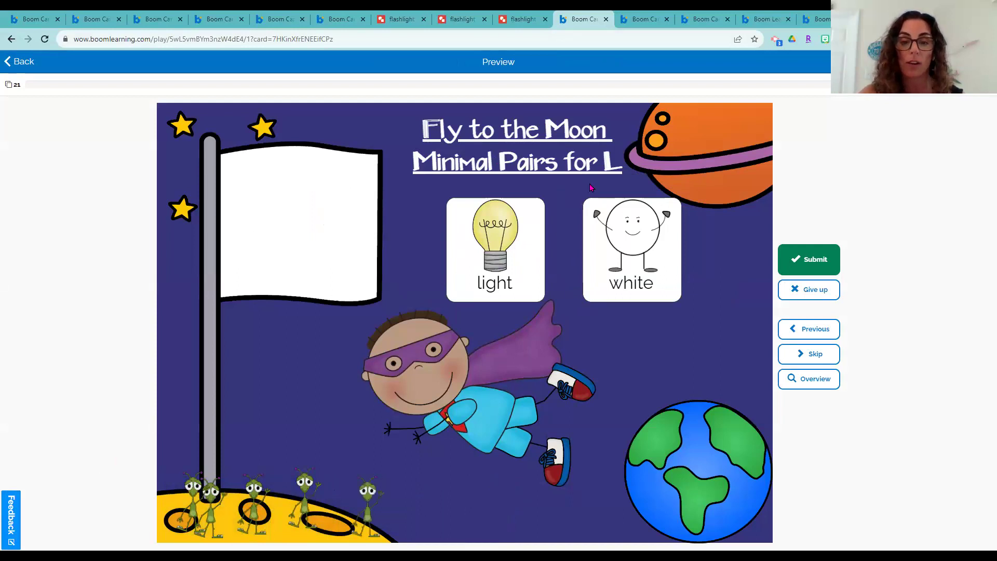
Move the light picture card and drop the white card into the Earth
drag(507, 272, 303, 208)
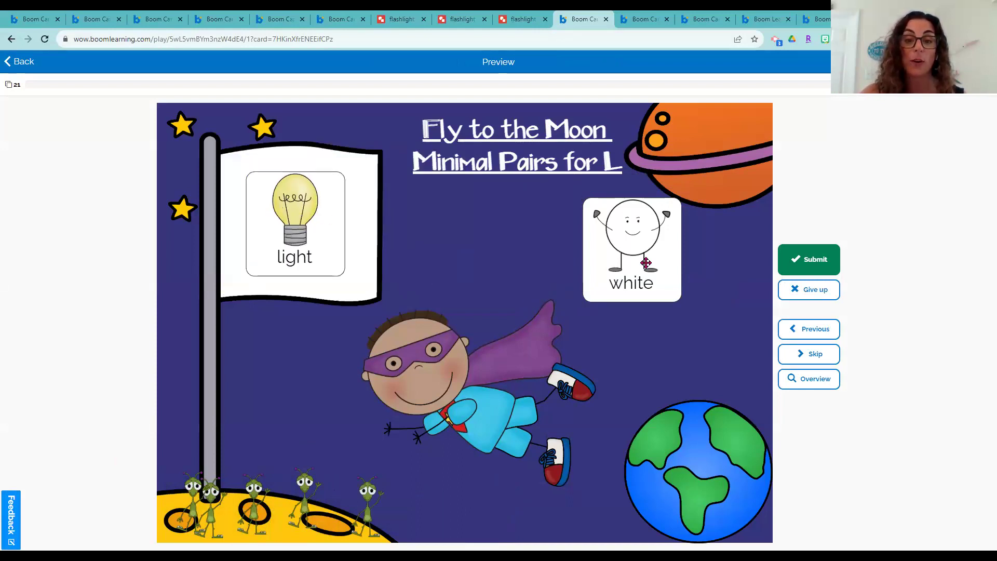
drag(631, 231, 685, 453)
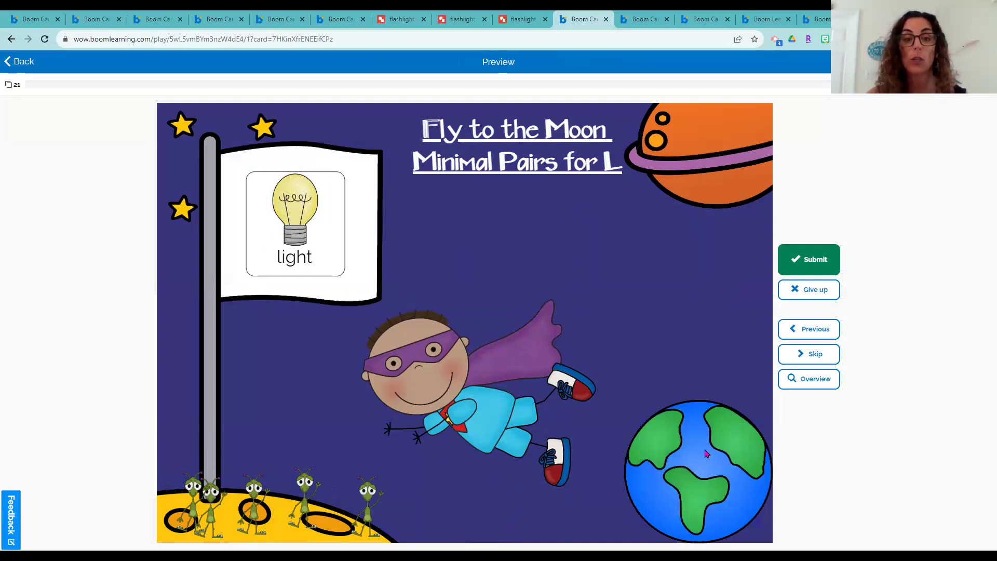
click(643, 19)
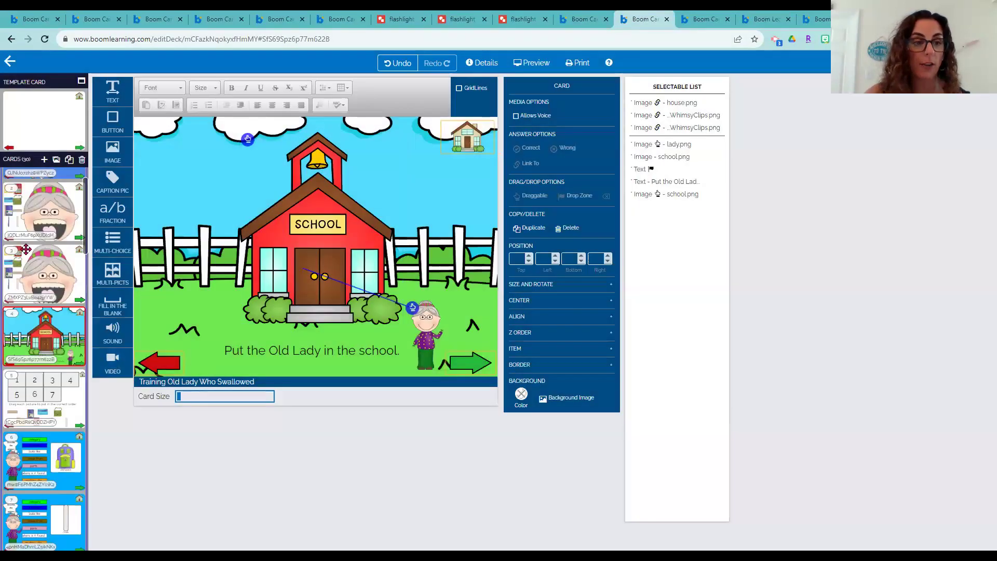
Preview the Old Lady card 3 and feed her the red notebook and yellow folder
click(55, 260)
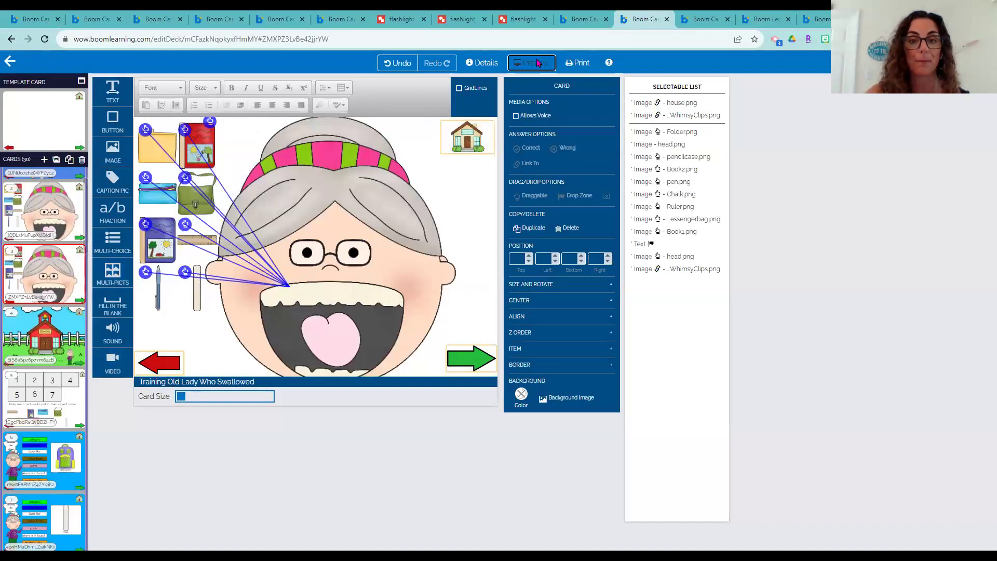
click(535, 63)
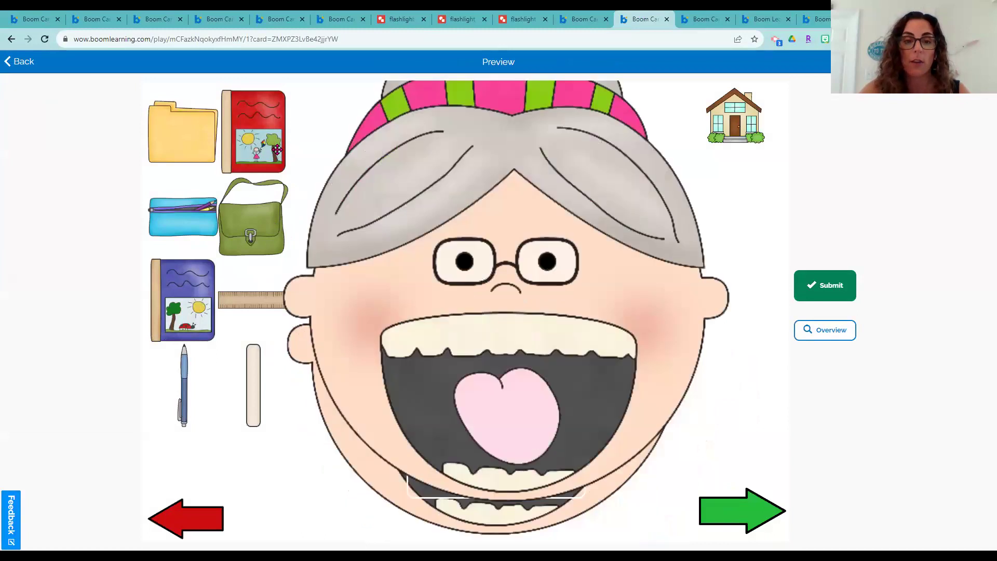
drag(259, 131, 518, 452)
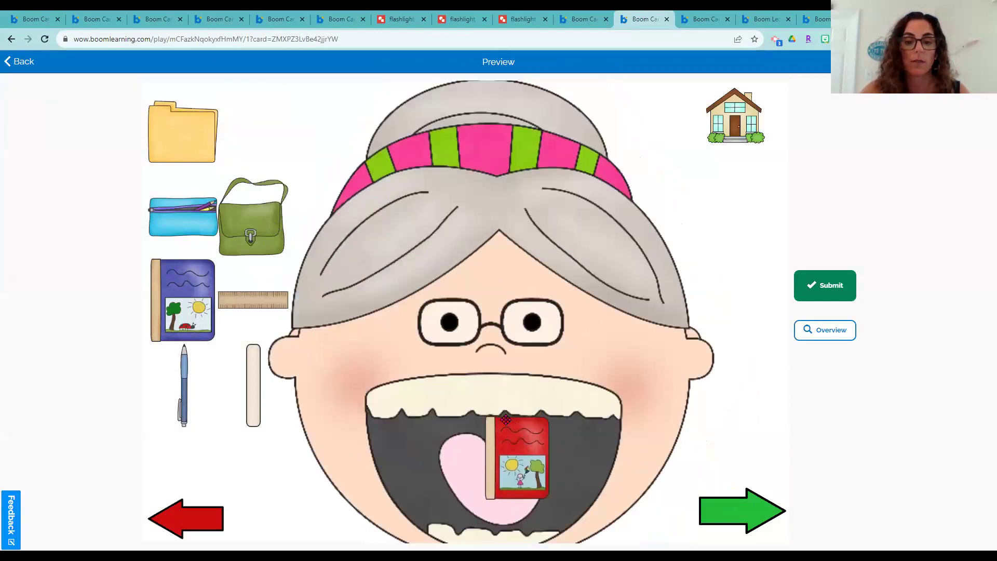
drag(161, 130, 496, 423)
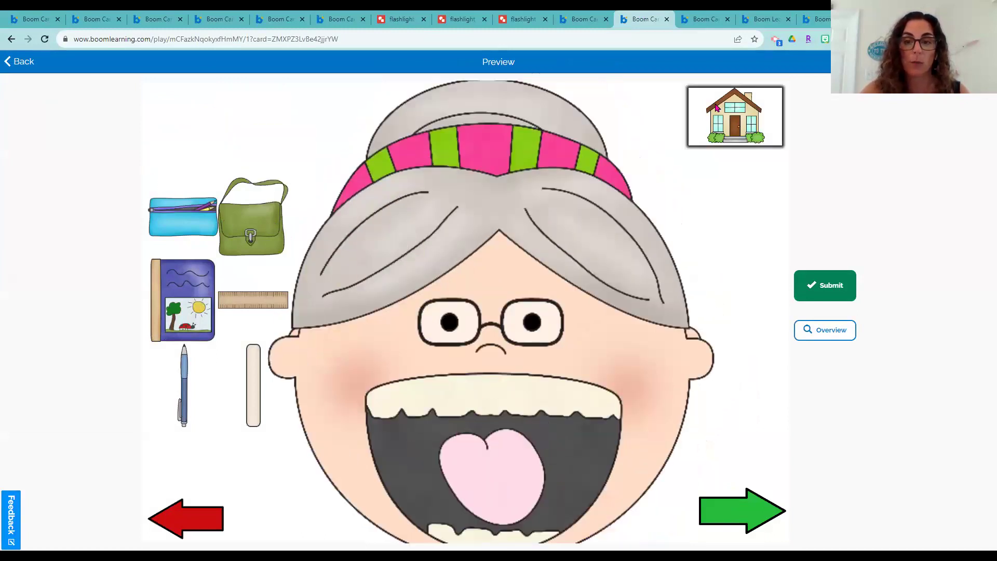
On the school card, drag the Old Lady into the school, then return to the Disappearing-Eating Images preview
click(743, 490)
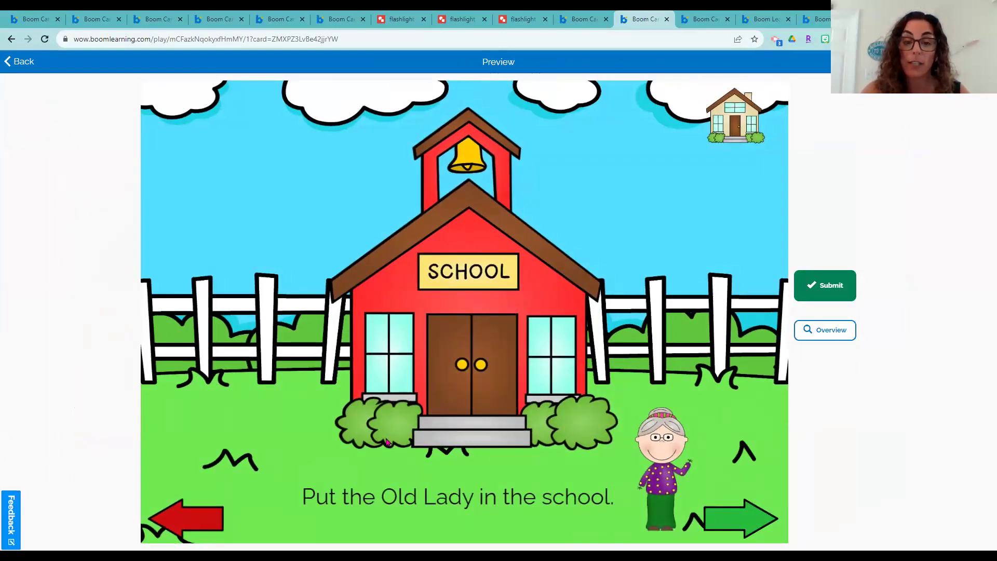
drag(673, 470, 469, 369)
drag(655, 450, 472, 349)
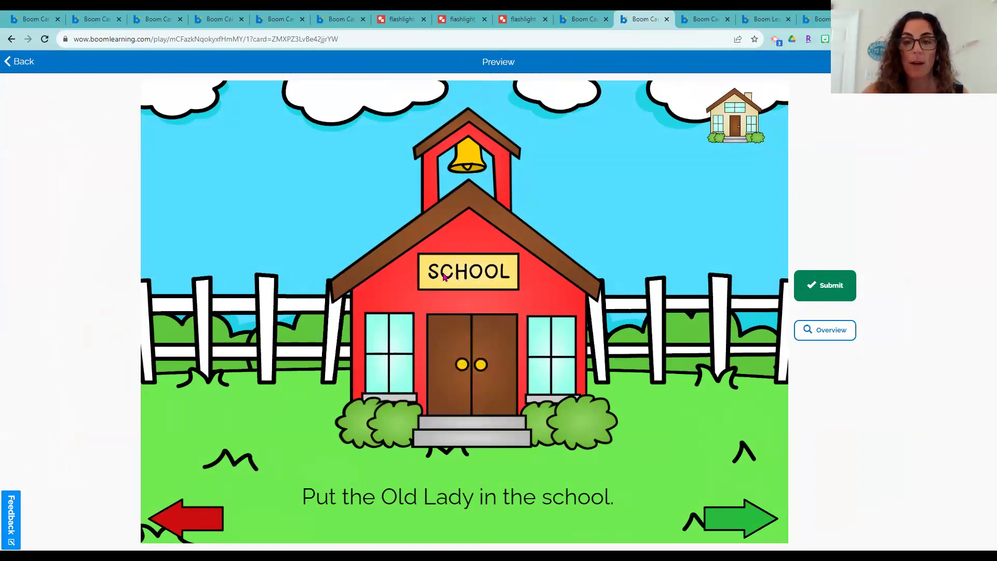
click(30, 17)
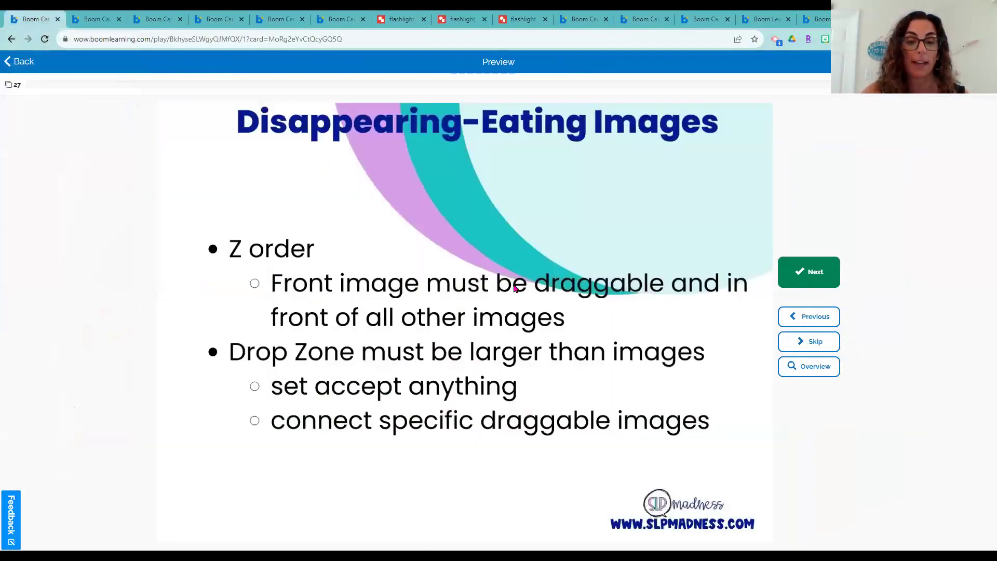
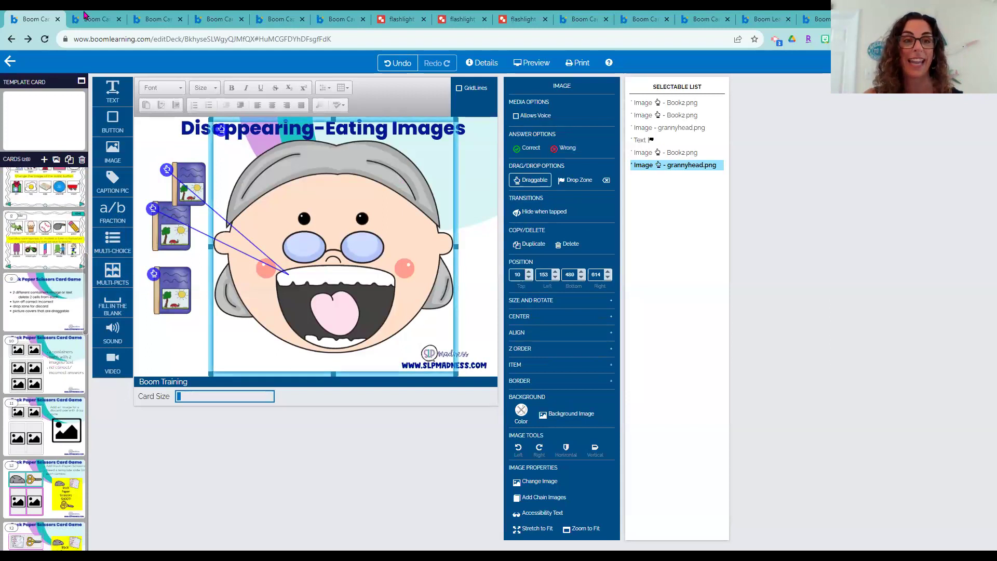
Open card 10, the Rock Paper Scissors Card Game card with its two image containers
click(77, 348)
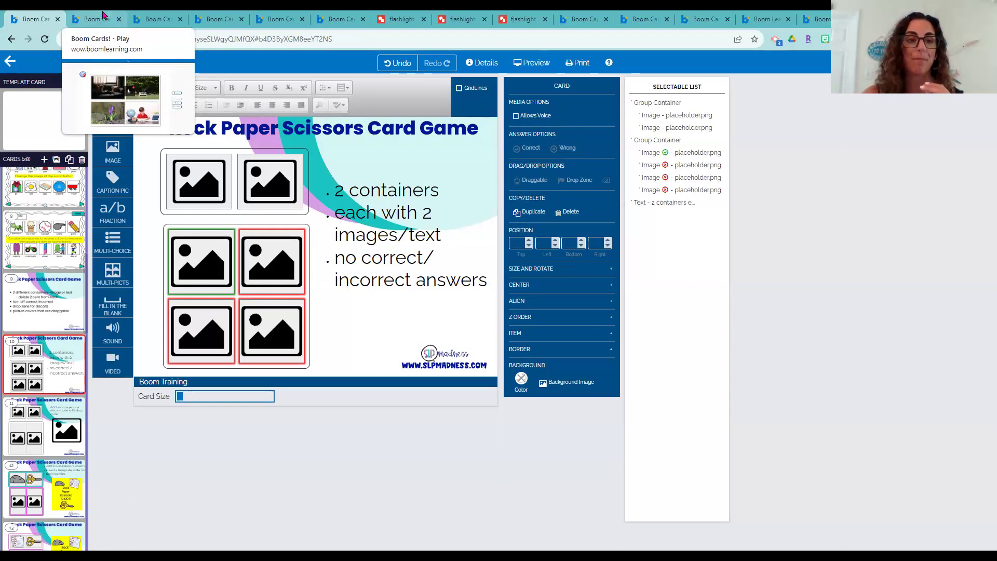
click(103, 15)
click(237, 15)
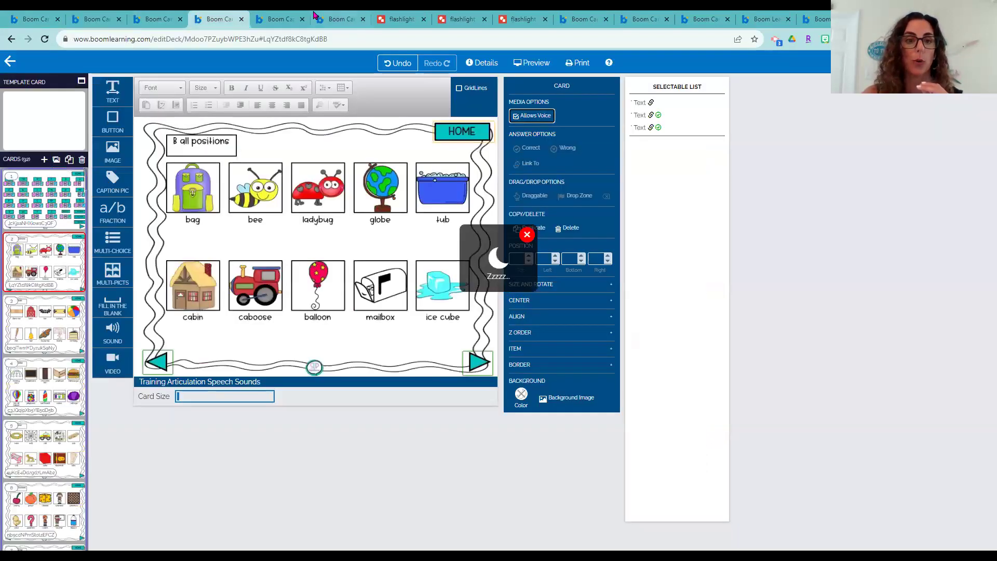
click(284, 15)
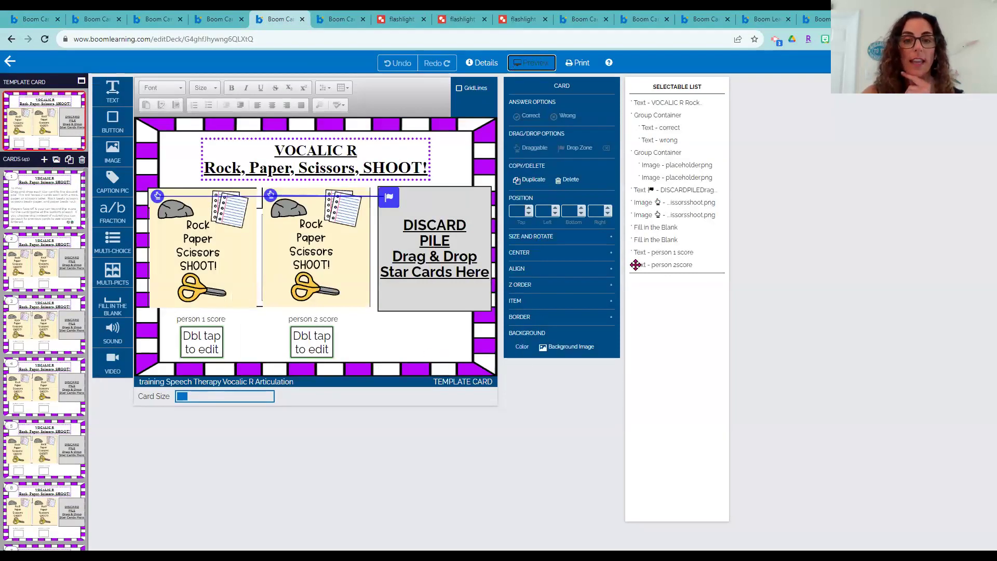
click(534, 63)
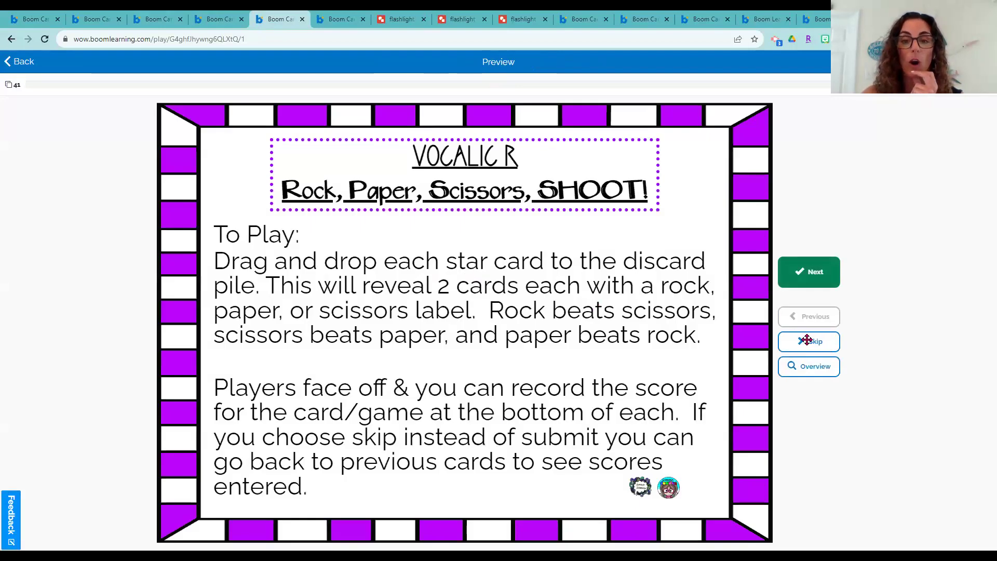
click(807, 347)
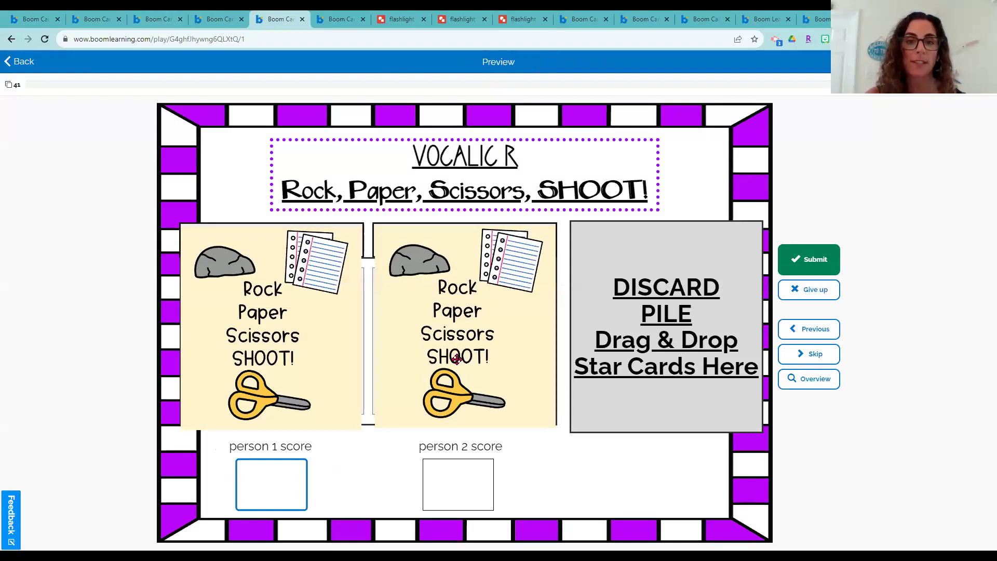
drag(446, 357, 597, 346)
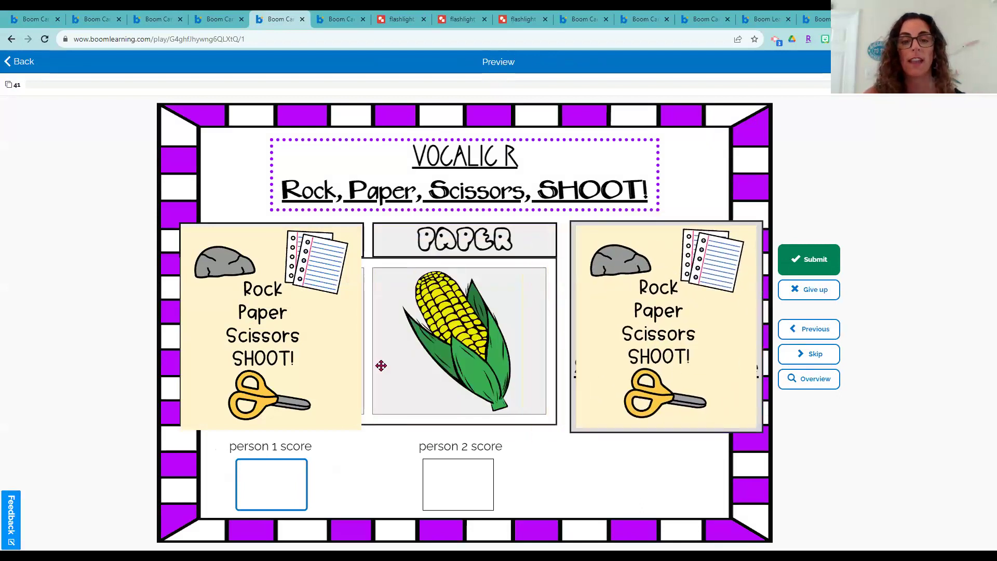
drag(358, 363, 642, 315)
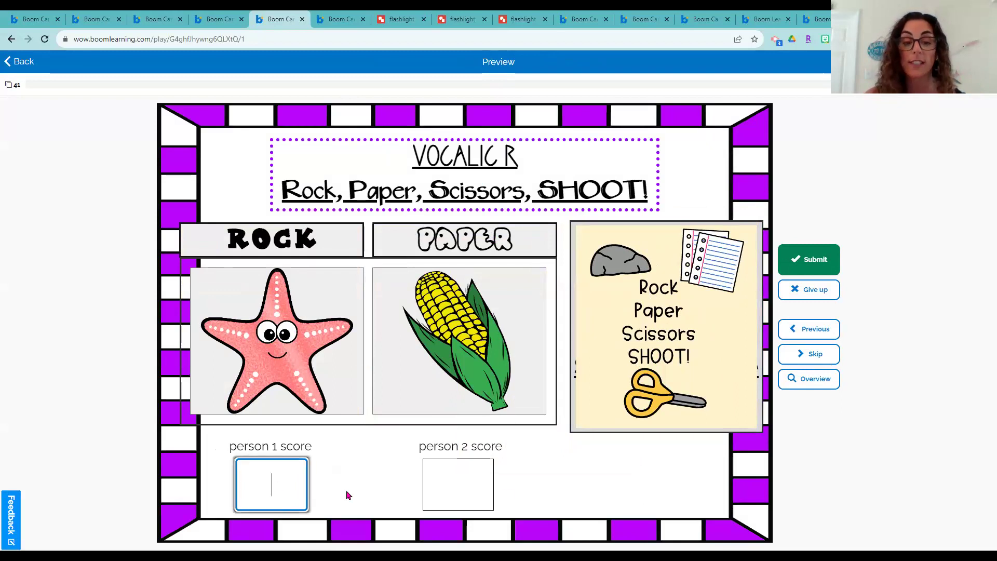
click(459, 483)
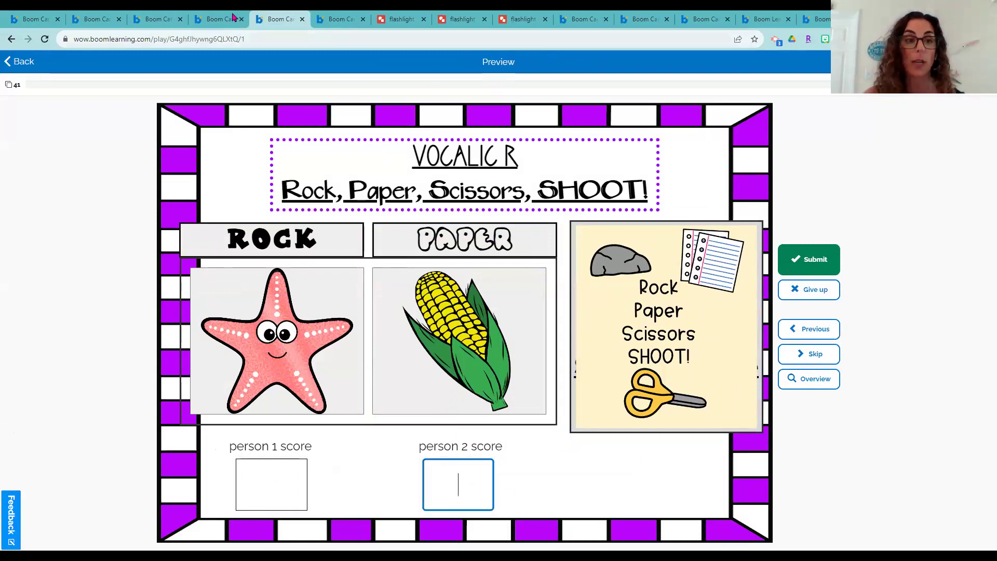
click(4, 18)
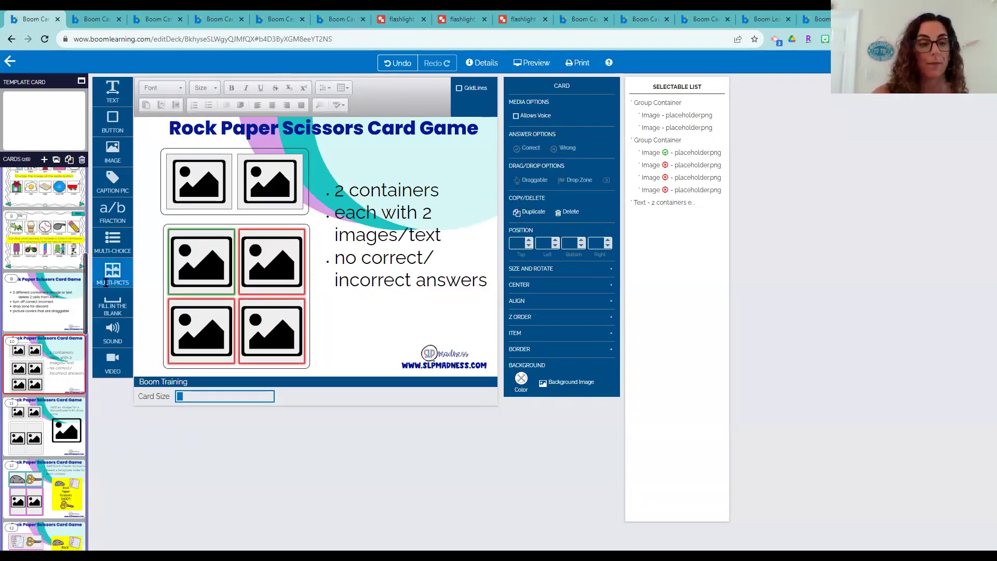
Inspect the top container's image and a wrong-answer image in the bottom container, then deselect
mouse_move(112, 271)
mouse_down()
mouse_move(418, 299)
mouse_move(166, 263)
mouse_move(103, 273)
mouse_up()
click(215, 179)
click(255, 249)
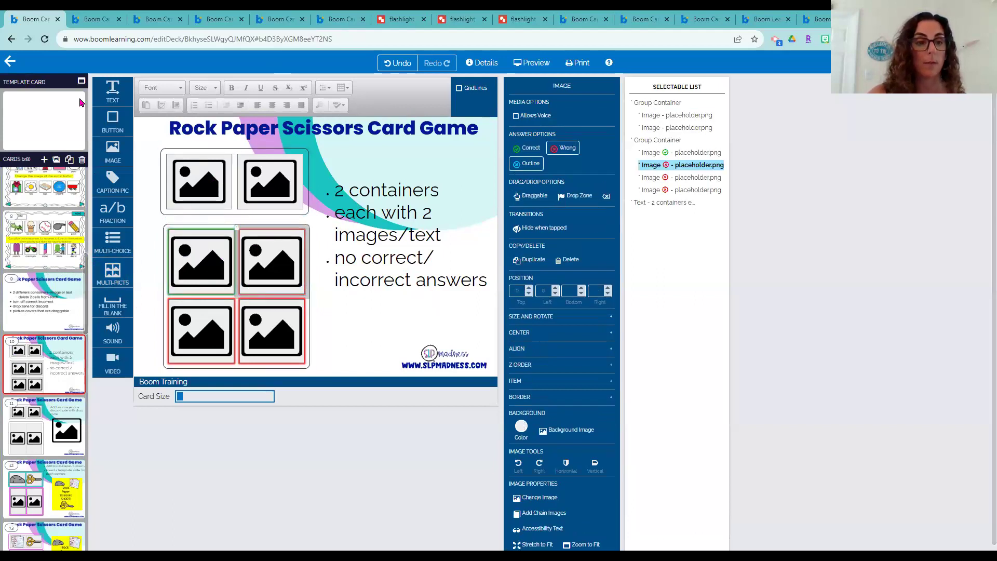
click(71, 267)
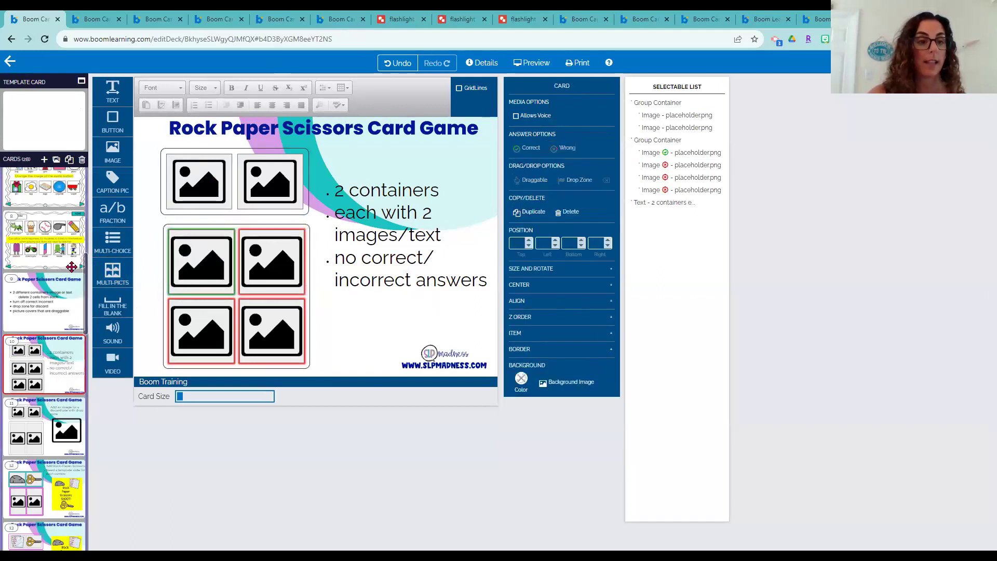
Clone the Rock Paper Scissors card and insert a new blank card after the original
click(69, 159)
click(54, 359)
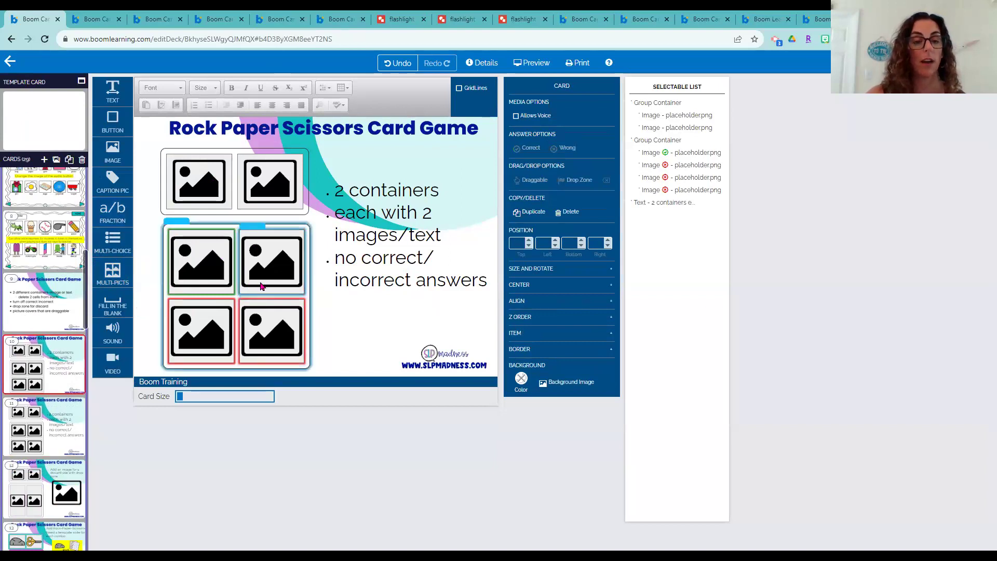
click(44, 159)
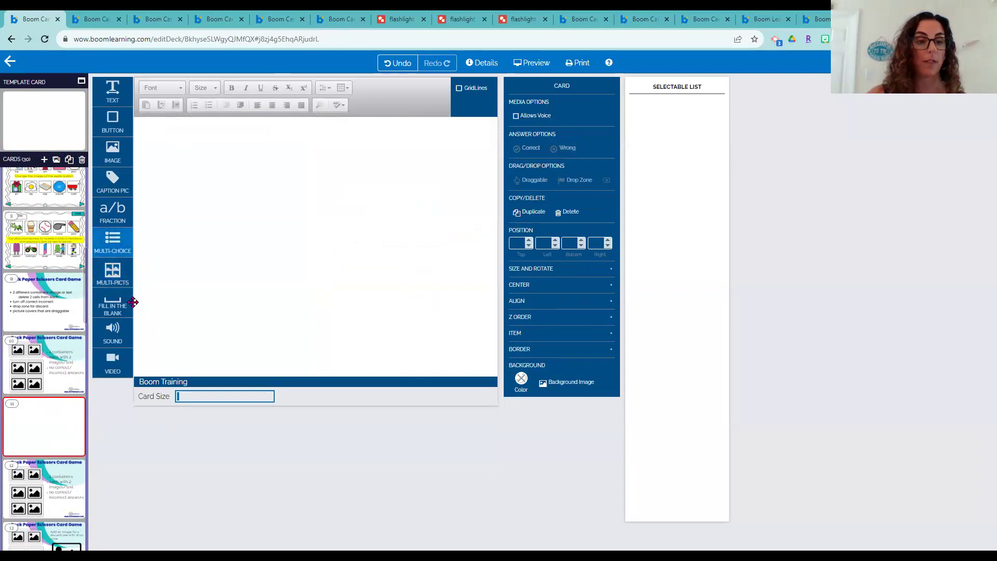
Add a narrowed 2x2 picture grid, delete two images, and move the two-image group top-left
drag(113, 272, 207, 239)
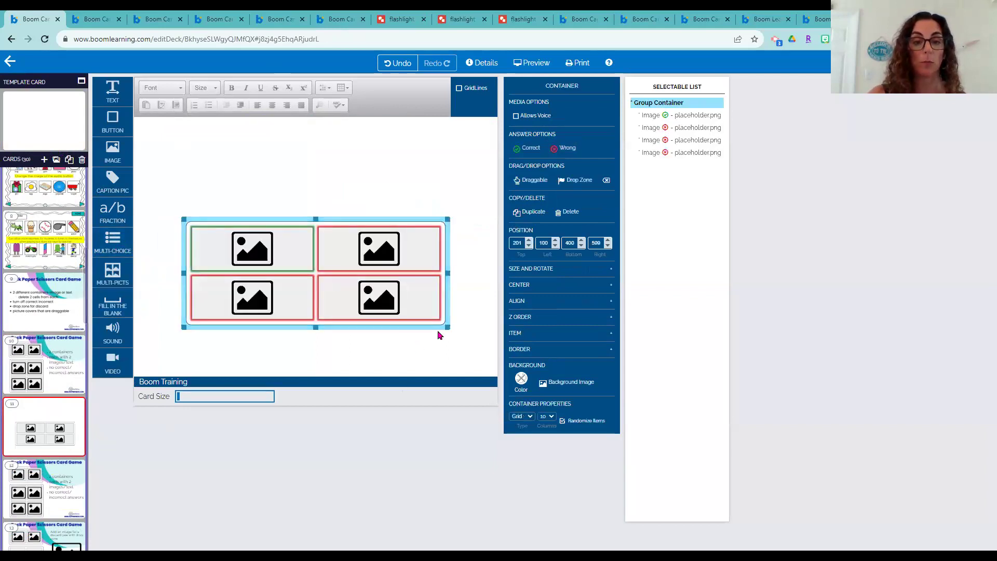
drag(446, 327, 381, 337)
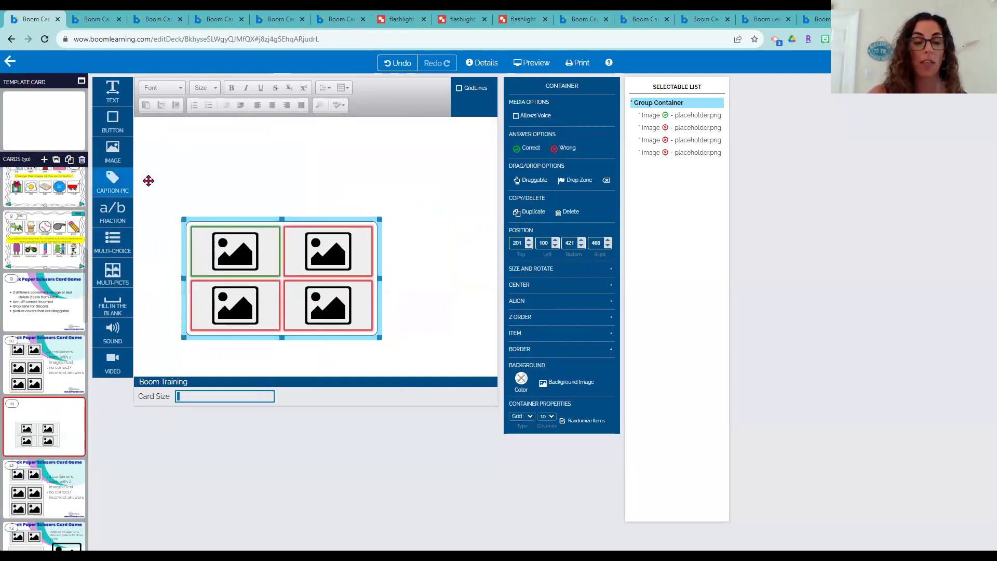
click(246, 252)
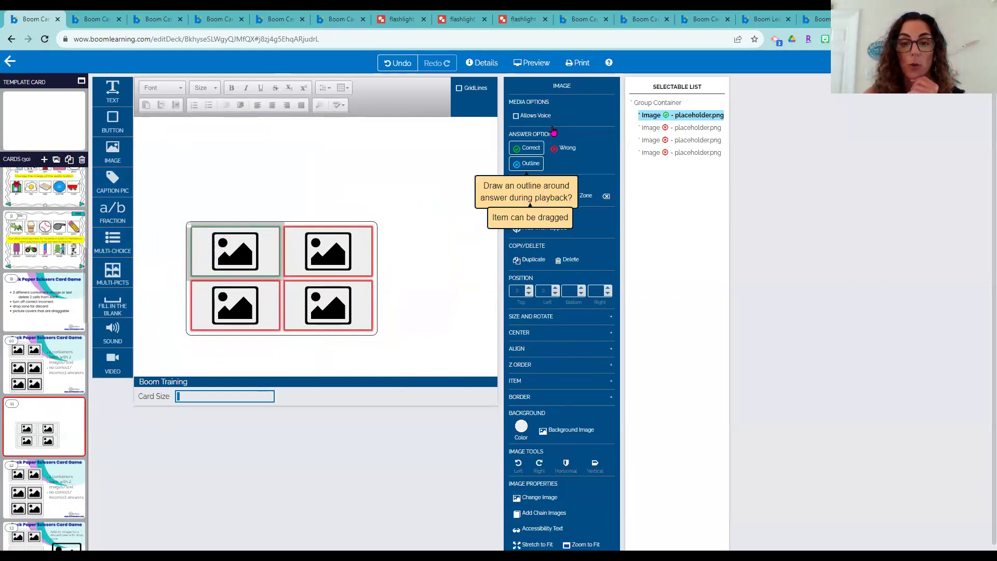
click(517, 381)
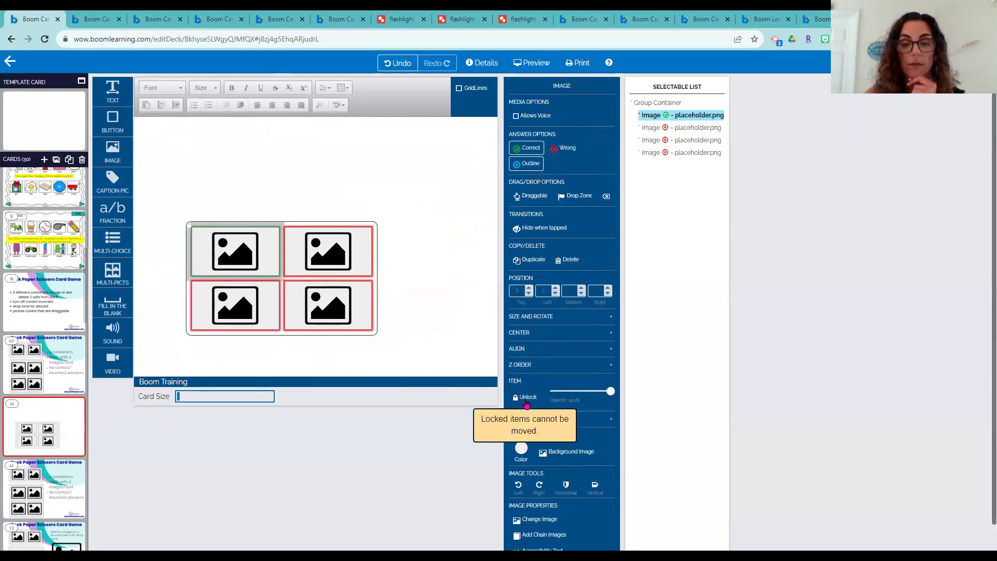
key(Delete)
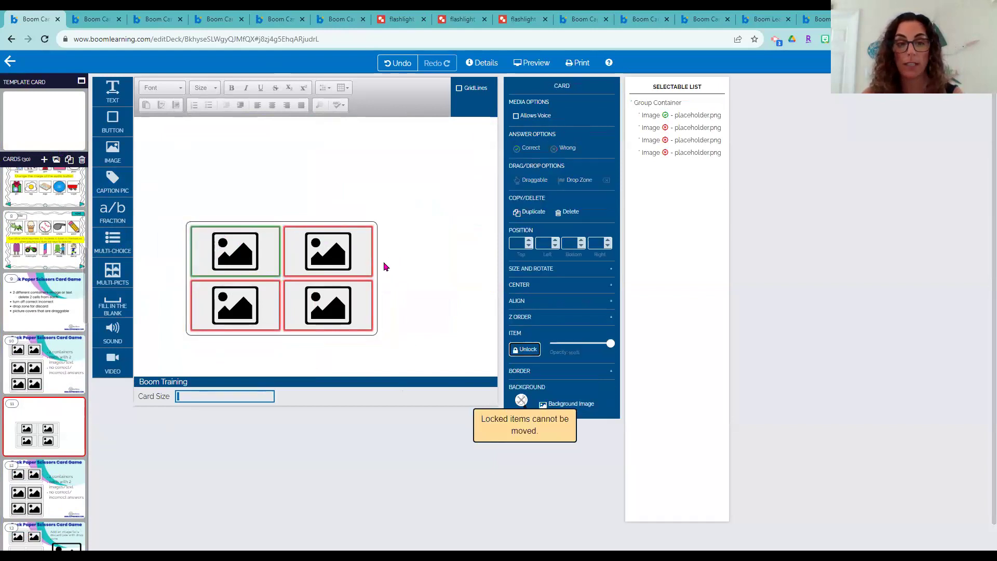
click(351, 251)
click(527, 398)
key(Delete)
drag(344, 305, 329, 250)
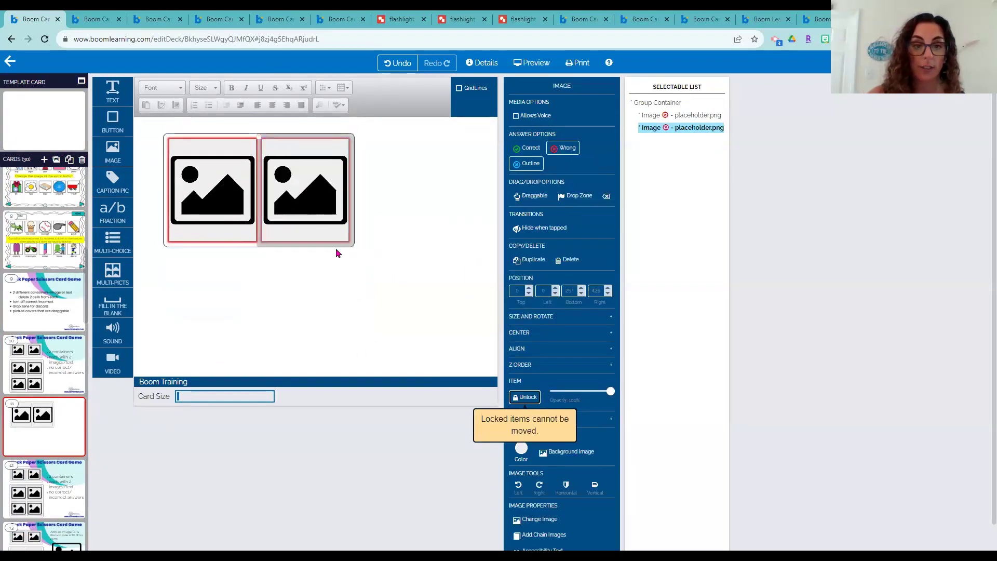
Review the training card's container images and the discard-pile layout on card 13
click(48, 366)
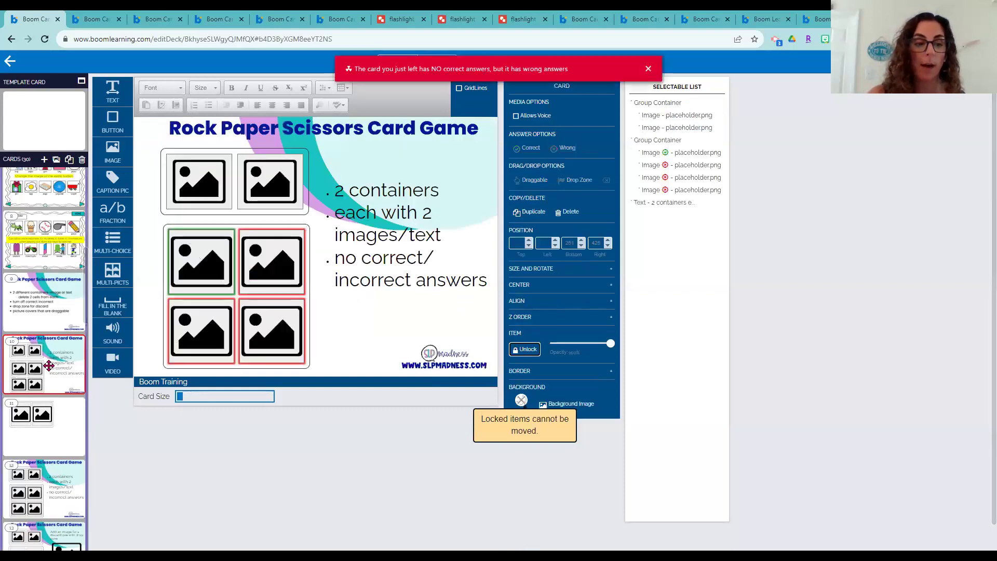
click(712, 68)
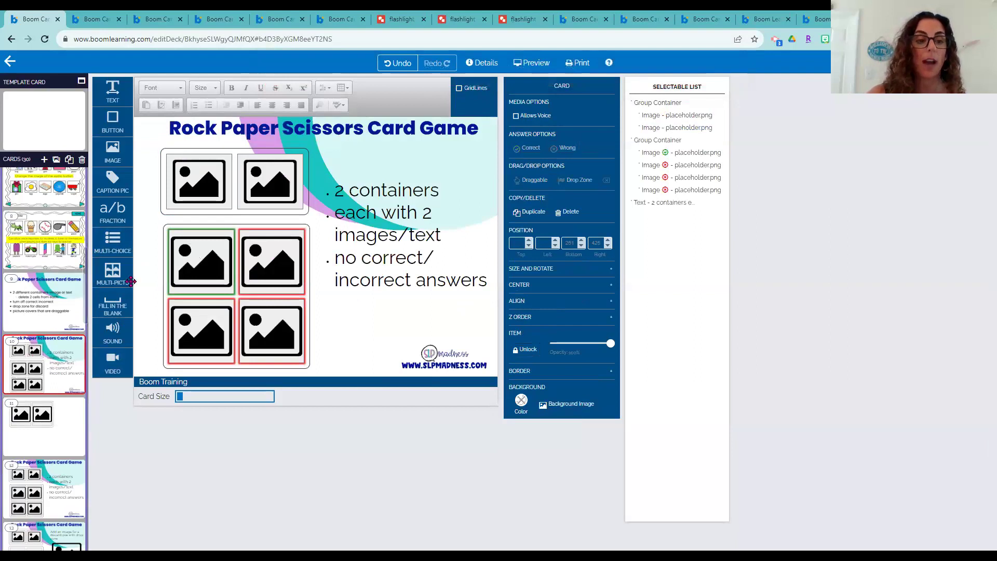
click(275, 167)
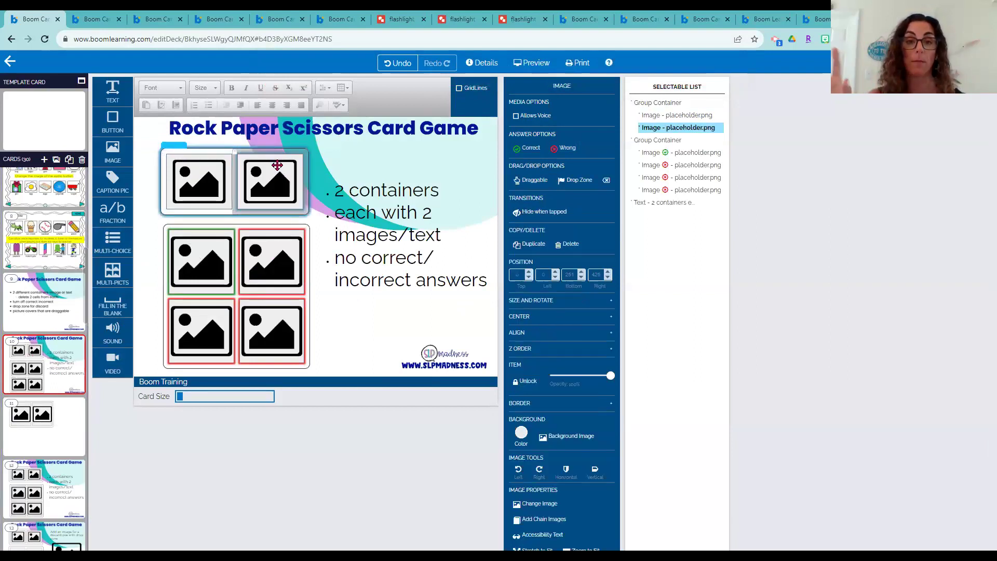
click(218, 263)
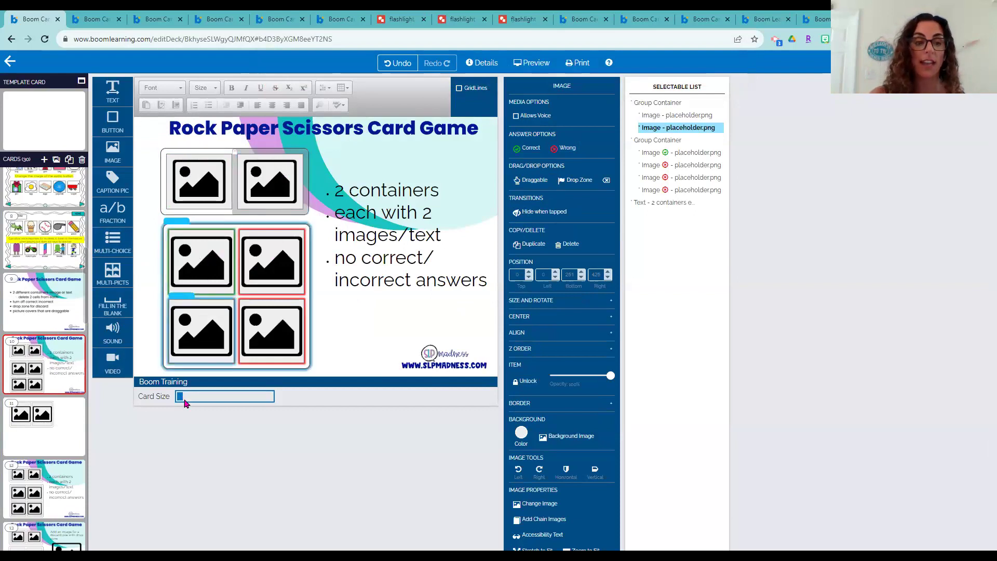
scroll(45, 507, down, 1)
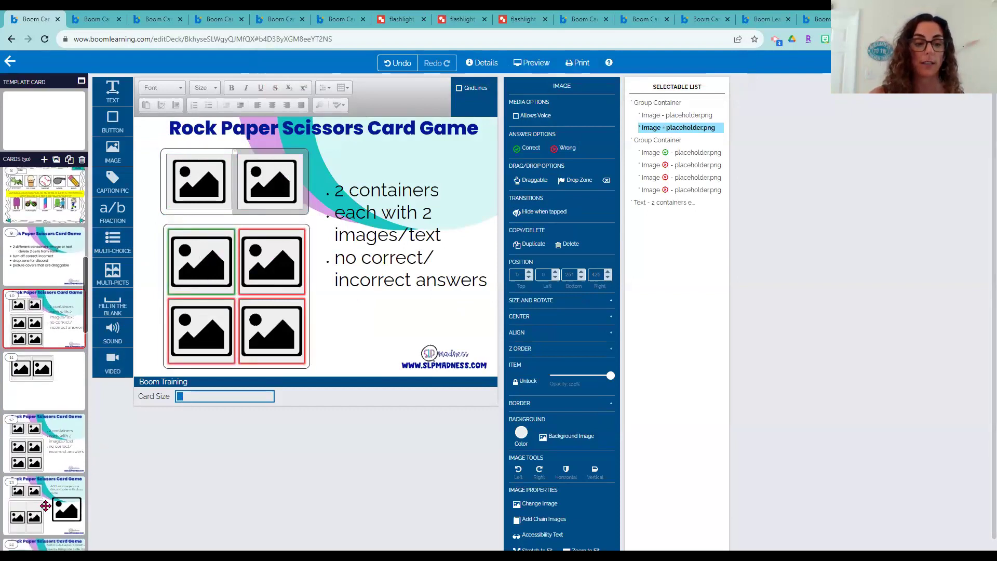
click(45, 506)
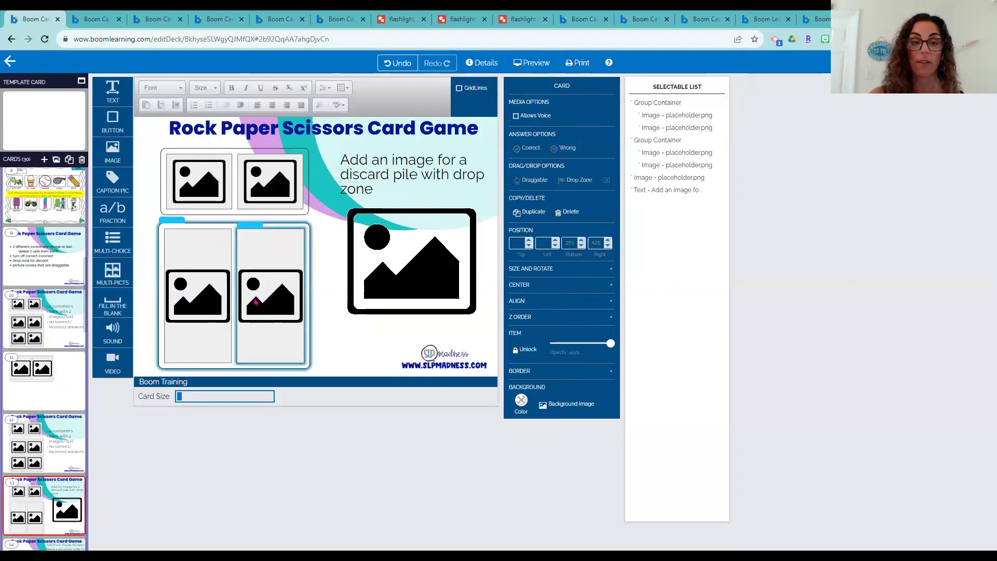
On card 11, unmark both placeholder images as wrong answers
click(63, 399)
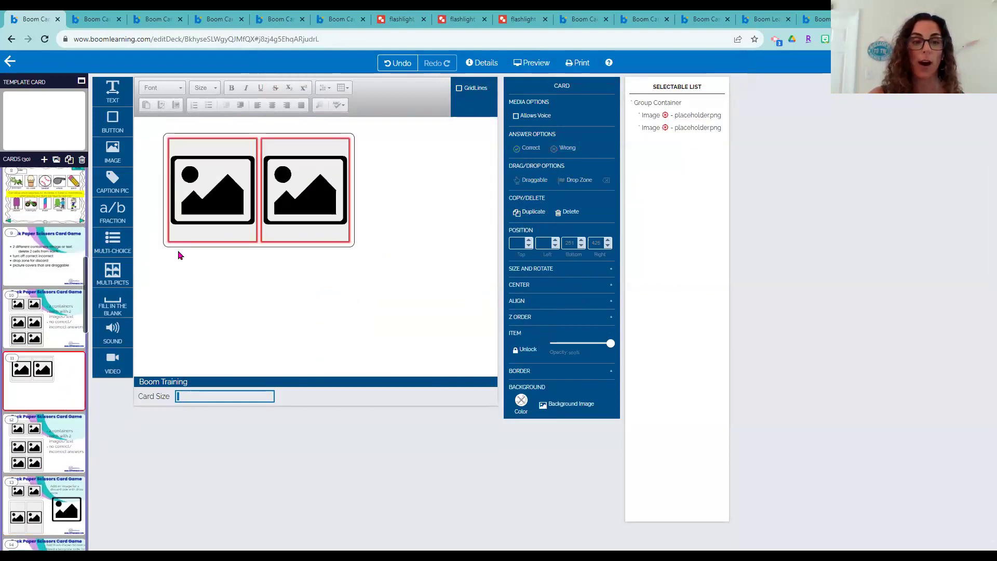
click(178, 141)
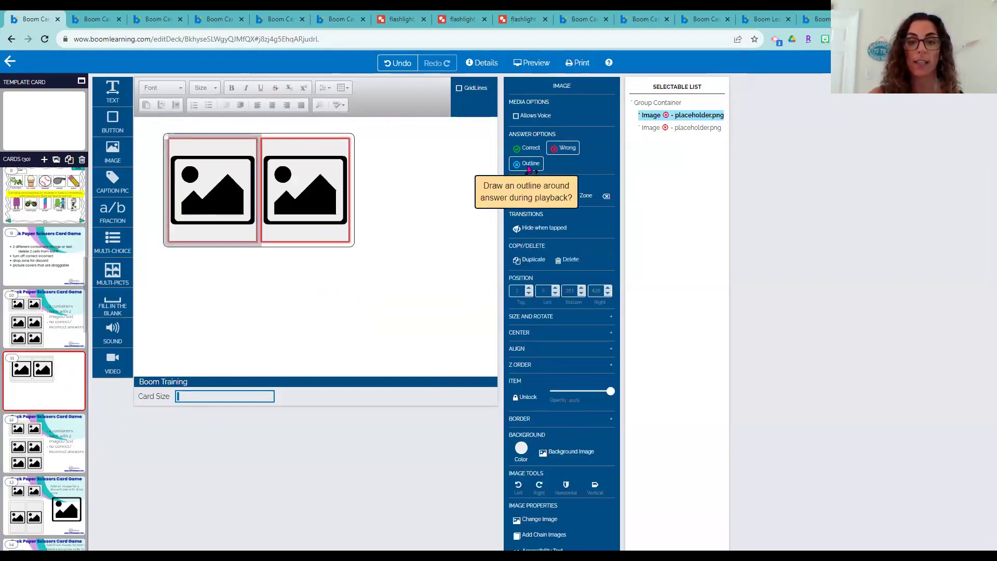
click(564, 148)
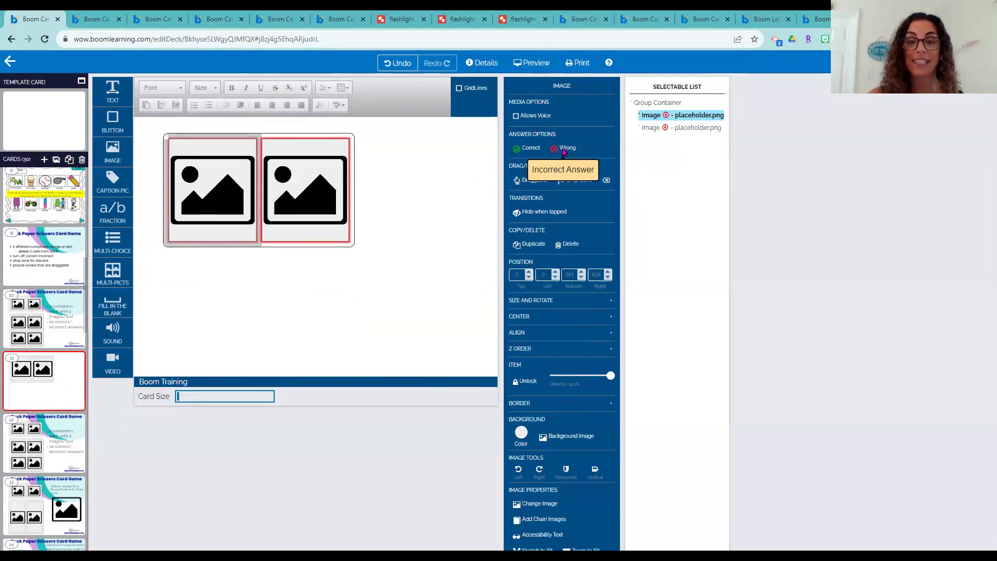
click(309, 182)
click(571, 150)
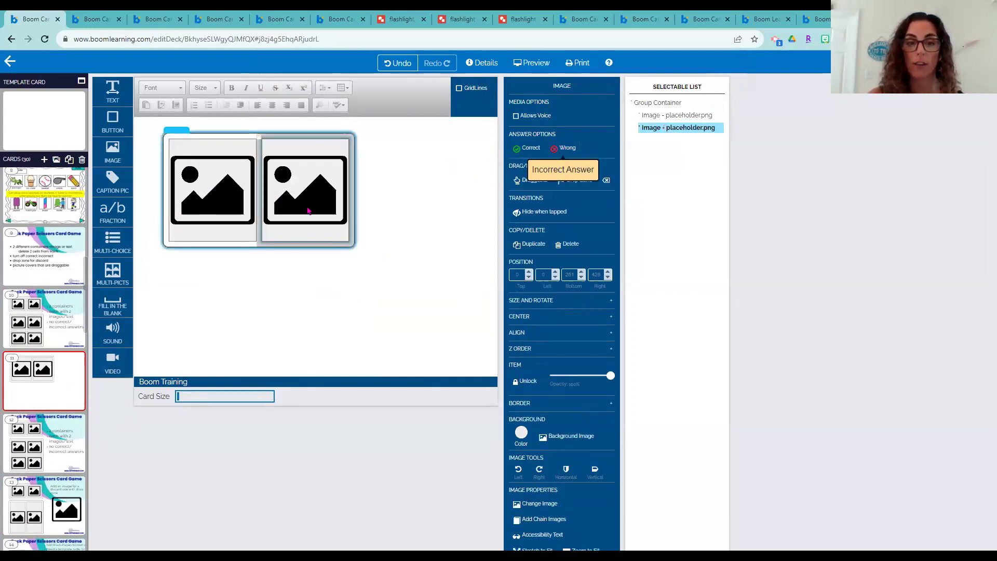
double_click(227, 188)
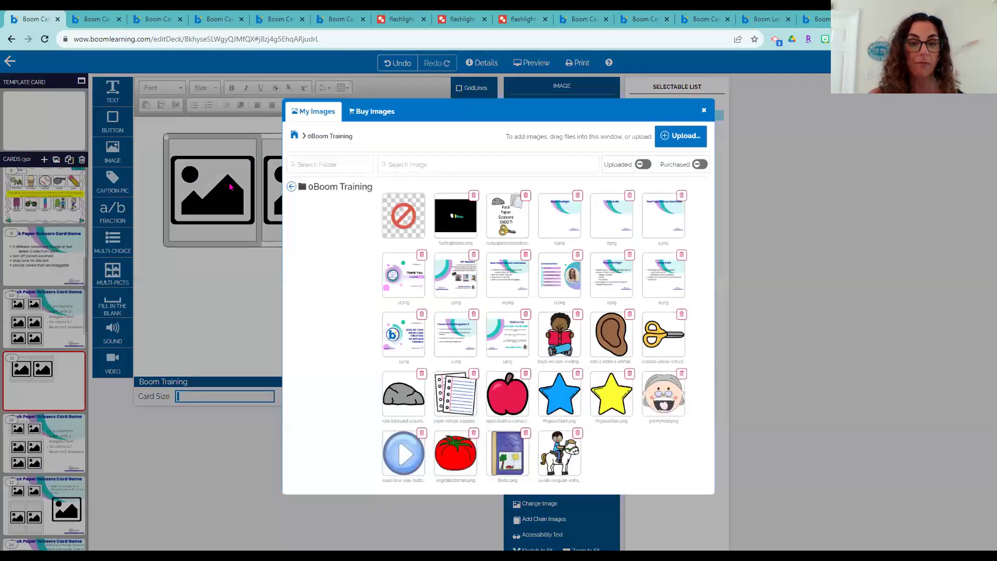
Replace card 11's left placeholder with the rock image and the right one with paper
click(370, 411)
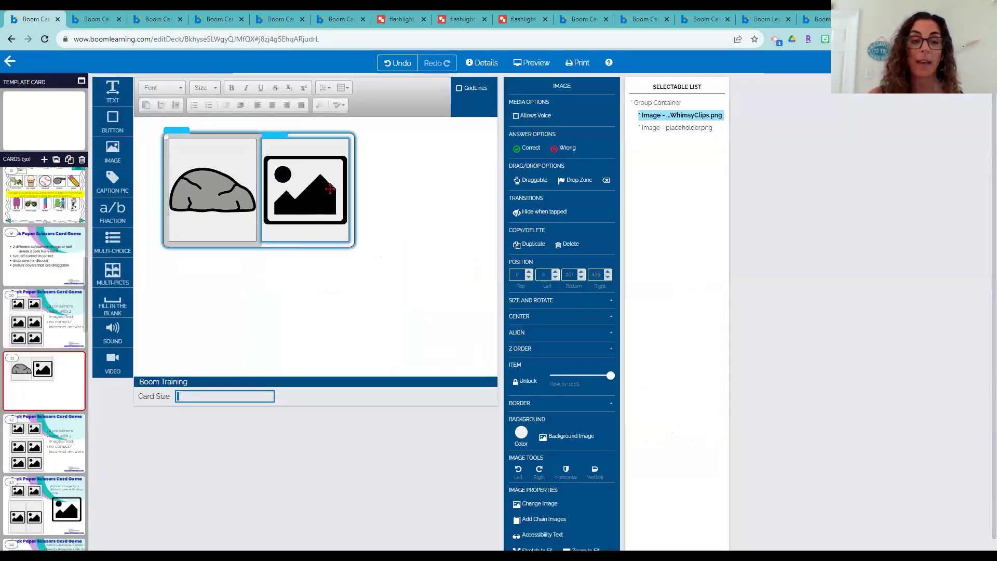
double_click(328, 190)
click(460, 400)
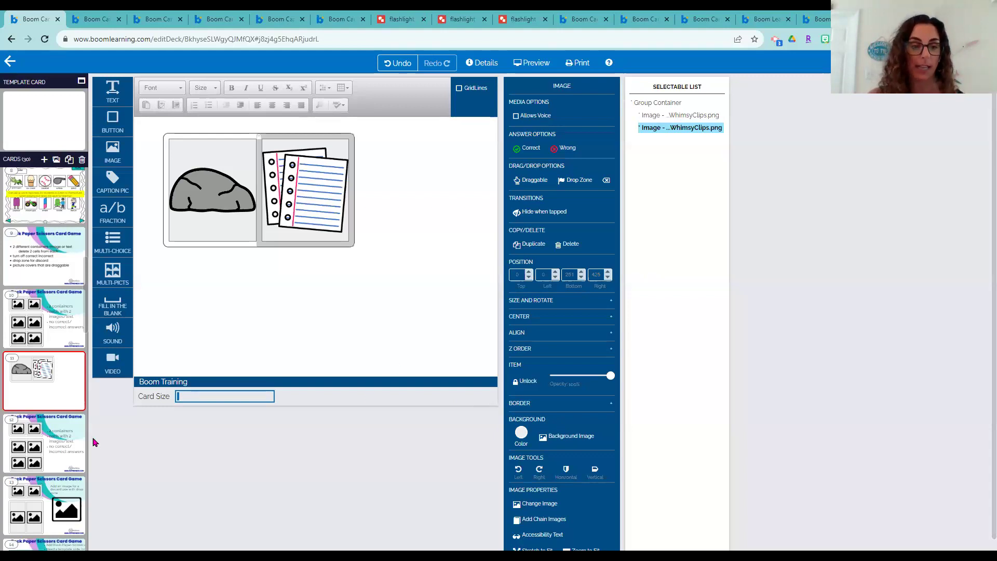
scroll(52, 446, down, 1)
click(47, 457)
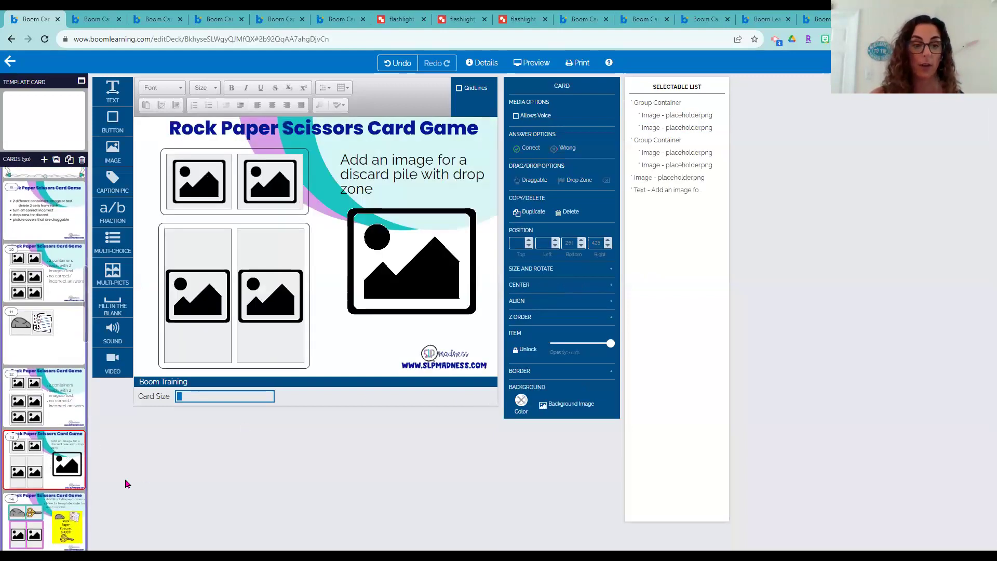
Make card 13's large discard-pile image a drop zone that snaps items to center
click(205, 174)
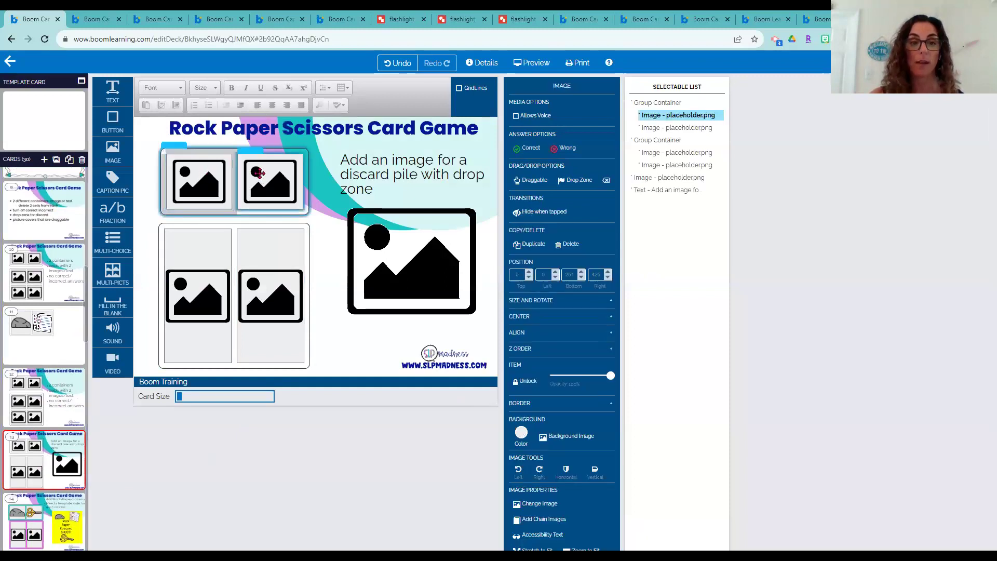
click(259, 173)
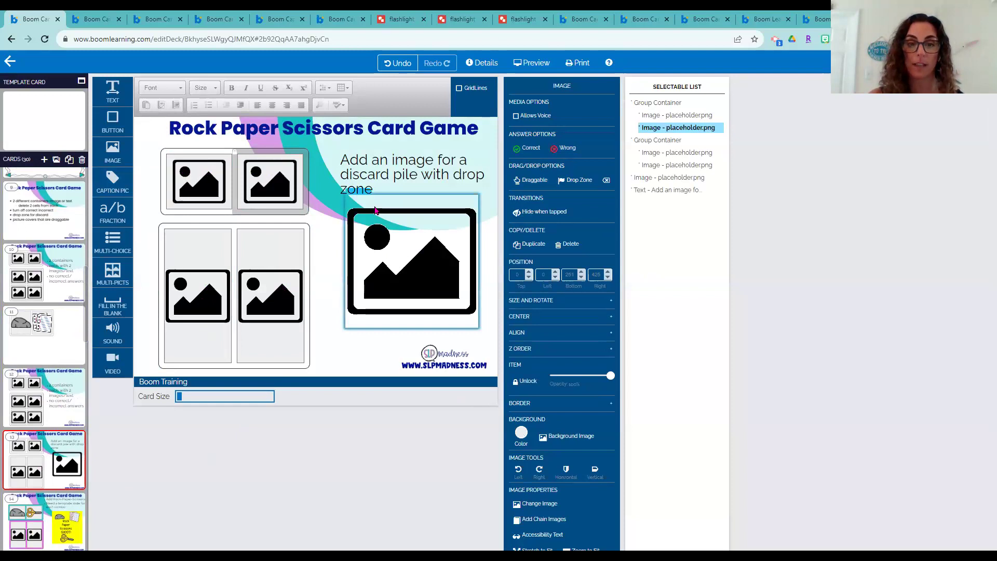
click(403, 225)
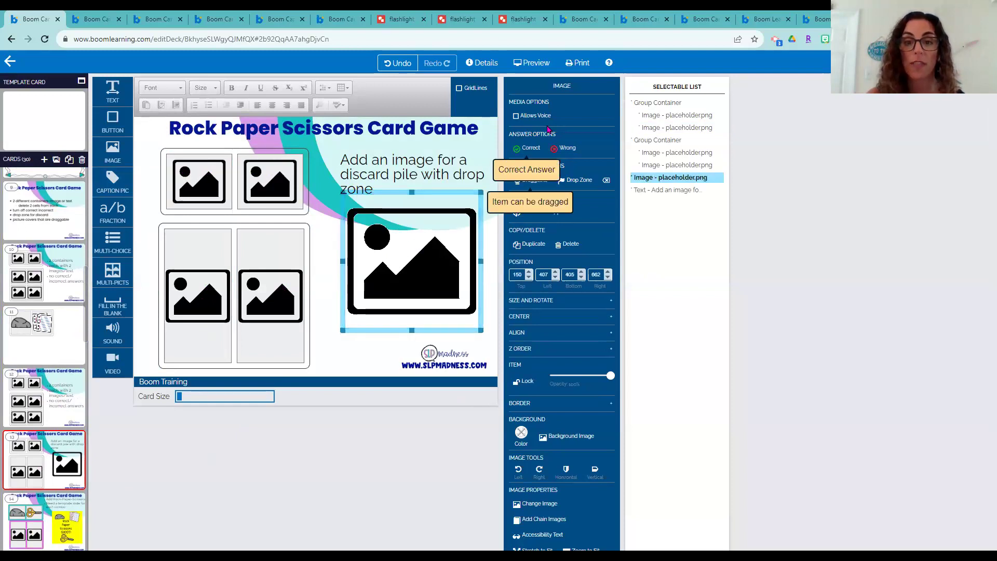
click(577, 180)
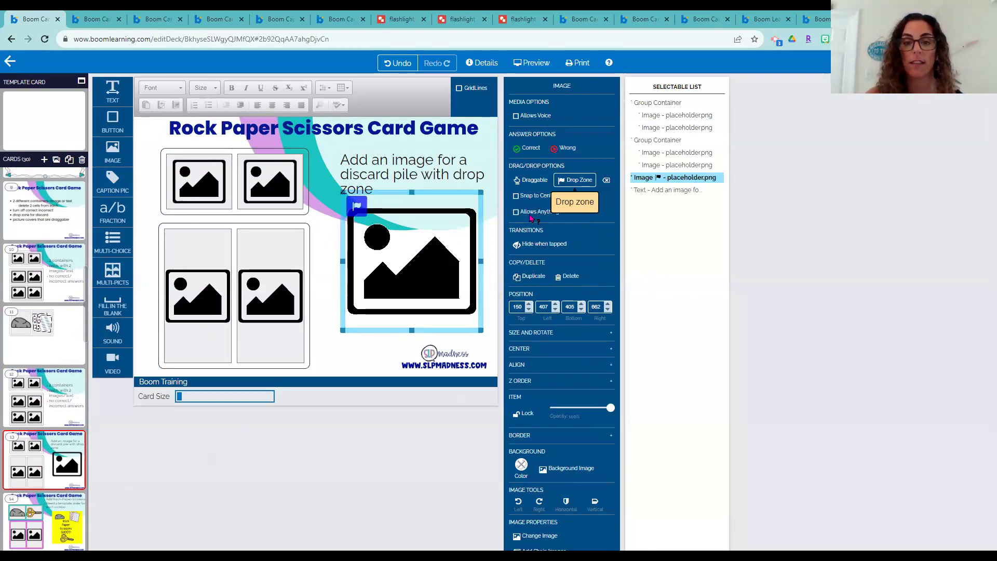
click(533, 198)
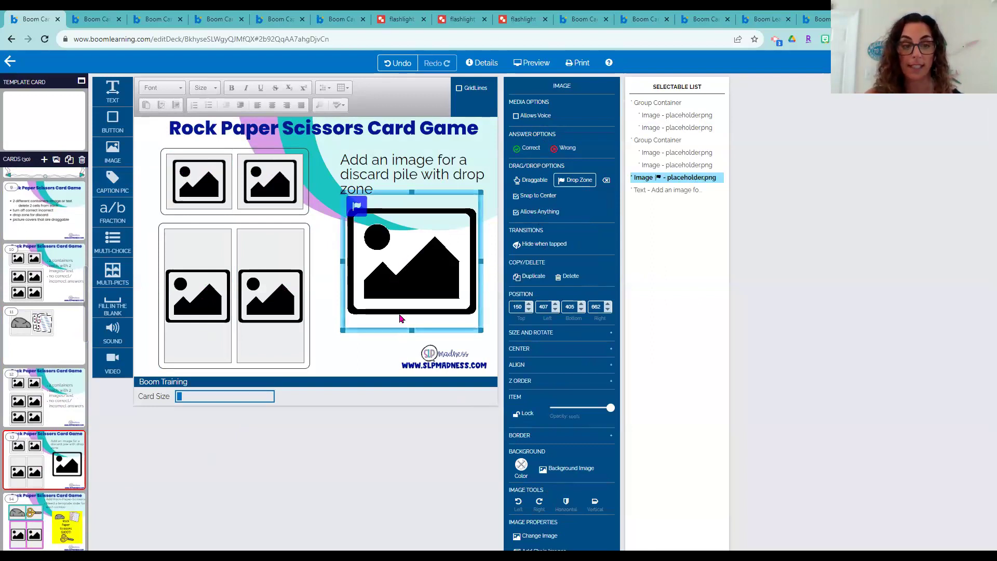
On card 14, check the rock, scissors and text box, then select the rock-and-scissors group container
scroll(58, 374, down, 1)
click(62, 463)
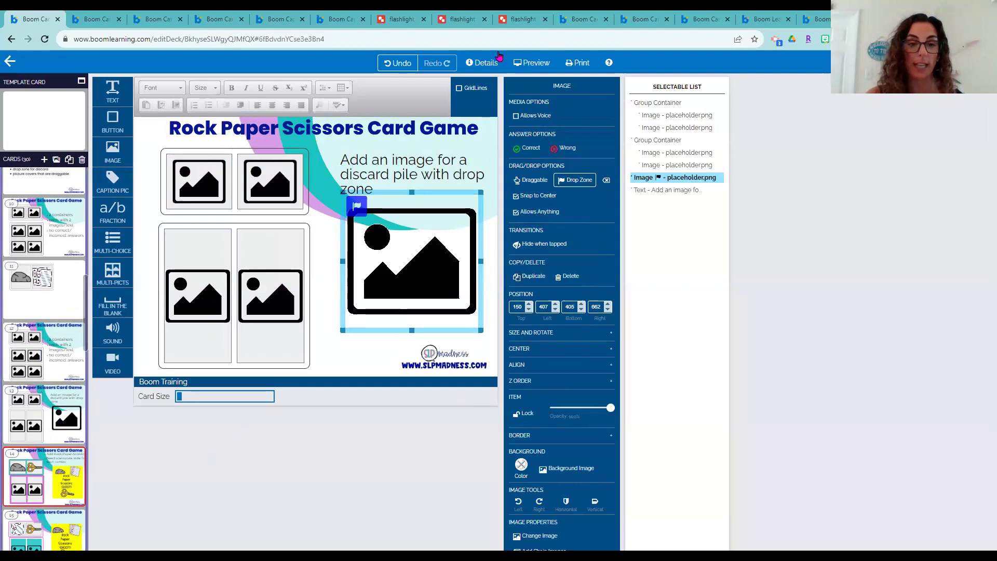
click(214, 209)
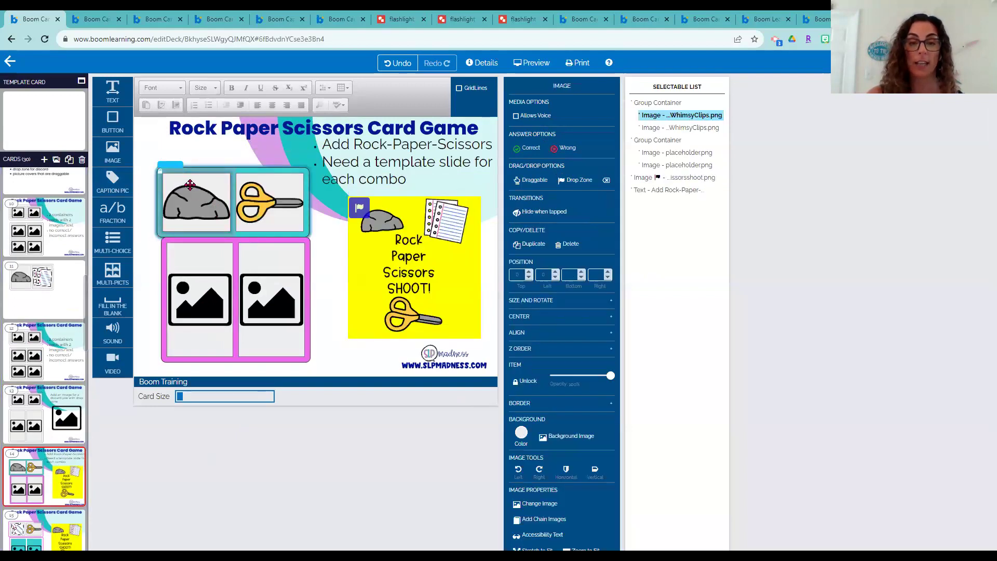
click(293, 198)
click(307, 190)
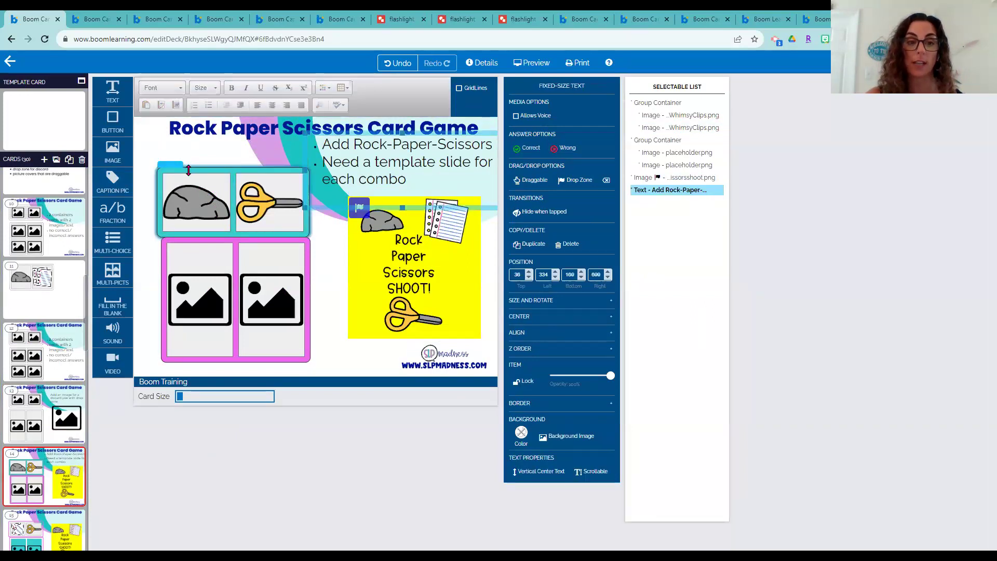
click(189, 171)
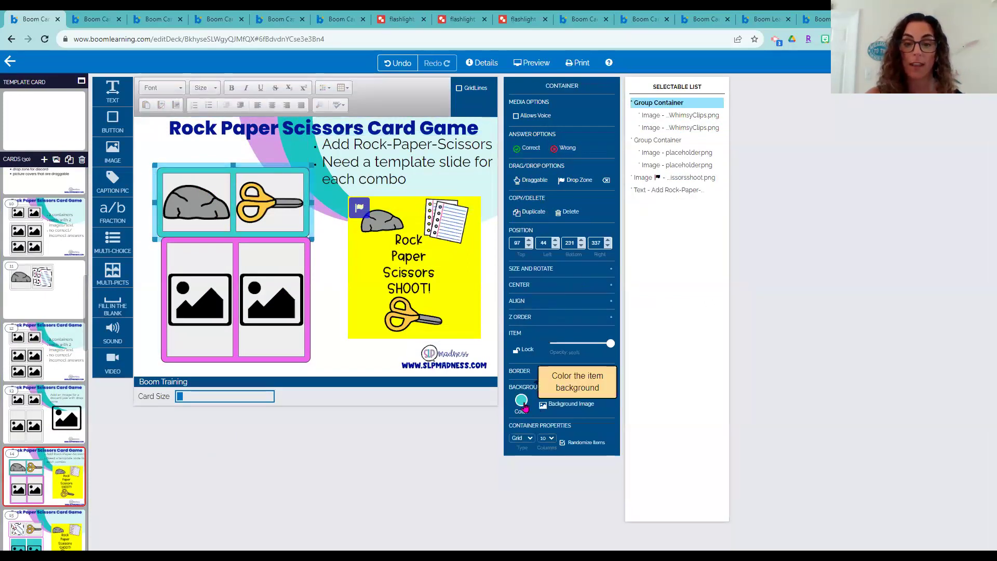
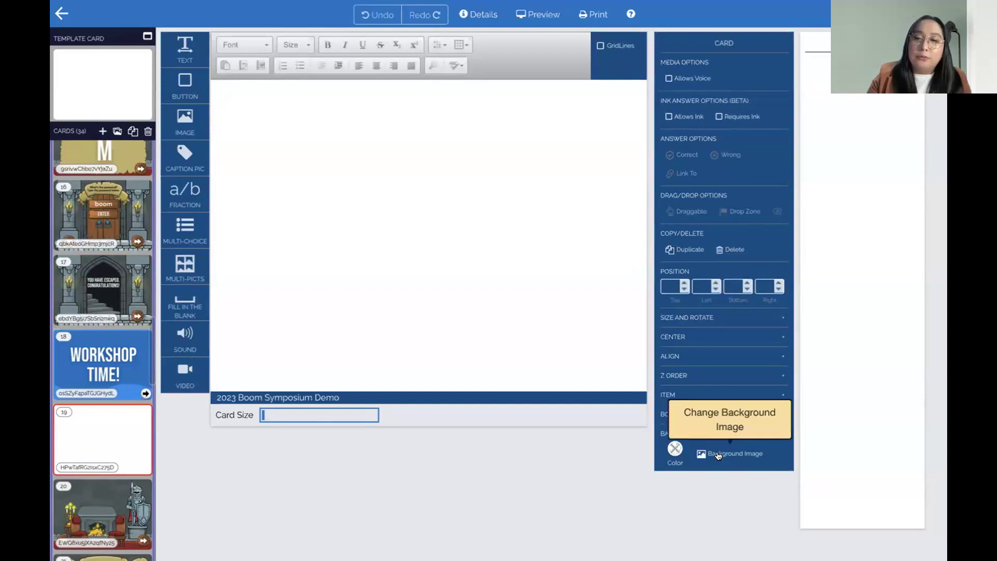
Set card 19's background to the 4.png castle-door image from My Images
click(738, 454)
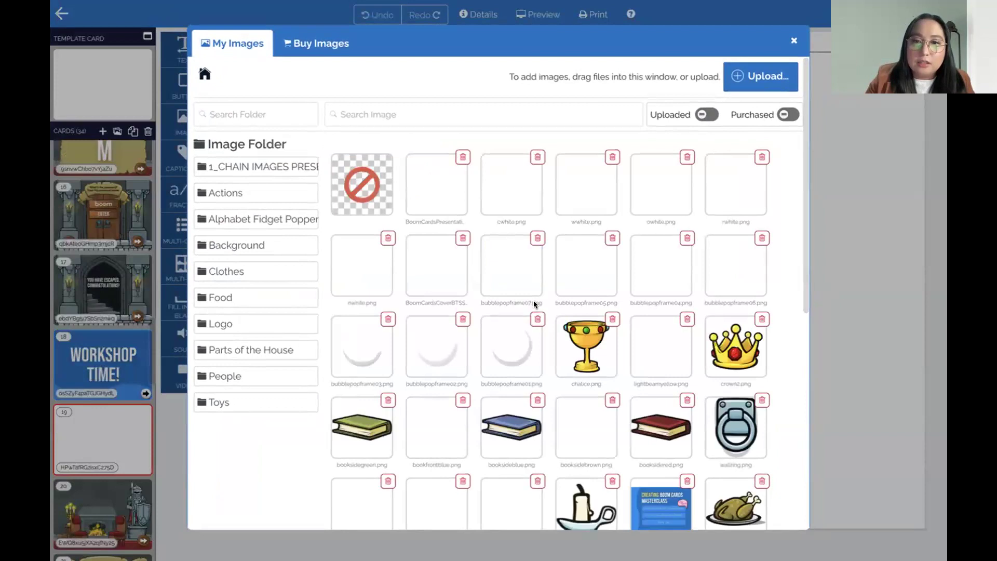
scroll(534, 304, down, 8)
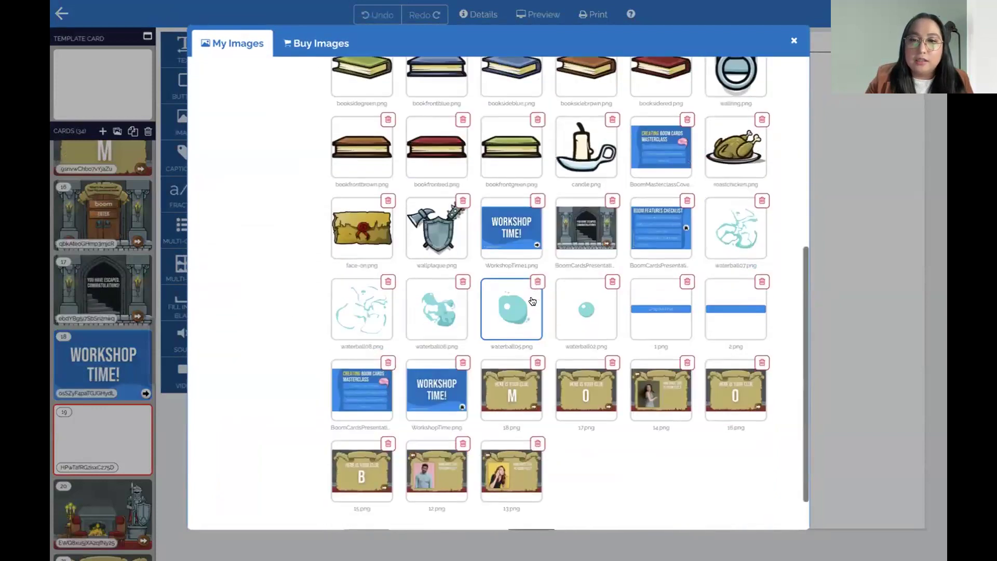
click(528, 499)
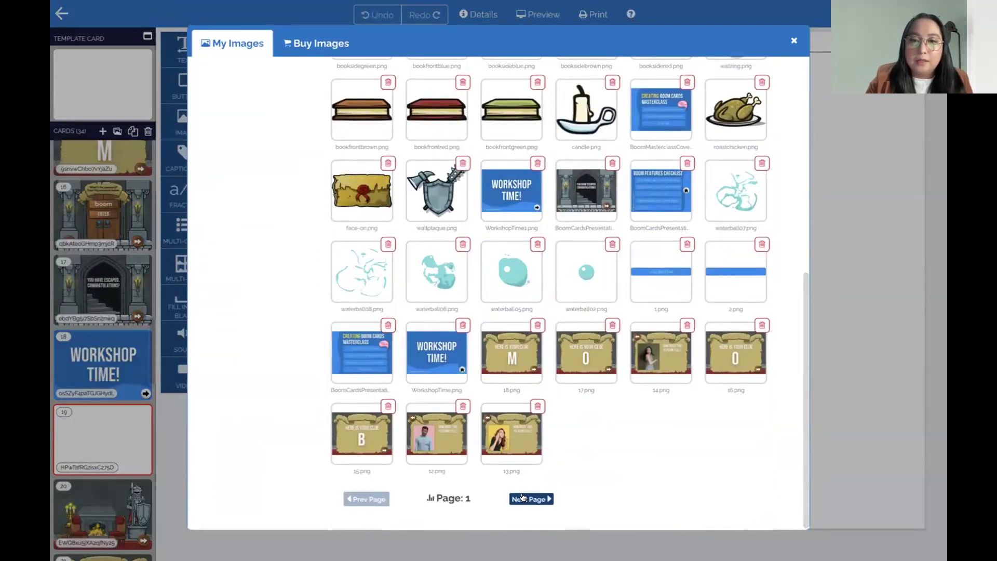
scroll(549, 294, up, 10)
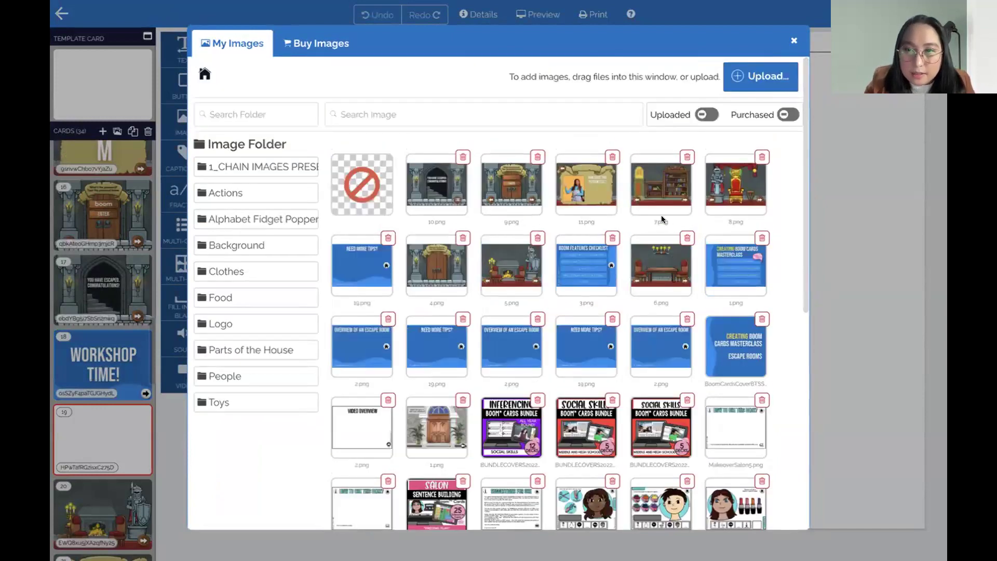
click(444, 257)
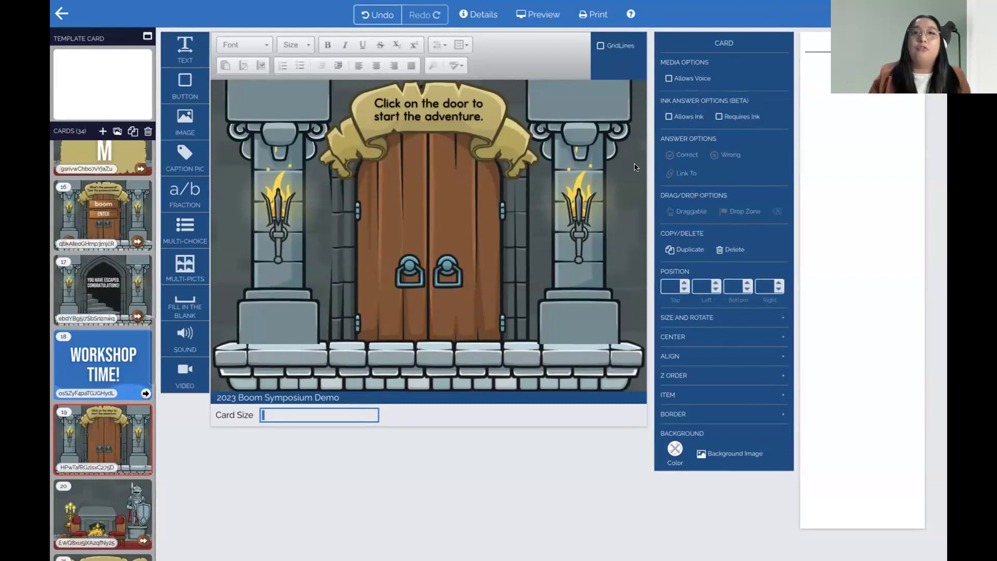
click(476, 17)
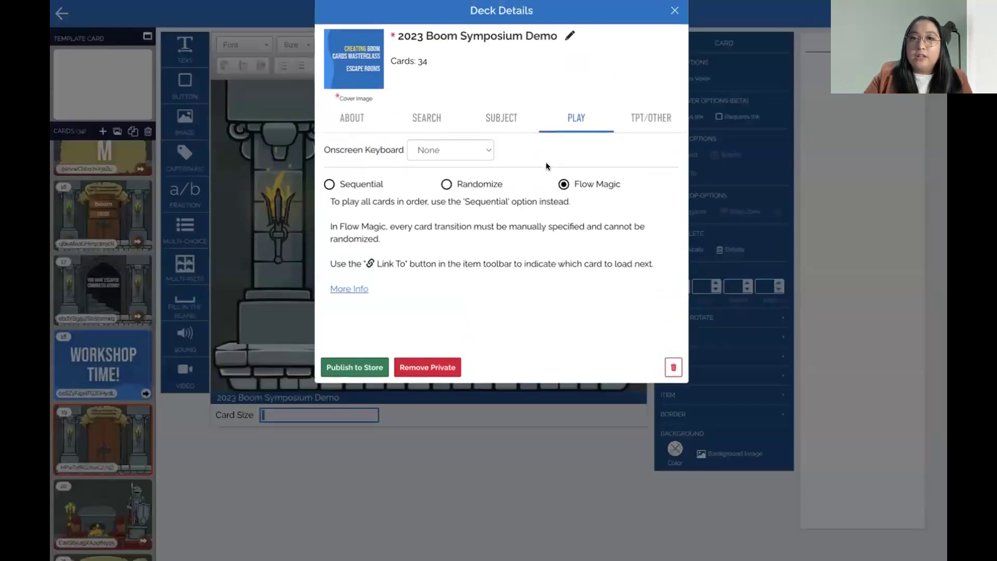
click(356, 128)
click(562, 129)
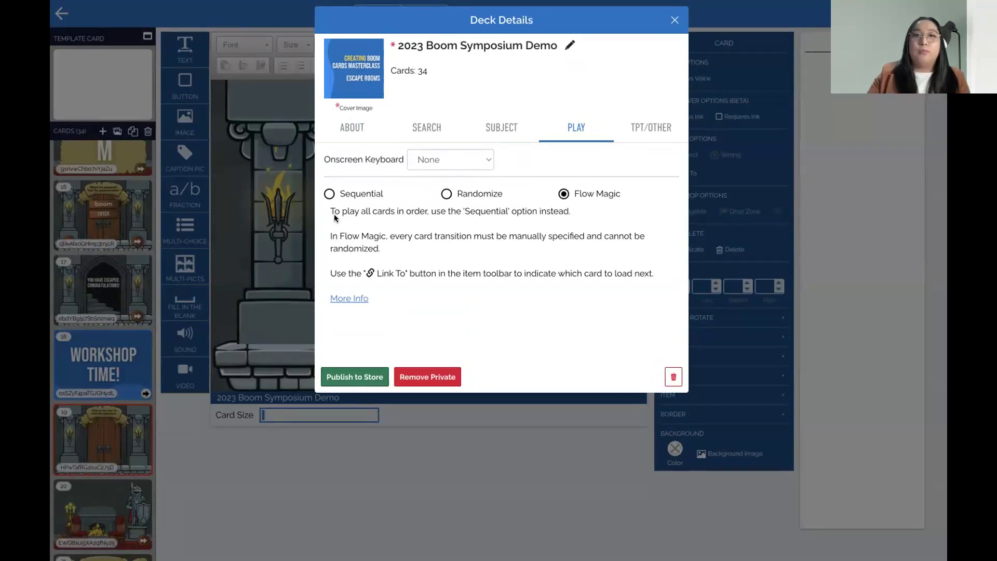
click(675, 20)
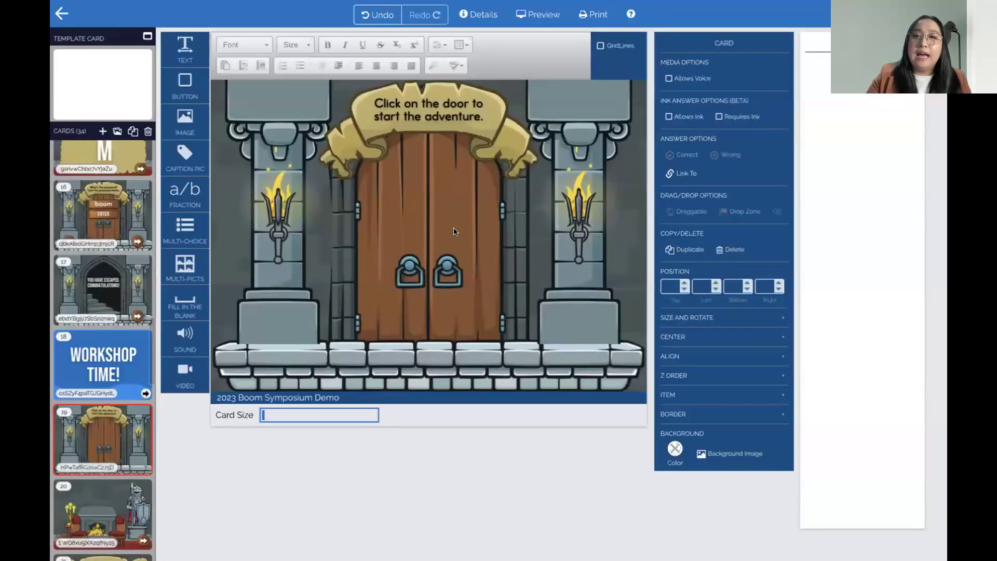
Cover card 19's door with an empty text box sized to fit it
drag(189, 47, 384, 138)
drag(486, 141, 503, 343)
click(432, 205)
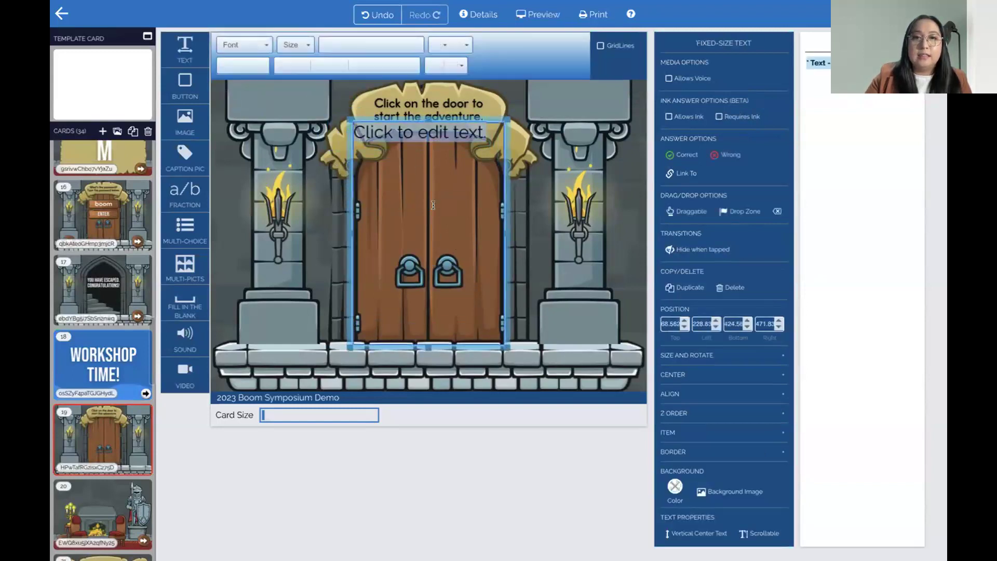
drag(350, 121, 349, 125)
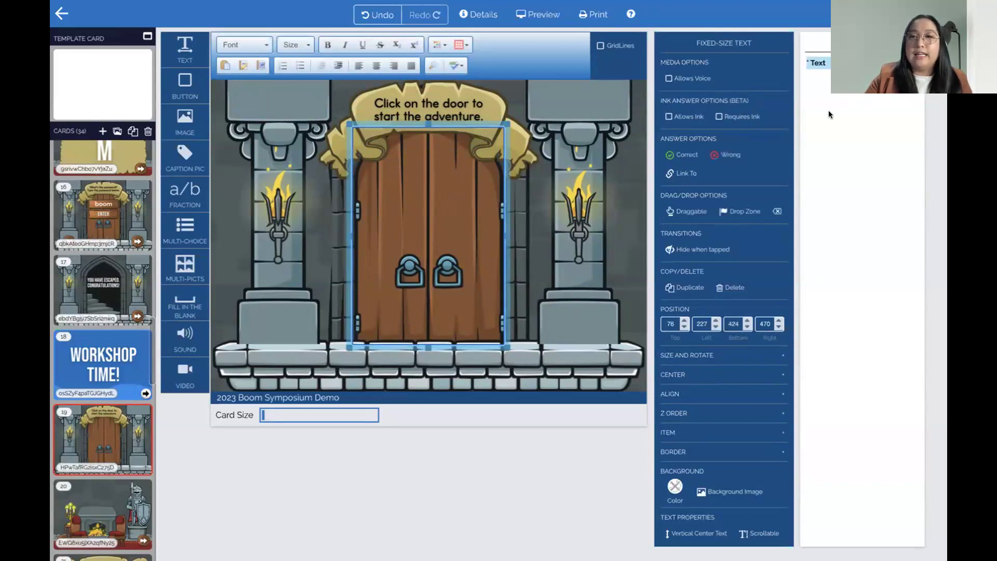
Link the door box to card 20, then open card 20
click(688, 175)
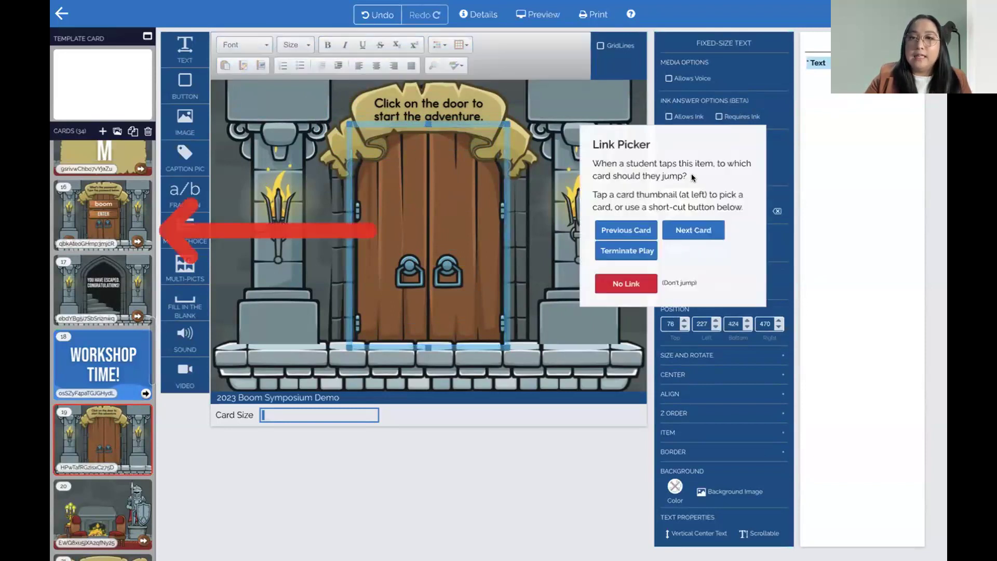
scroll(104, 364, down, 3)
click(119, 417)
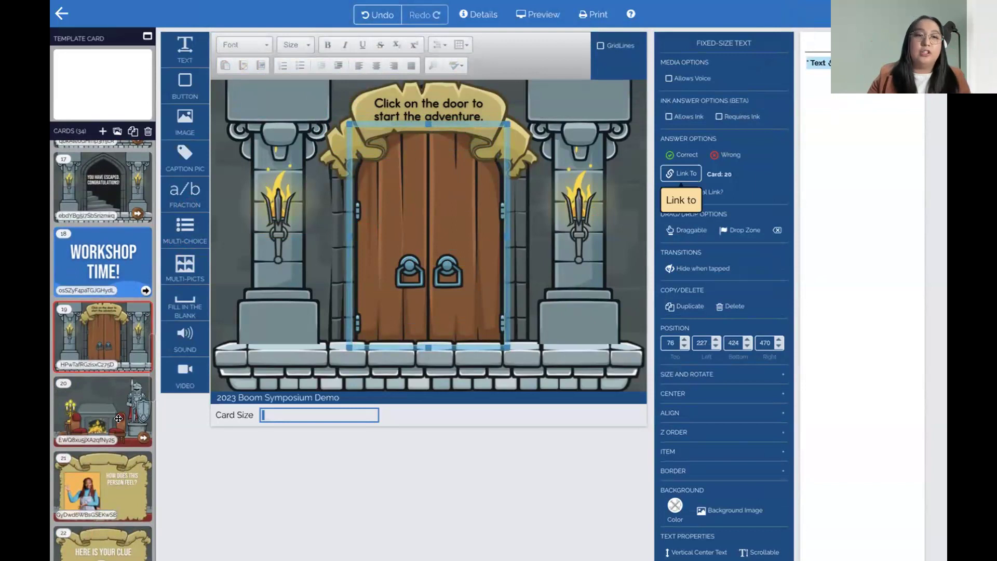
click(120, 417)
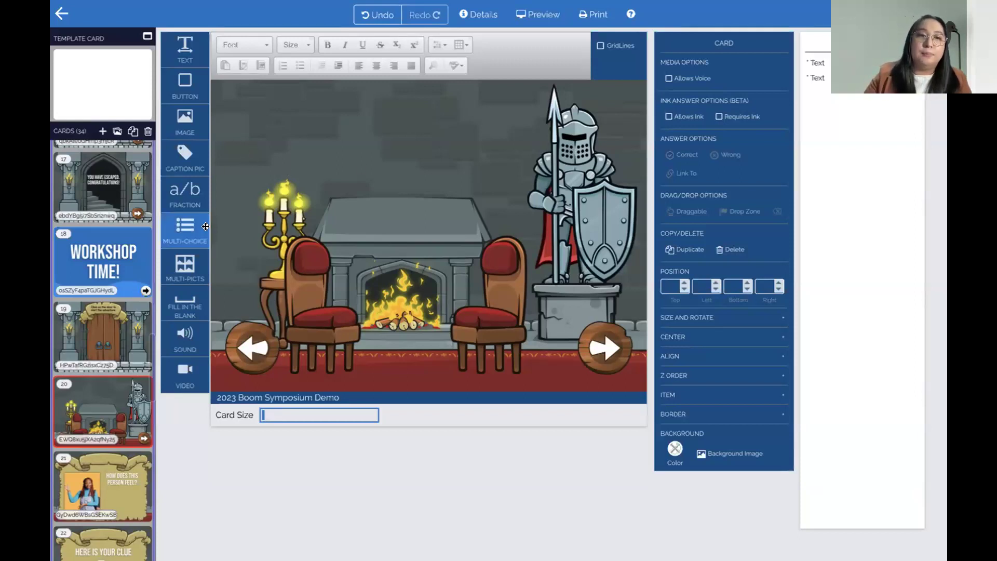
Insert the wallplaque.png axe-and-shield image onto card 20
drag(188, 125, 380, 134)
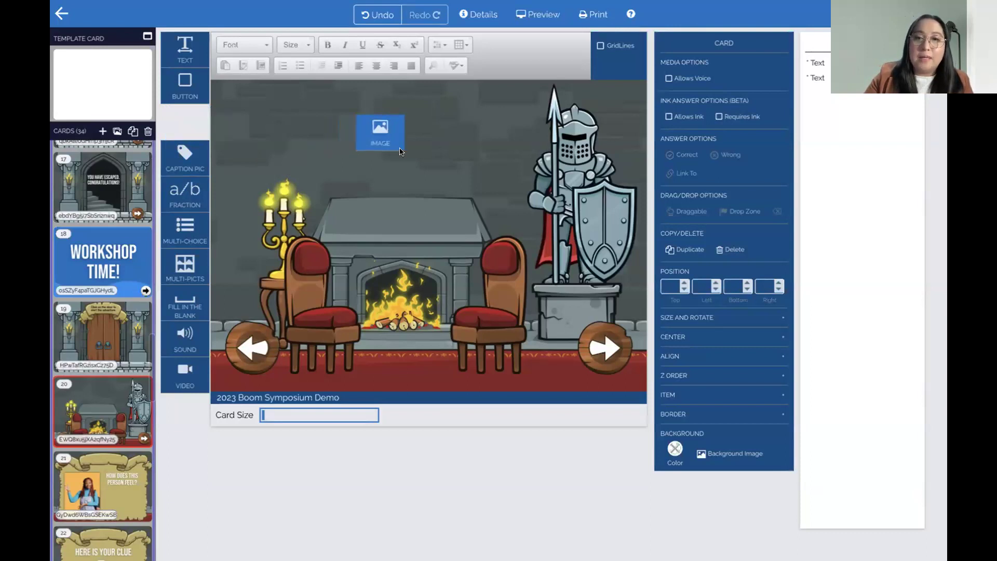
scroll(538, 297, down, 3)
scroll(538, 298, down, 3)
scroll(519, 285, up, 7)
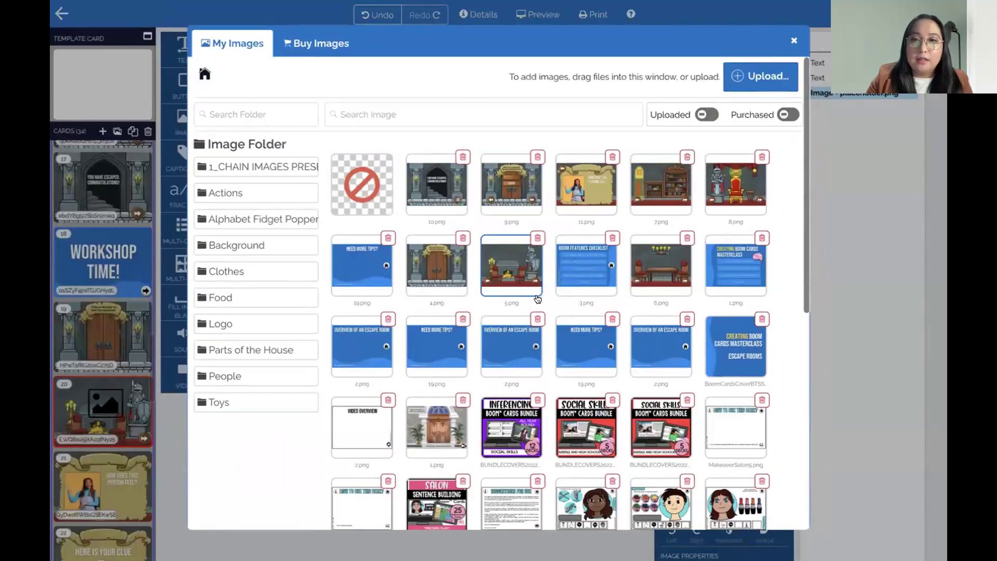
scroll(522, 311, down, 6)
scroll(521, 312, down, 2)
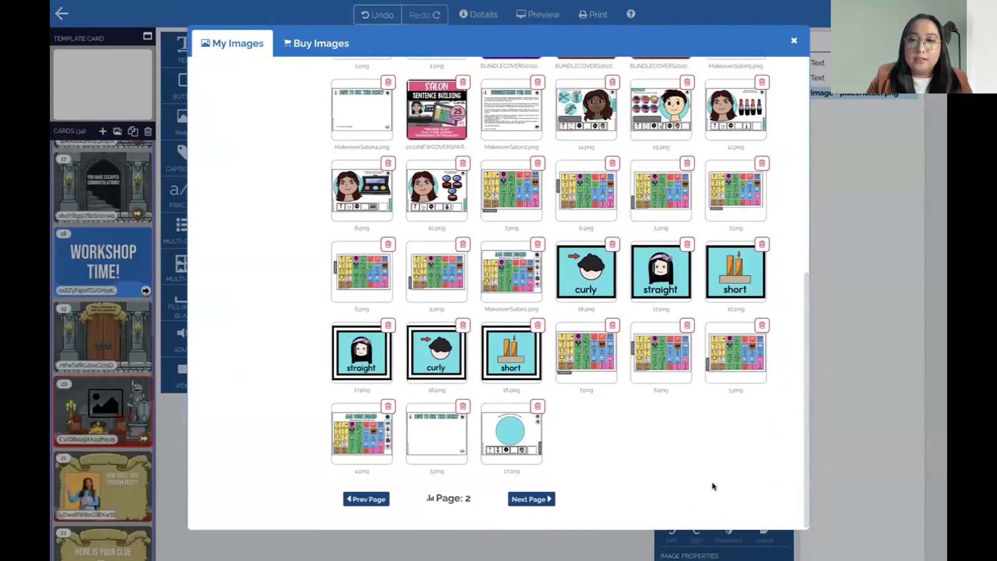
click(366, 499)
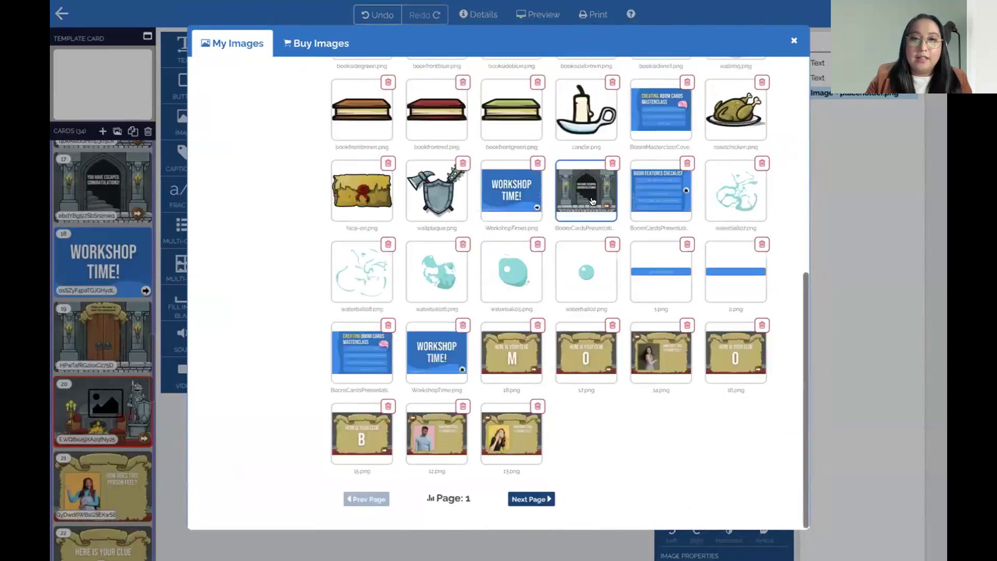
scroll(581, 258, up, 10)
scroll(504, 364, down, 6)
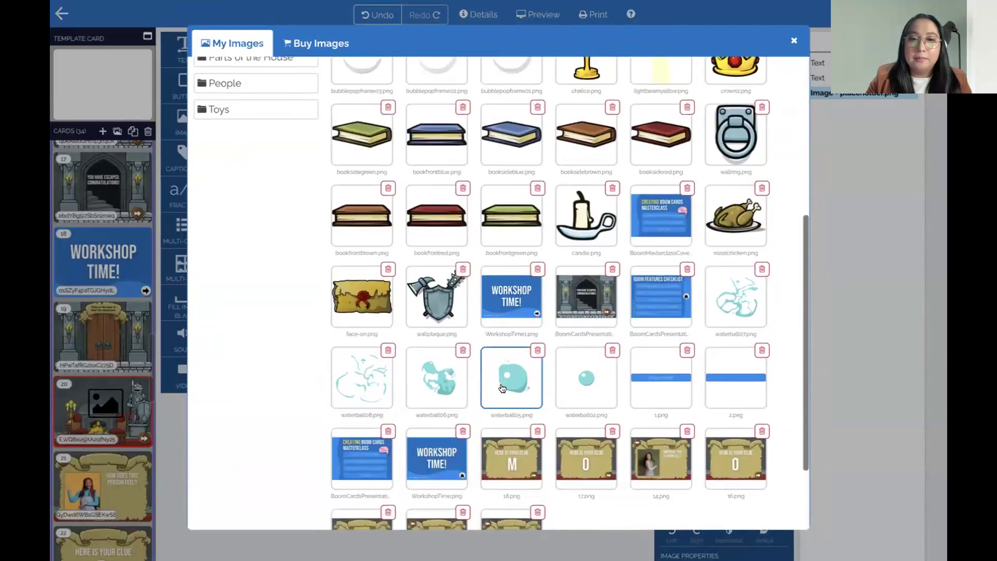
click(447, 280)
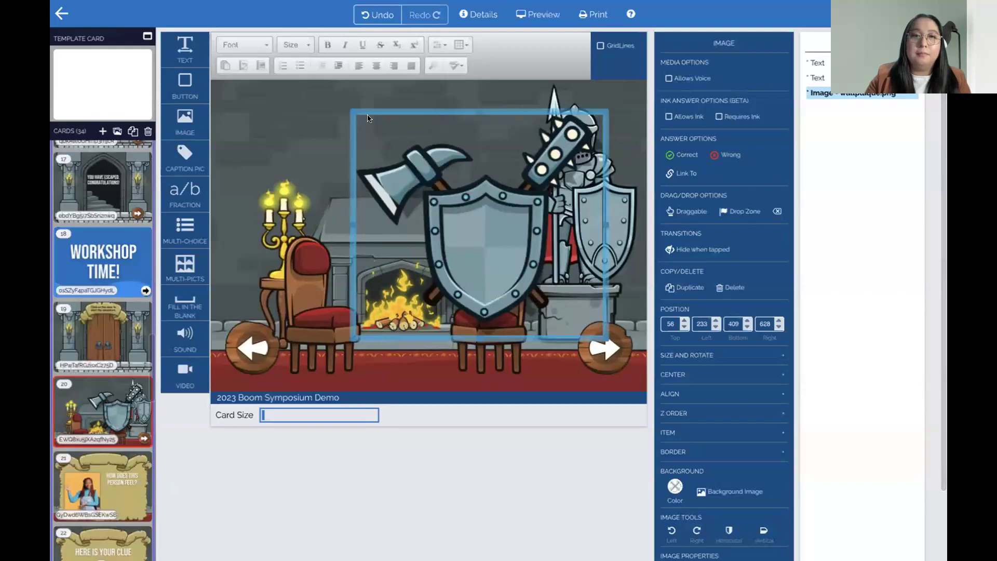
Shrink the plaque, place it above the fireplace, and link it to card 21
drag(351, 112, 456, 201)
drag(519, 259, 383, 137)
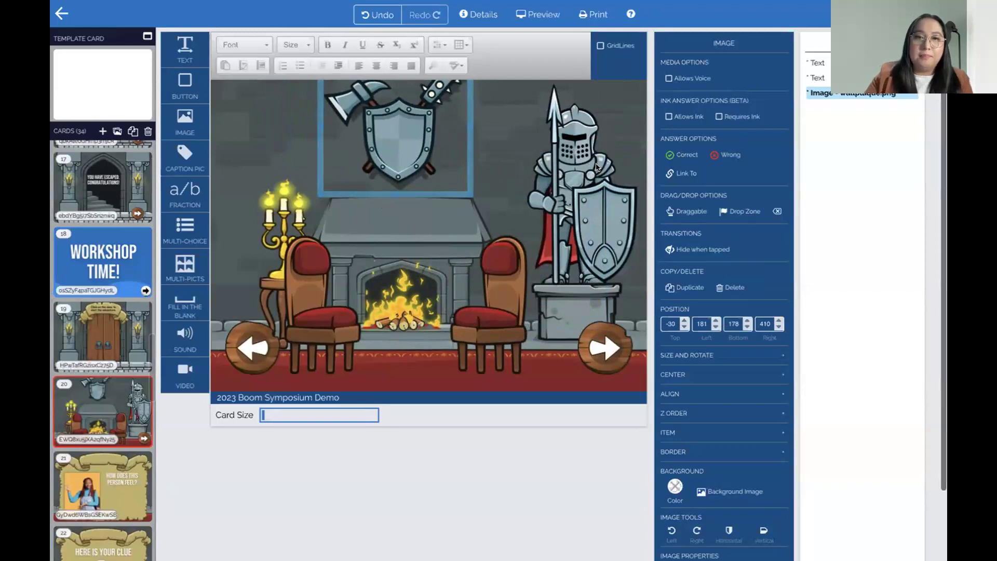
drag(461, 180, 409, 144)
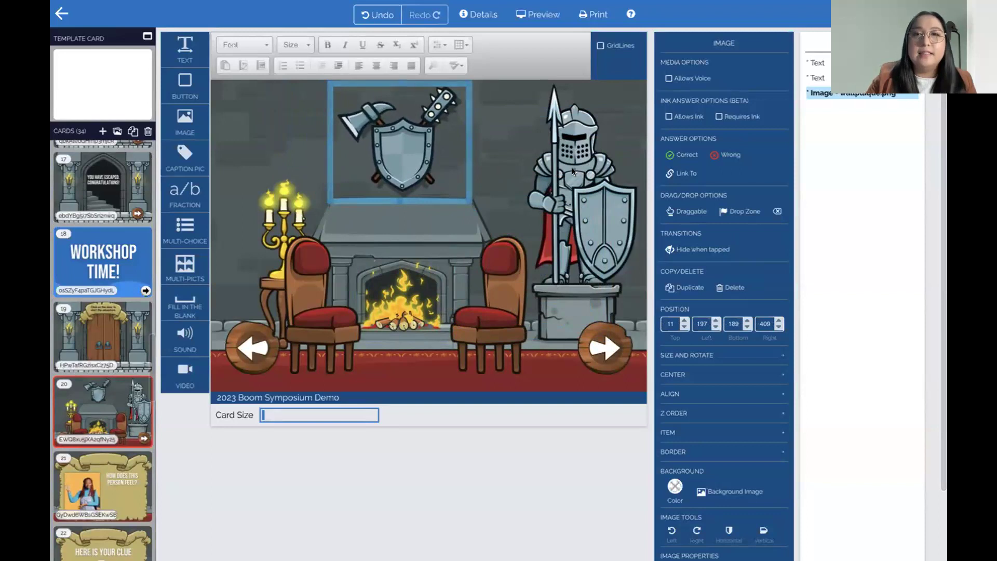
click(687, 175)
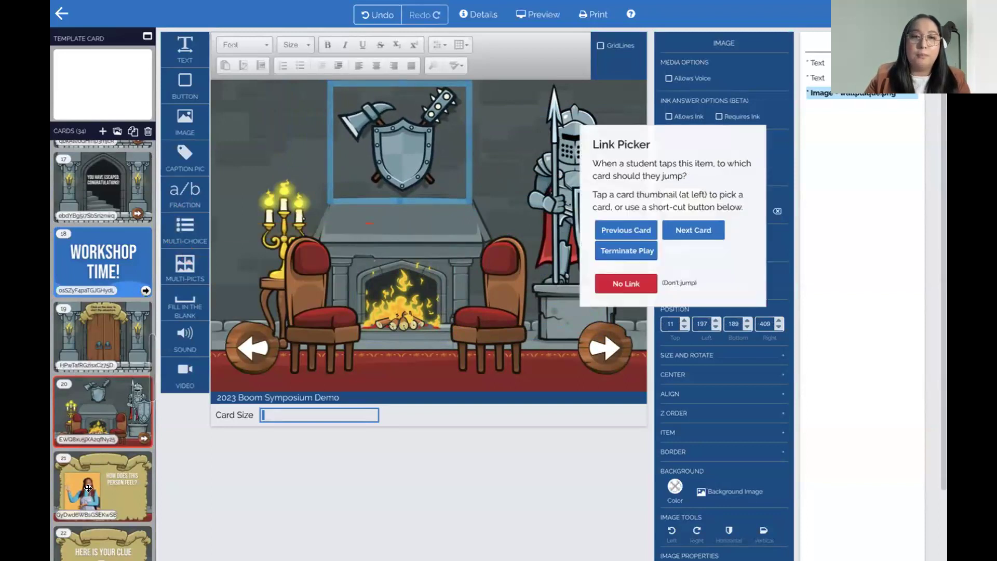
click(89, 488)
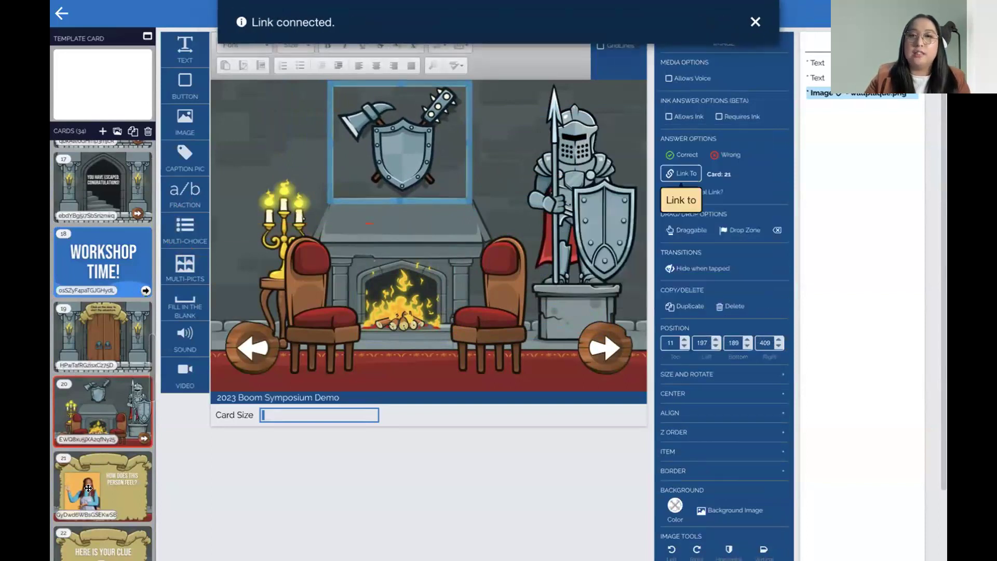
Link the castle card's left arrow to card 32
click(239, 342)
click(267, 347)
click(602, 347)
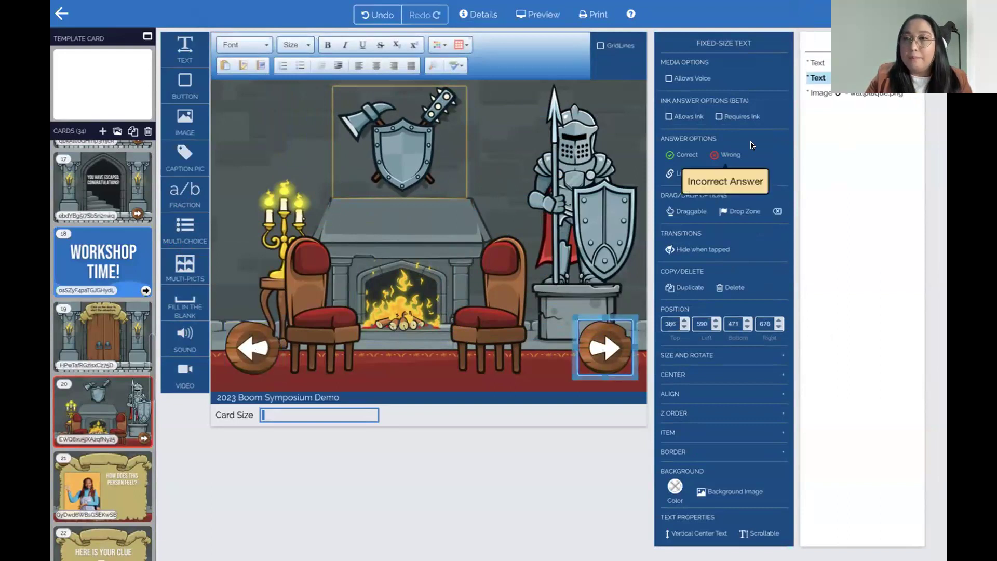
click(817, 62)
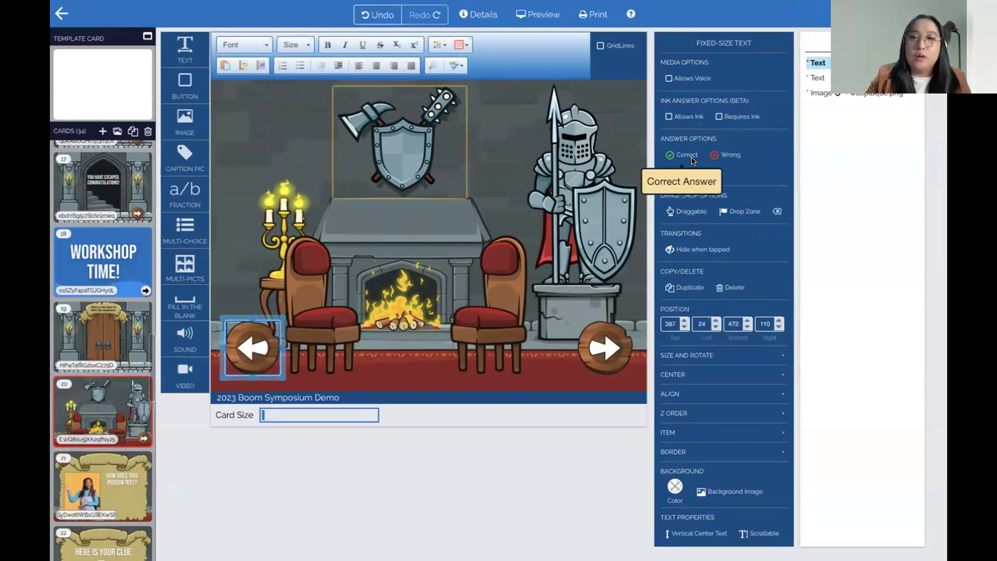
click(681, 173)
scroll(114, 420, down, 3)
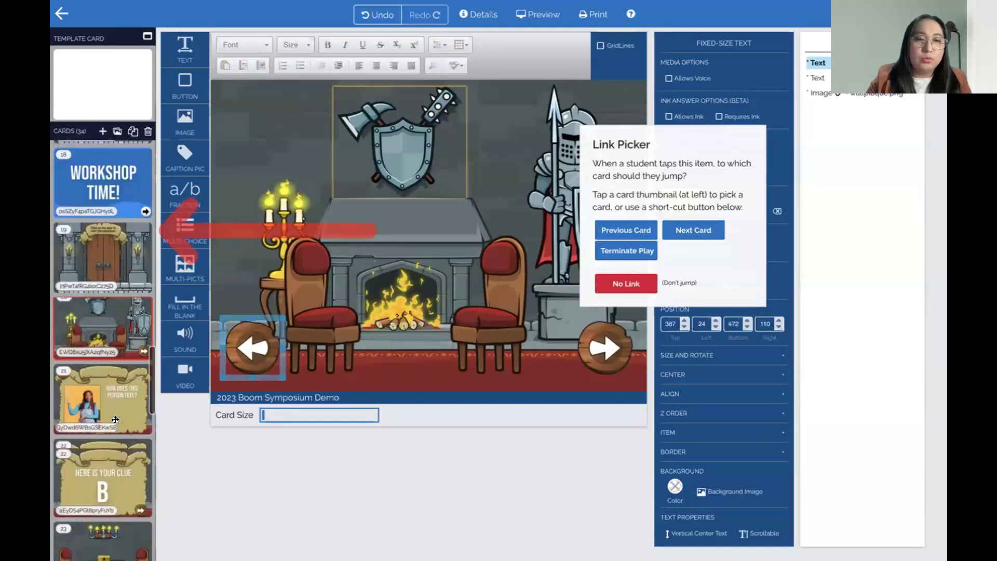
scroll(117, 415, down, 10)
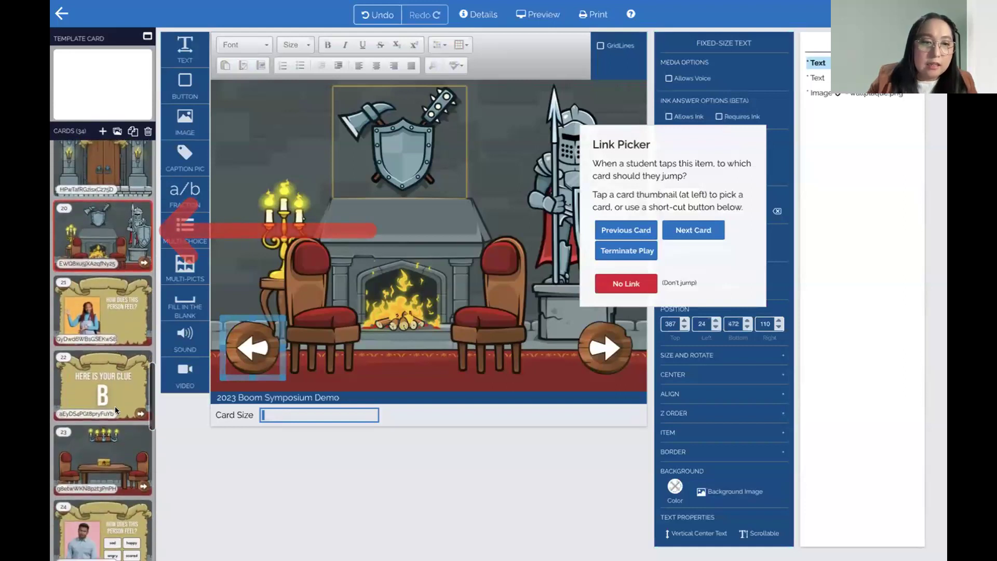
scroll(99, 416, down, 3)
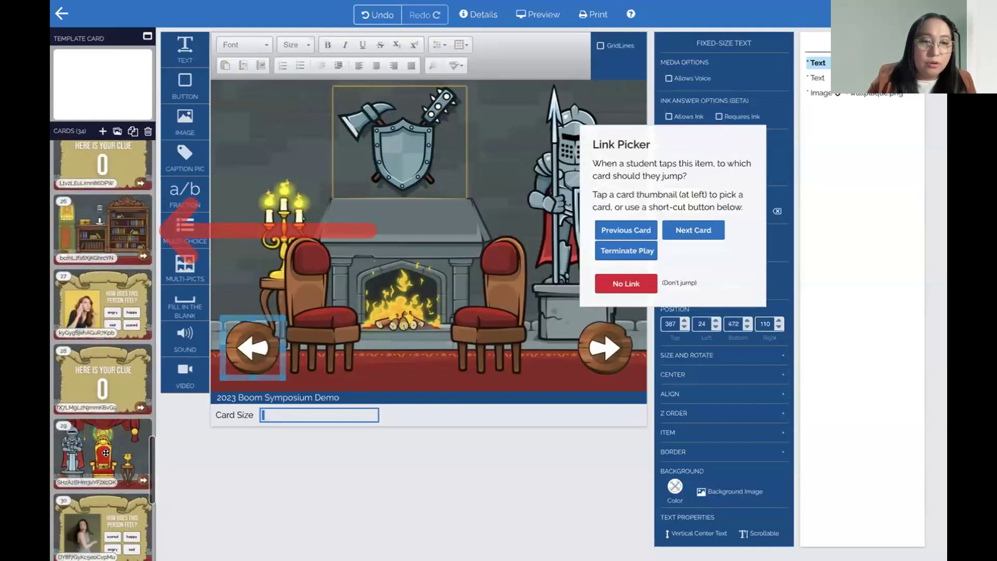
click(105, 452)
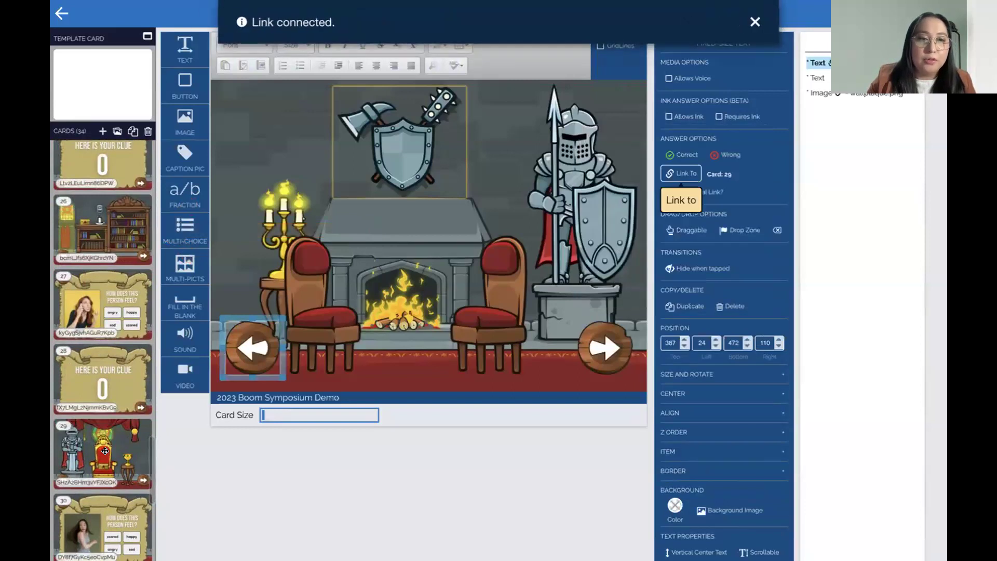
click(267, 341)
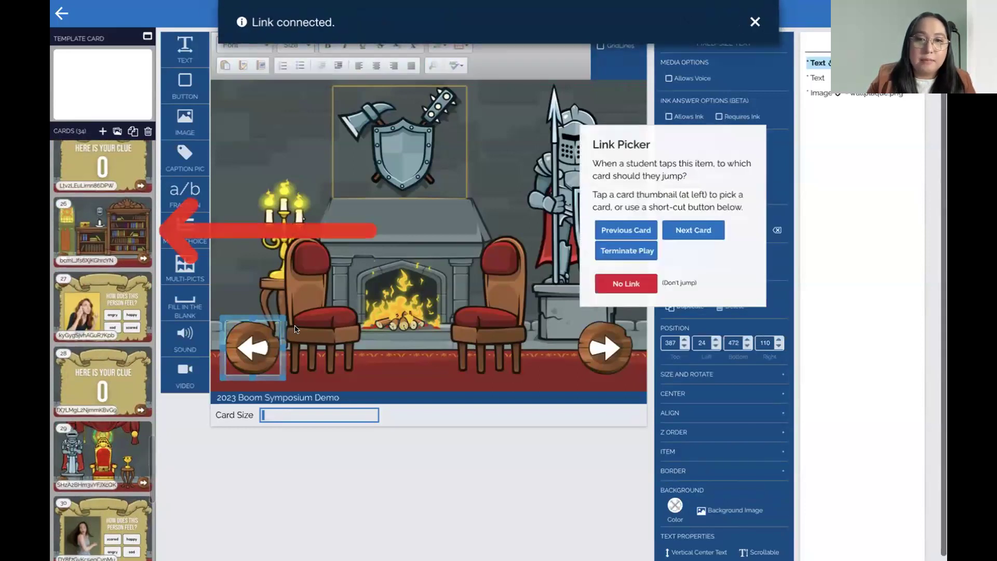
scroll(103, 416, down, 4)
click(108, 437)
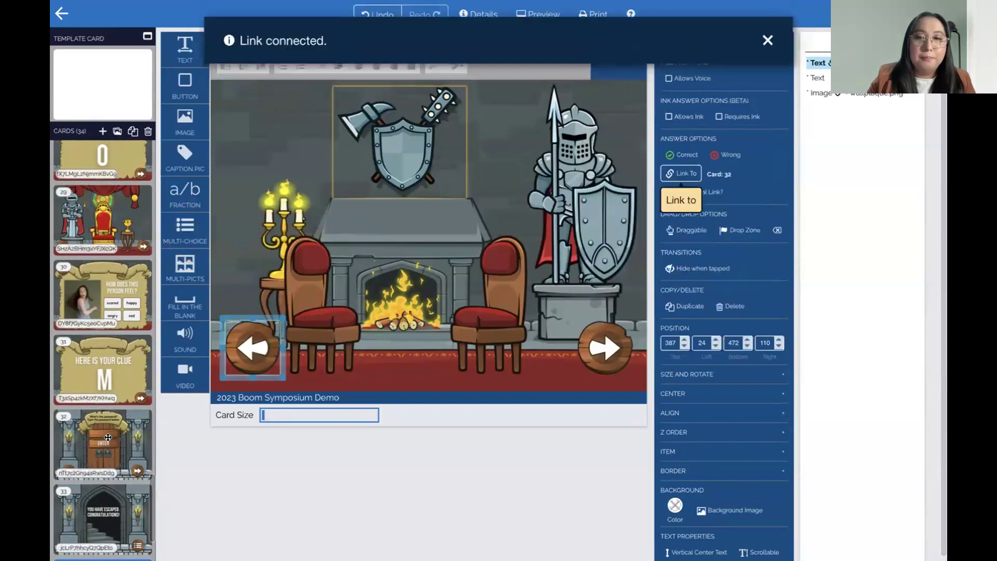
Link the right arrow to card 23, check the plaque's link, and open card 21
click(604, 346)
scroll(101, 256, up, 3)
scroll(101, 255, up, 7)
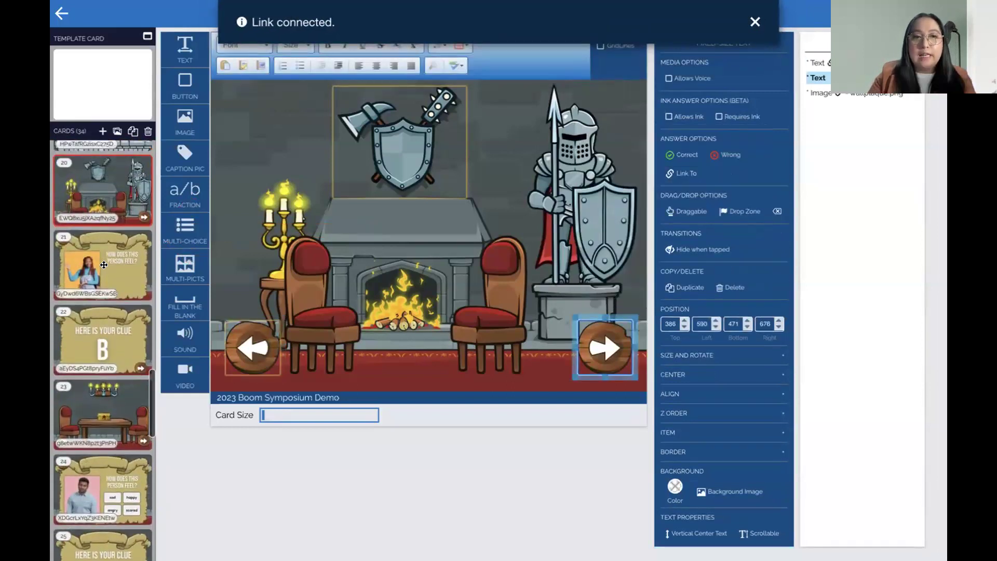
scroll(105, 266, up, 2)
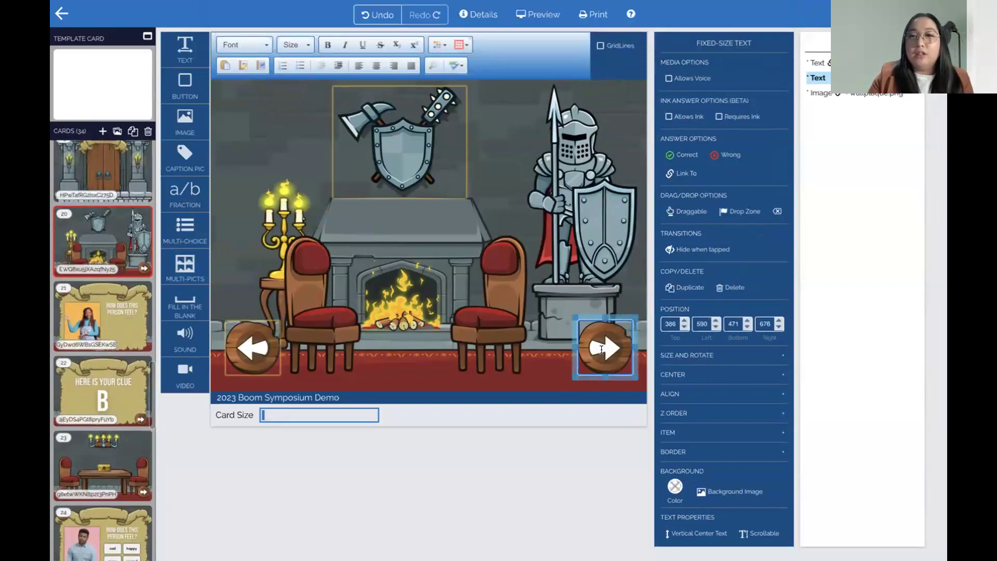
click(671, 172)
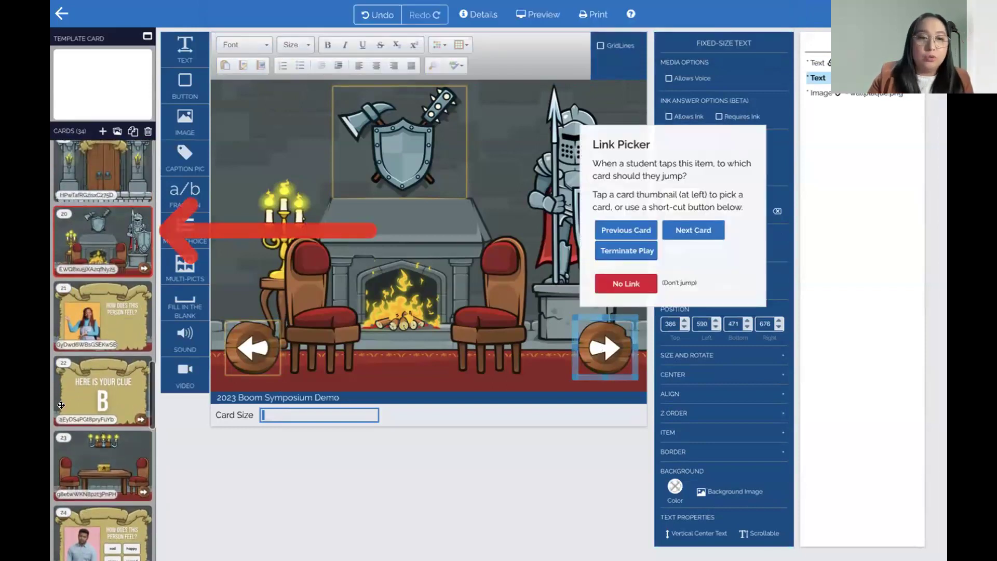
click(120, 476)
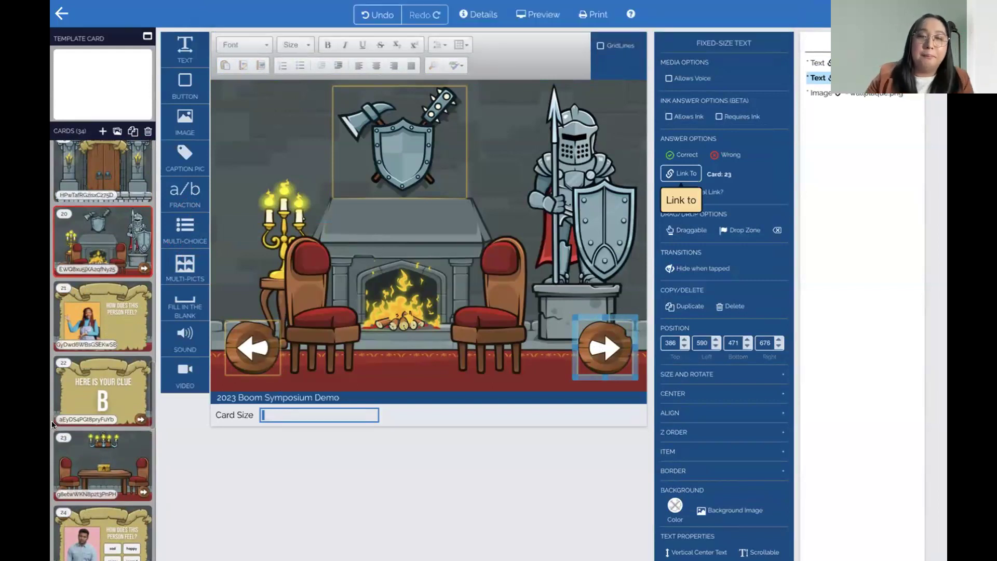
click(351, 139)
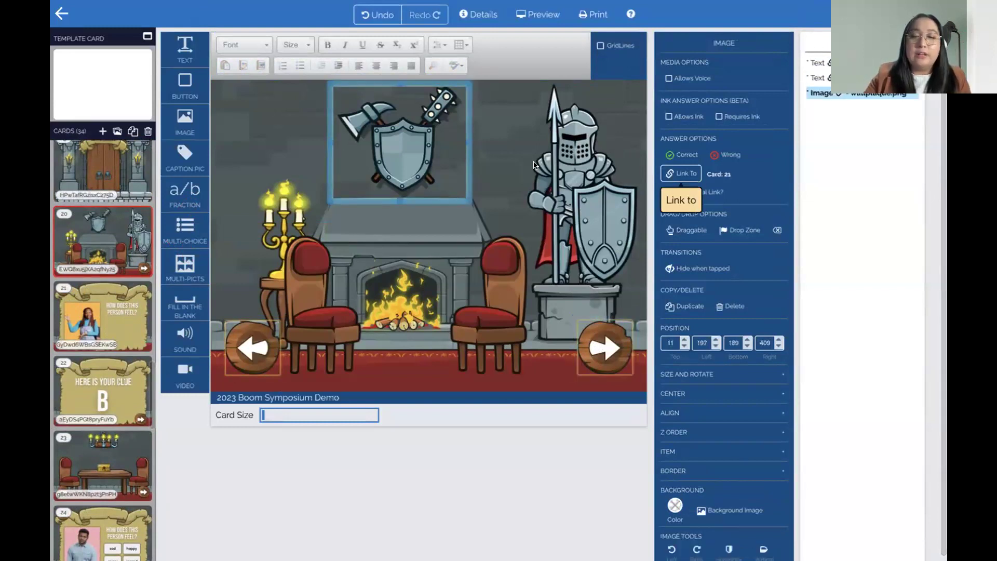
click(80, 325)
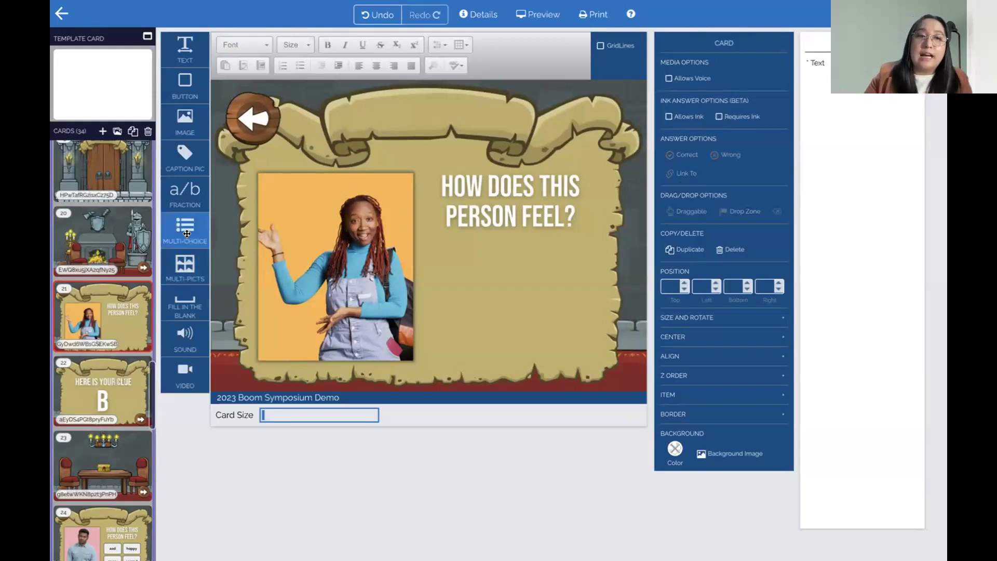
Add a multiple-choice set with answers happy, sad, angry and scared, happy in KASchoolDays
drag(185, 230, 476, 257)
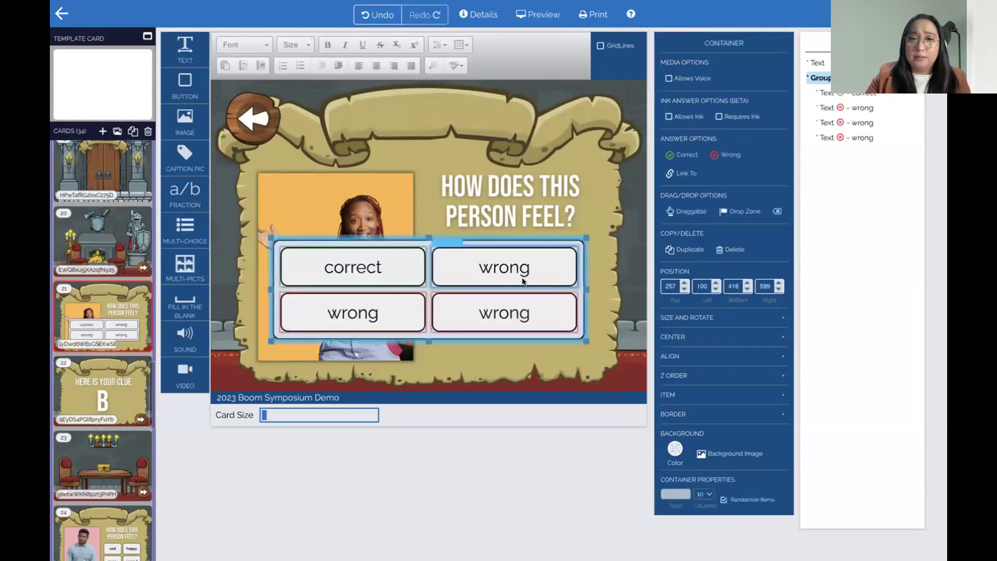
double_click(375, 256)
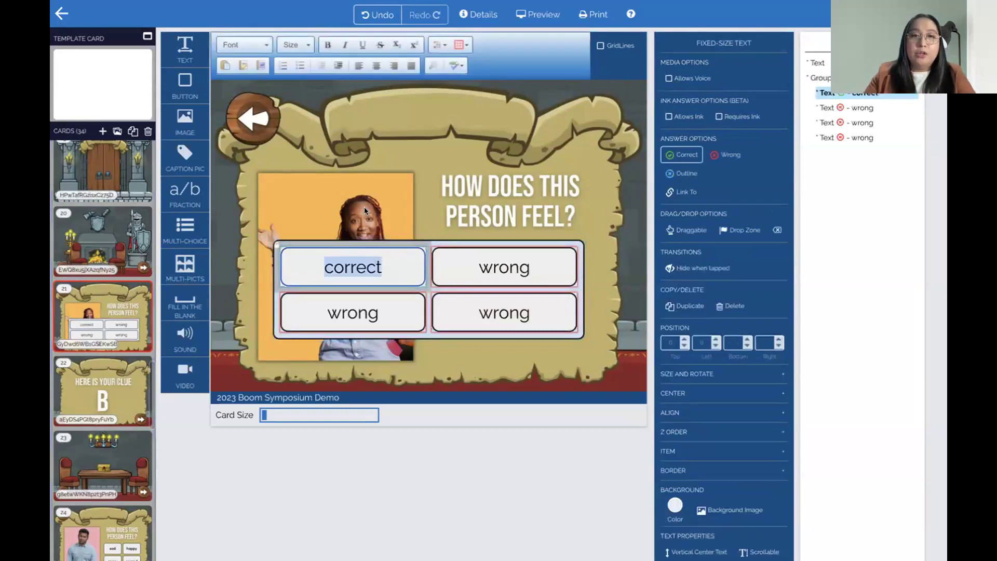
click(256, 47)
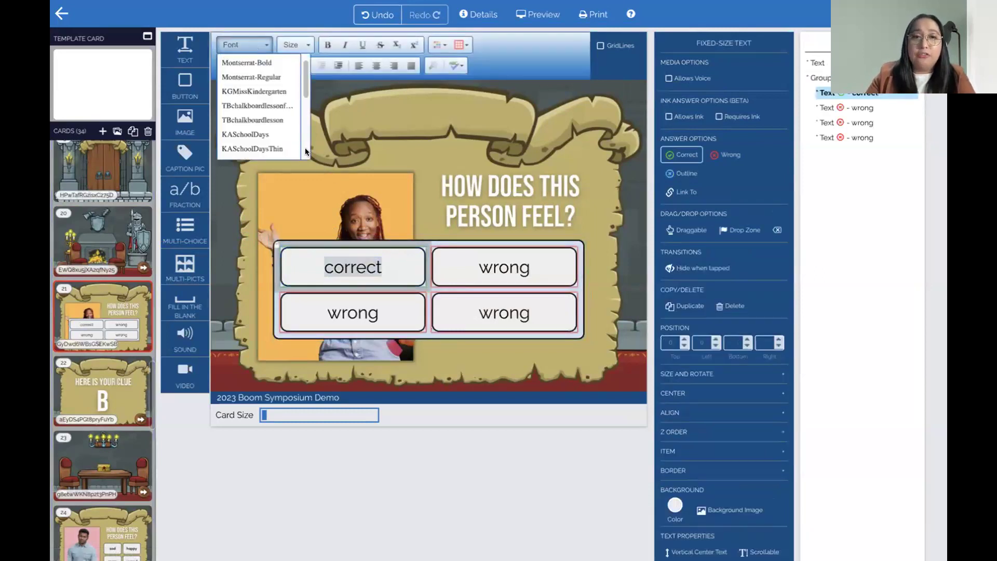
click(280, 134)
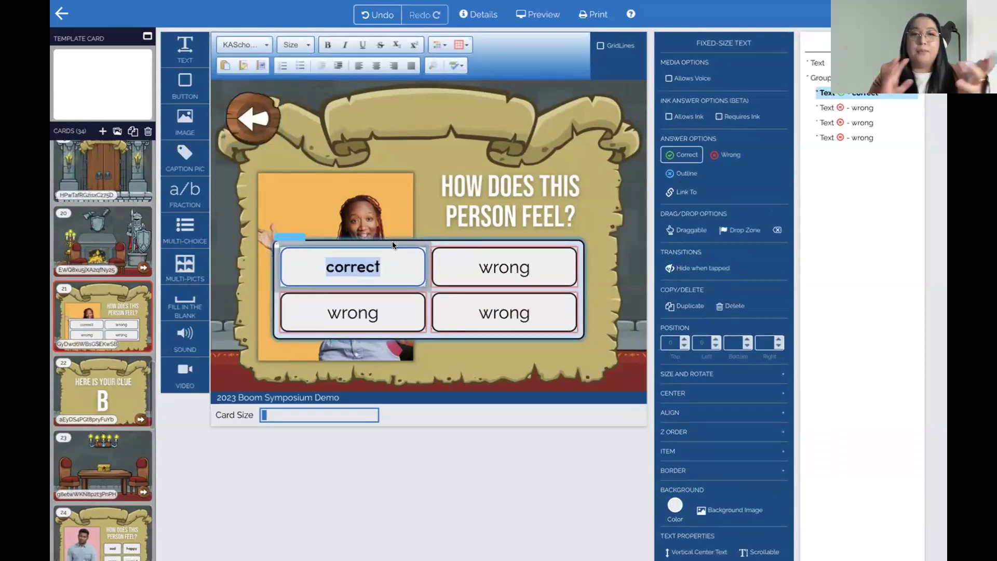
text(happy)
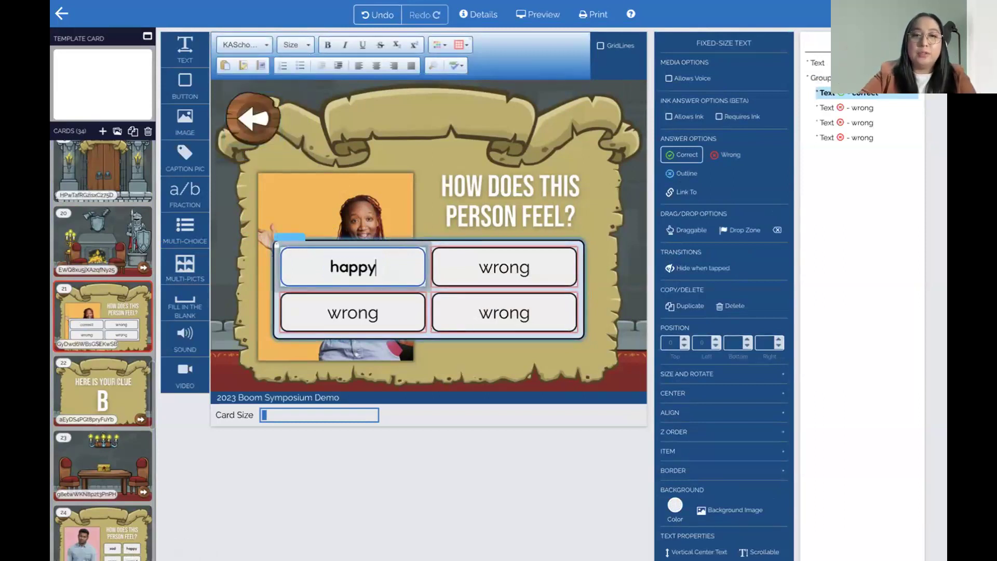
double_click(494, 268)
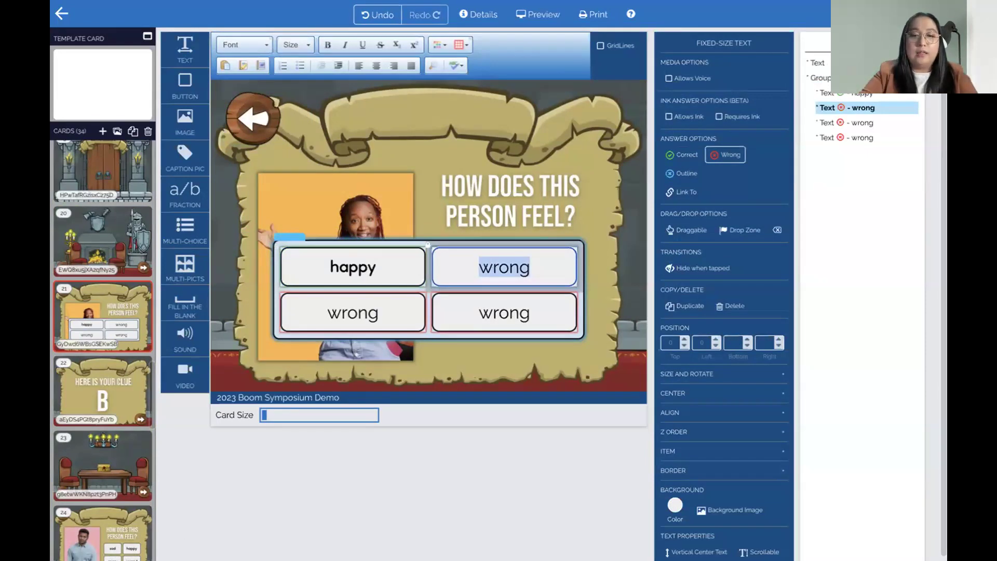
text(sad)
click(374, 313)
double_click(377, 314)
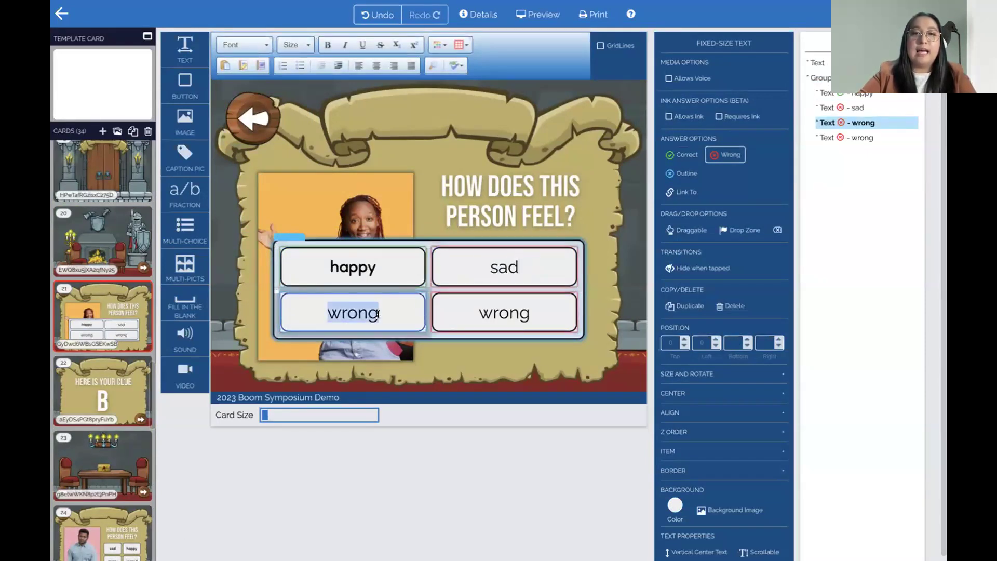
text(angry)
click(513, 308)
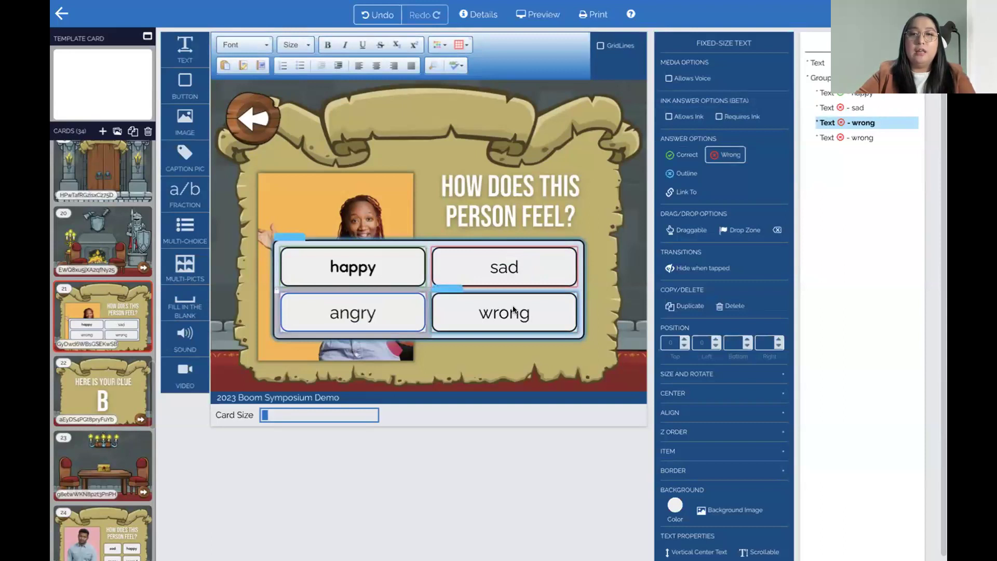
double_click(513, 306)
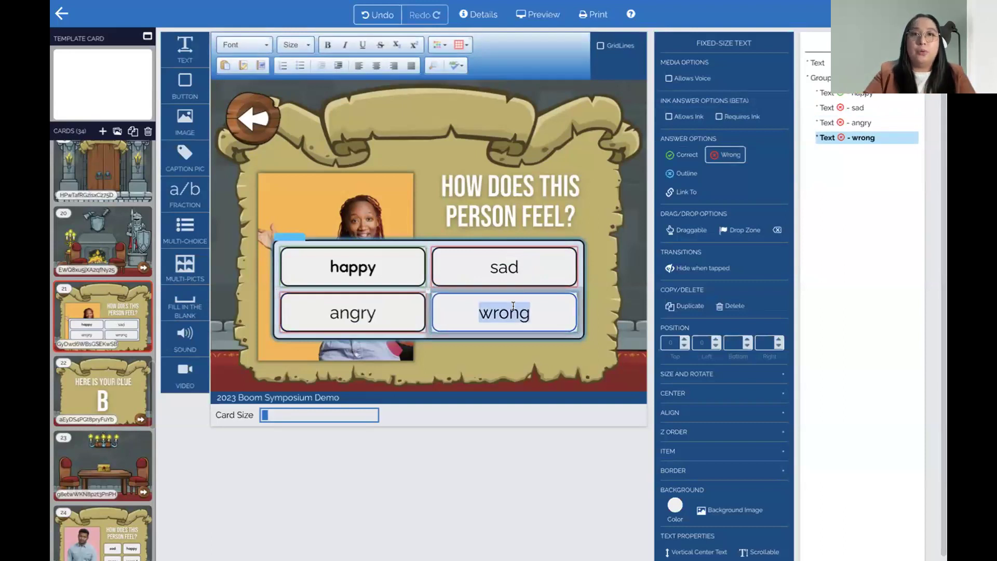
text(scared)
Set the sad, angry and scared answers in KASchoolDays font as well
double_click(503, 267)
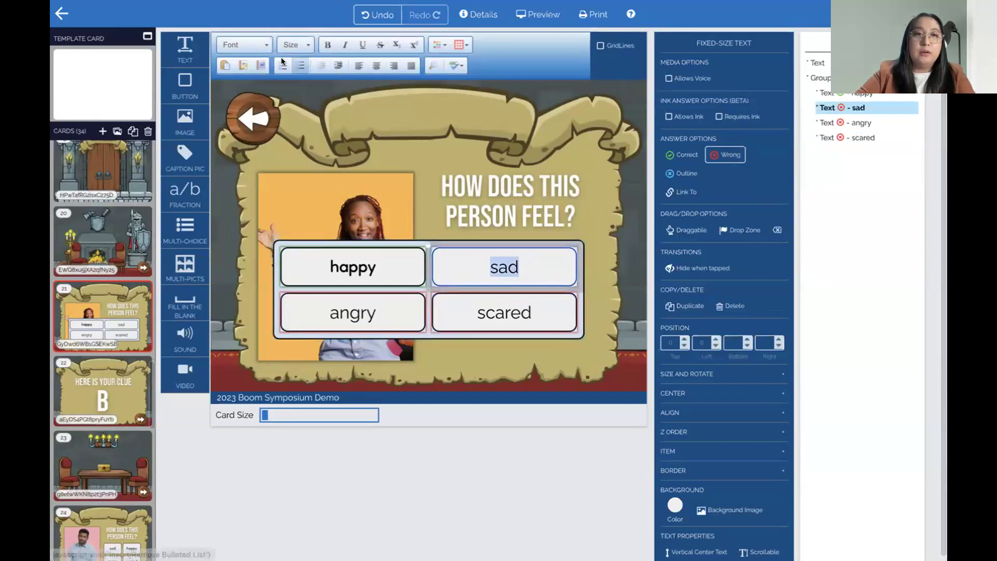
click(244, 45)
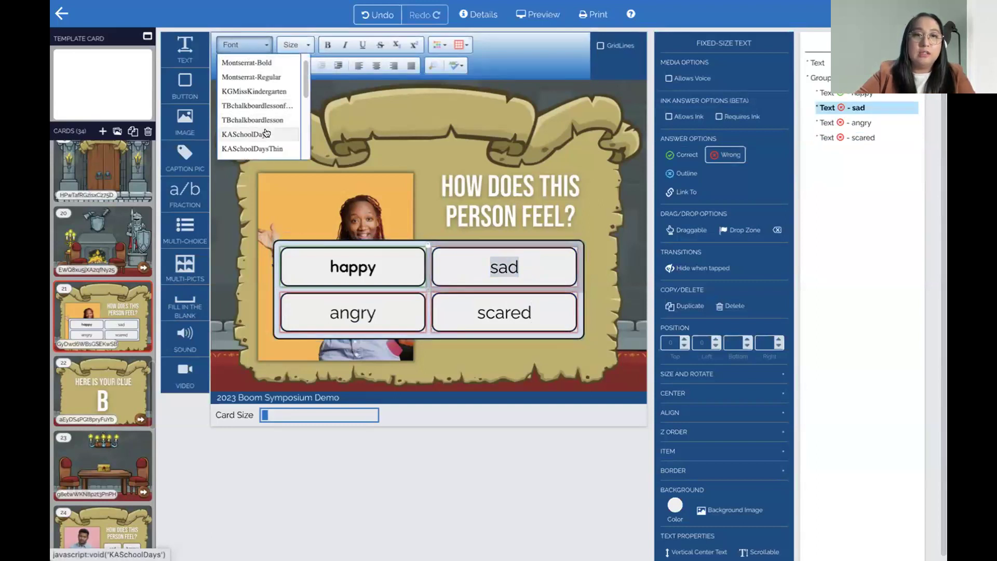
click(266, 134)
double_click(366, 313)
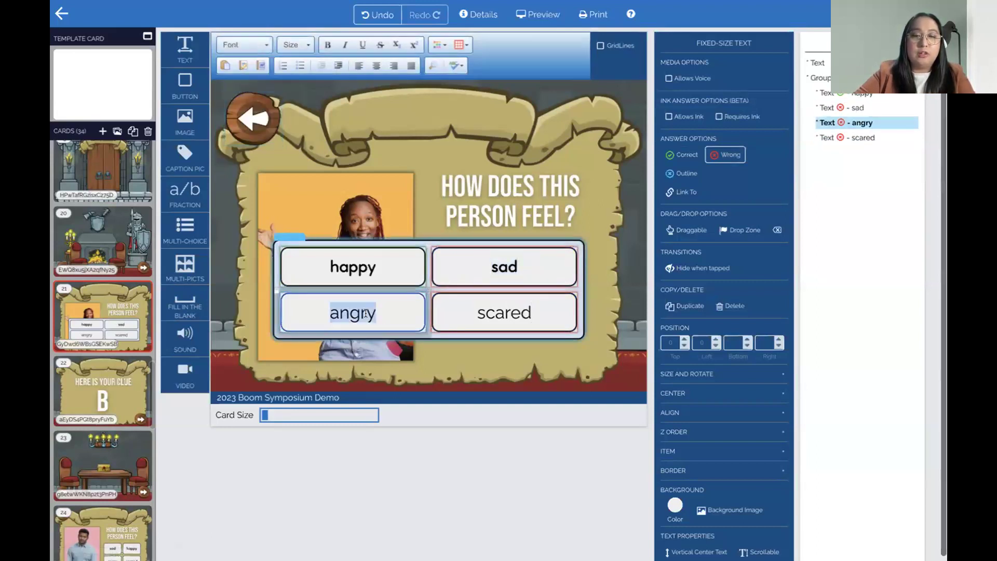
click(244, 45)
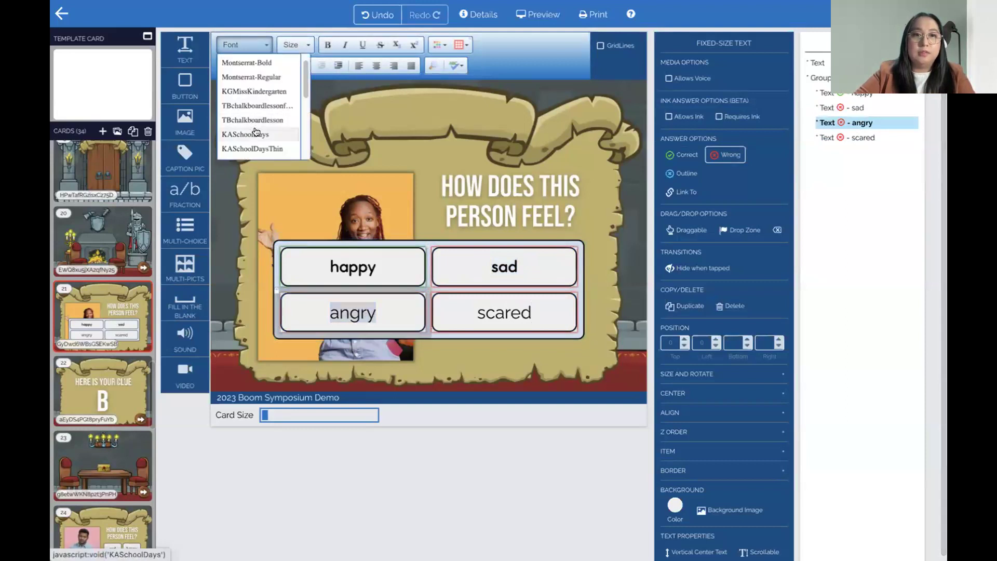
click(256, 134)
double_click(502, 311)
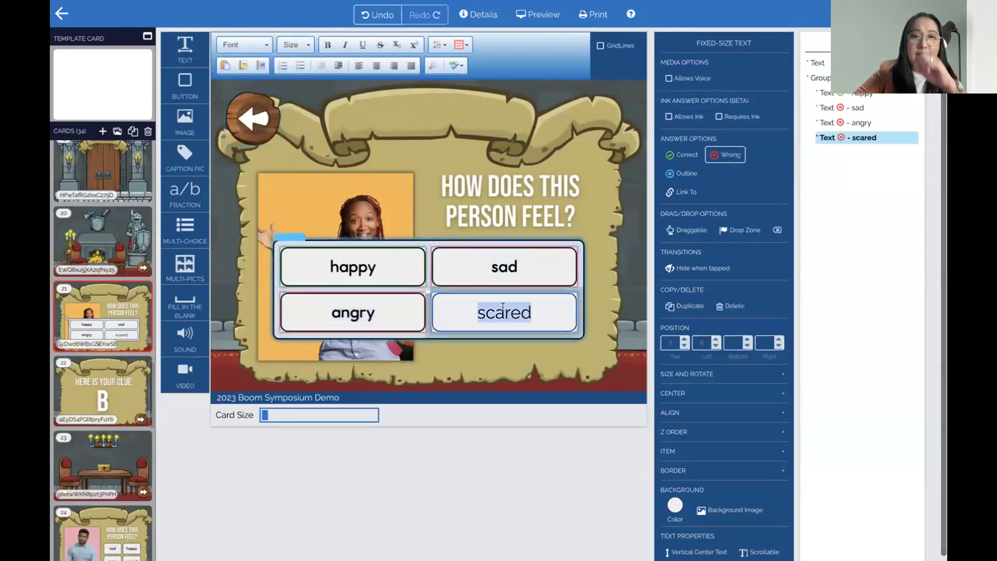
click(239, 45)
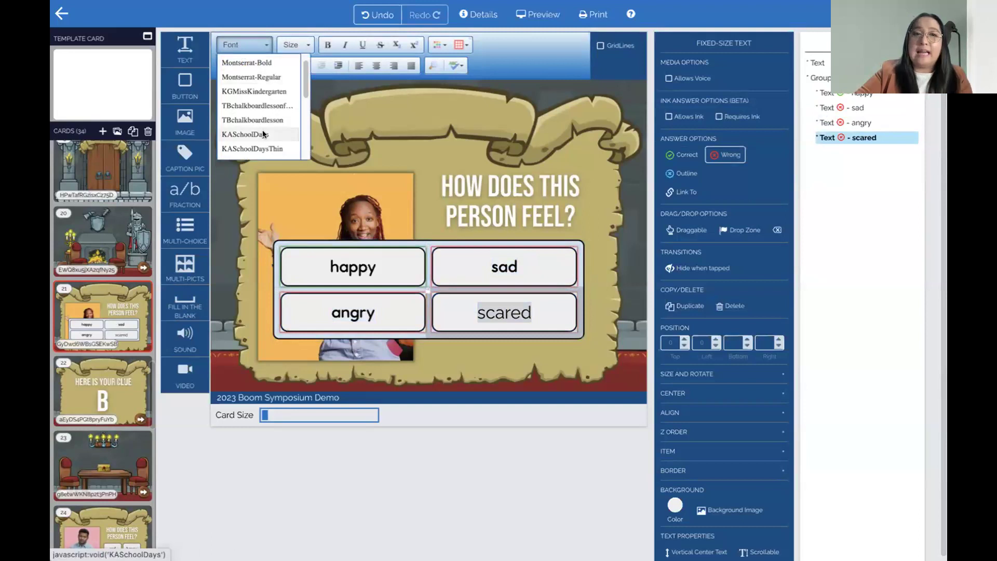
click(256, 134)
Move the answer grid to the right of the photo and enlarge its boxes
click(396, 236)
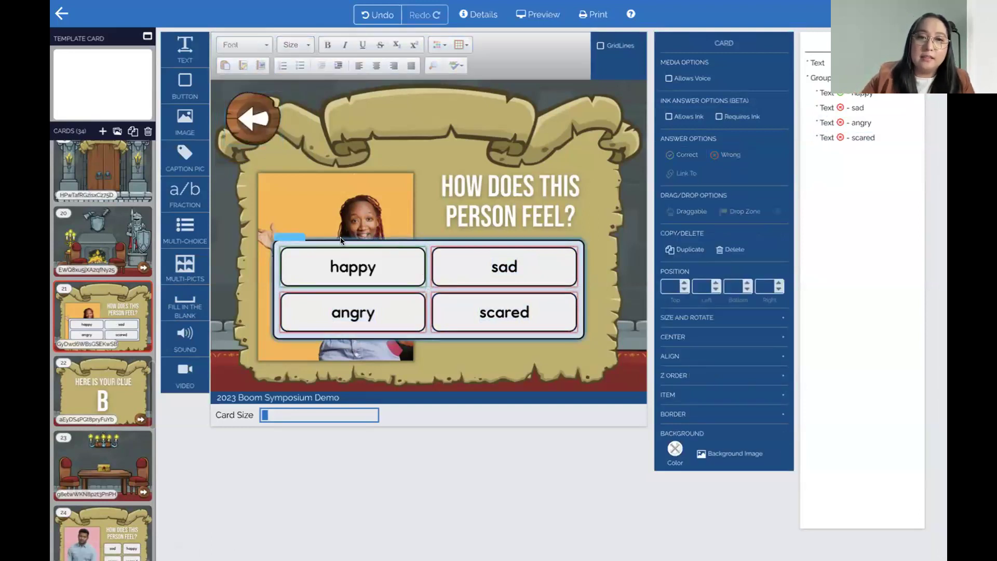
click(271, 239)
drag(271, 237, 421, 233)
drag(587, 342, 583, 365)
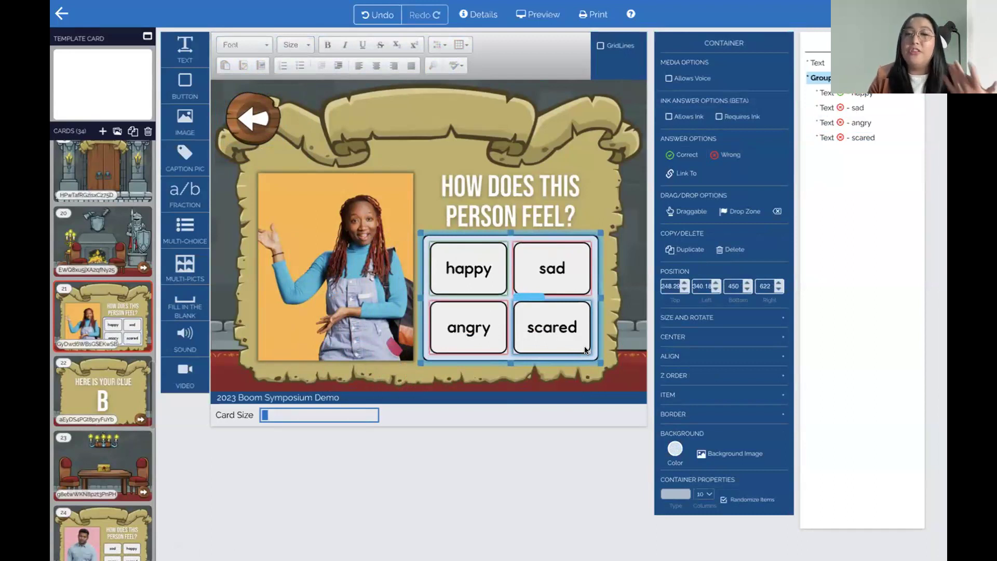
click(676, 449)
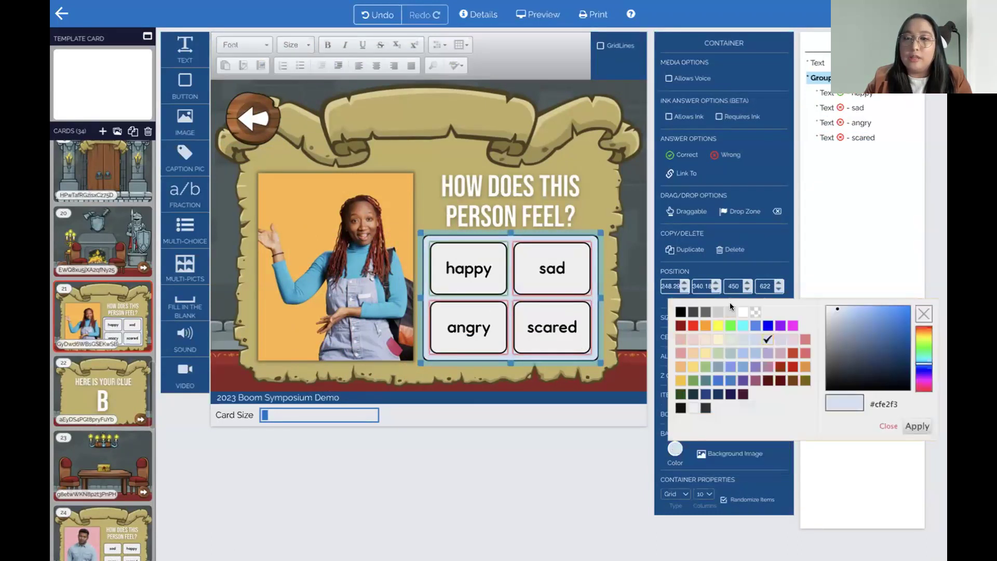
click(755, 311)
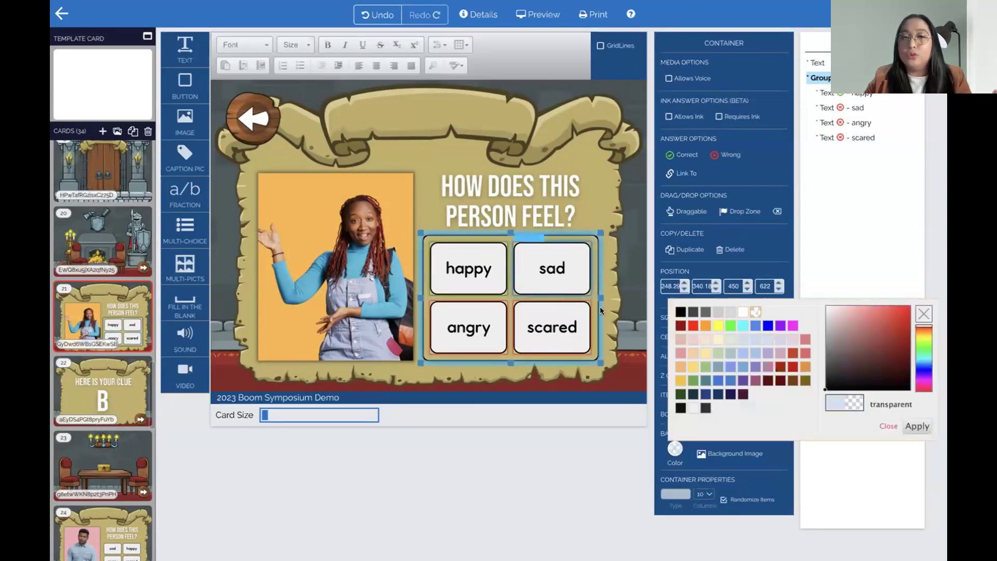
click(916, 426)
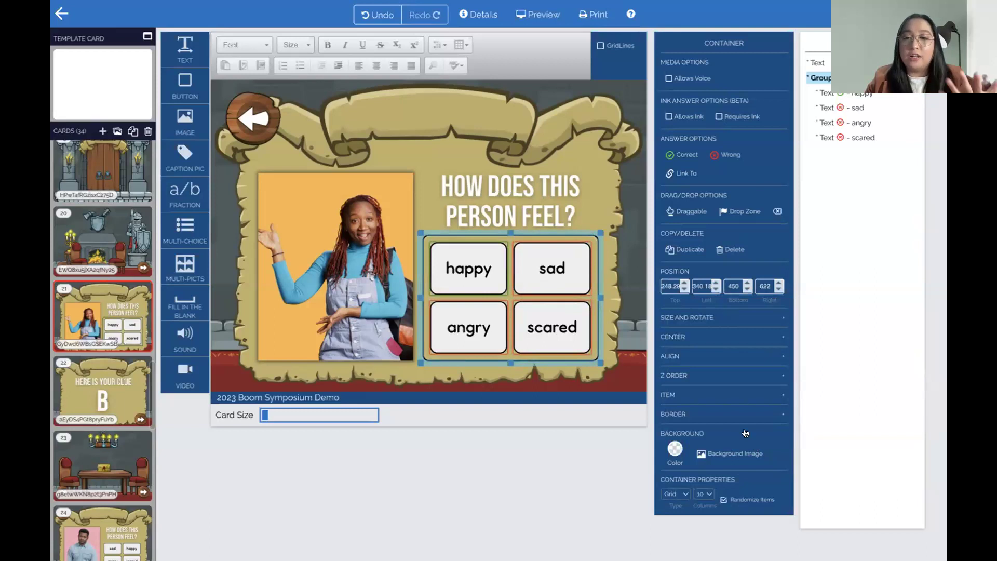
click(697, 419)
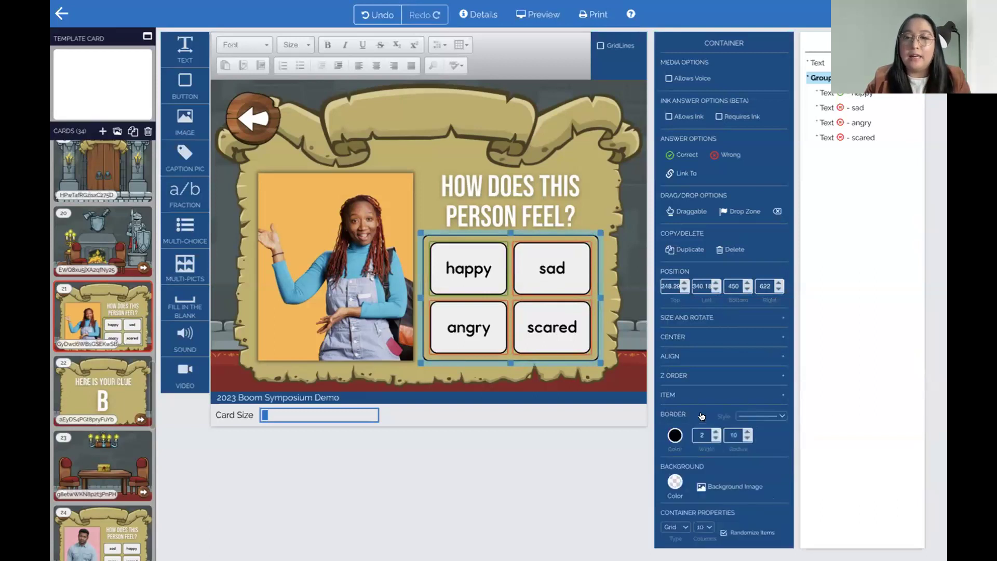
click(670, 437)
click(754, 298)
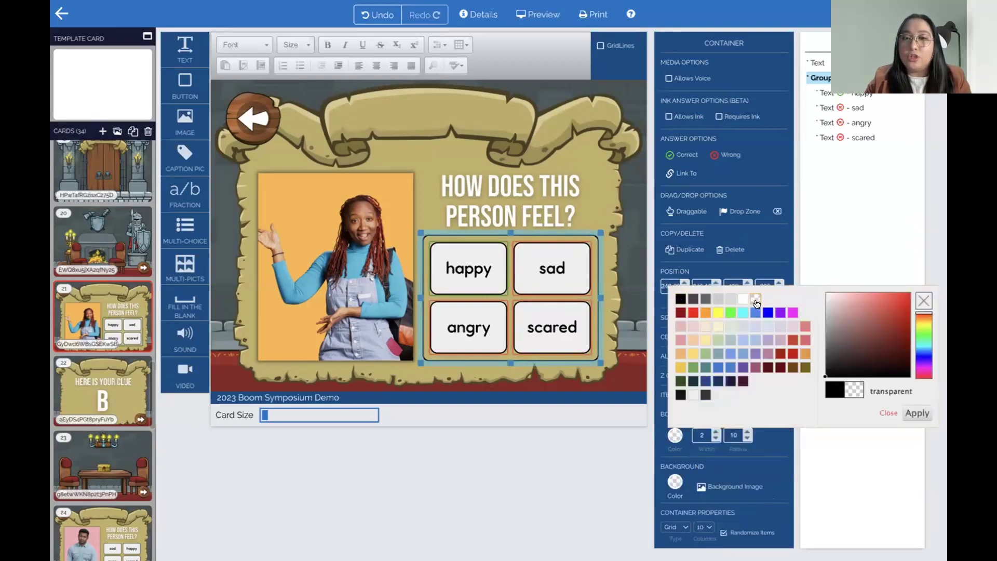
click(918, 414)
click(373, 333)
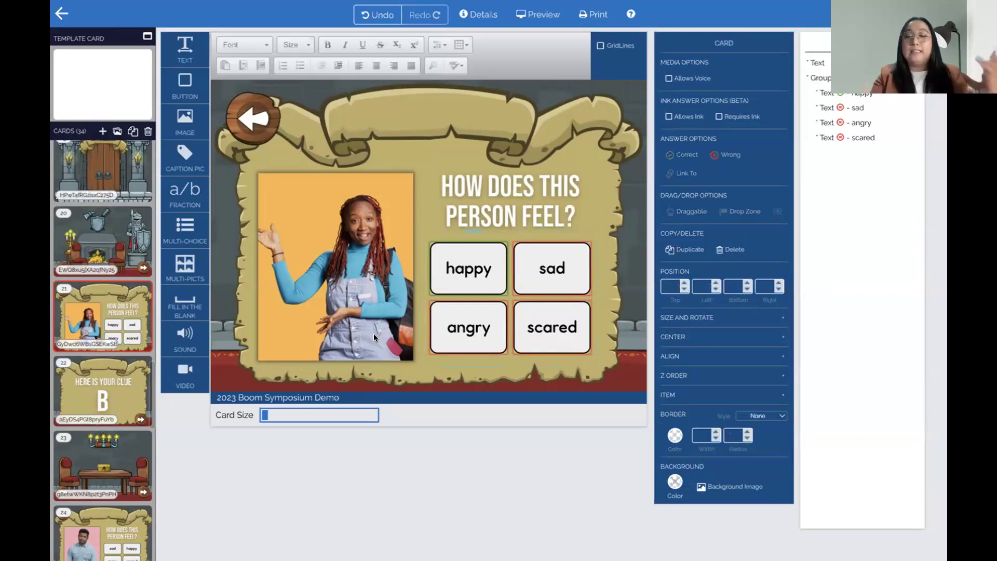
click(252, 119)
click(367, 181)
click(263, 126)
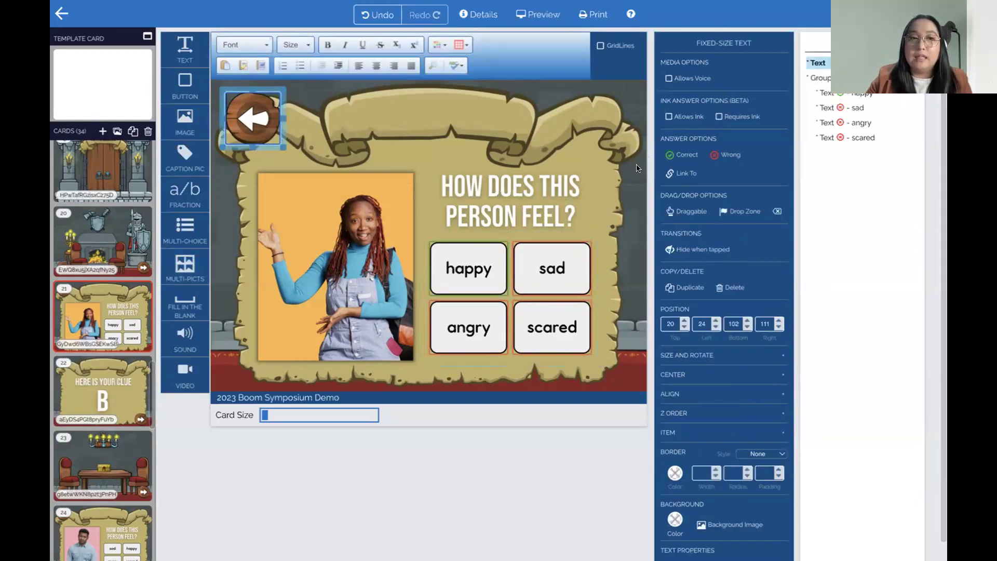
Link the quiz's back arrow to card 20 and the happy answer to card 22
click(685, 173)
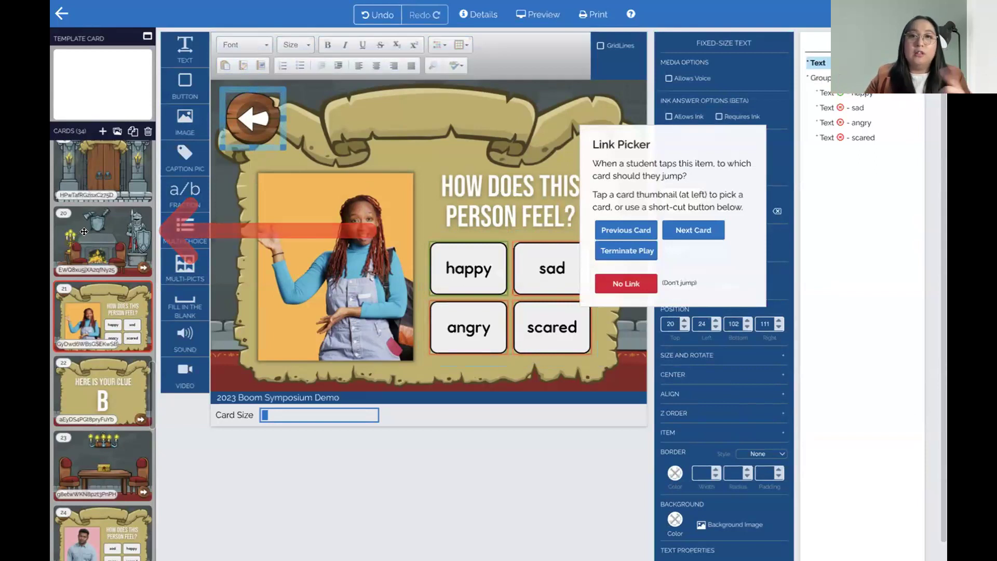
click(84, 232)
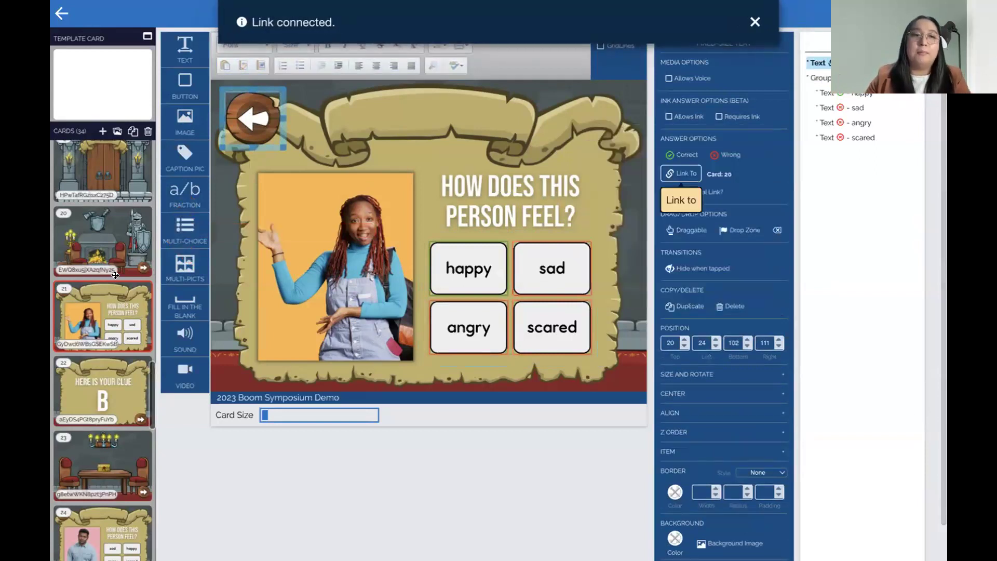
click(354, 151)
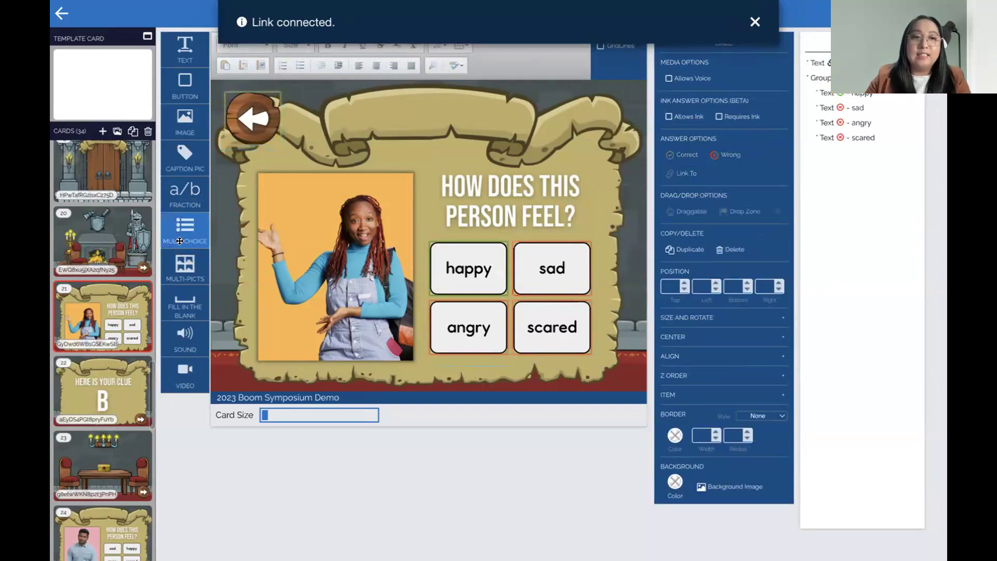
click(493, 267)
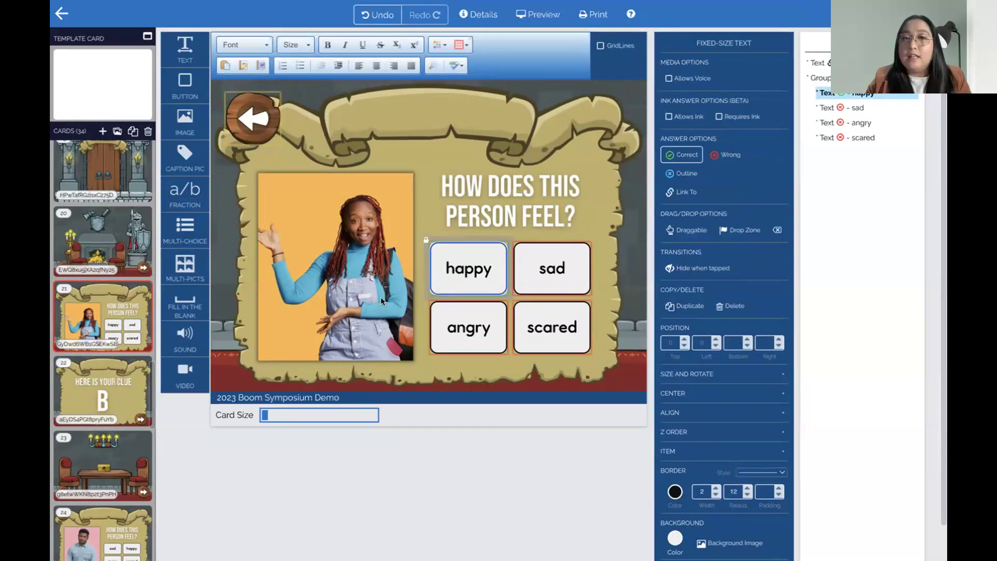
click(683, 189)
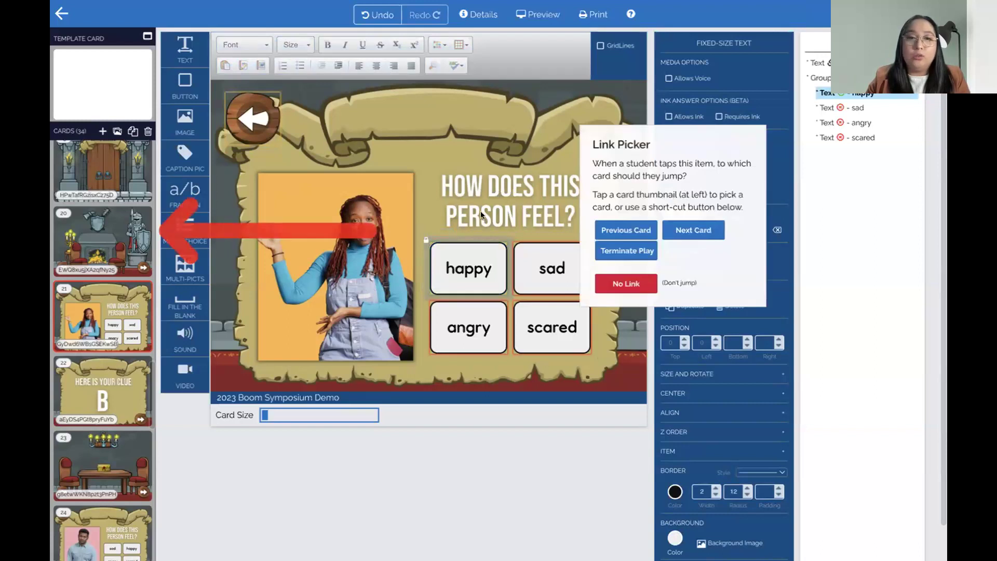
click(87, 396)
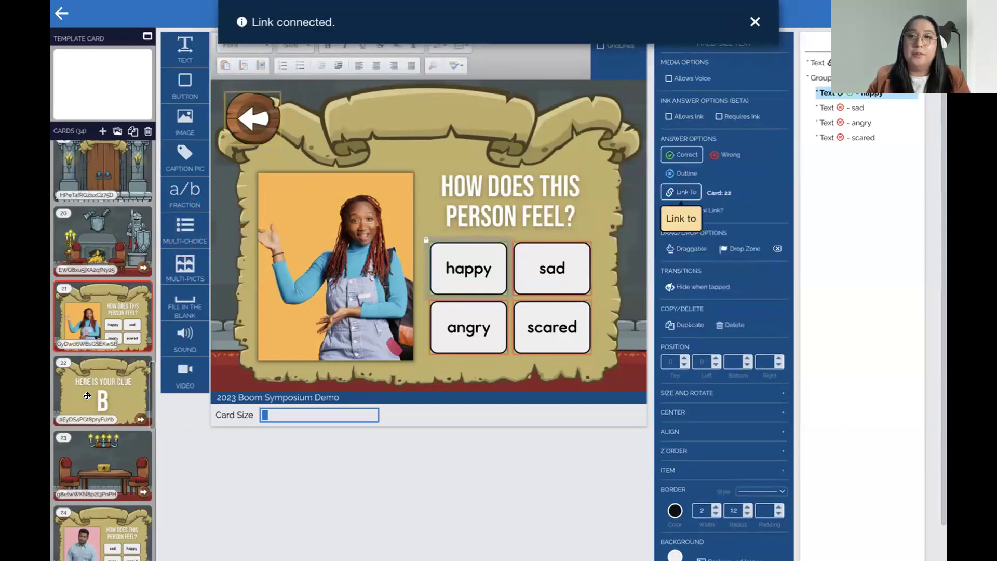
Link card 22's clue B forward arrow to card 20, then return to card 19
click(87, 396)
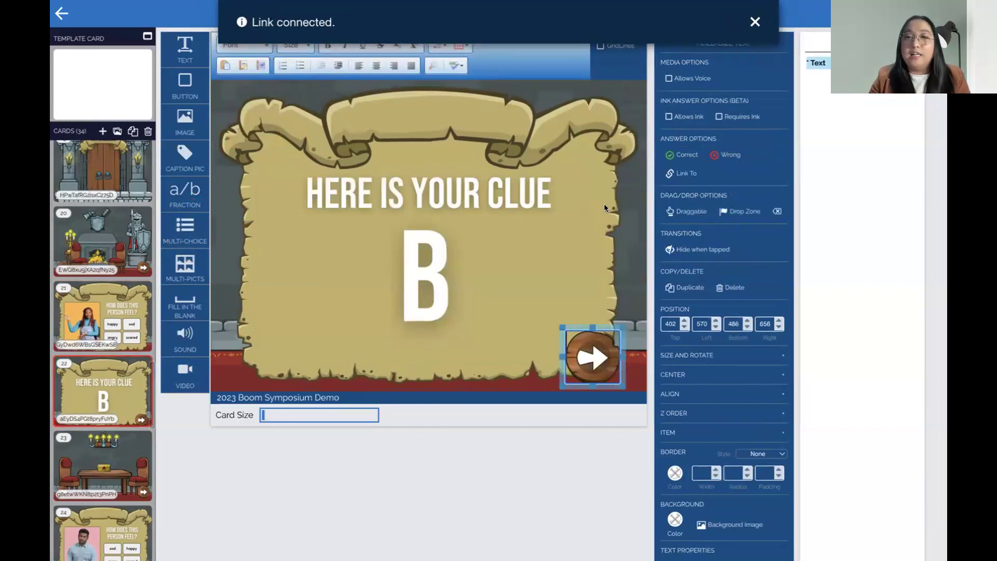
click(675, 174)
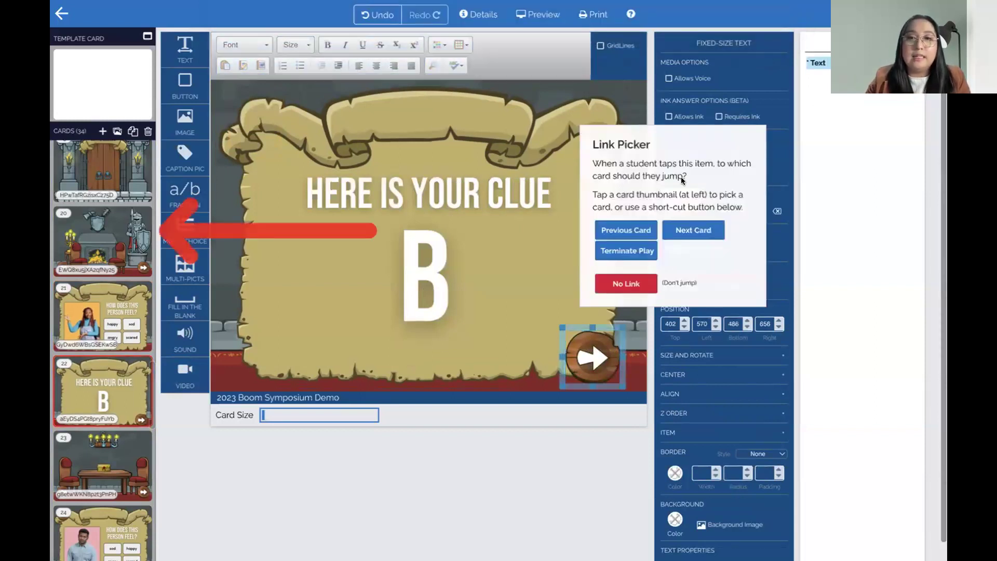
click(98, 236)
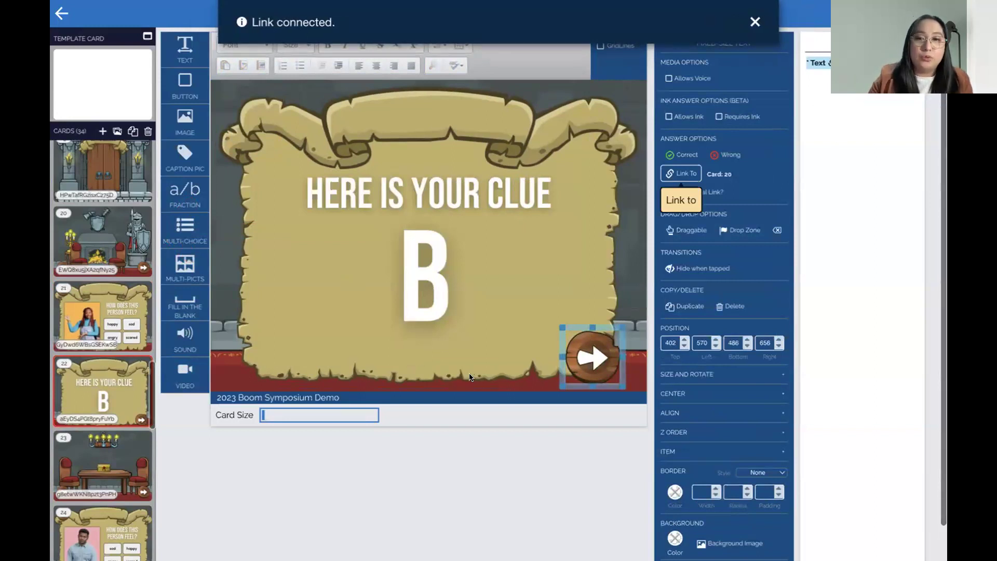
click(124, 238)
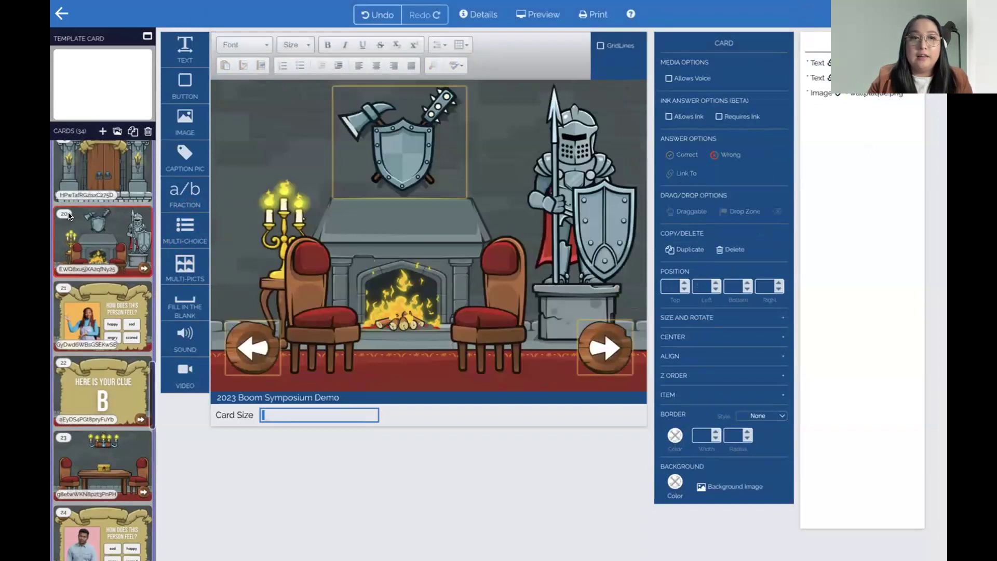
scroll(140, 167, up, 1)
click(150, 154)
Preview the deck through the door and shield to the quiz, testing its back arrow
click(538, 14)
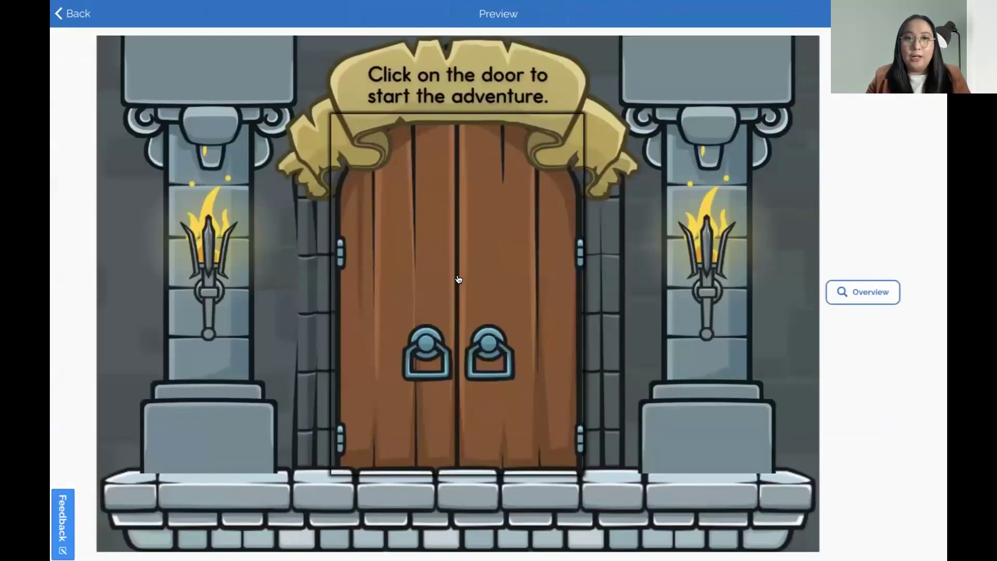
click(460, 275)
click(432, 186)
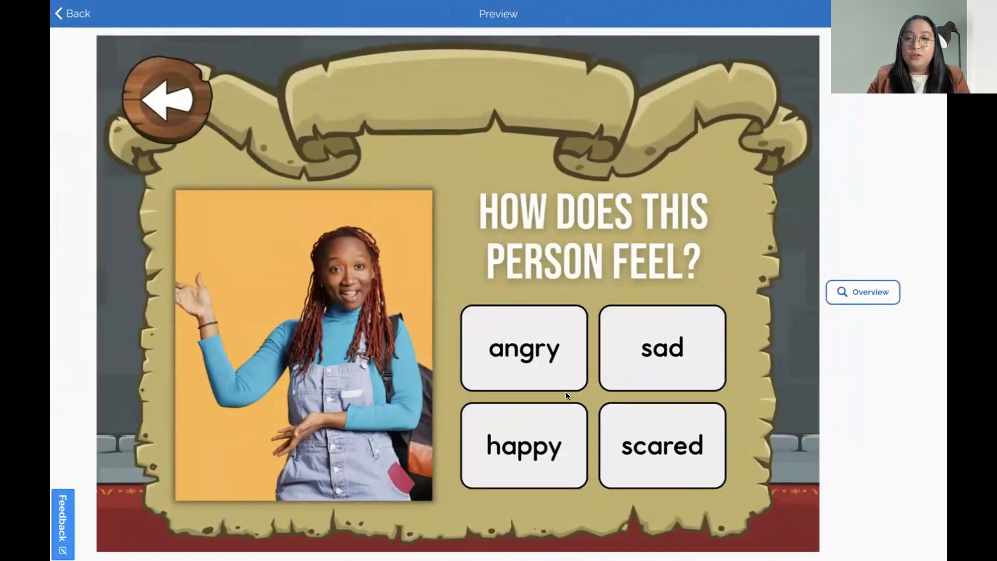
click(523, 422)
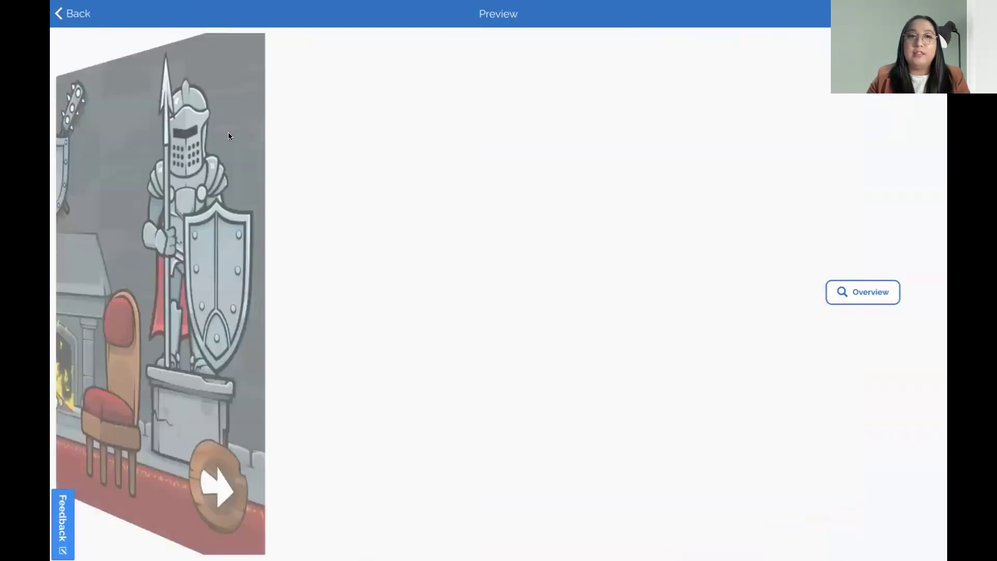
click(416, 129)
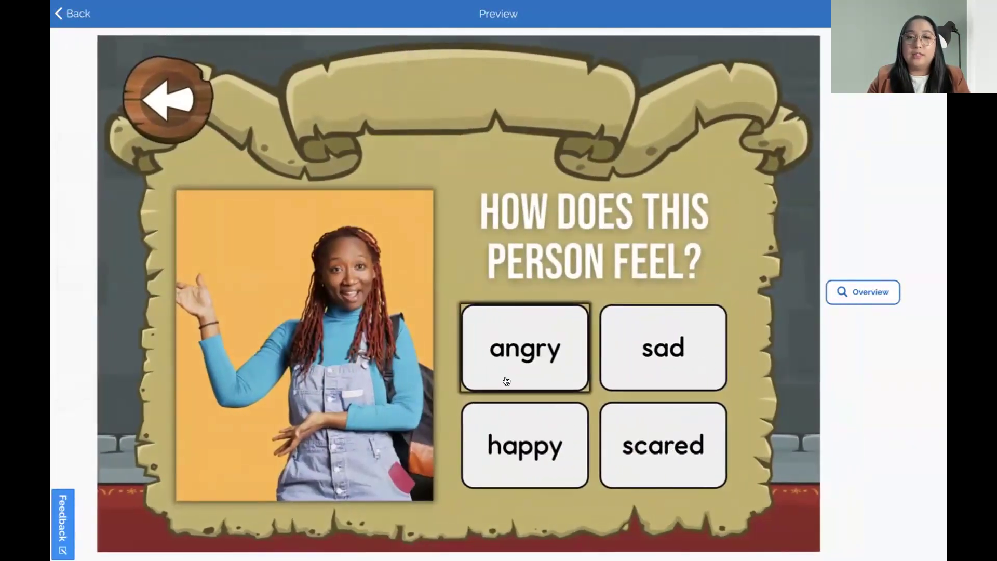
Answer happy to reach clue B, return to the fireplace, and quit the preview
click(508, 420)
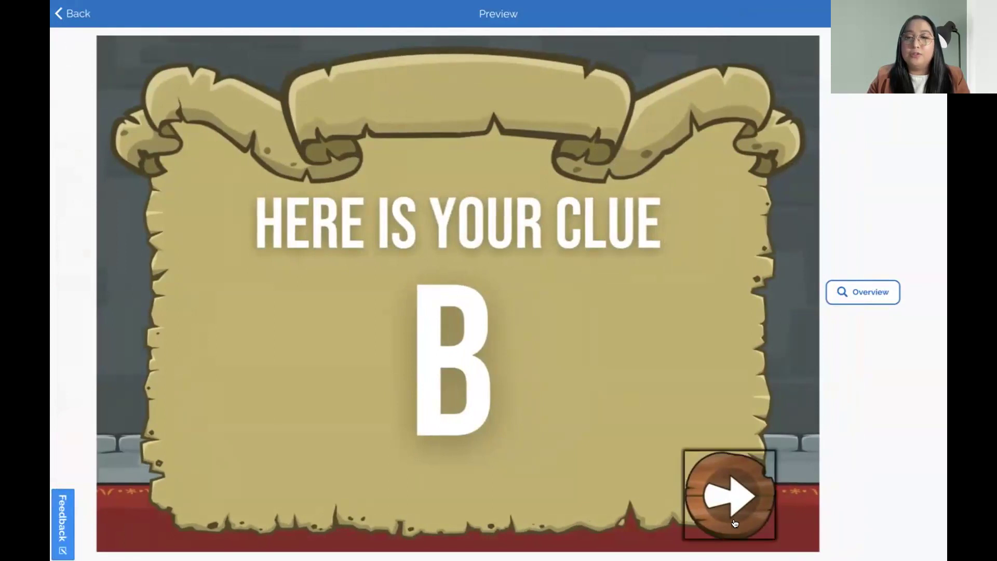
click(734, 519)
mouse_move(86, 8)
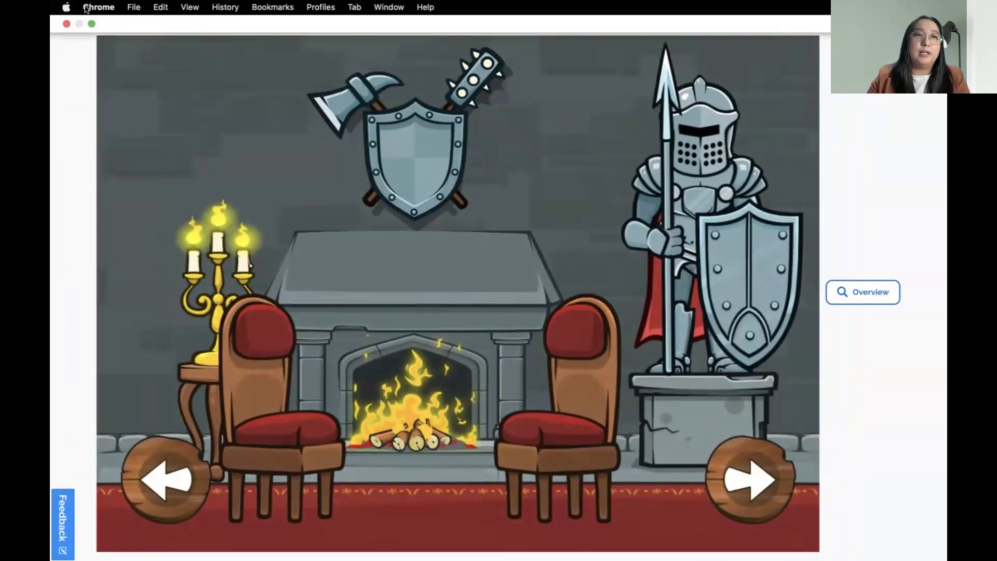
click(64, 12)
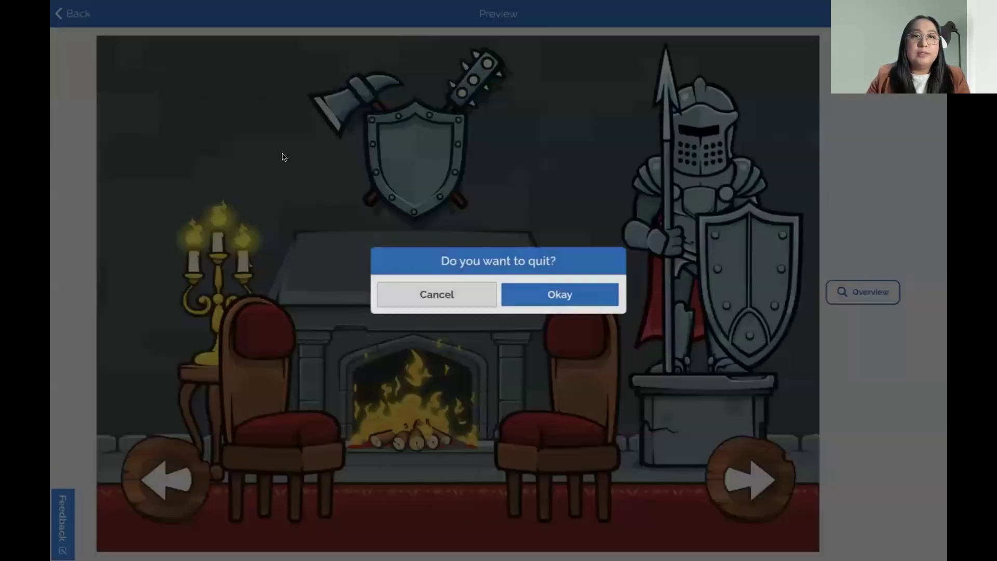
click(525, 296)
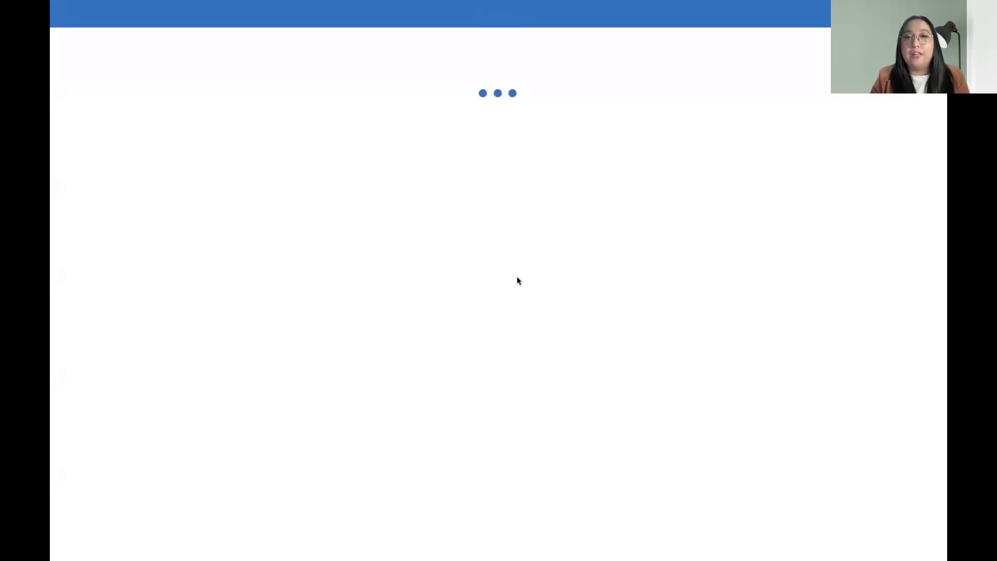
Compare earlier cards 6 and 7, then step through cards 20–23 to the dining-table room
scroll(53, 482, down, 4)
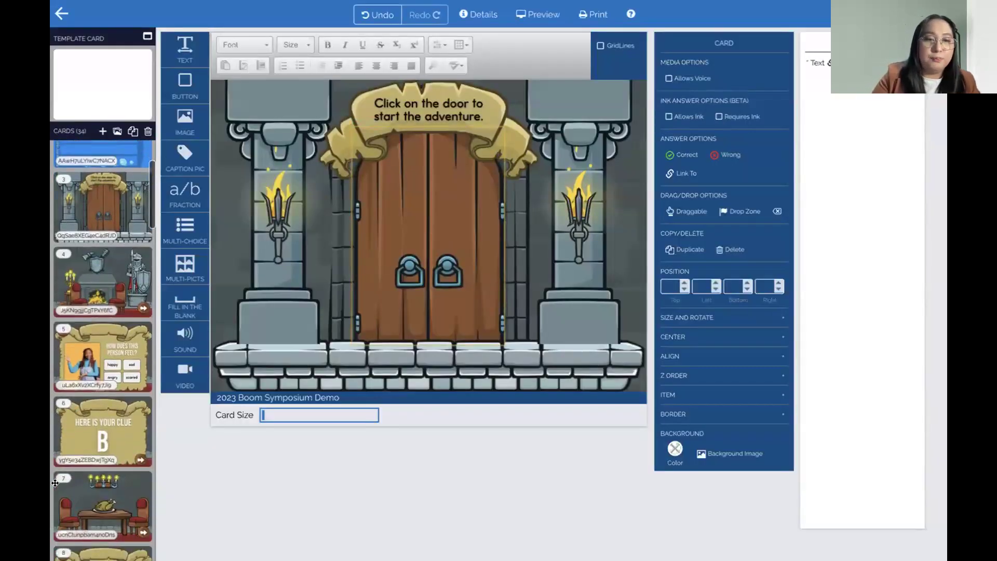
click(76, 415)
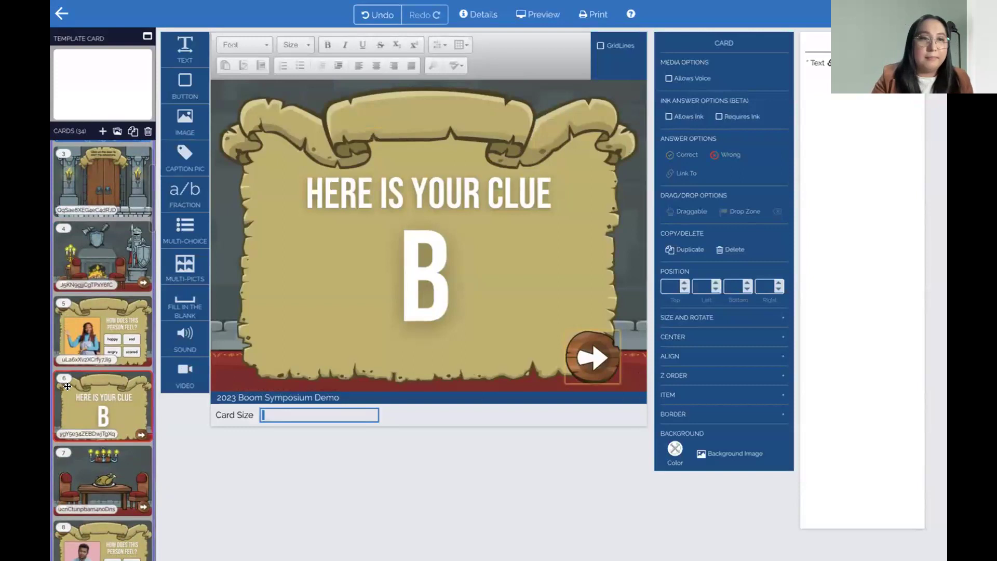
scroll(87, 372, up, 1)
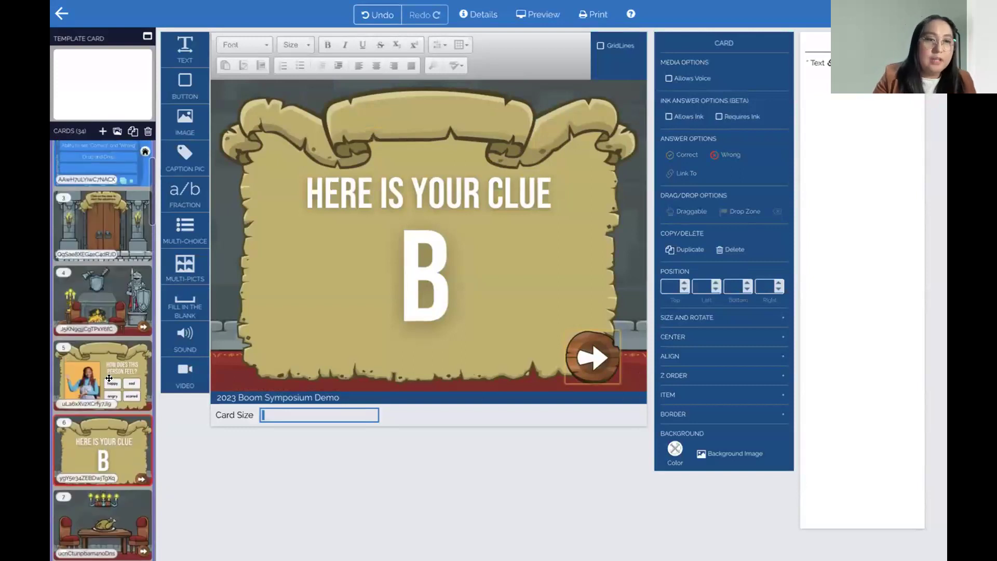
scroll(99, 438, down, 2)
click(99, 445)
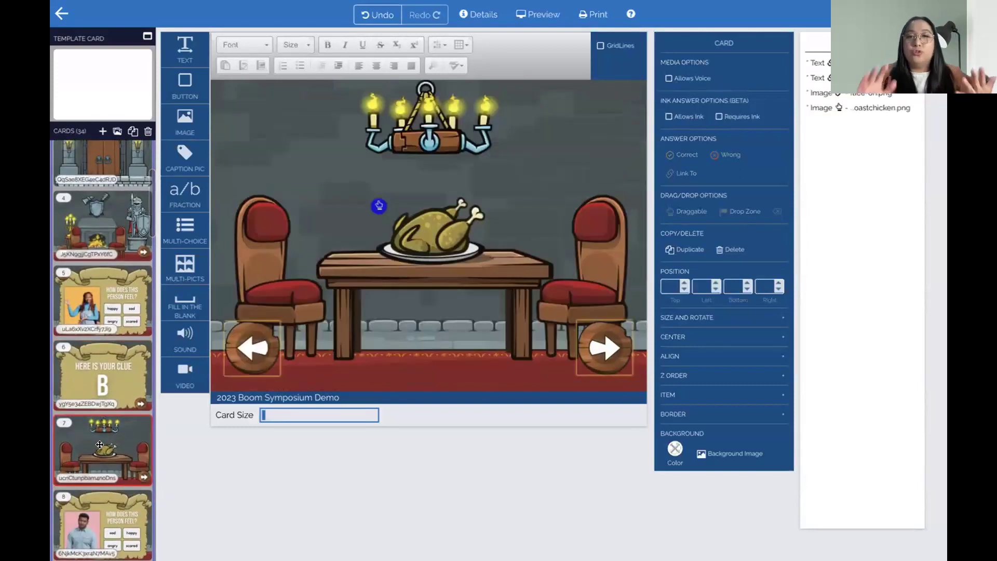
scroll(99, 418, down, 20)
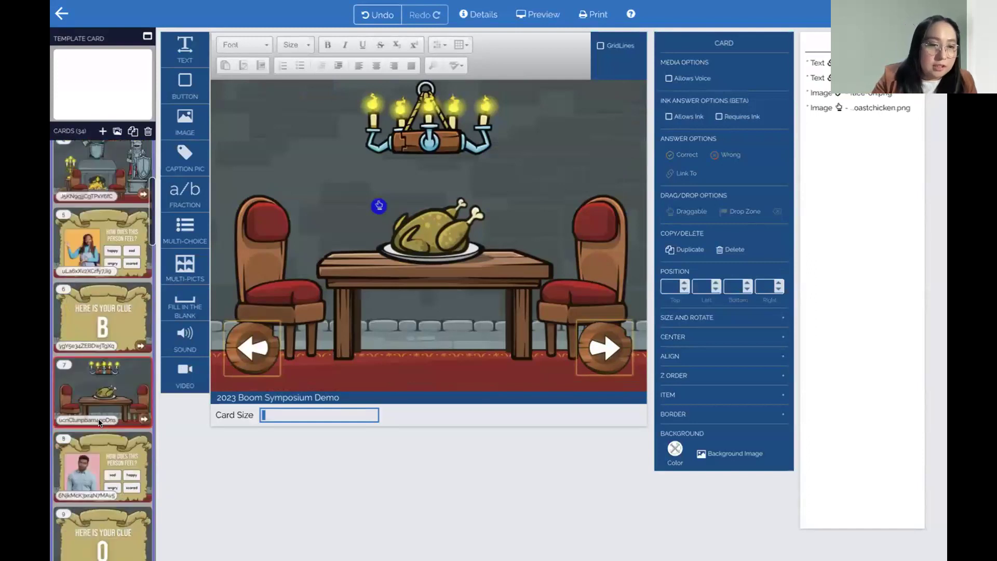
scroll(99, 418, down, 4)
scroll(105, 256, up, 2)
click(107, 252)
click(109, 345)
click(109, 410)
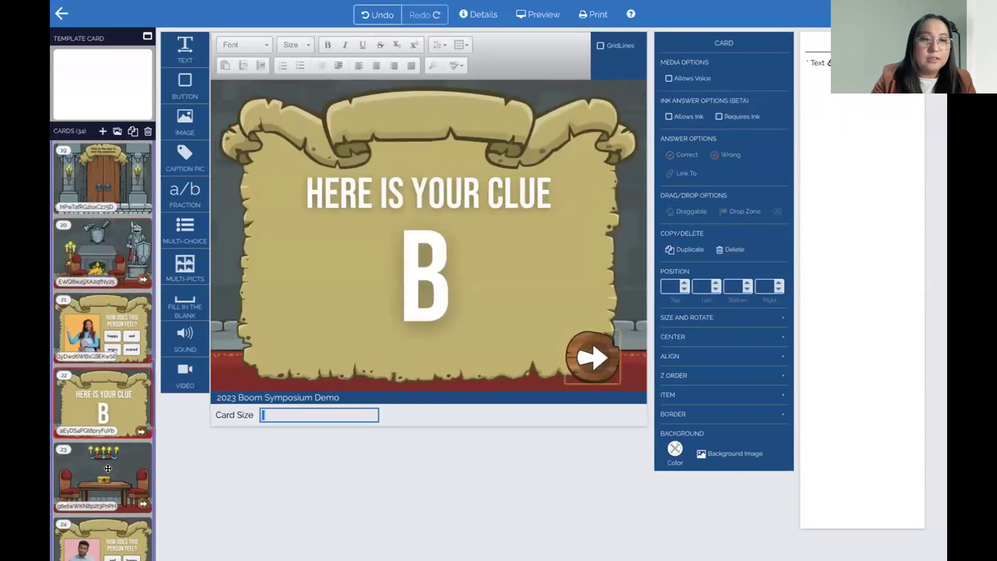
click(107, 469)
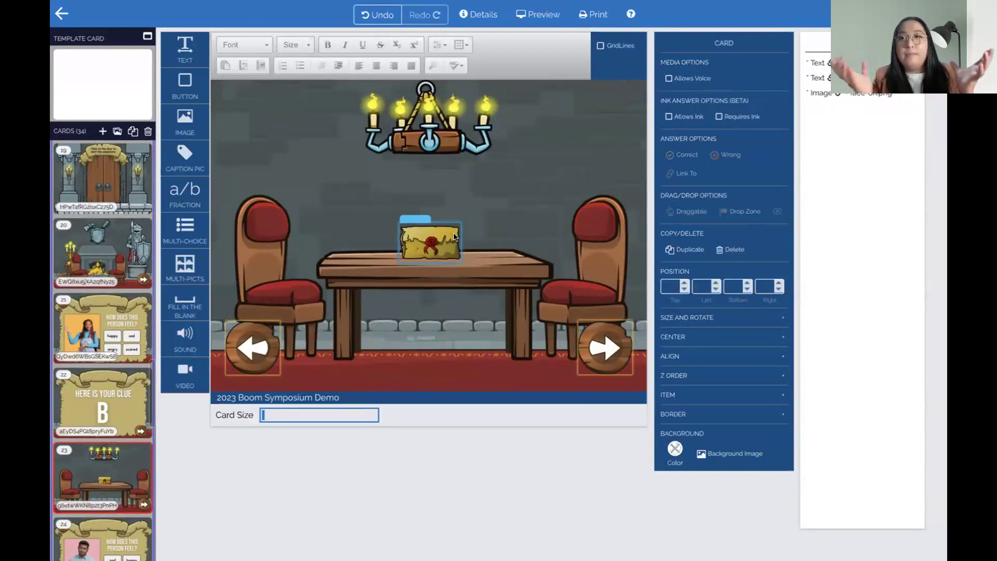
Add a draggable, enlarged roast chicken image onto card 23's table
drag(185, 122, 313, 204)
scroll(543, 260, down, 5)
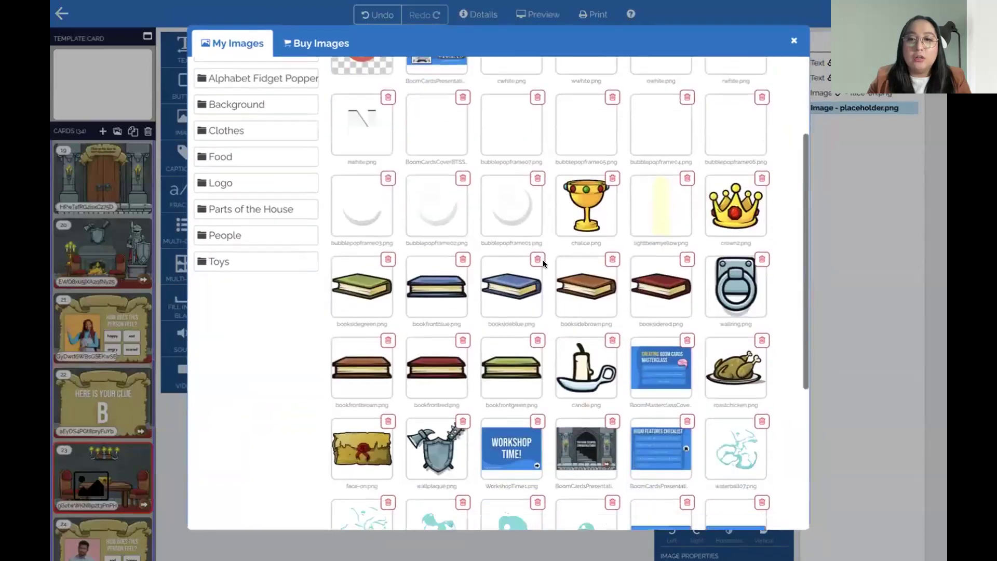
click(720, 293)
drag(353, 208, 433, 225)
click(669, 211)
drag(496, 194, 523, 178)
drag(465, 220, 449, 221)
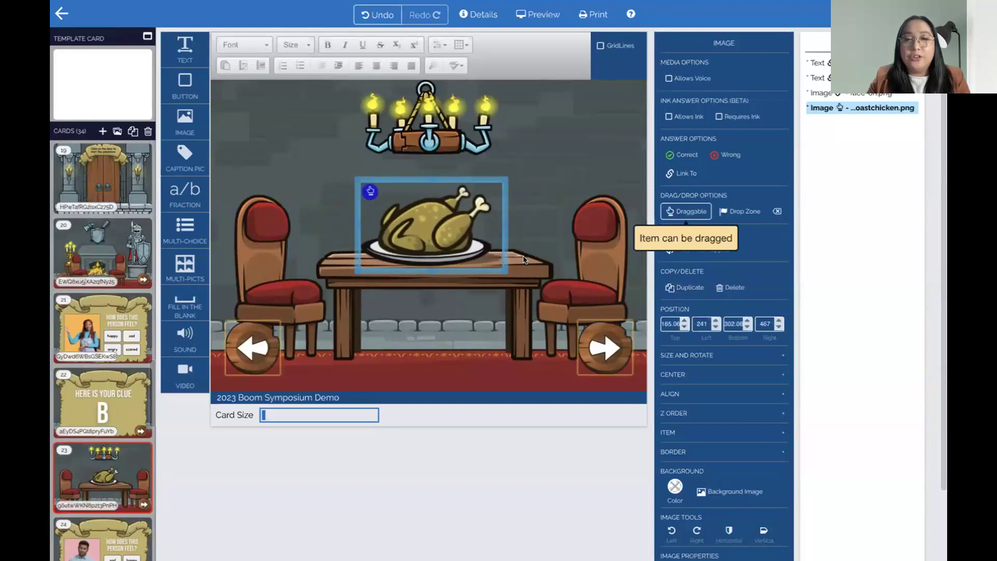
click(523, 260)
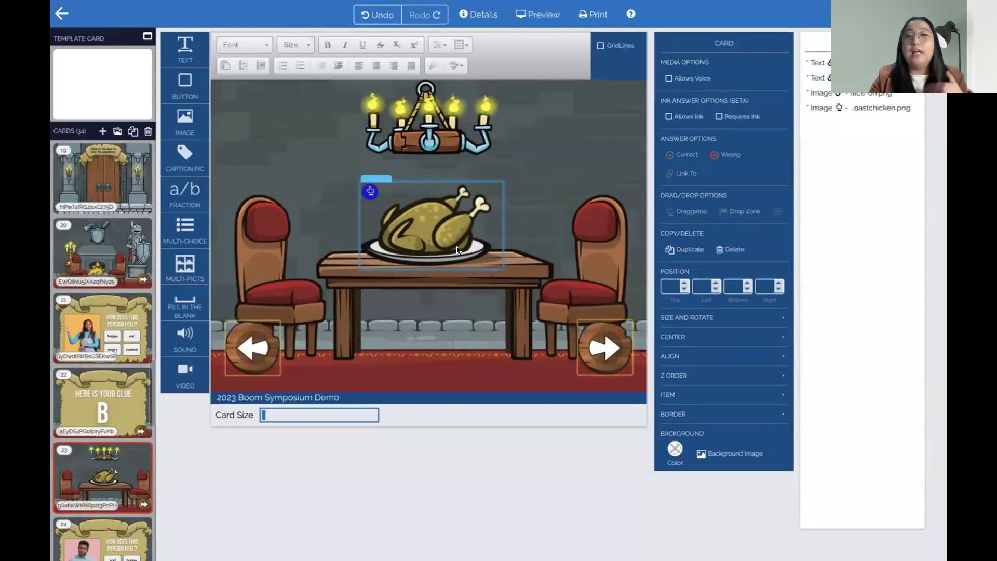
Slide the roast chicken to the table's right end to uncover the envelope
drag(420, 231, 537, 225)
scroll(77, 430, down, 2)
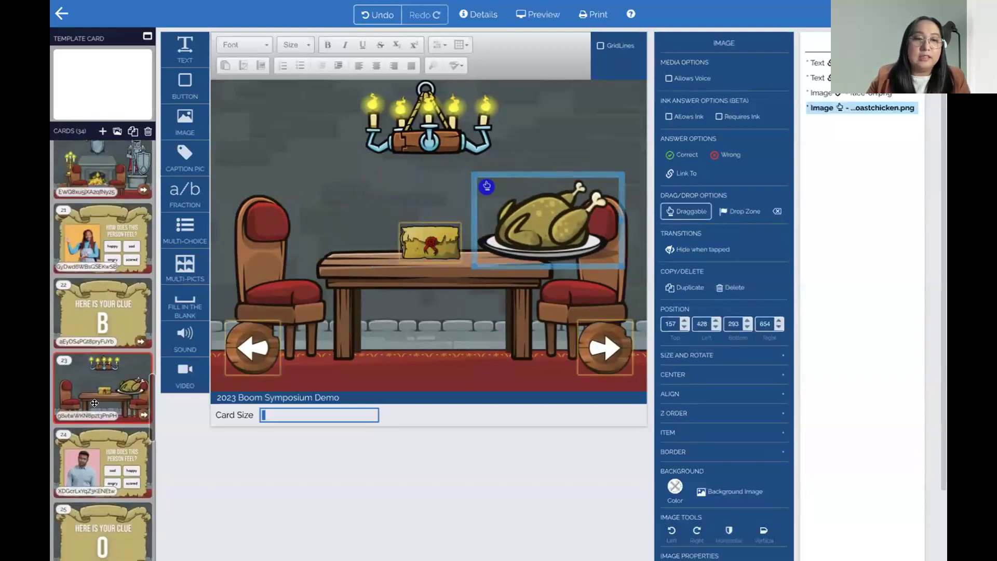
scroll(88, 404, down, 2)
scroll(88, 403, up, 1)
Link the wax-sealed envelope on card 23 to card 24
click(435, 246)
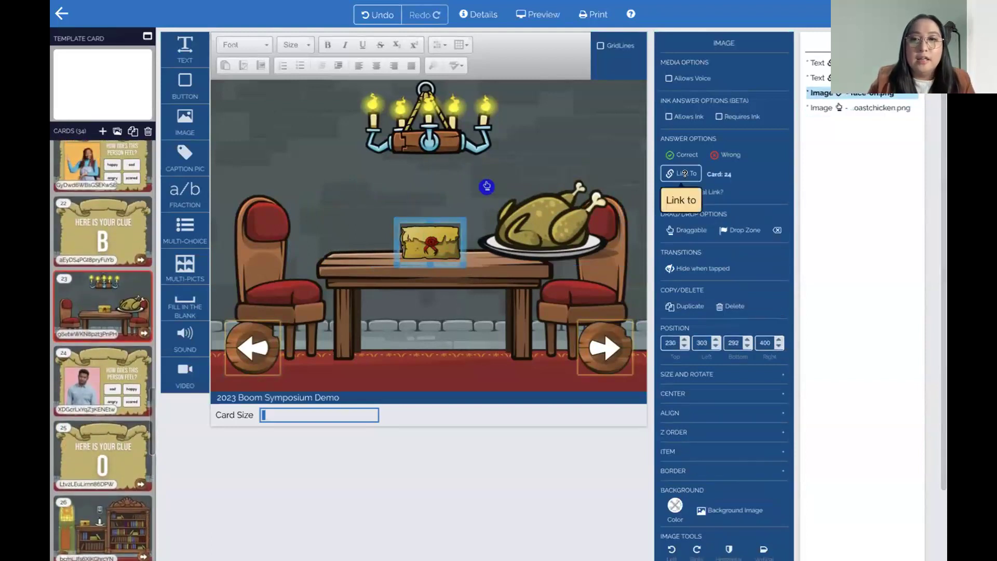
click(680, 173)
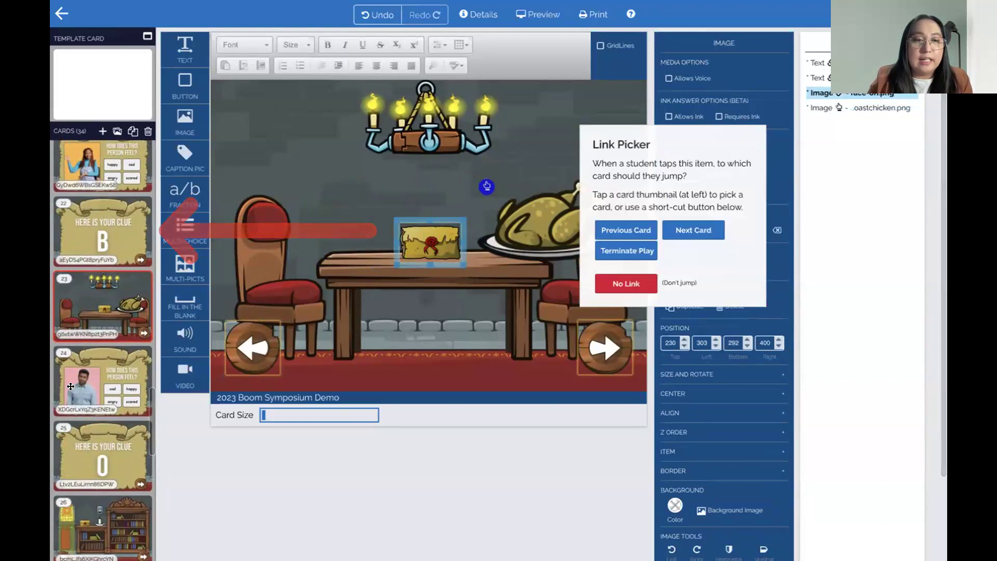
click(71, 387)
Move the chicken back over the envelope, then open card 24 and select its answers
click(521, 217)
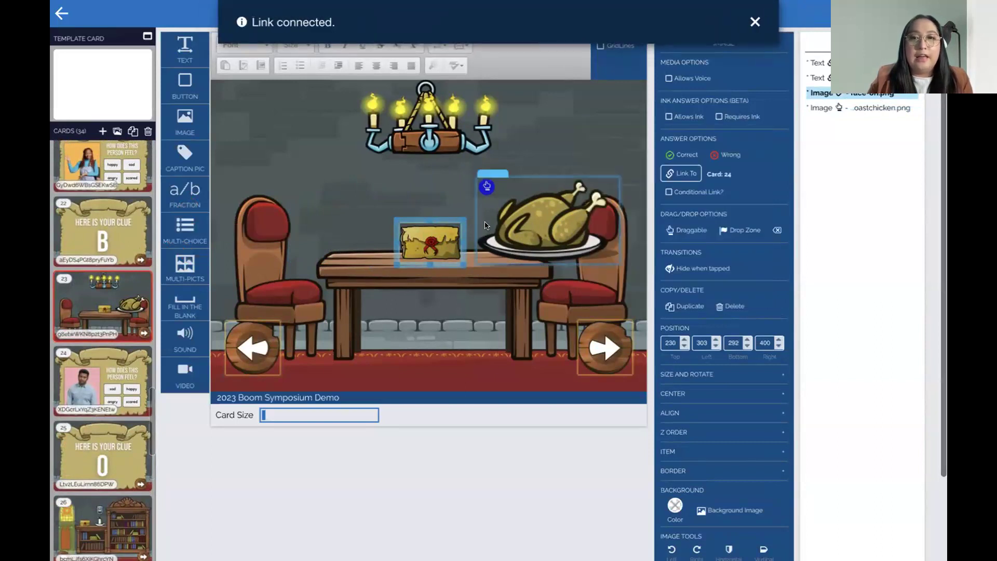
drag(520, 217, 406, 231)
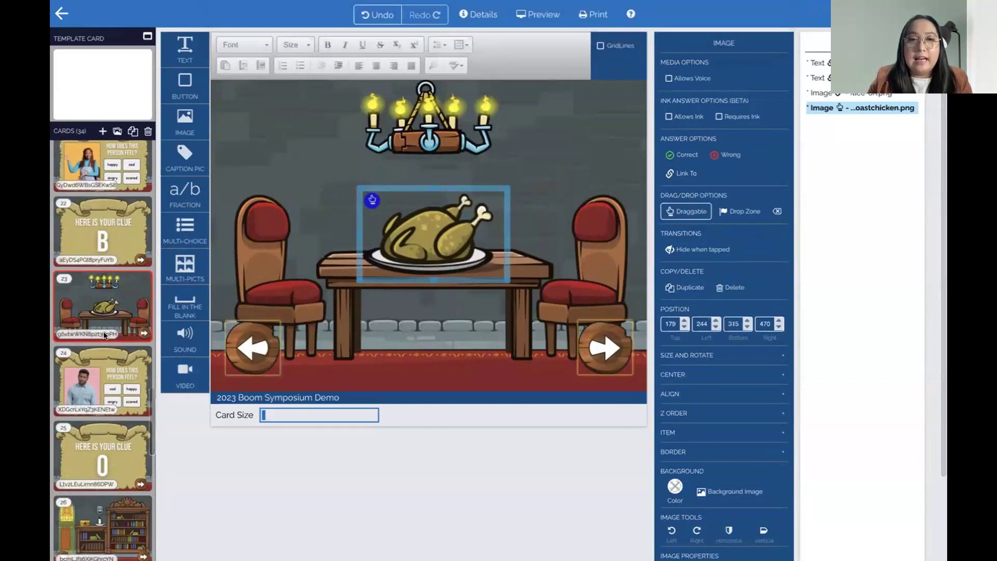
click(91, 357)
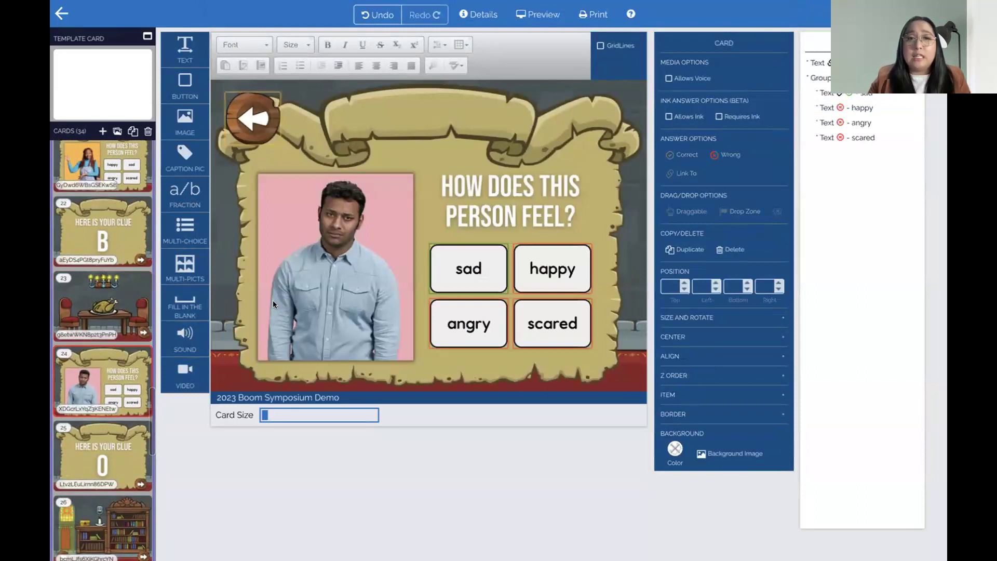
click(502, 279)
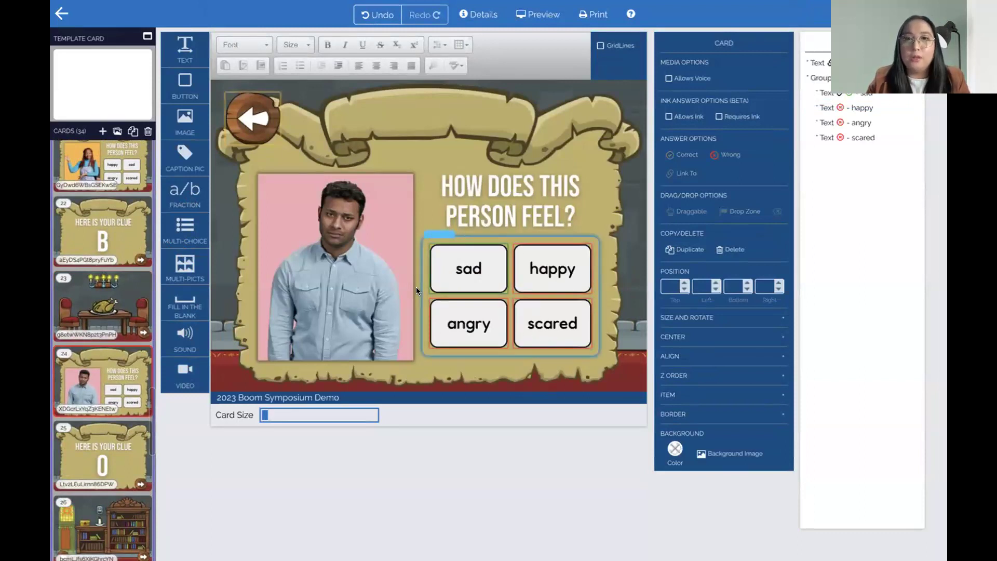
Check the card the 'sad' answer links to and where card 25's next arrow leads
click(478, 258)
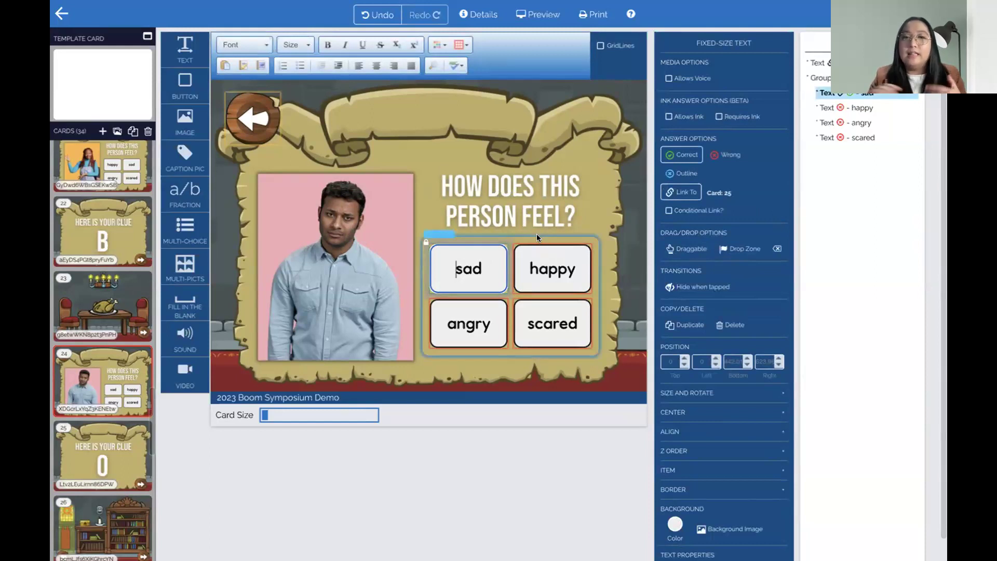
click(111, 456)
click(96, 400)
click(116, 429)
click(599, 347)
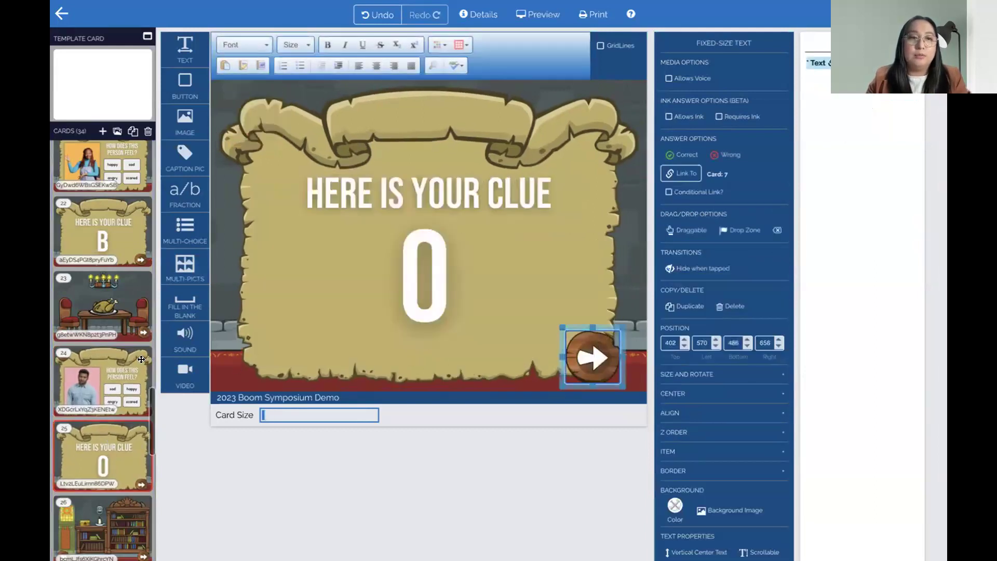
Go back to card 24, scroll the card list and open card 26, the bookshelf library scene
click(125, 378)
scroll(110, 420, down, 2)
click(110, 424)
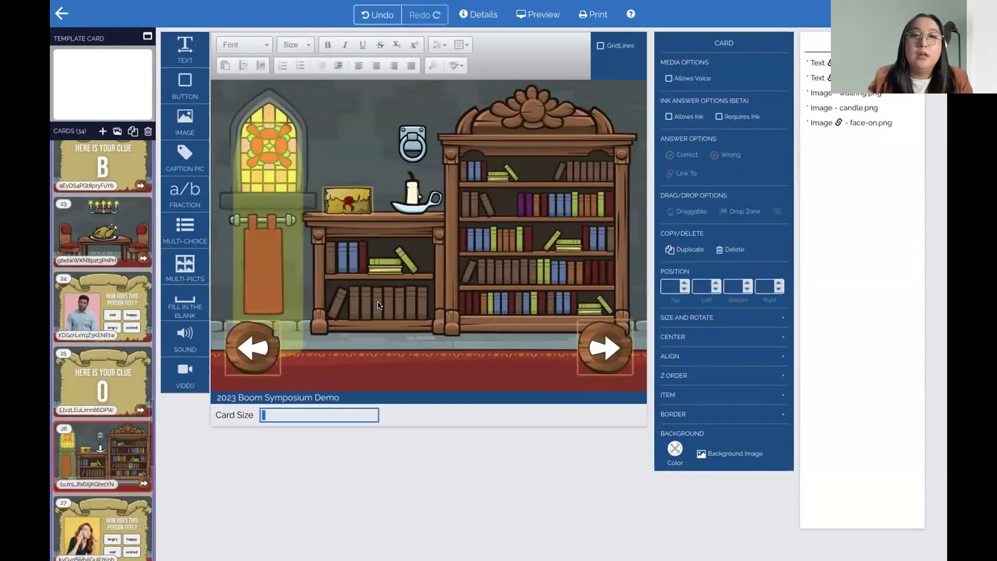
Add a resized bookfrontgreen.png over the shelf envelope and duplicate it twice into a stack
drag(185, 122, 415, 239)
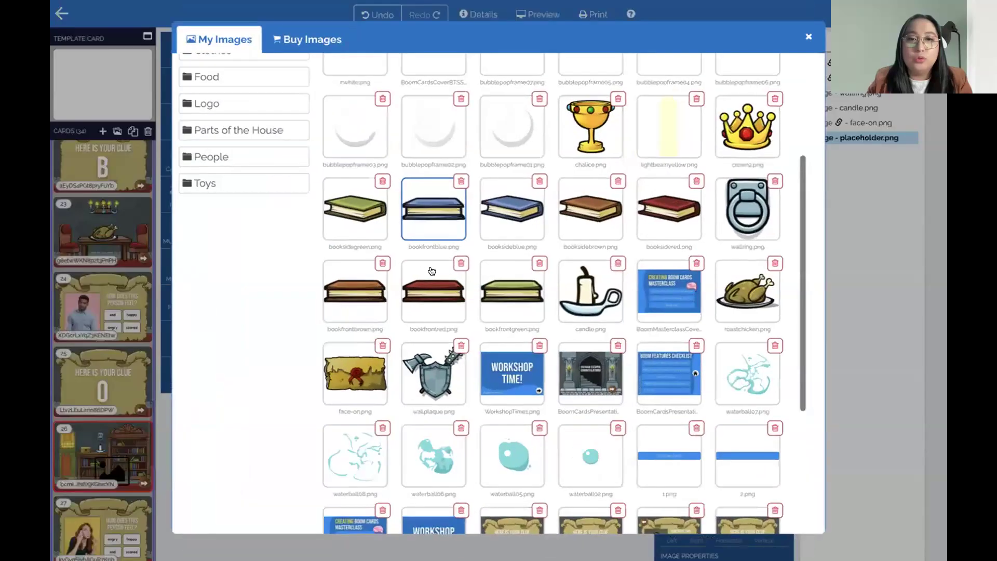
click(511, 291)
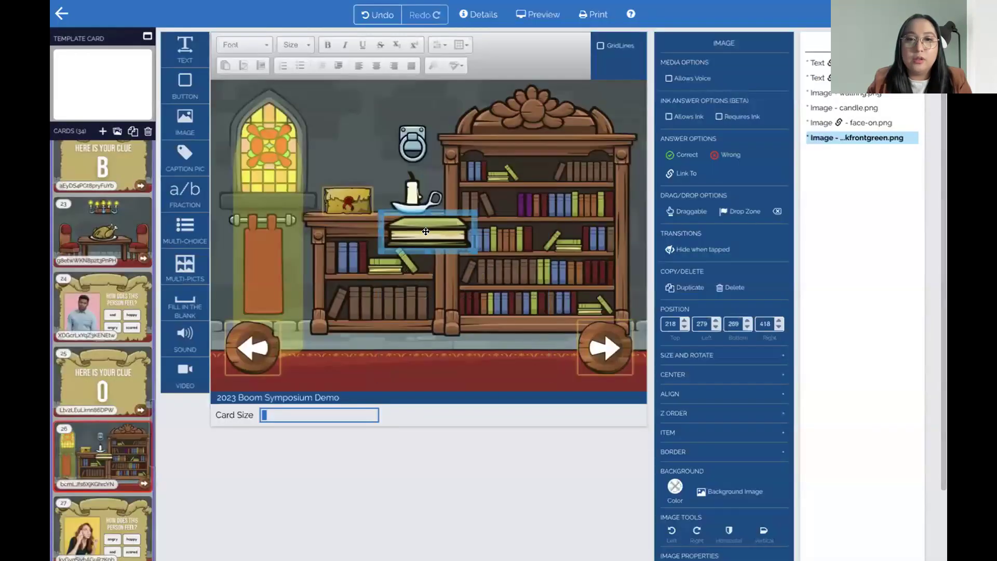
drag(434, 188, 397, 197)
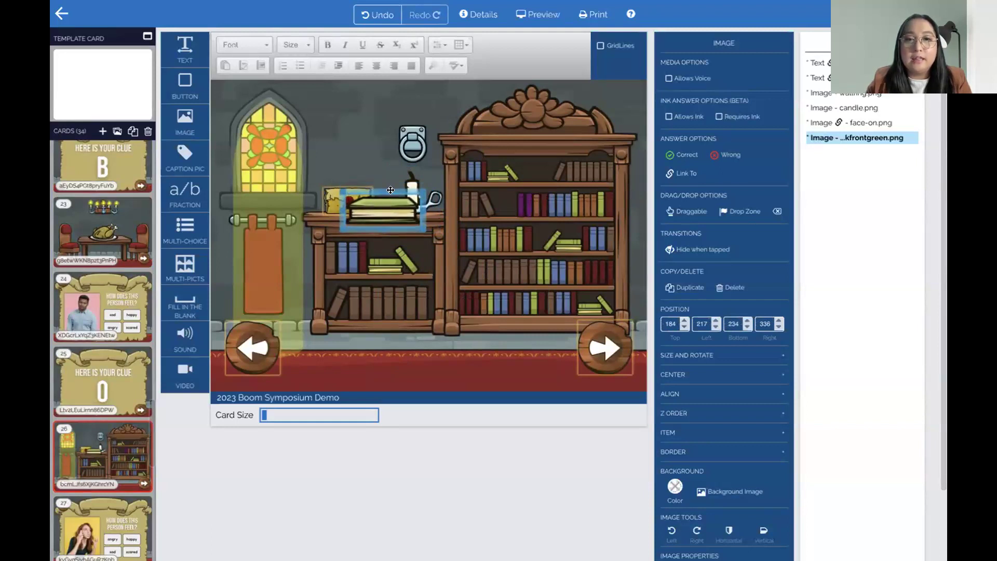
drag(391, 190, 361, 180)
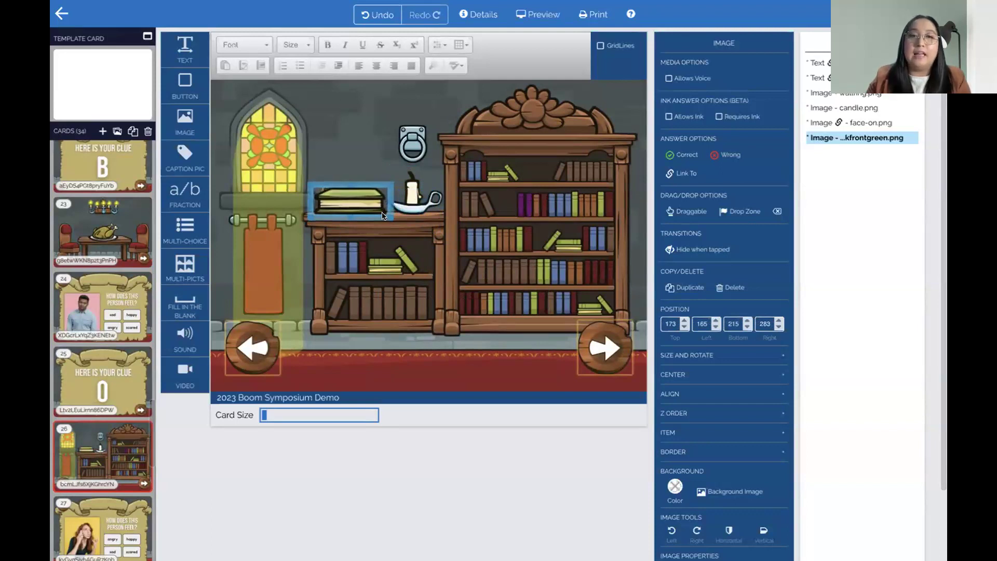
click(685, 287)
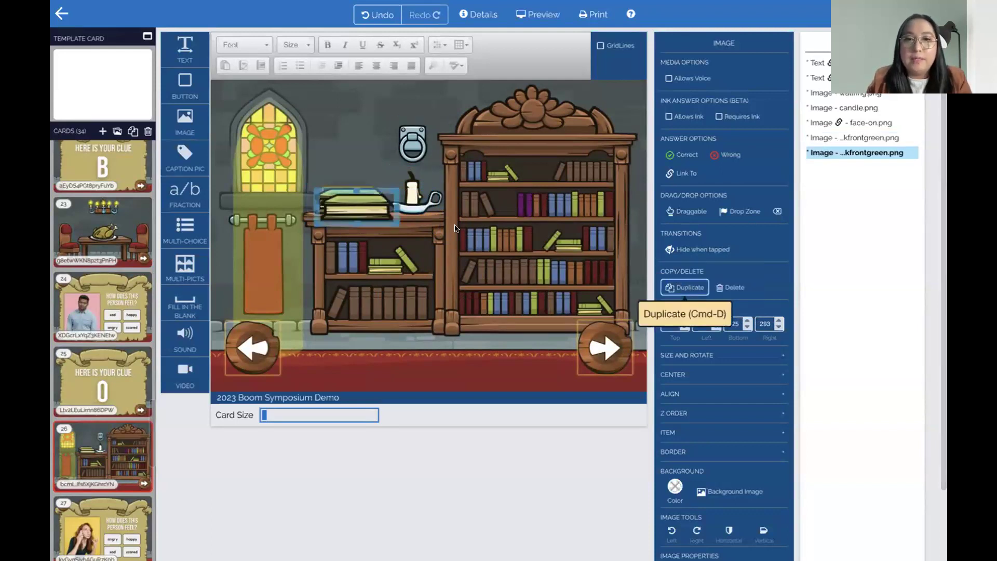
drag(385, 186, 377, 166)
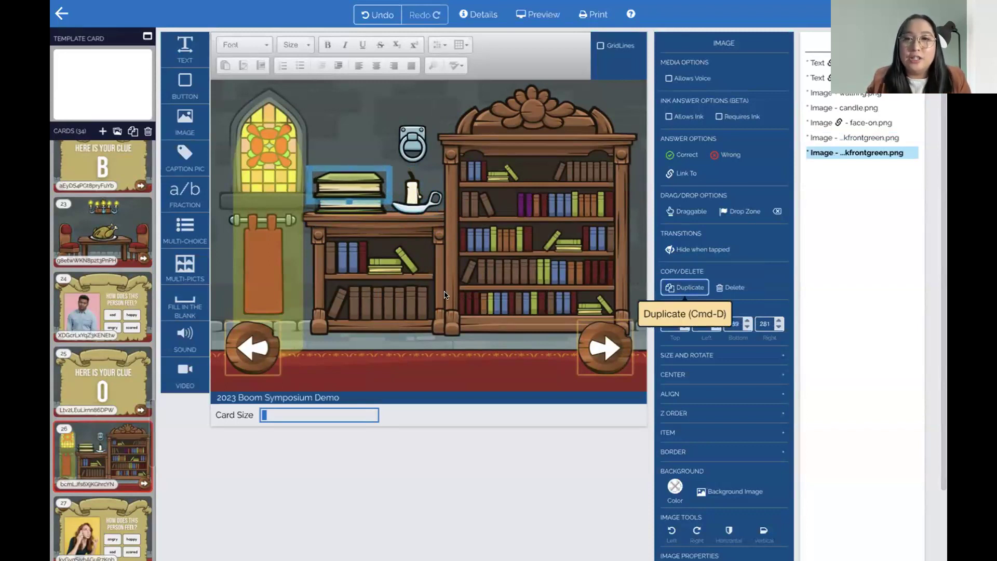
click(698, 287)
drag(378, 172, 369, 149)
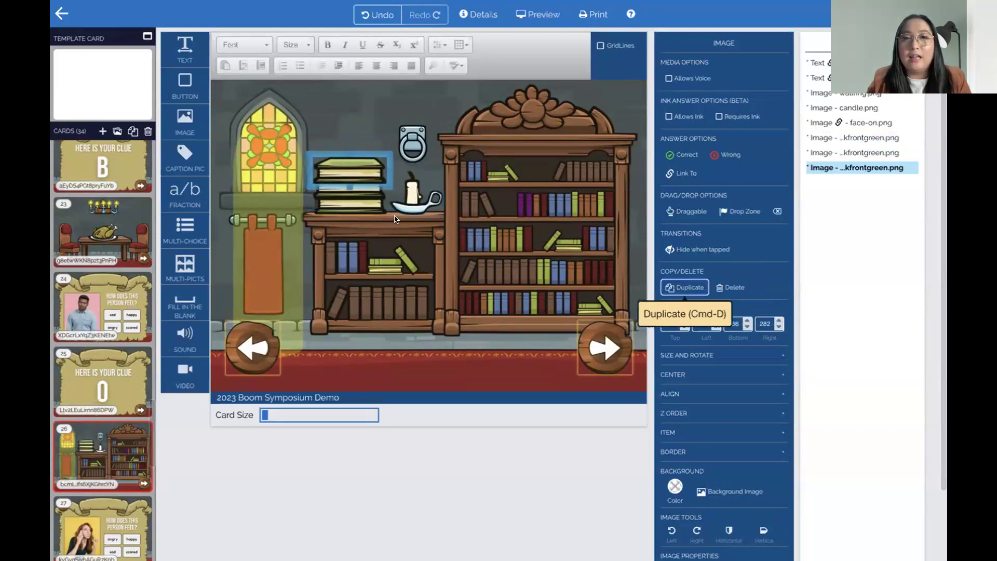
Swap the top book's picture to a red book and a lower one to brown
click(385, 292)
double_click(371, 173)
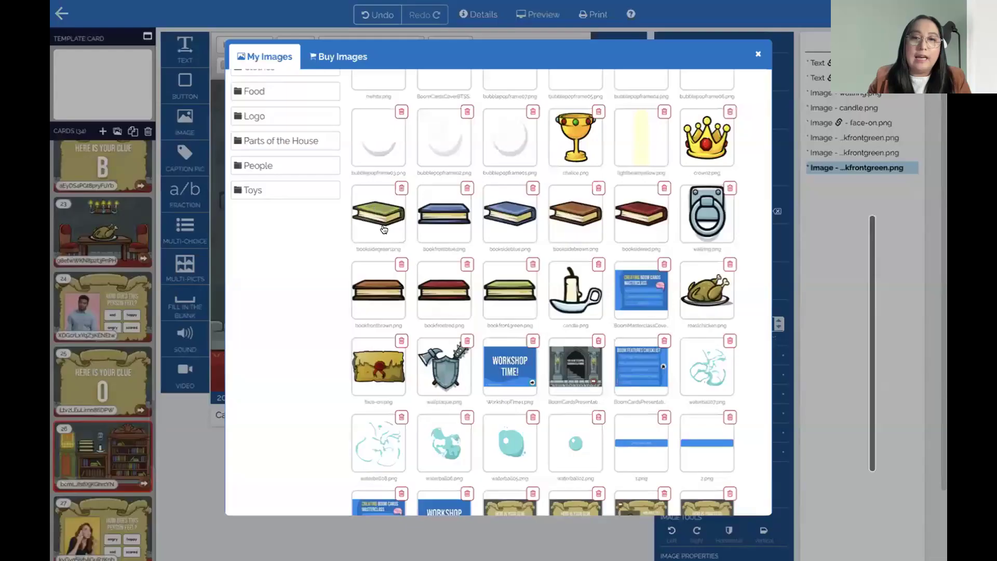
click(445, 304)
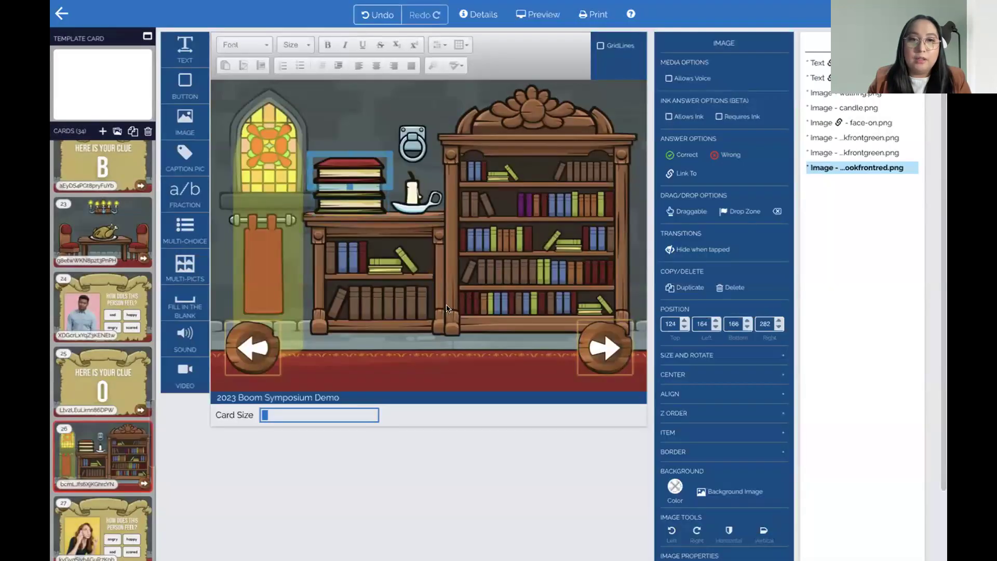
double_click(358, 189)
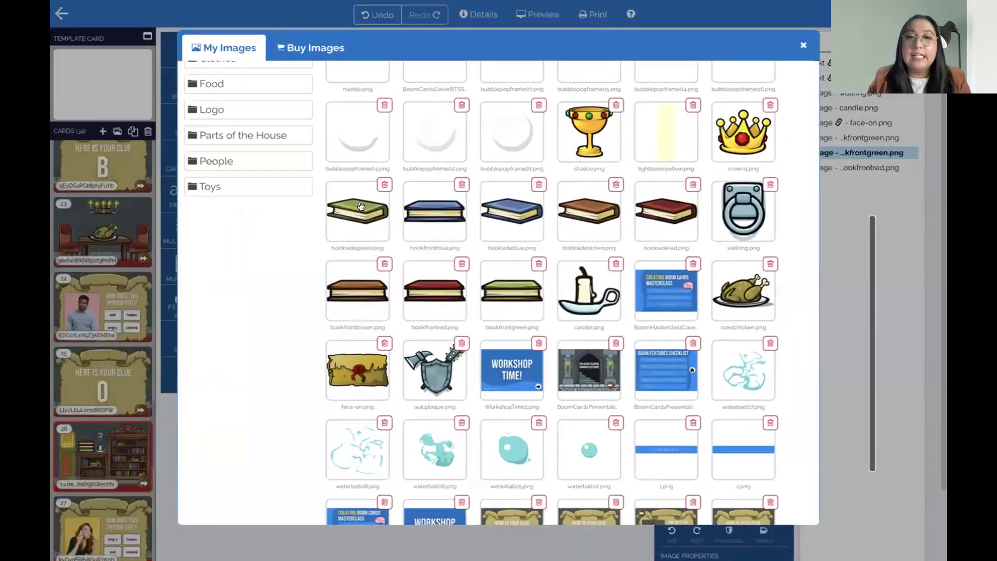
click(371, 289)
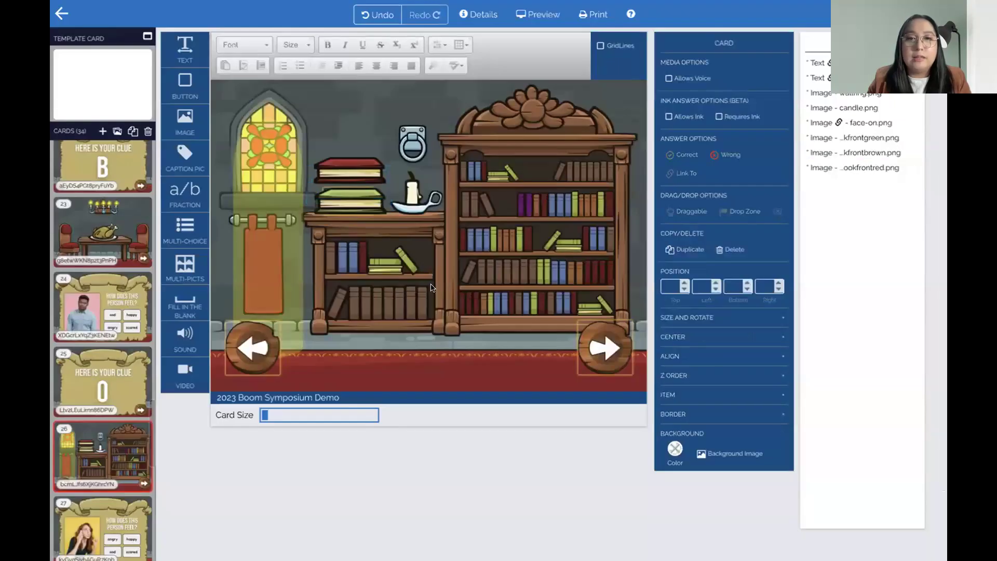
Duplicate the red book onto the top of the stack and turn it blue
click(362, 169)
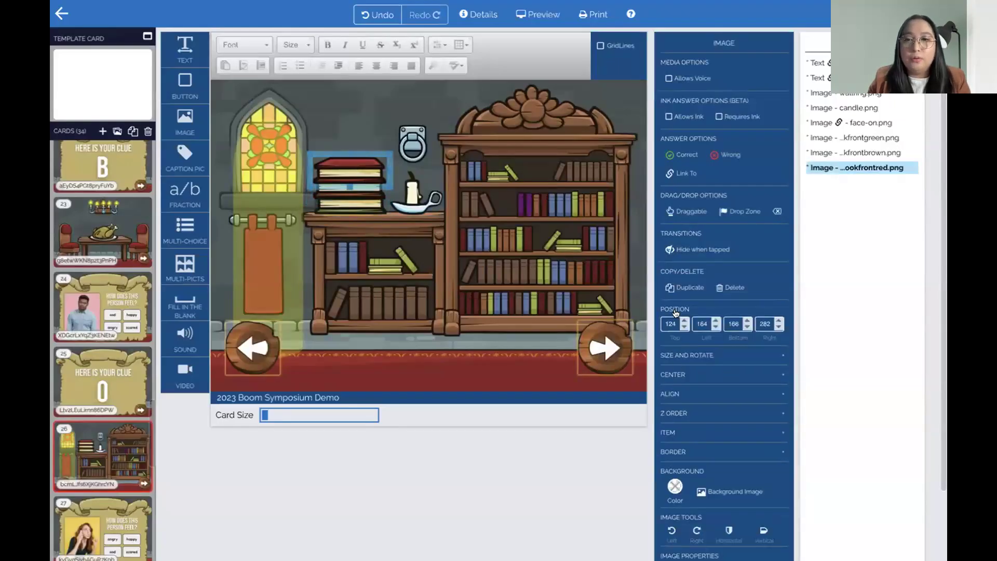
click(684, 287)
mouse_move(378, 151)
mouse_down()
mouse_move(378, 130)
mouse_move(372, 149)
mouse_up()
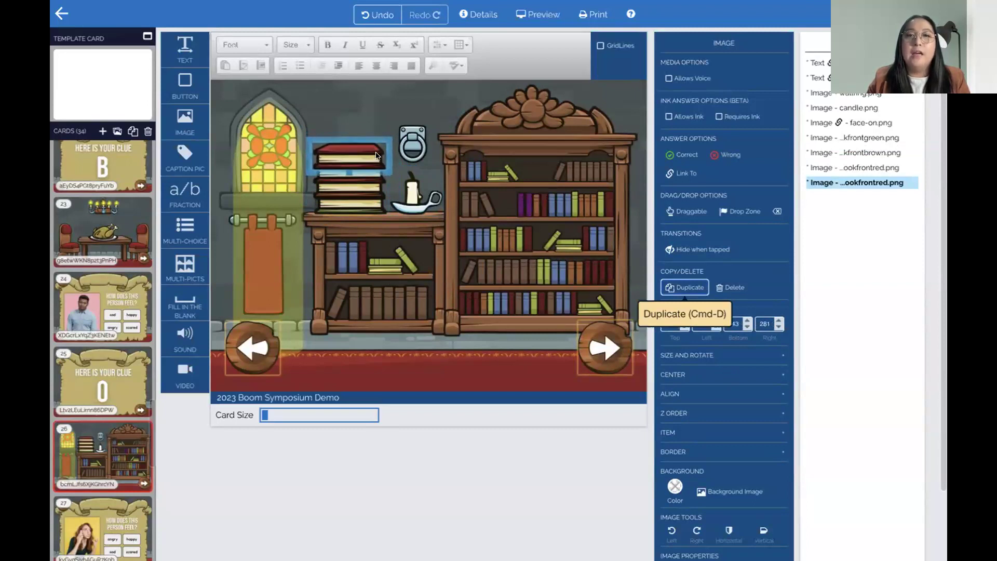
double_click(375, 155)
click(434, 211)
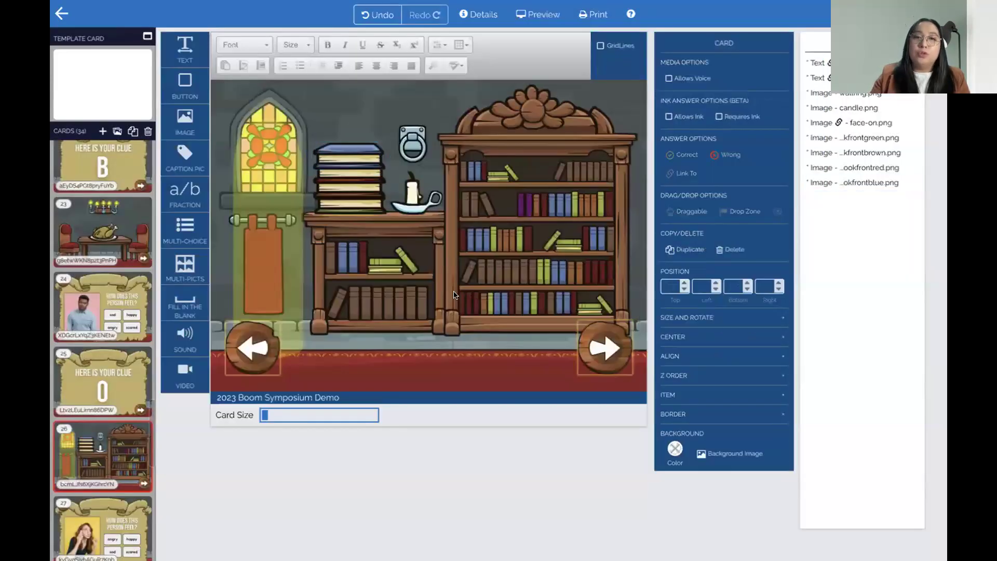
Undo the accidental resize and set the blue book to hide when tapped
drag(373, 172, 373, 148)
key(ctrl+z)
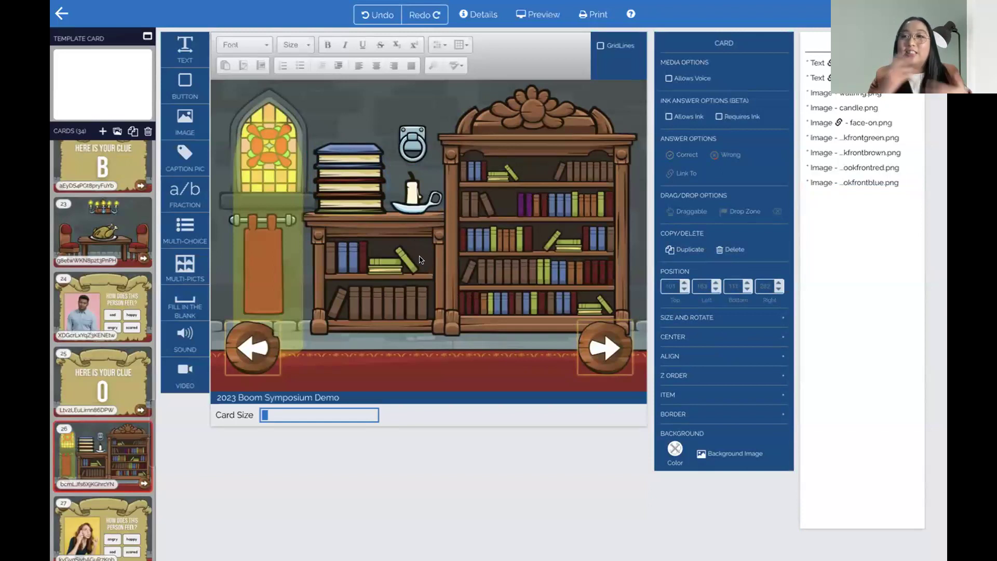
click(318, 155)
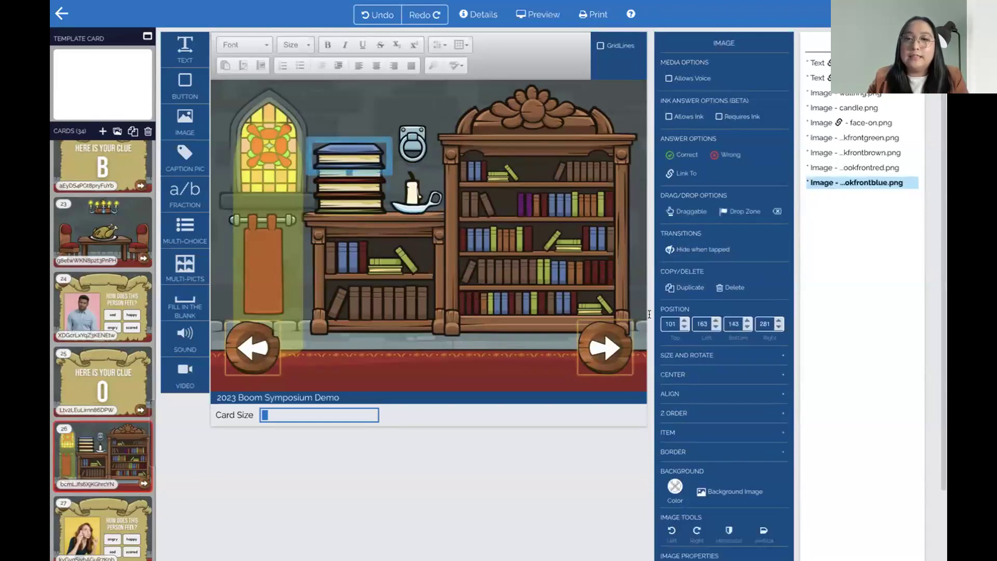
scroll(707, 358, down, 2)
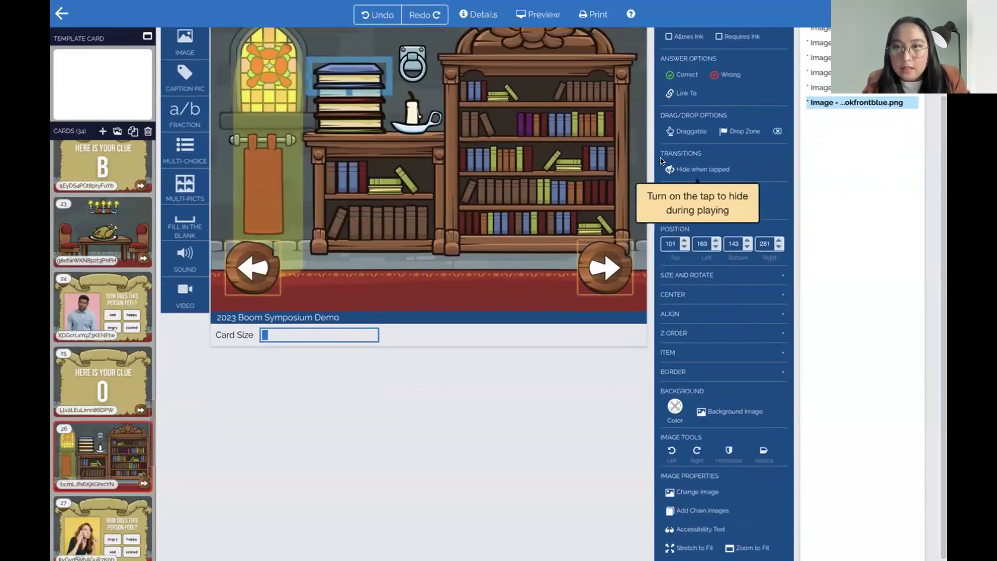
scroll(667, 186, up, 2)
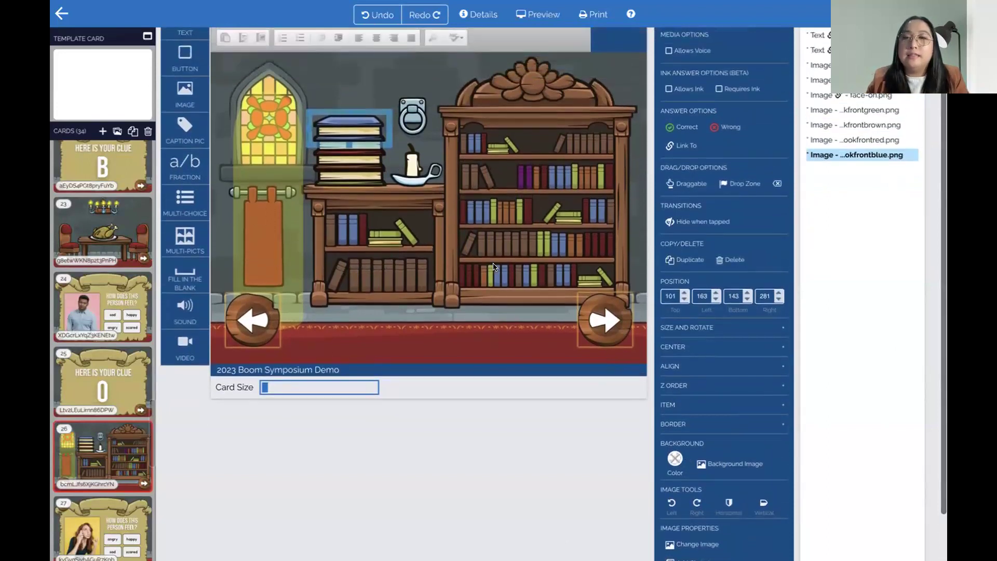
click(691, 223)
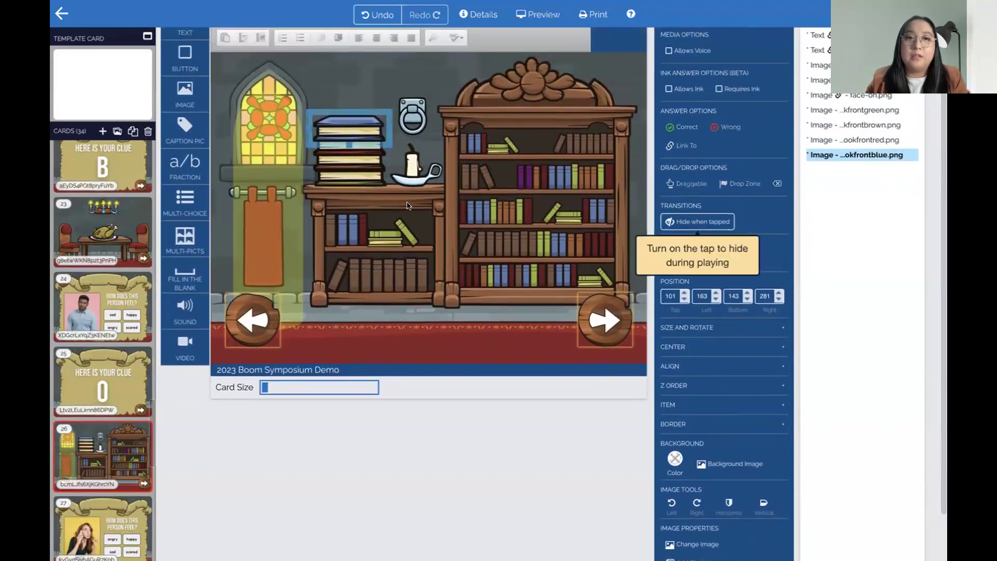
Set the red, brown and green books to hide when tapped, then preview the card
click(358, 152)
click(675, 223)
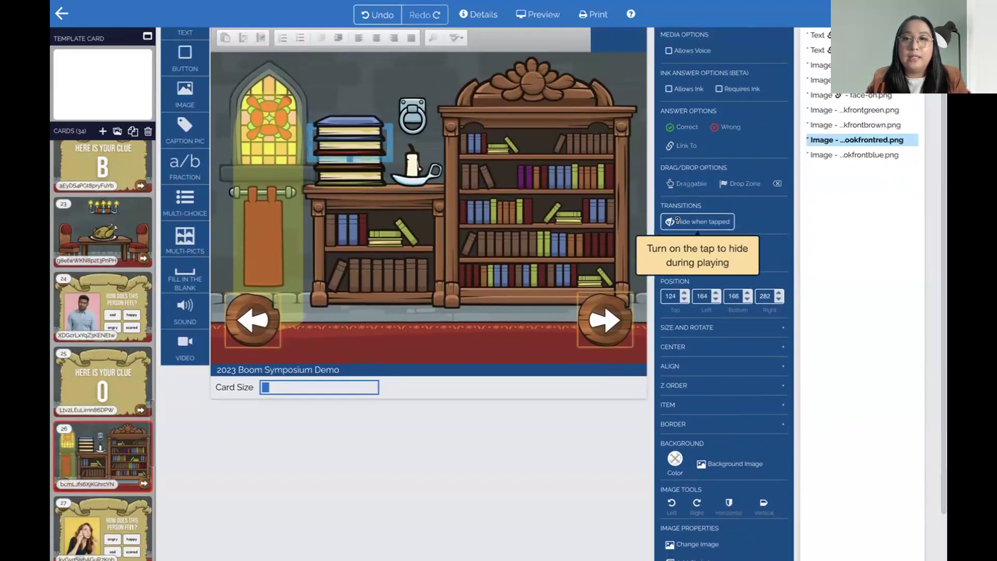
click(367, 166)
click(669, 223)
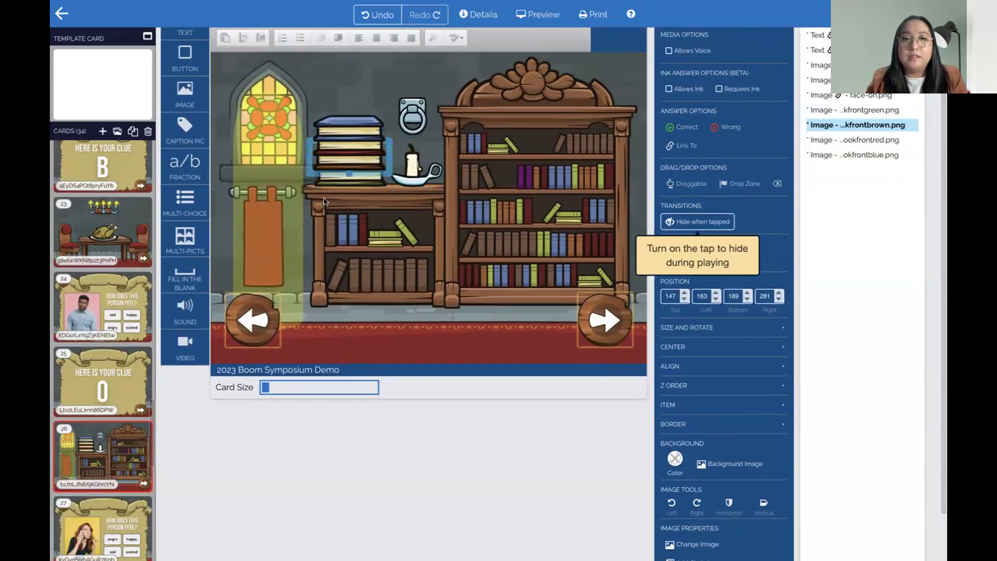
click(342, 181)
click(679, 222)
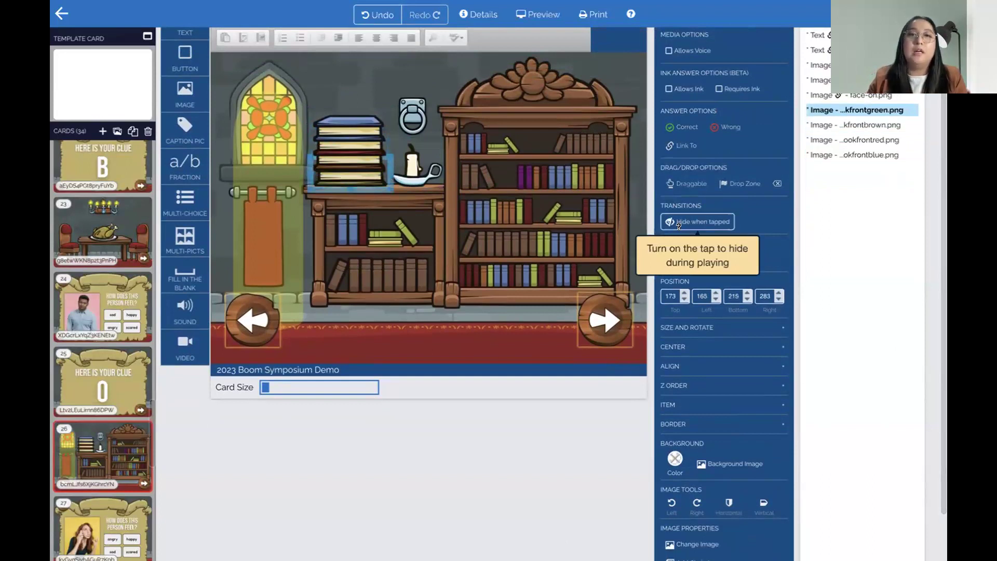
click(542, 15)
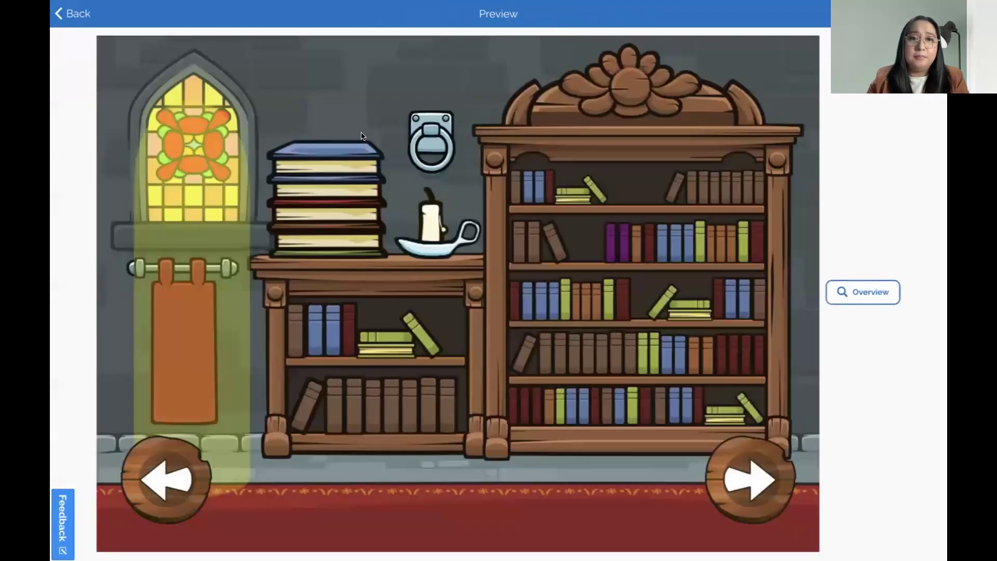
In preview, tap away all four books, tap the revealed scroll, then quit the preview
click(349, 200)
click(353, 230)
click(353, 246)
click(353, 251)
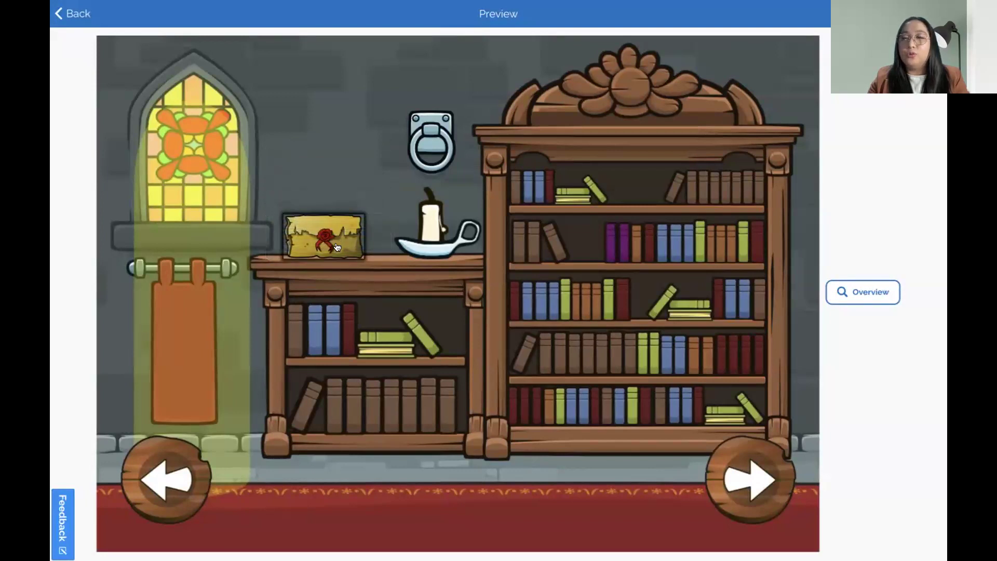
click(337, 247)
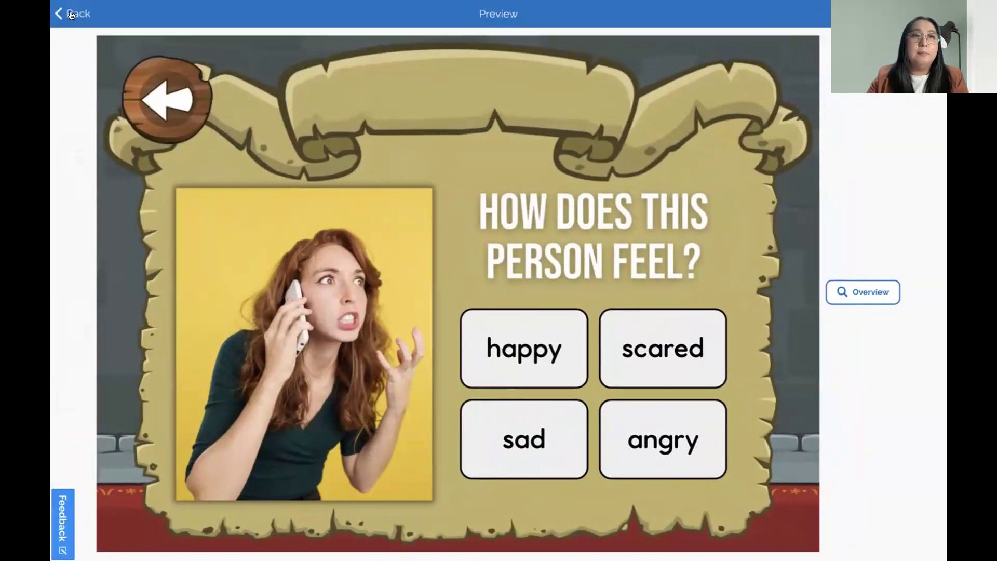
click(70, 14)
click(573, 297)
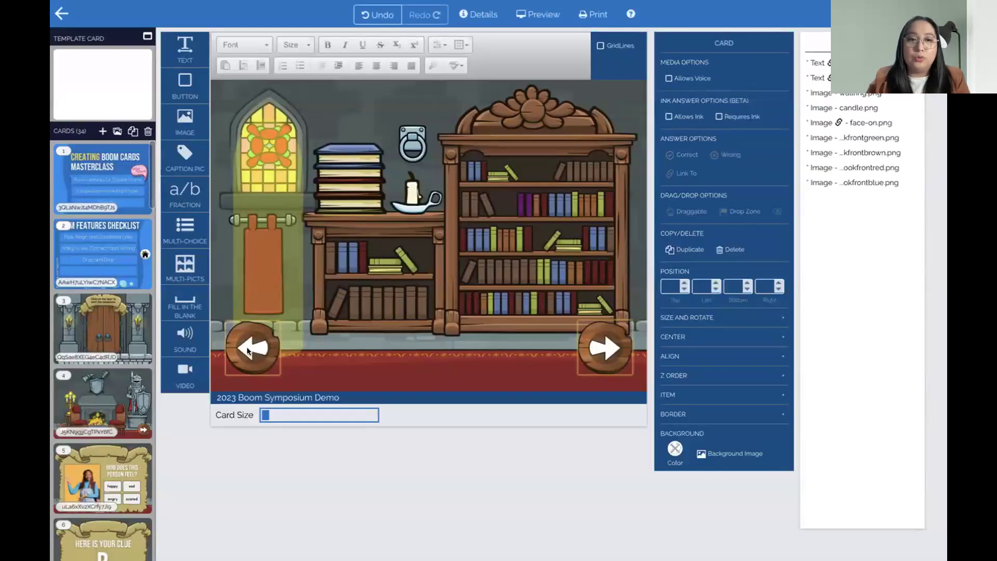
Check the left and right arrow links, then open the throne-room card 29 from the card list
click(249, 351)
click(586, 342)
scroll(75, 370, down, 10)
scroll(76, 373, down, 5)
click(100, 331)
scroll(101, 342, down, 12)
scroll(107, 363, down, 3)
click(111, 365)
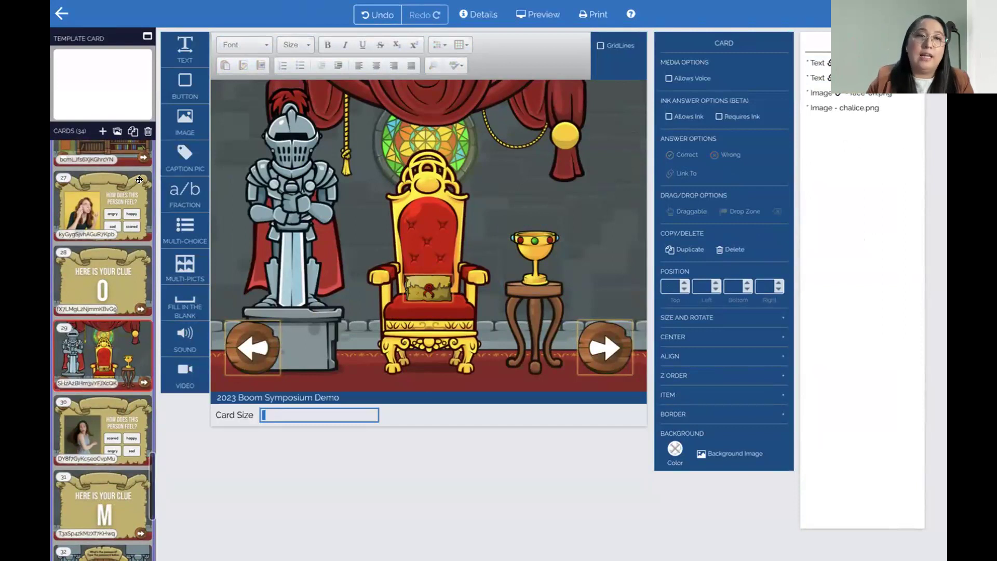
Add a small bubblepopframe01 image just above the chalice
drag(185, 122, 510, 190)
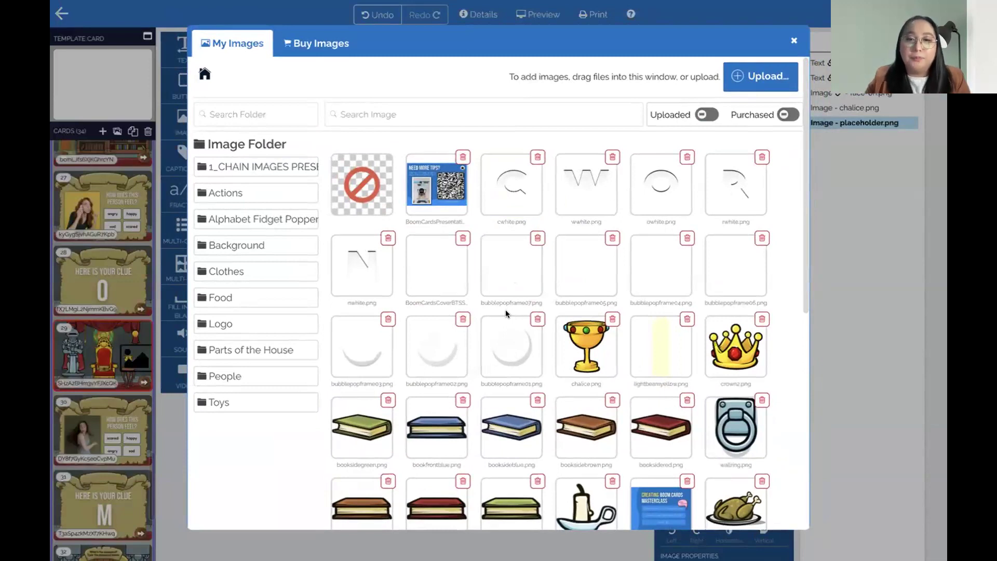
click(510, 338)
drag(491, 165, 537, 180)
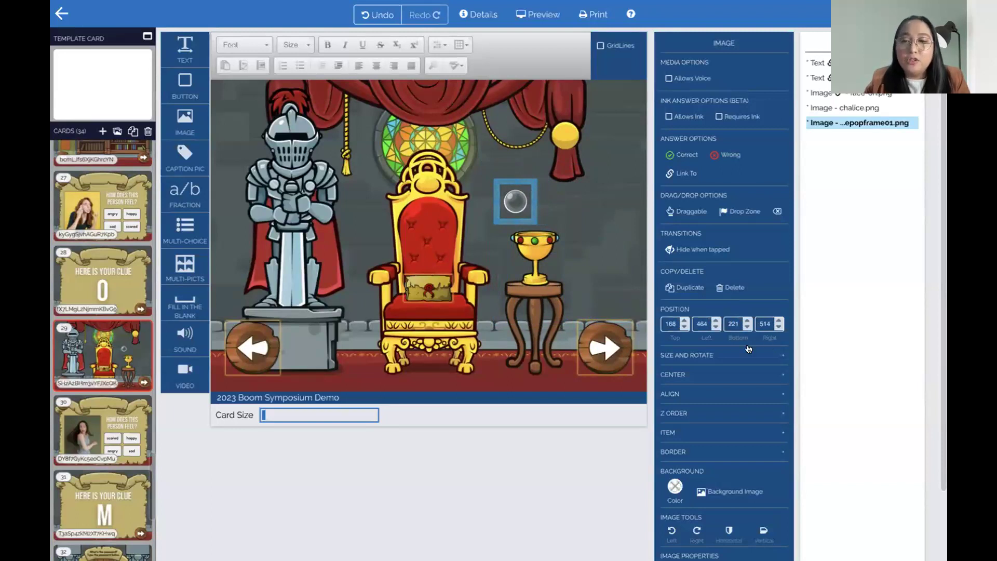
scroll(710, 366, down, 2)
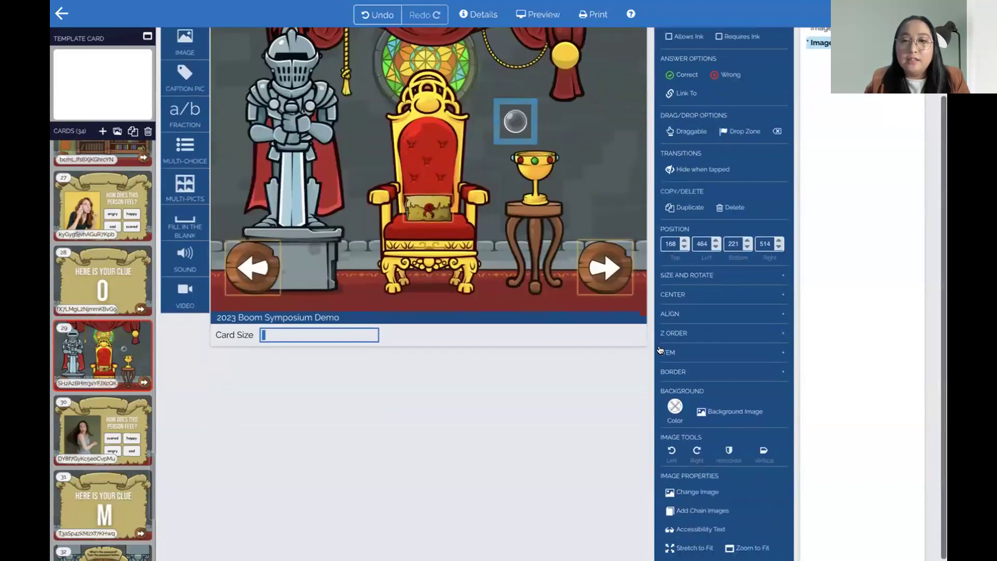
Chain bubblepopframe02, 03 and 04 onto the bubble image
click(709, 514)
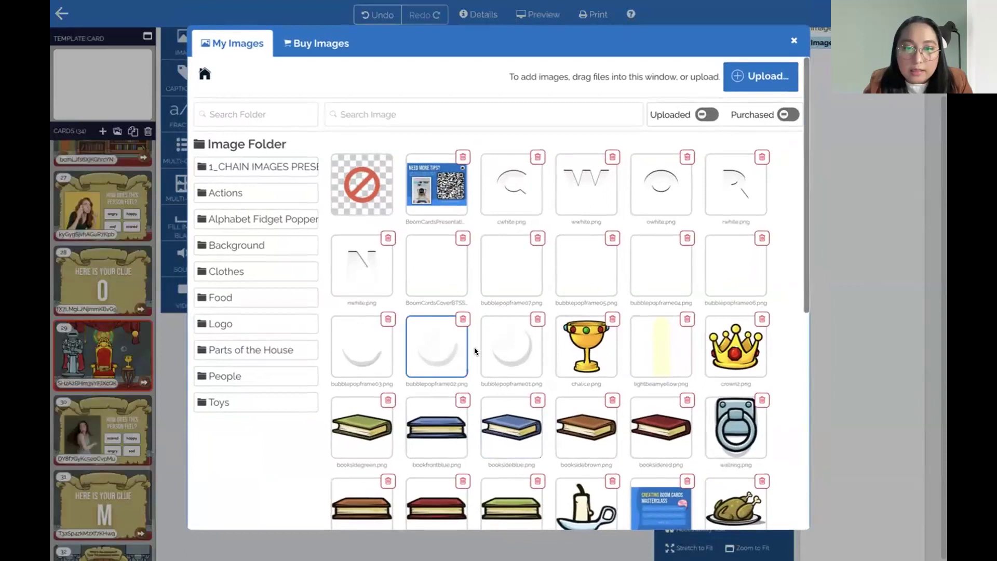
click(442, 356)
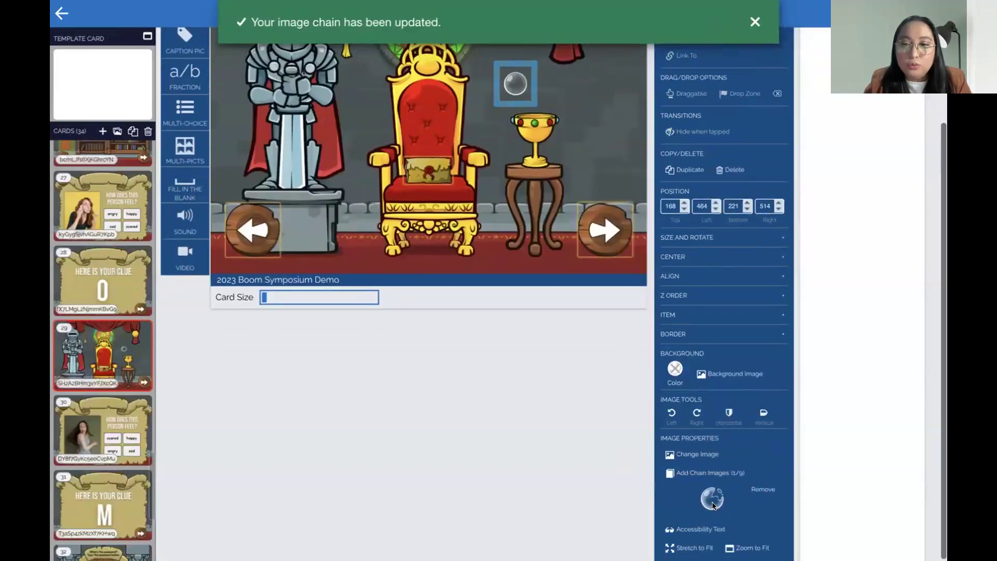
click(709, 472)
click(377, 353)
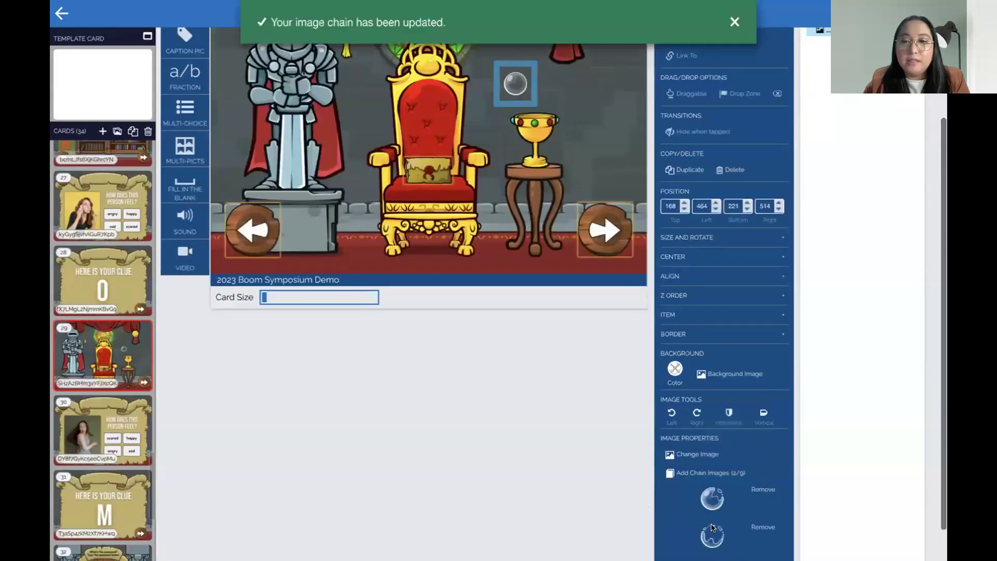
click(709, 472)
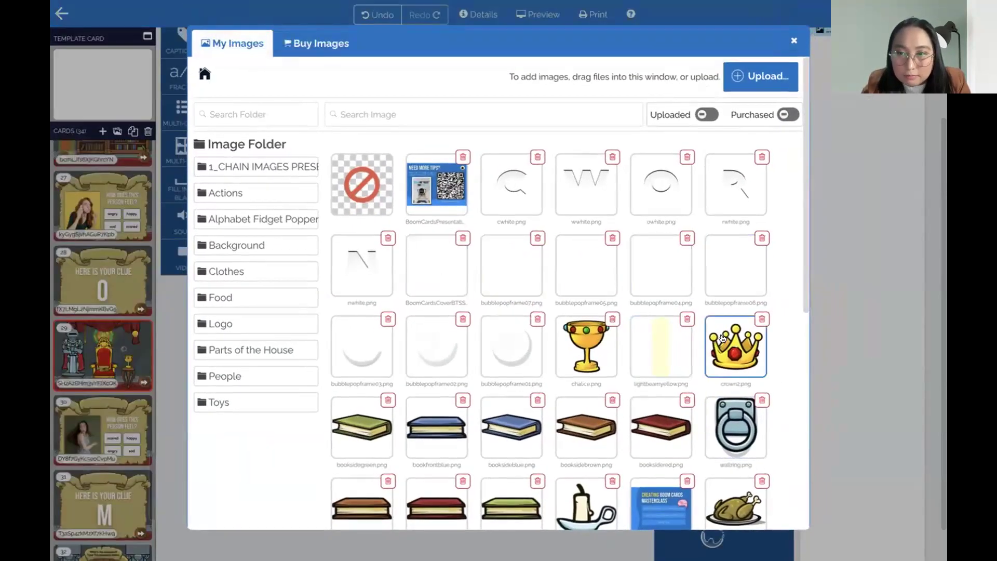
scroll(649, 265, down, 1)
click(665, 254)
Chain bubblepopframe05, 06, 07 and the cwhite.png C letter onto the bubble
scroll(726, 429, down, 1)
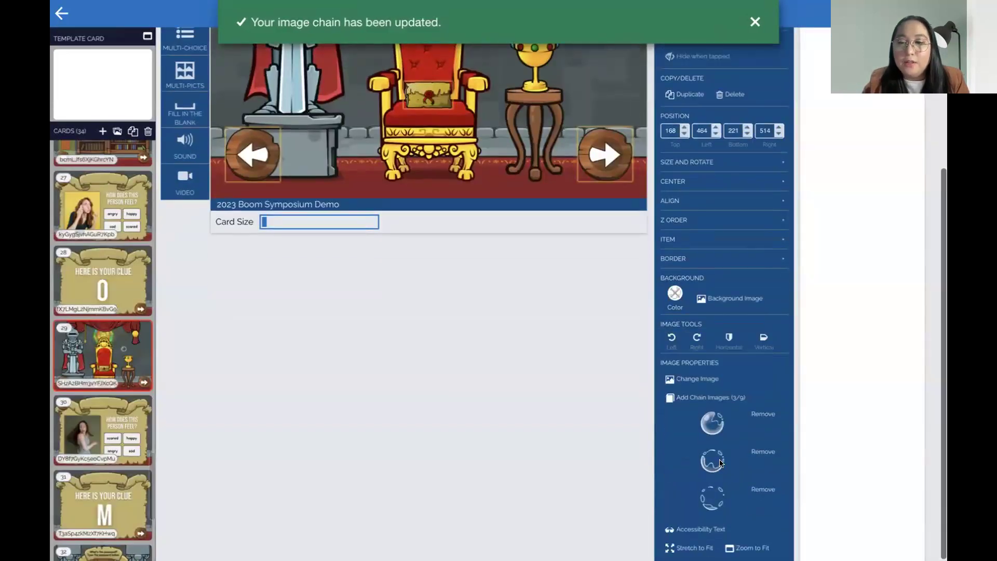
click(696, 397)
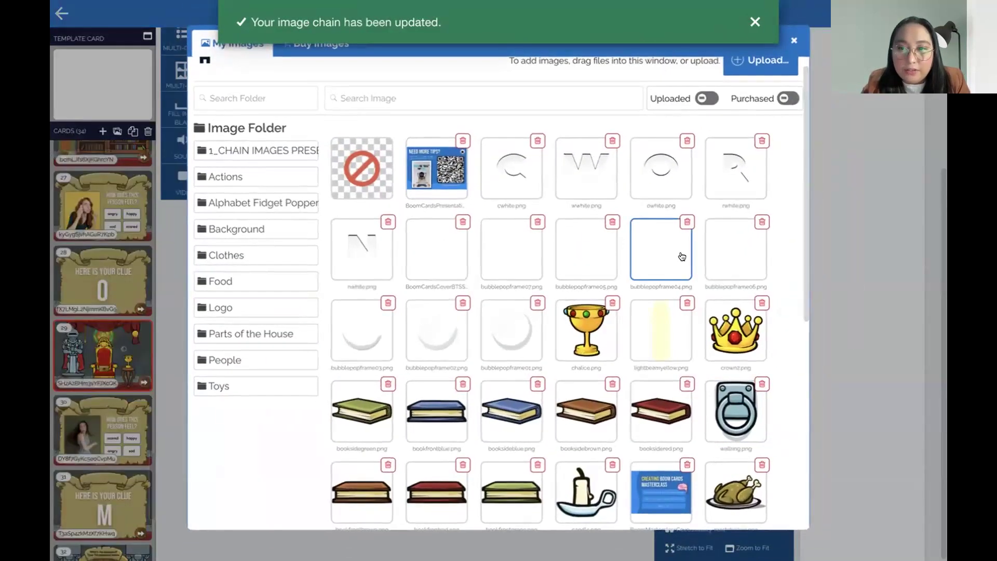
click(569, 256)
scroll(723, 436, down, 1)
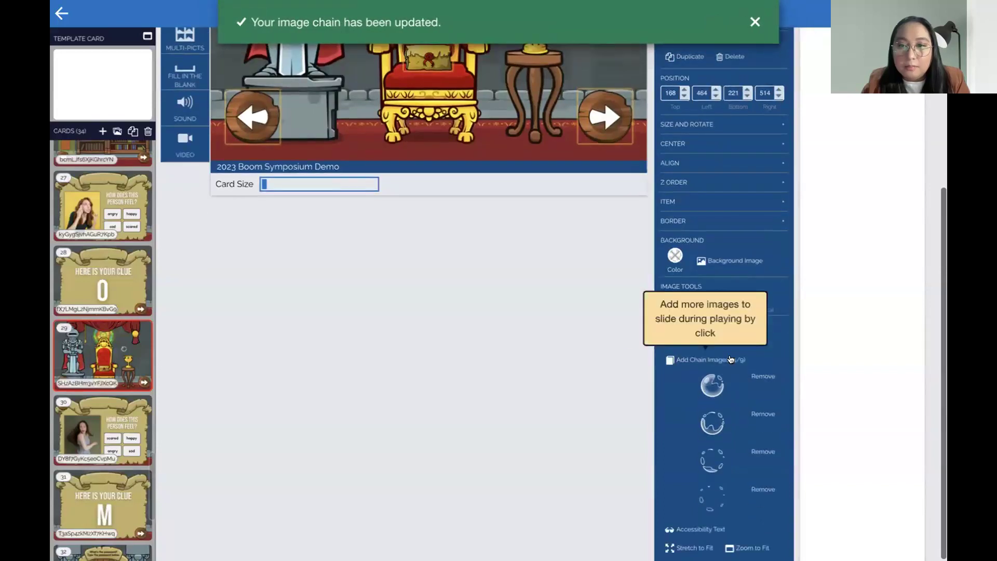
click(696, 359)
click(732, 254)
scroll(706, 405, down, 1)
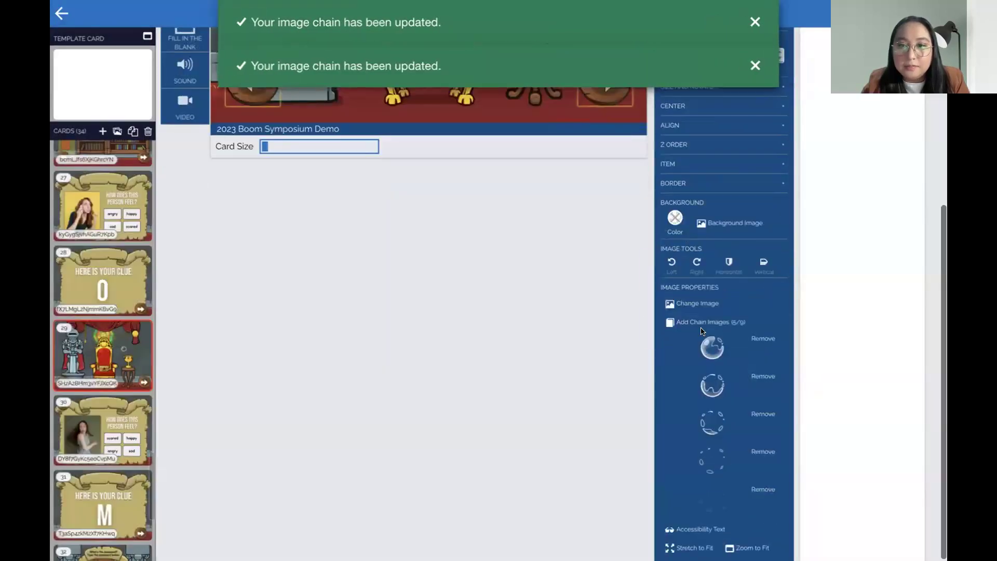
click(690, 323)
click(498, 261)
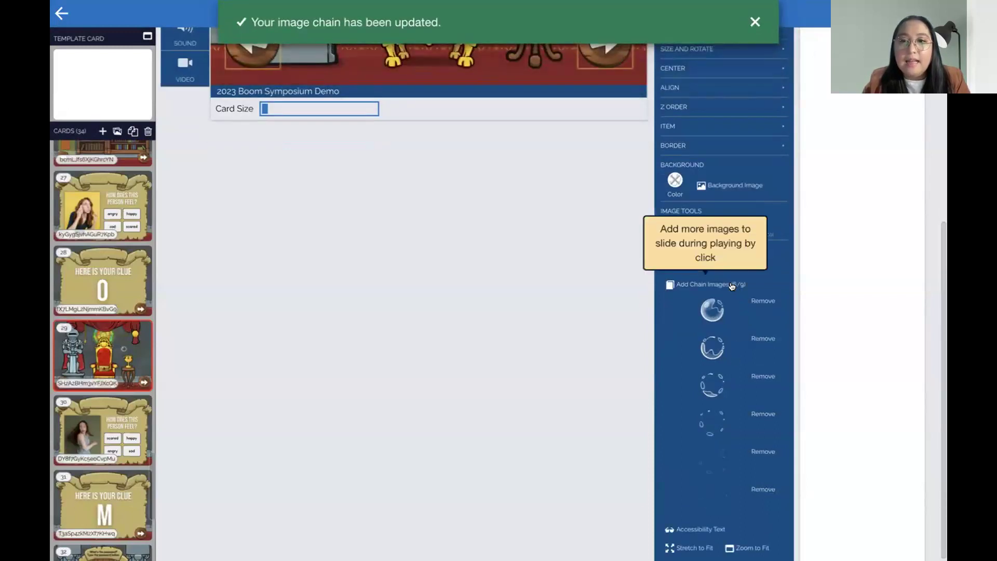
click(732, 285)
click(505, 177)
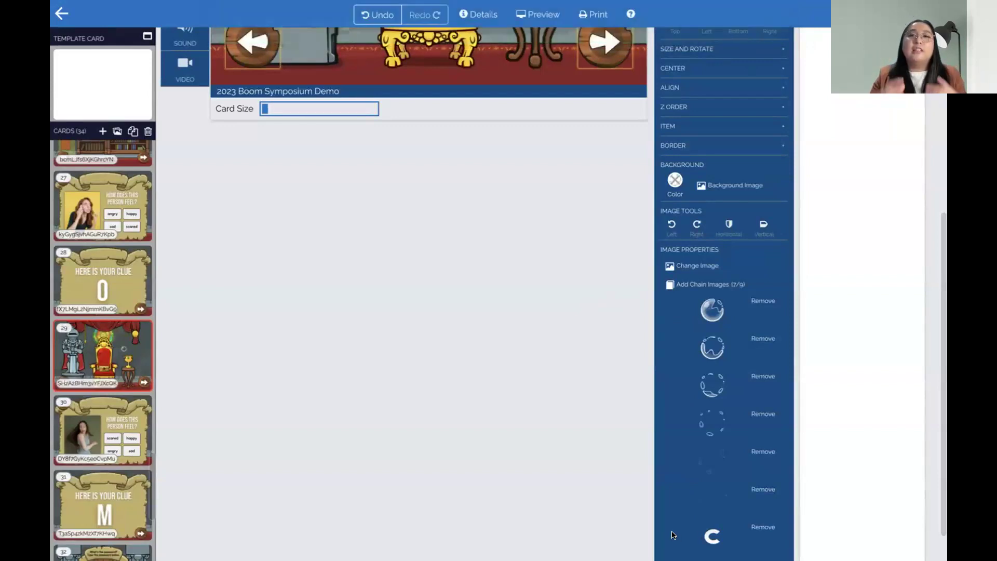
Duplicate the chained bubble three times and position the copies above the chalice
scroll(549, 342, up, 6)
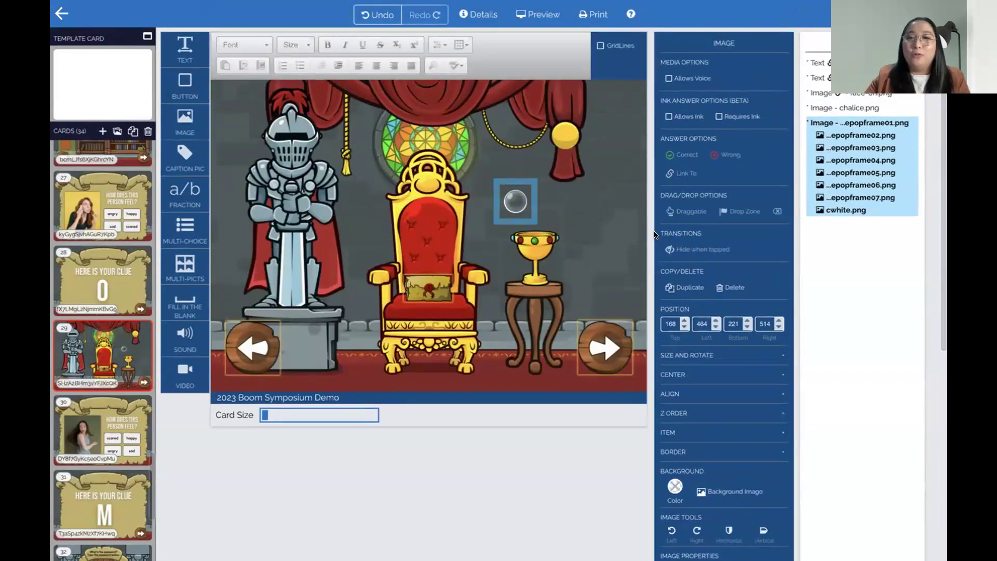
click(677, 287)
drag(529, 188, 545, 159)
scroll(712, 355, down, 7)
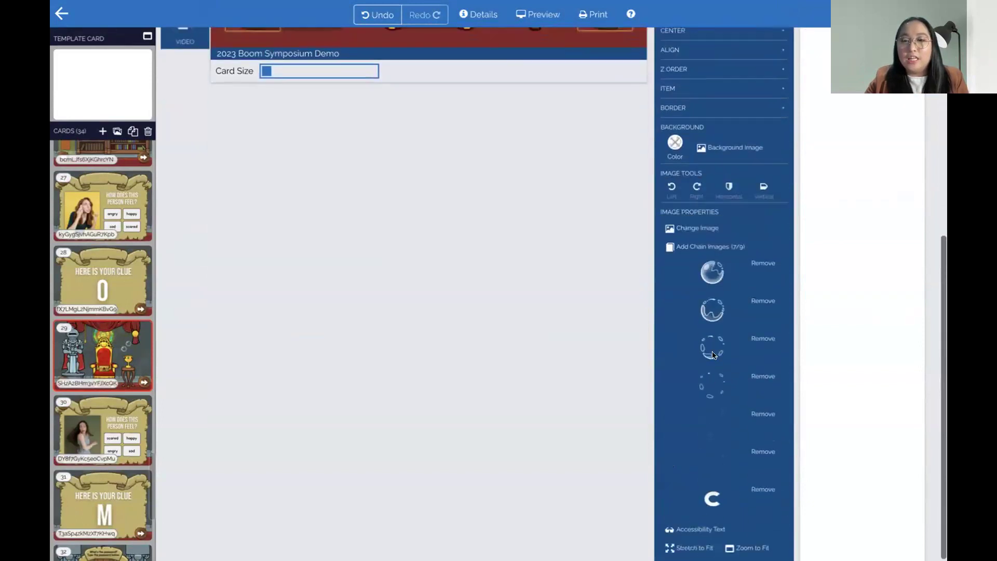
scroll(719, 518, up, 1)
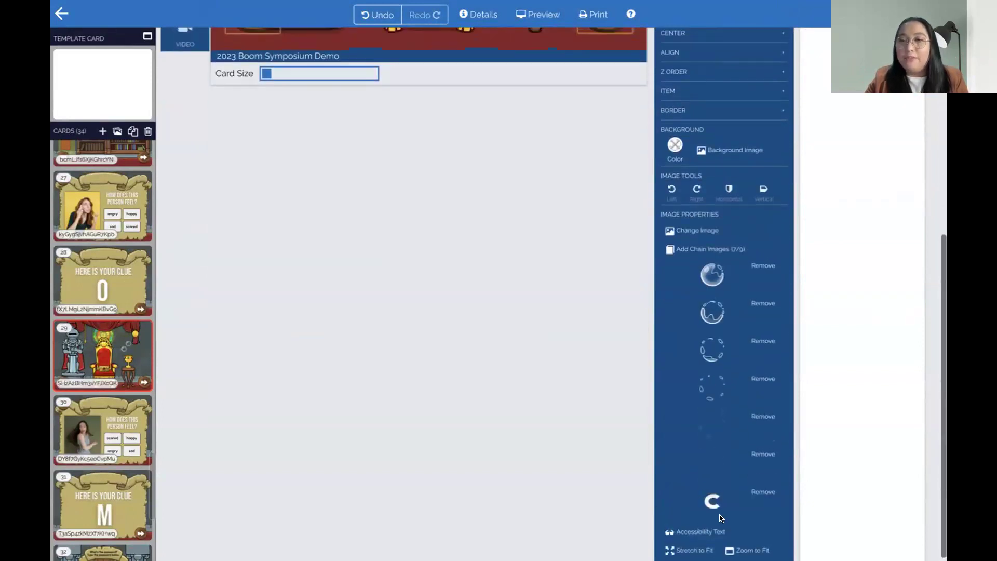
scroll(721, 517, up, 7)
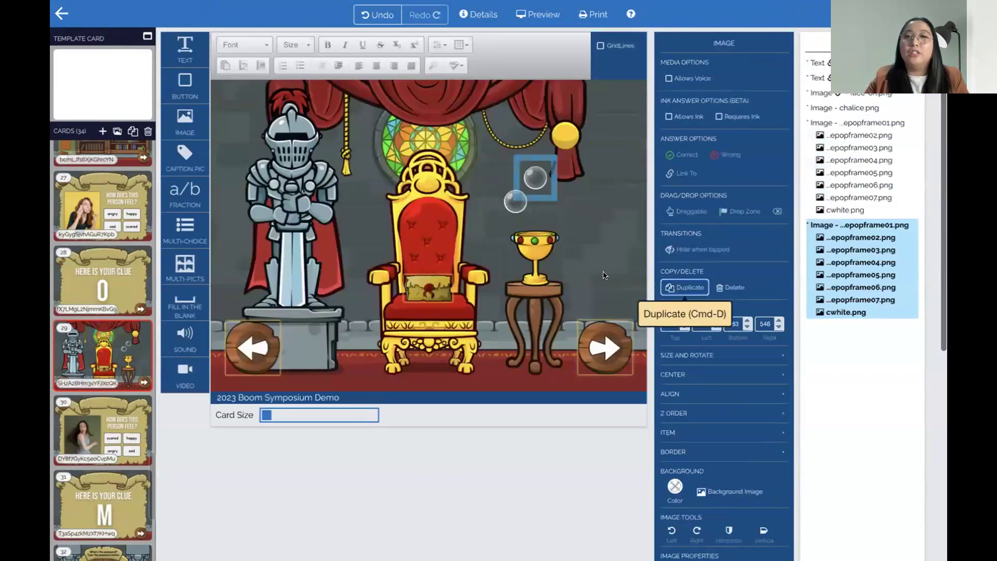
click(685, 288)
drag(549, 204, 584, 227)
click(674, 289)
Add one more bubble copy, then chain the R letter image onto the first bubble
click(685, 287)
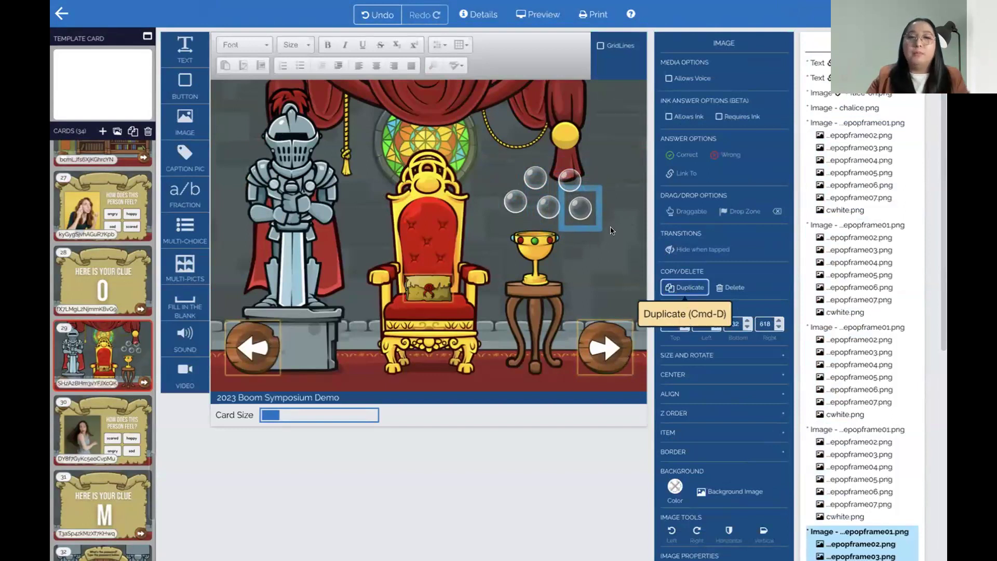
click(530, 190)
click(534, 175)
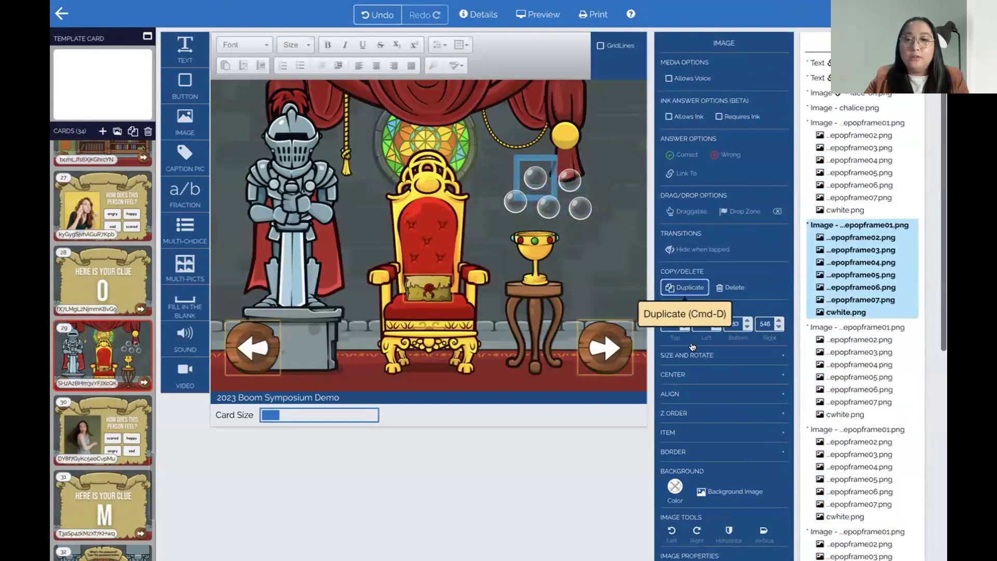
scroll(731, 473, down, 7)
scroll(559, 343, up, 7)
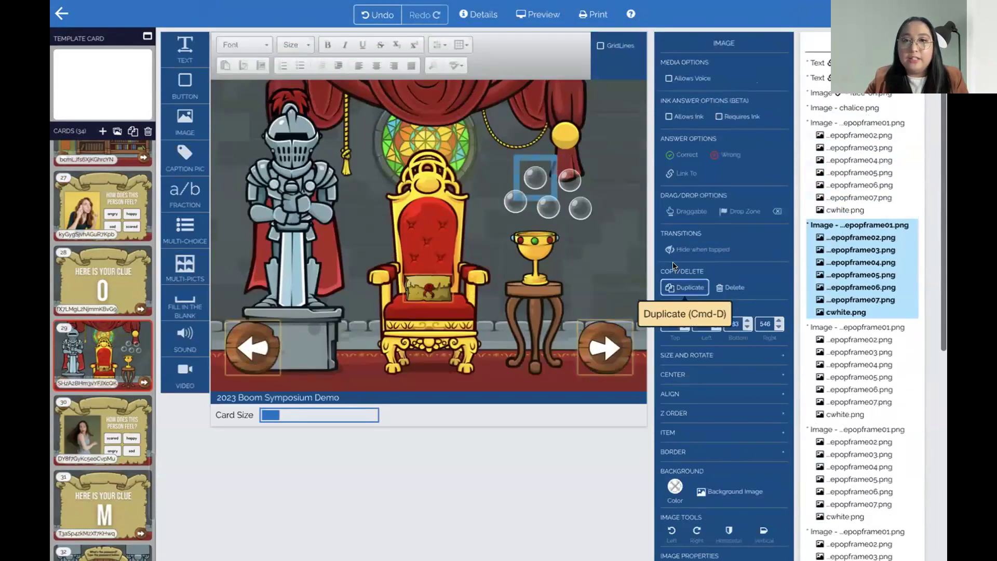
click(500, 206)
scroll(691, 337, down, 7)
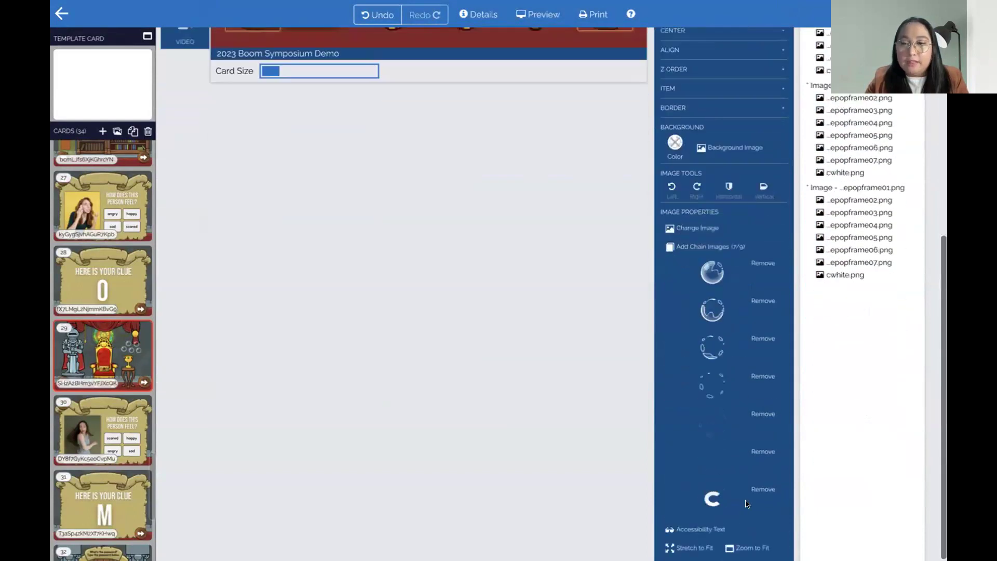
scroll(737, 415, up, 1)
click(698, 283)
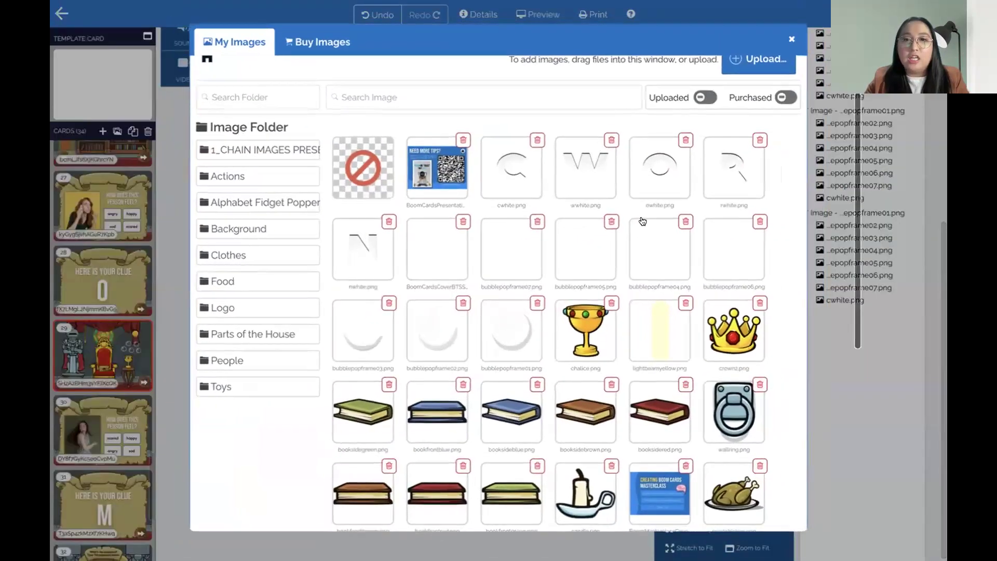
click(712, 181)
Append owhite.png to another bubble's image chain
scroll(563, 323, up, 5)
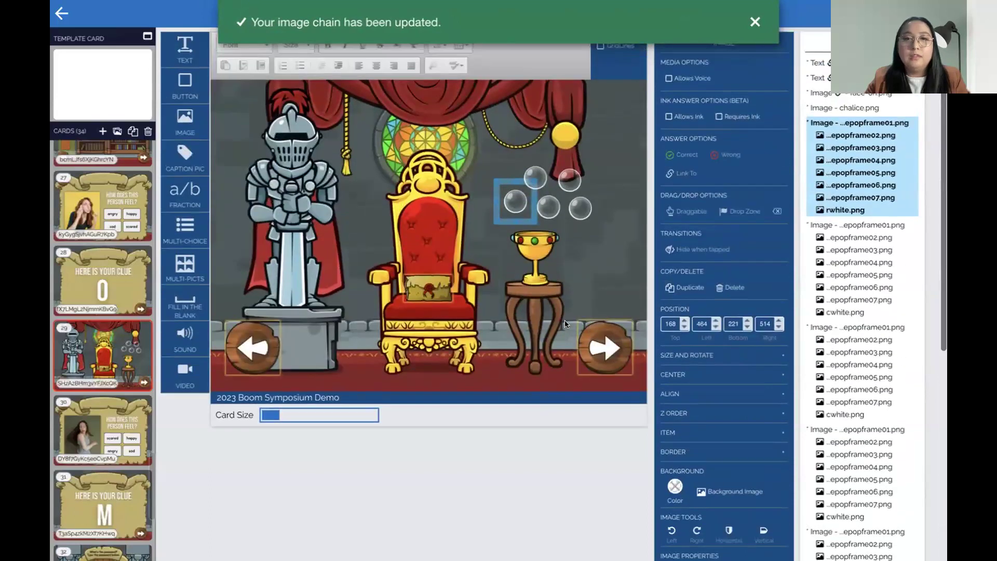
click(555, 215)
scroll(726, 340, down, 6)
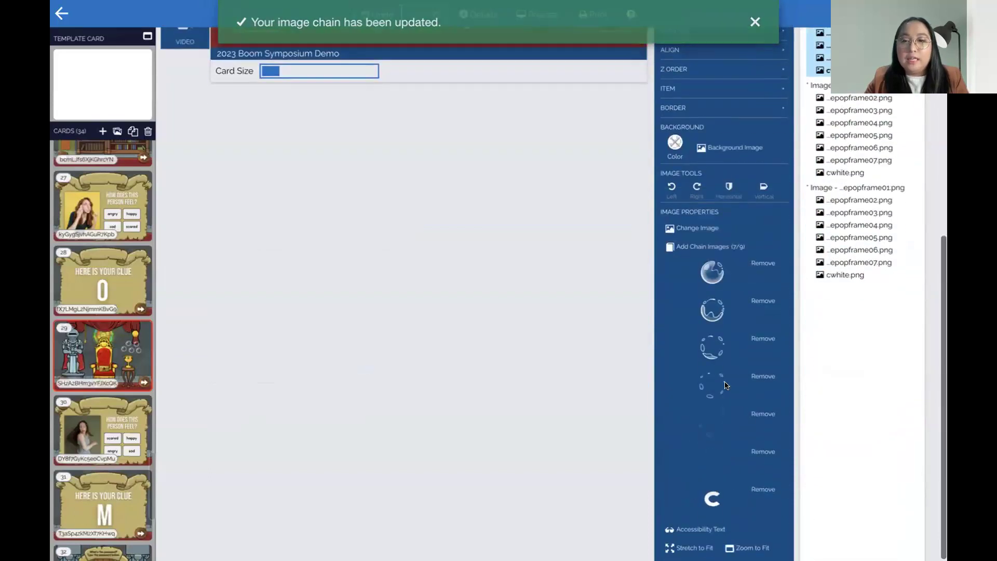
scroll(755, 489, up, 1)
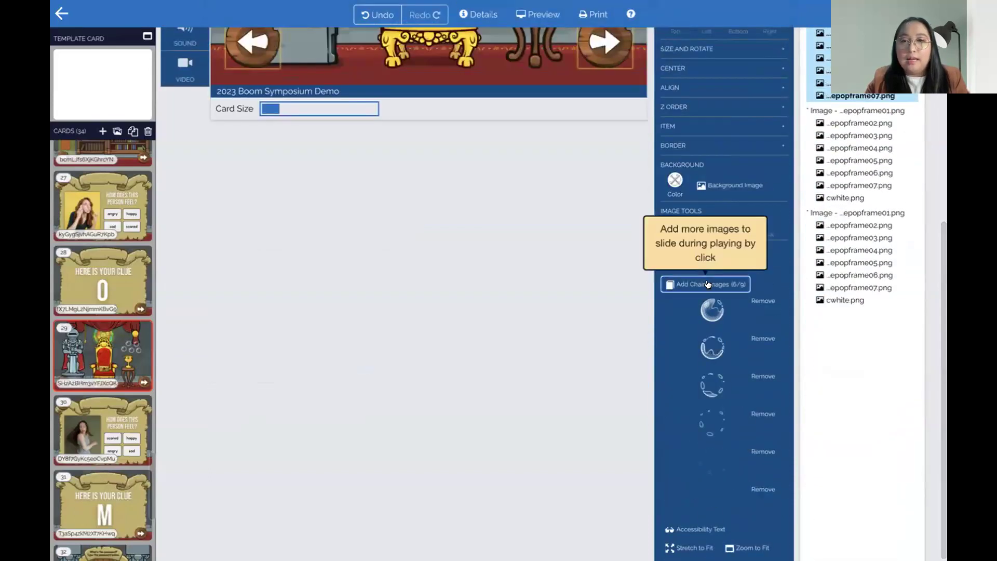
click(690, 282)
click(656, 178)
Duplicate the selected bubble and append wwhite.png to the copy's chain
scroll(584, 286, up, 5)
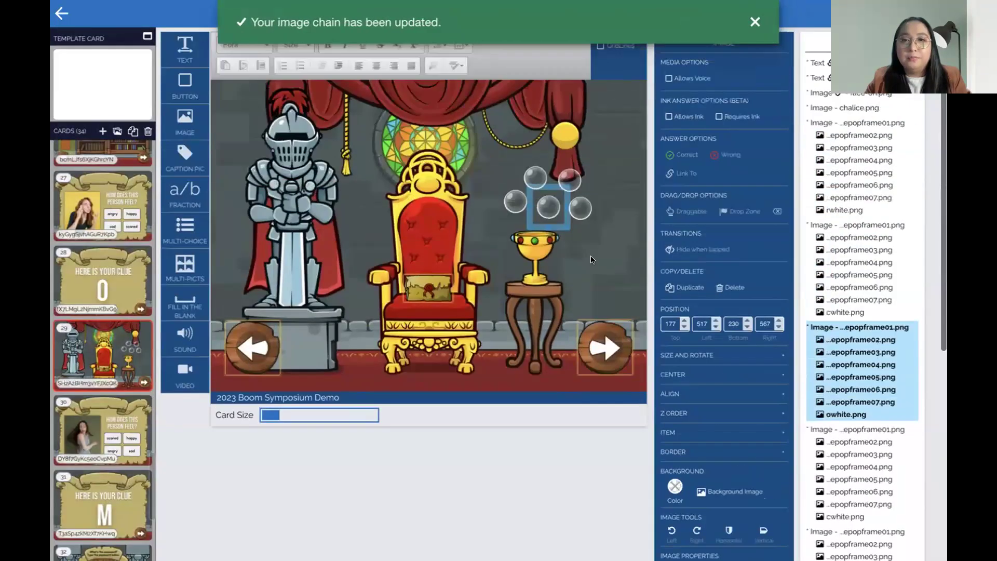
click(684, 287)
scroll(737, 415, down, 6)
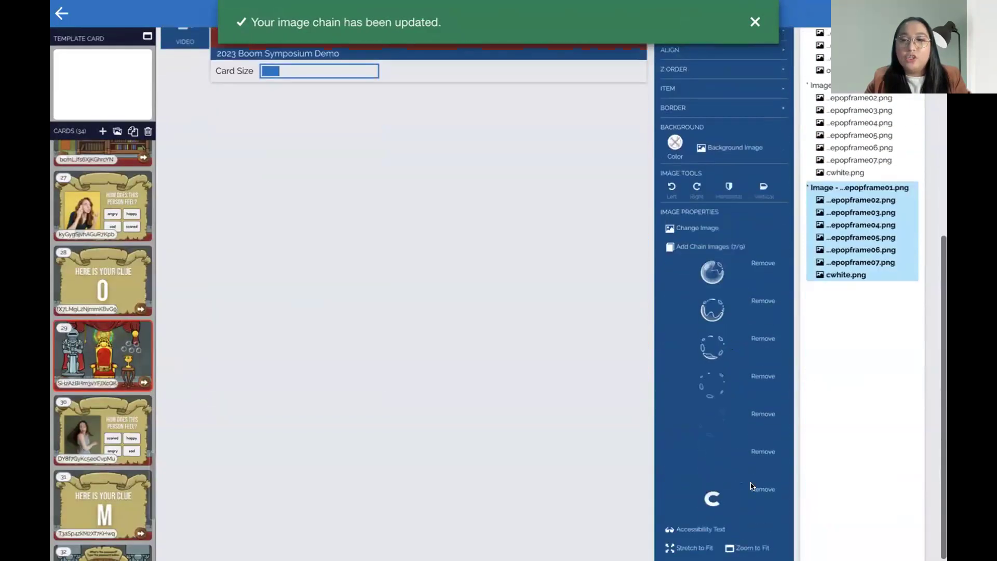
scroll(754, 492, up, 1)
click(693, 283)
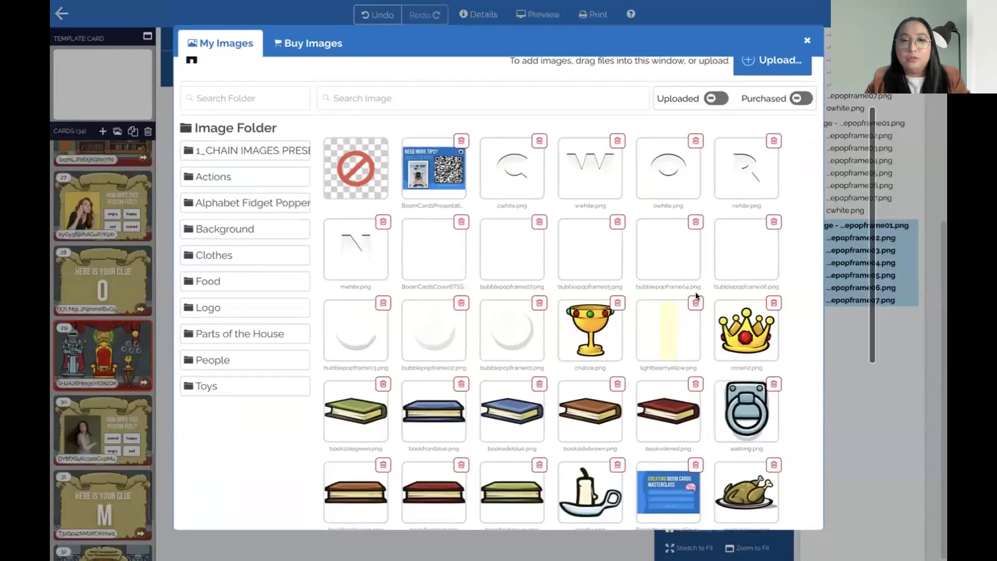
click(582, 192)
On the upper-right bubble, replace cwhite.png in the chain with mwhite.png
scroll(568, 191, up, 5)
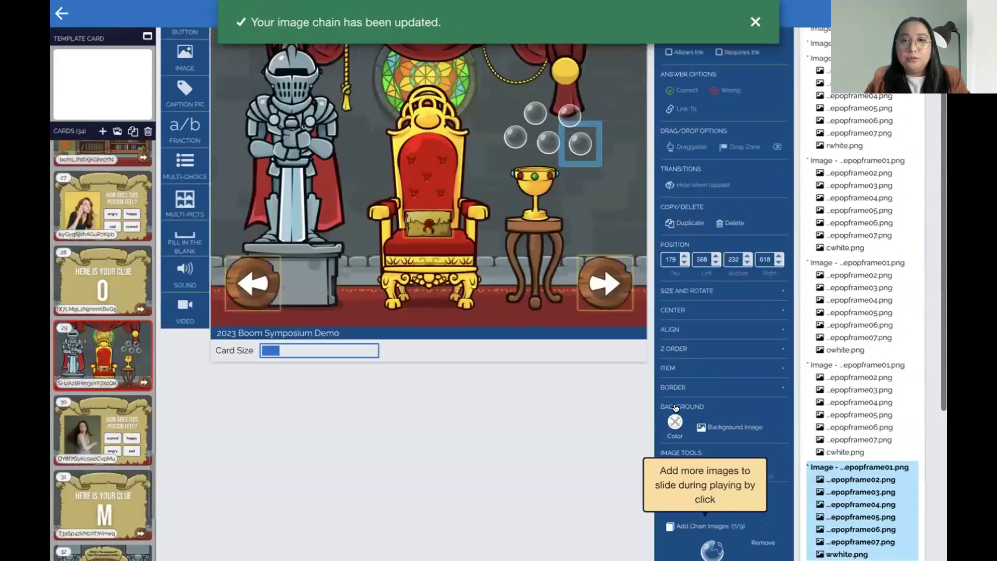
click(568, 191)
scroll(767, 415, down, 3)
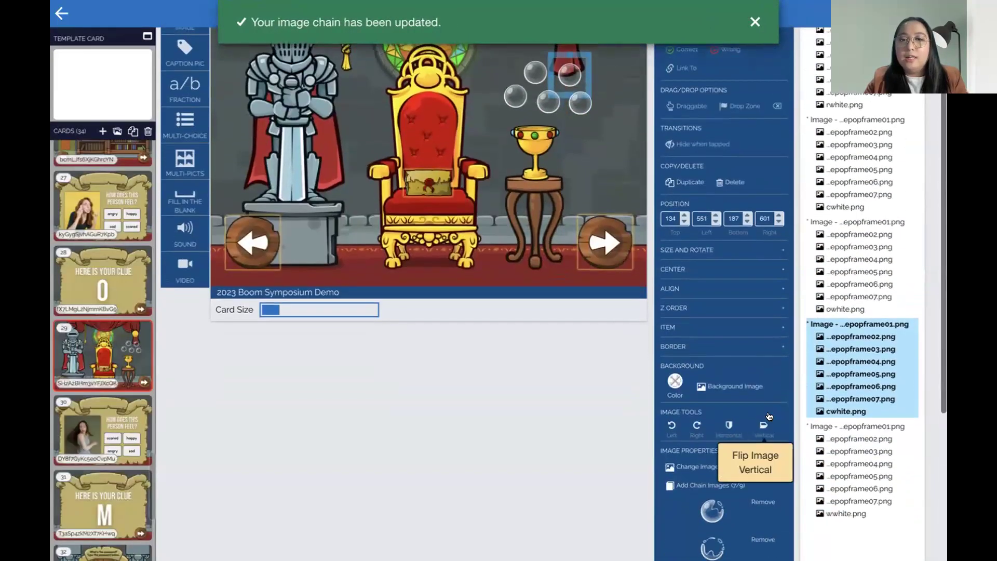
scroll(768, 415, down, 5)
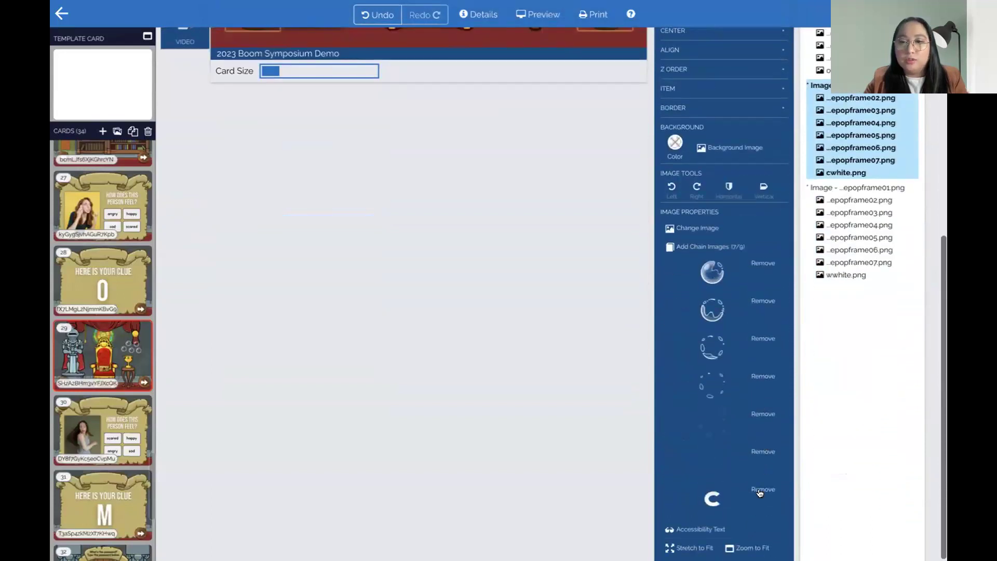
click(761, 489)
click(715, 284)
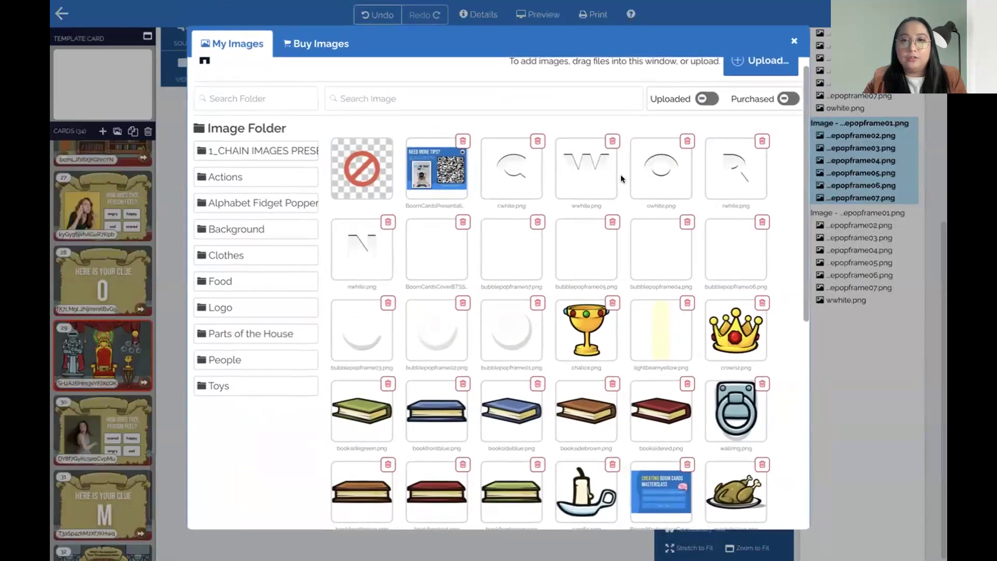
click(368, 248)
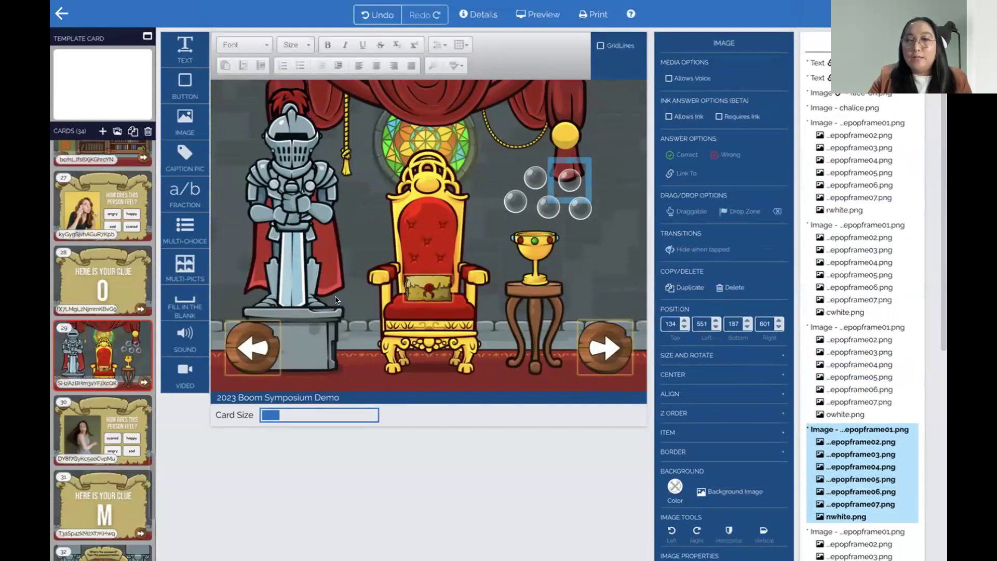
click(417, 279)
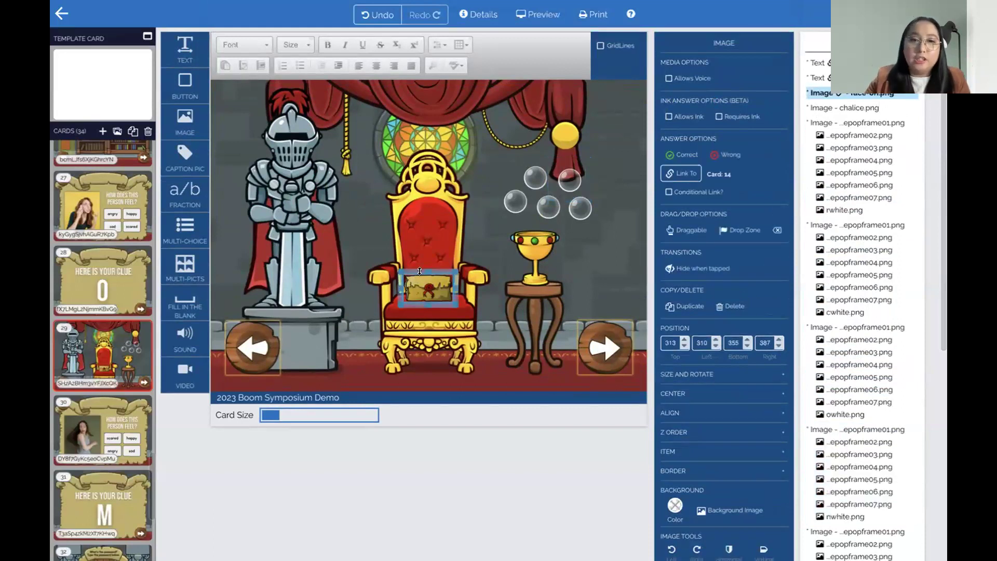
drag(414, 268, 421, 256)
click(517, 365)
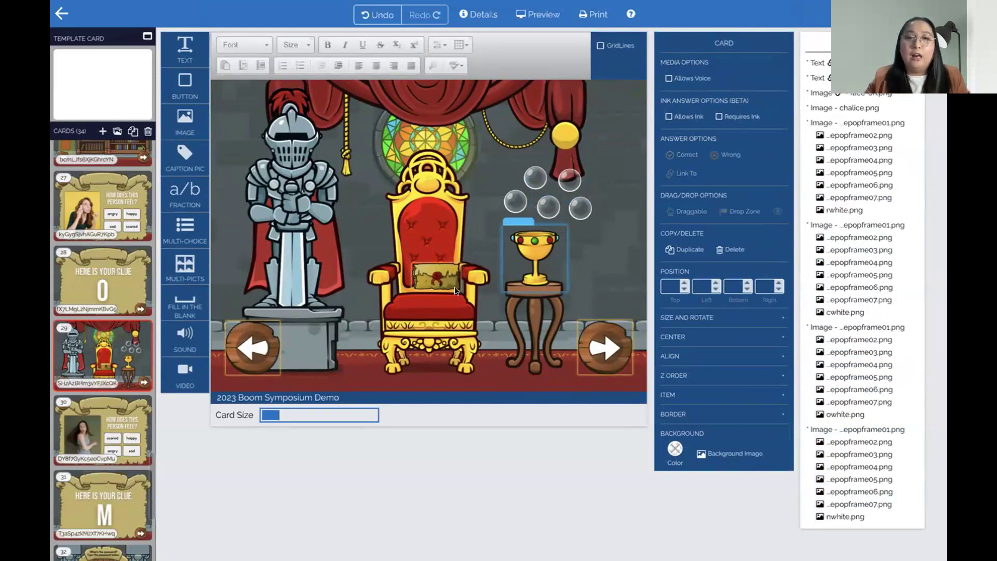
click(443, 274)
drag(446, 258, 437, 267)
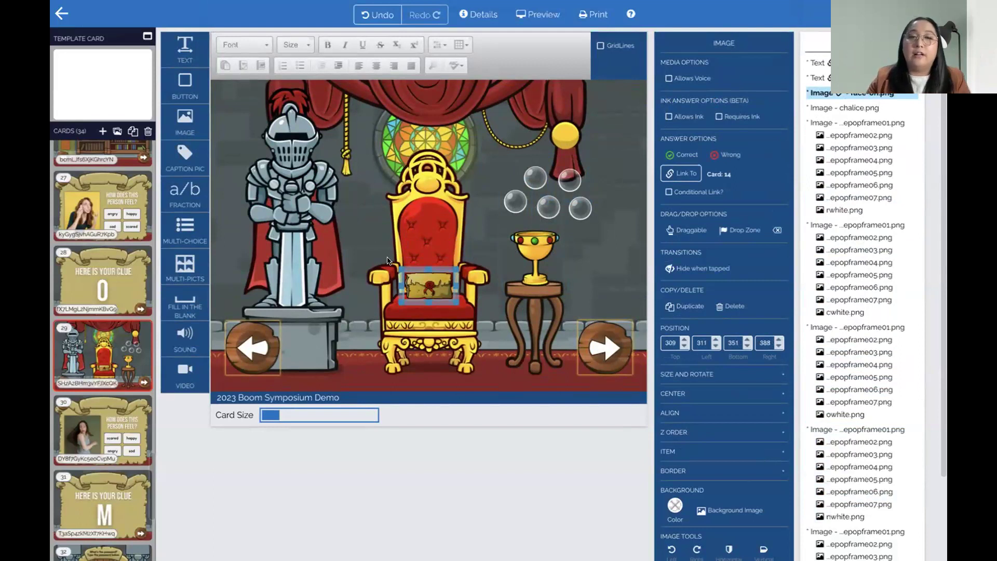
click(453, 320)
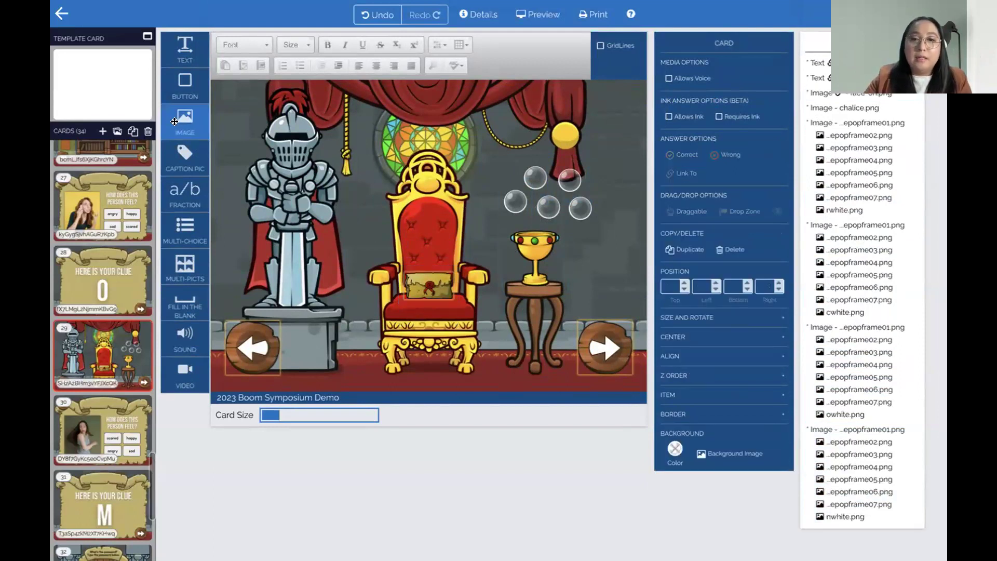
Place crown2.png on the throne seat covering the scroll, make it draggable, and fine-tune its size
drag(186, 121, 351, 231)
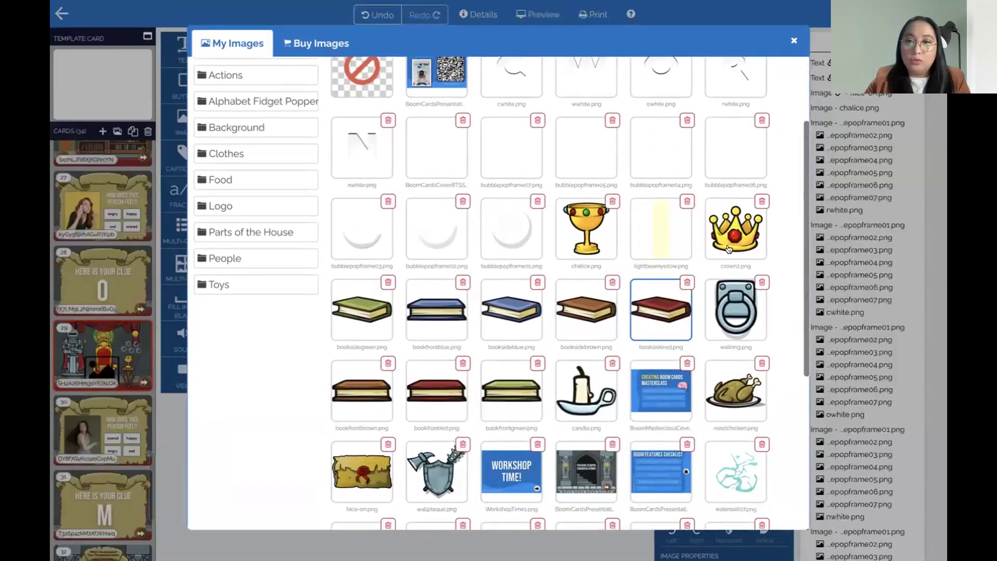
click(728, 249)
drag(383, 274, 421, 238)
drag(511, 252, 484, 238)
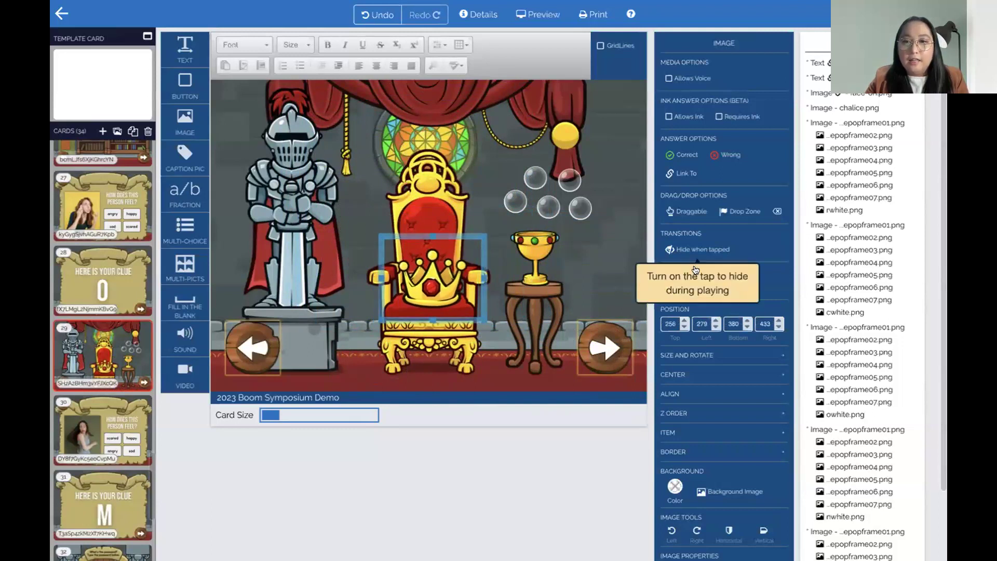
click(680, 229)
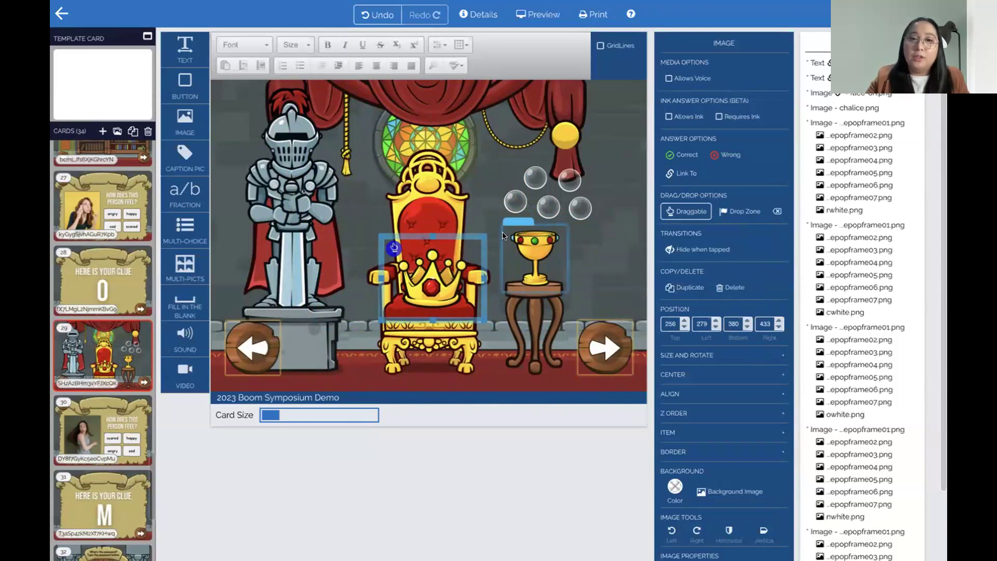
drag(485, 236, 478, 239)
click(476, 351)
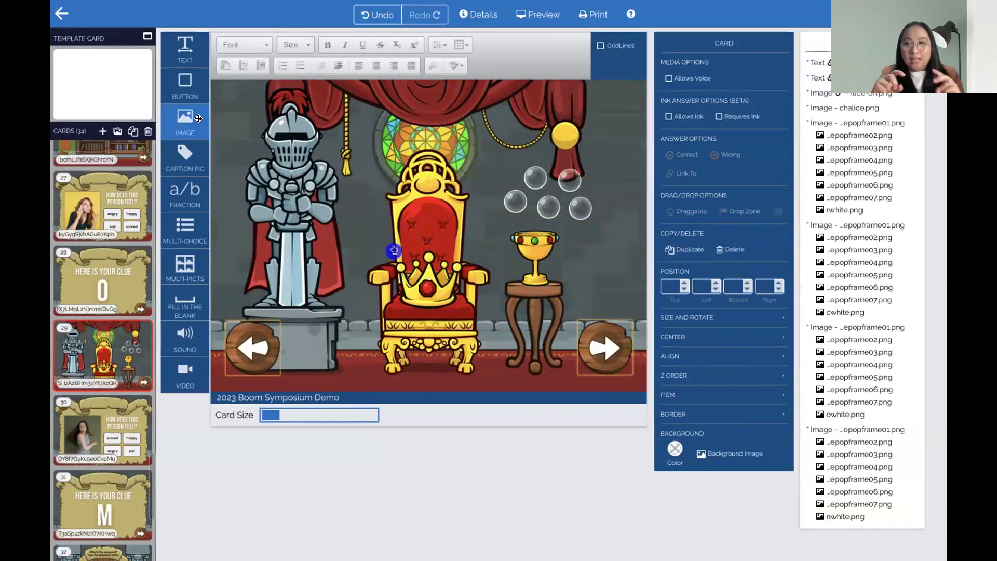
Insert the lightbeamyellow.png image onto the card near the throne
drag(194, 119, 404, 160)
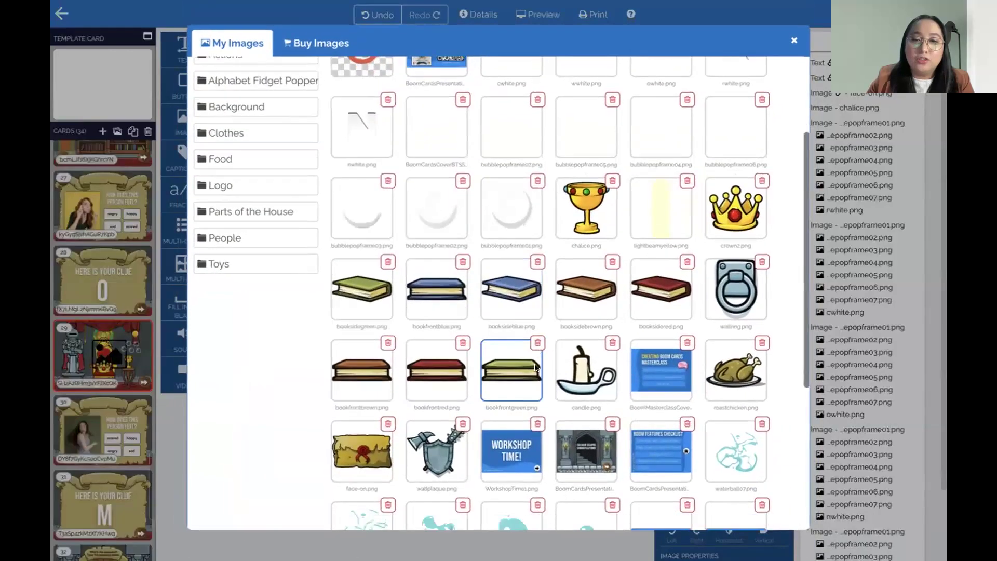
scroll(536, 367, down, 5)
click(536, 360)
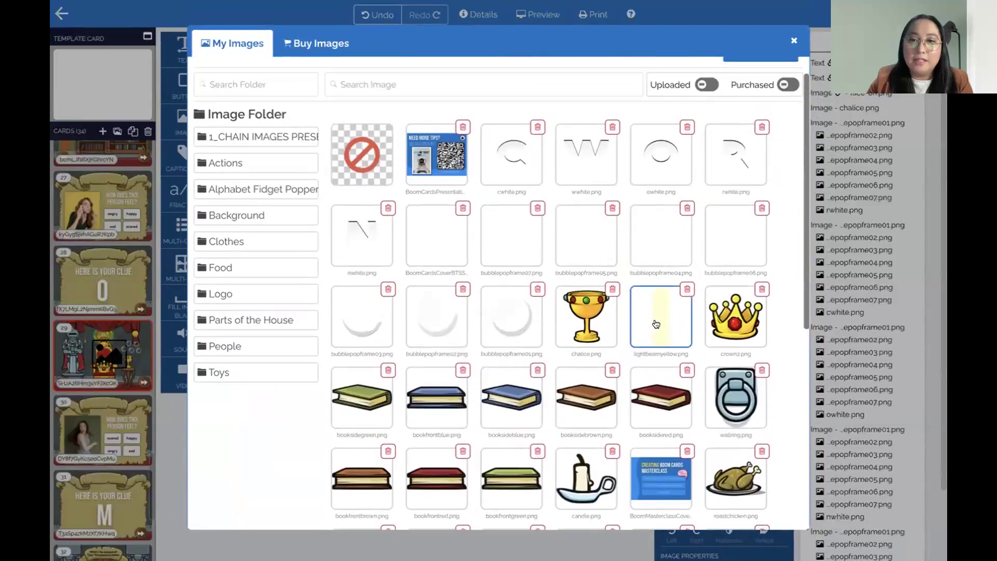
Resize and position the yellow light beam so it shines down over the throne
drag(479, 215, 539, 345)
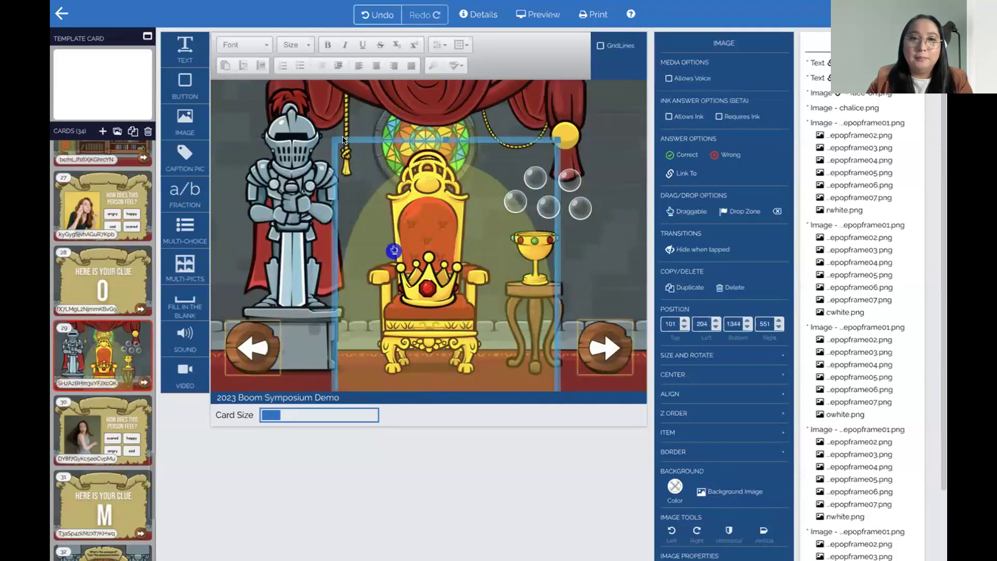
drag(494, 271, 499, 356)
key(ctrl+z)
key(ctrl+z)
key(ctrl+z)
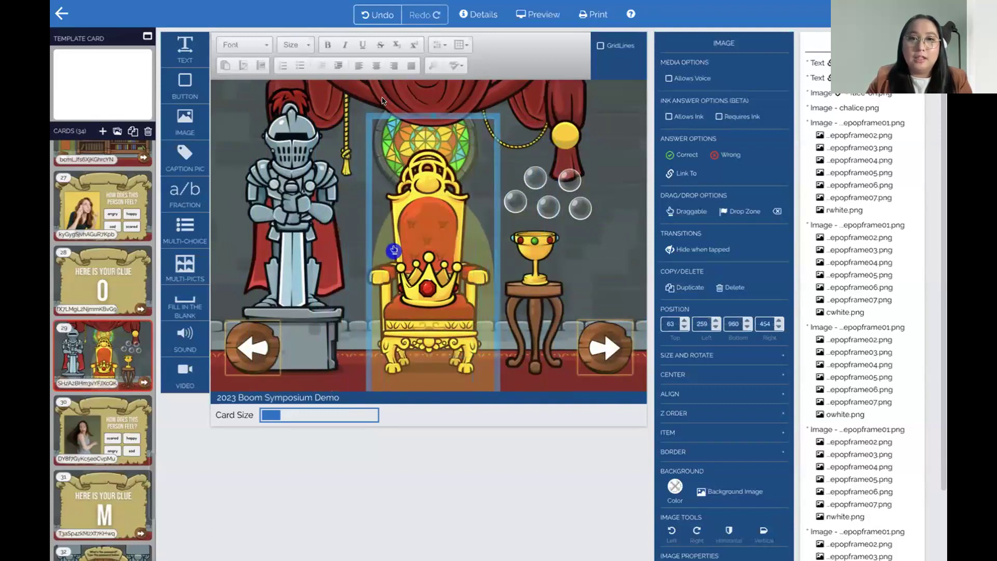
drag(368, 114, 412, 110)
drag(454, 147, 453, 142)
drag(413, 105, 381, 156)
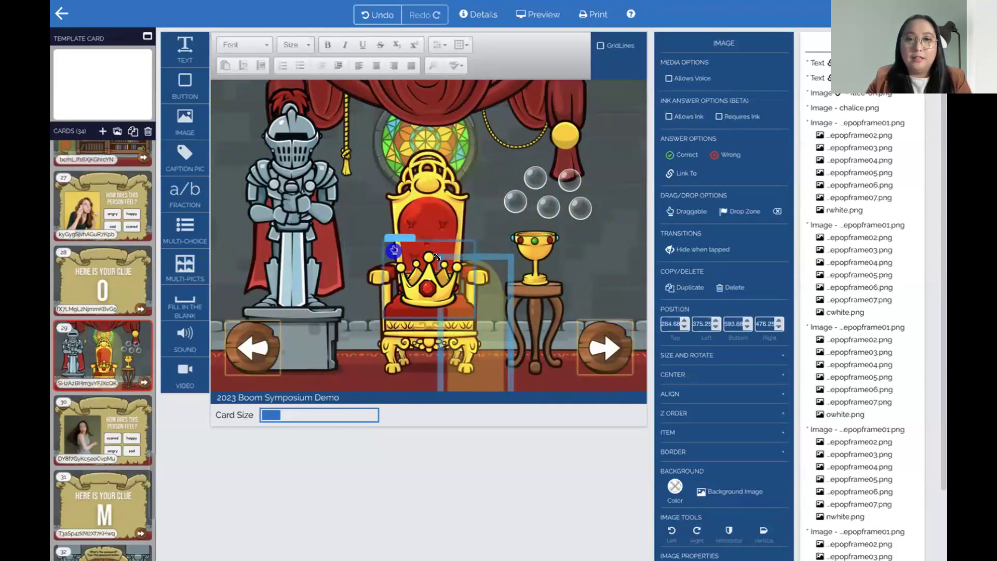
drag(447, 270, 419, 239)
drag(470, 332, 492, 392)
click(426, 306)
click(374, 136)
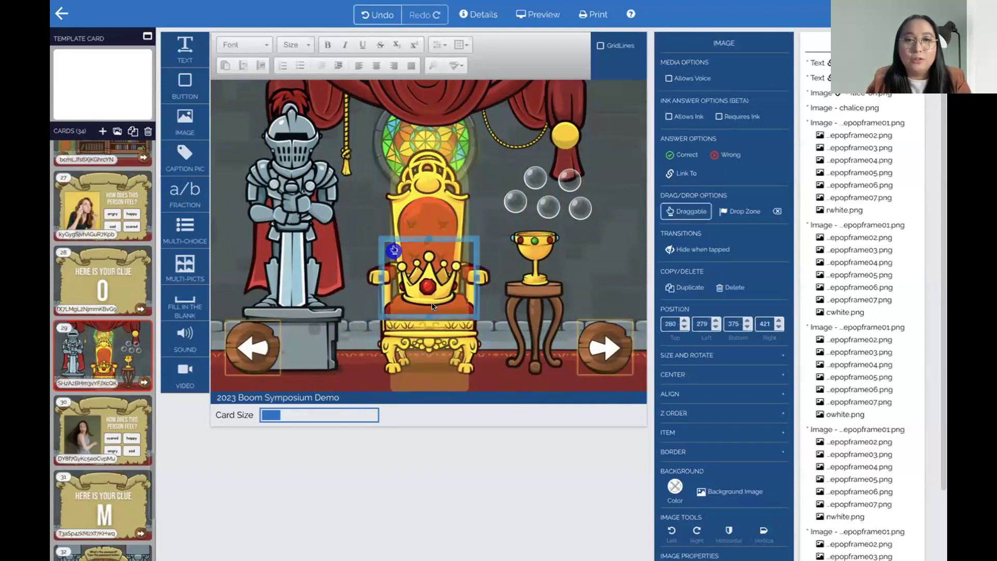
drag(368, 126, 362, 111)
drag(455, 362, 458, 363)
Set the light beam image to hide when tapped
scroll(718, 348, down, 1)
scroll(717, 349, down, 1)
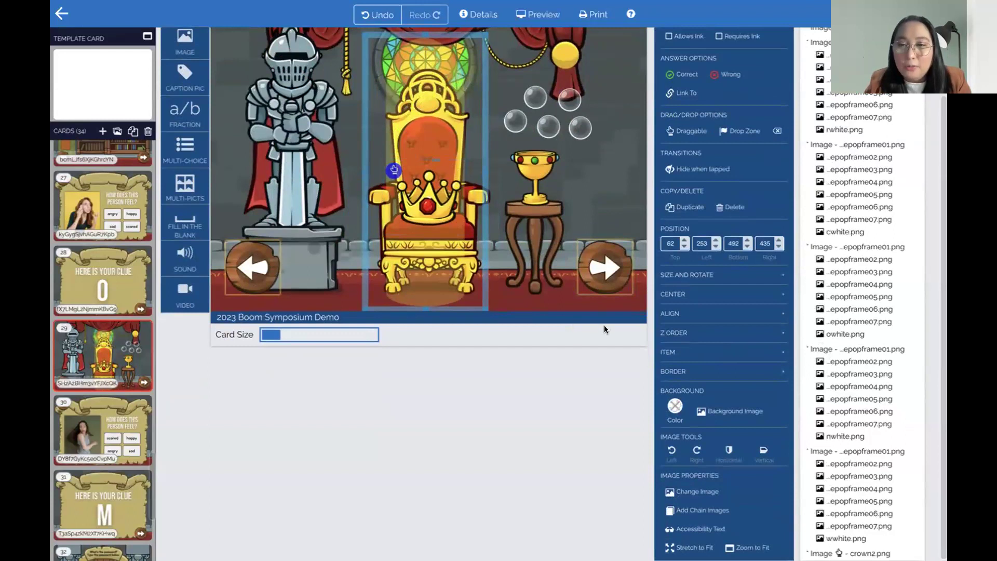
scroll(713, 254, up, 1)
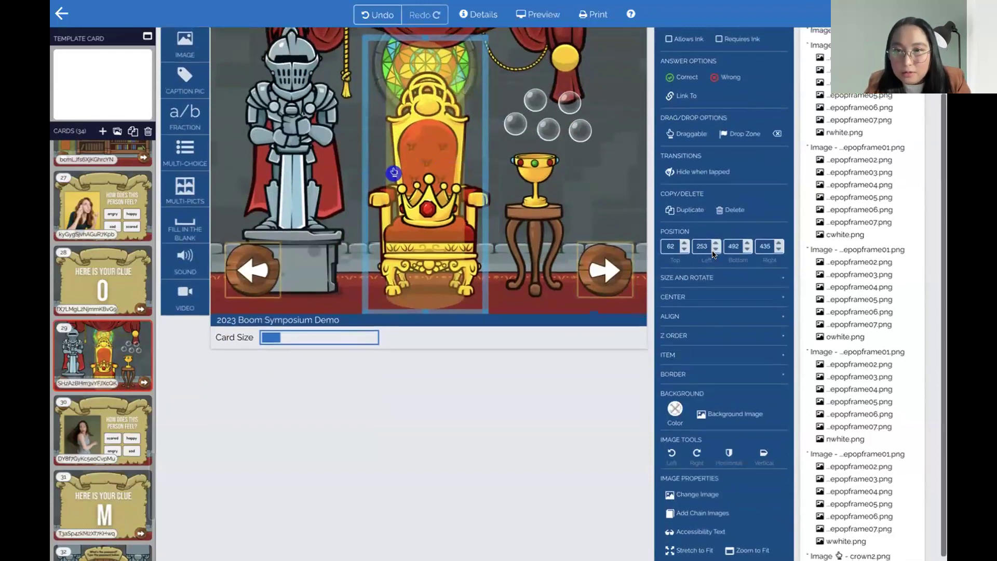
click(699, 171)
scroll(397, 192, up, 3)
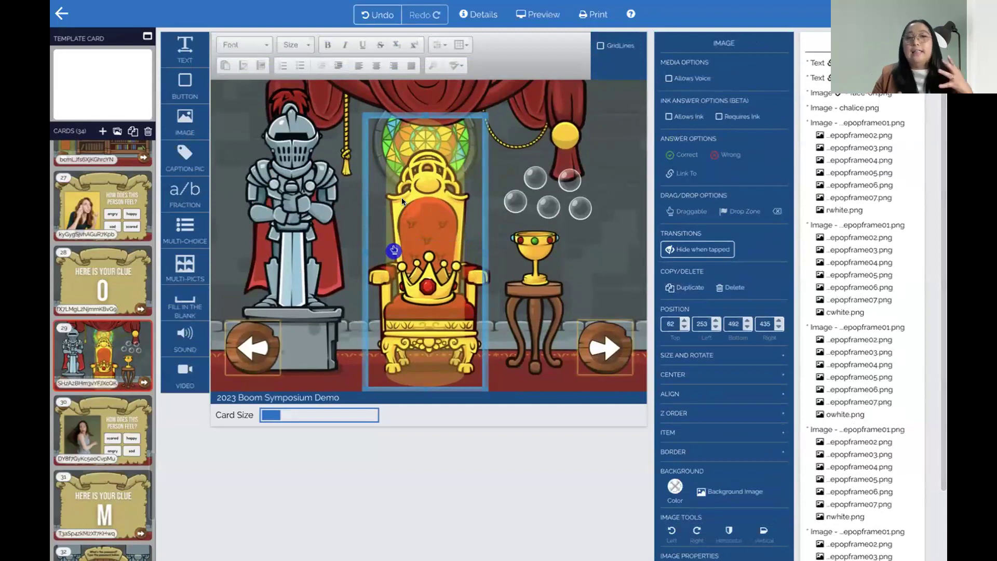
Preview the card and pop the bubbles to reveal the letters C, R, O, W and N
click(552, 11)
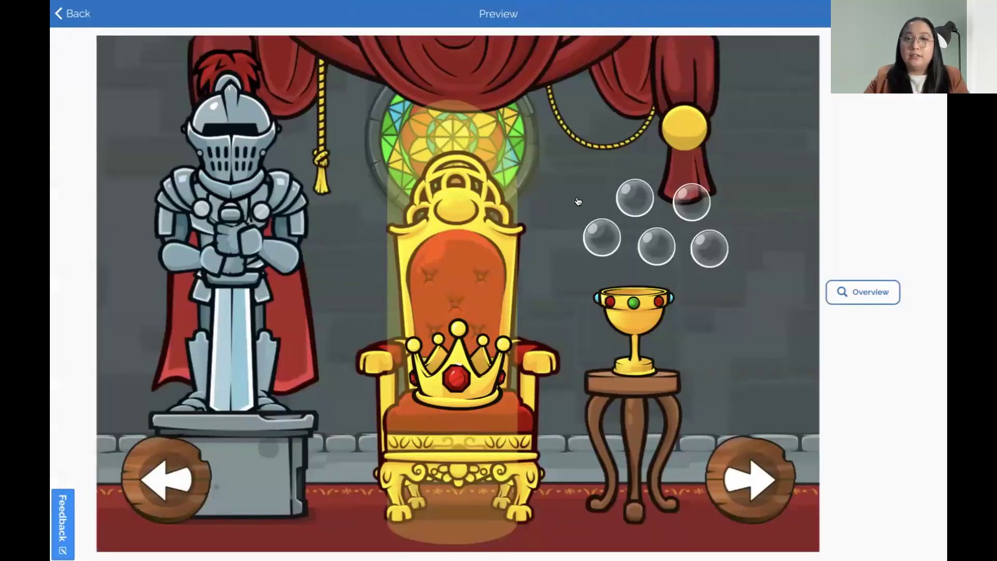
click(642, 204)
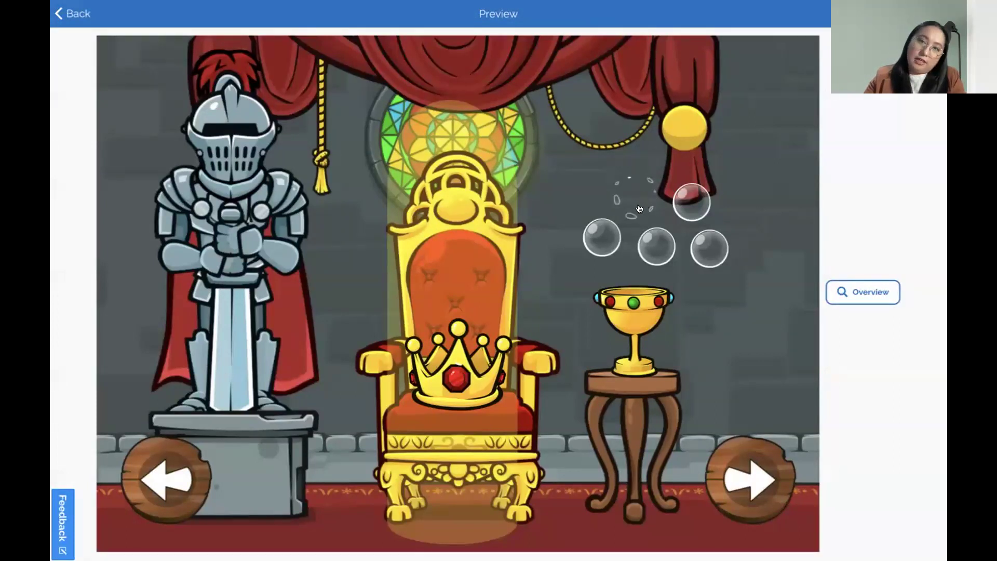
click(602, 224)
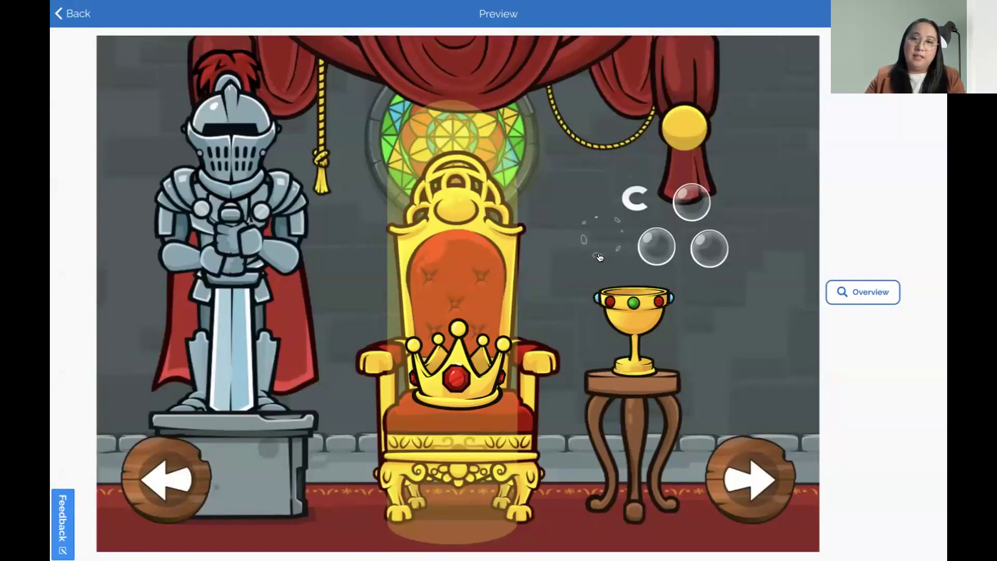
click(649, 256)
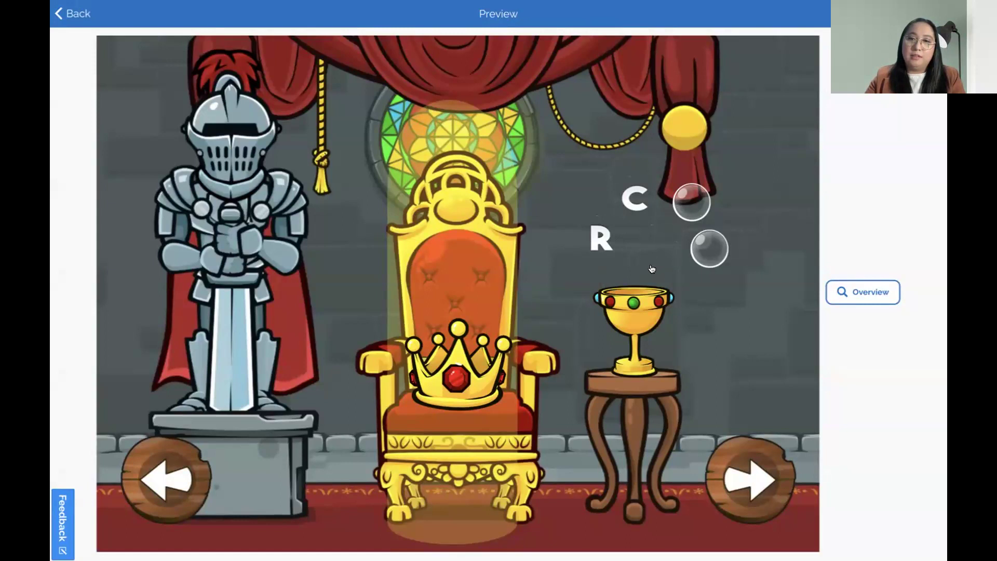
click(703, 257)
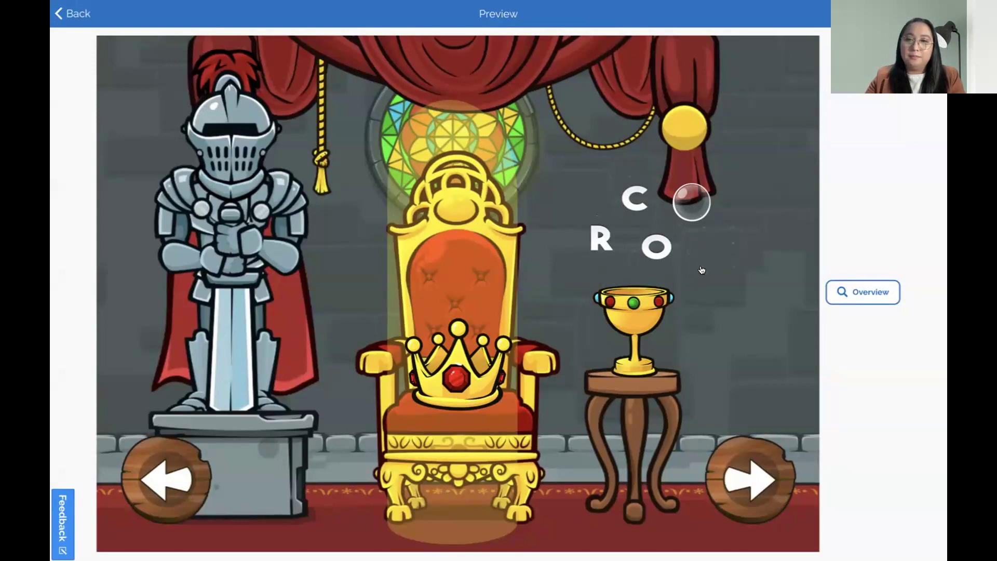
click(682, 207)
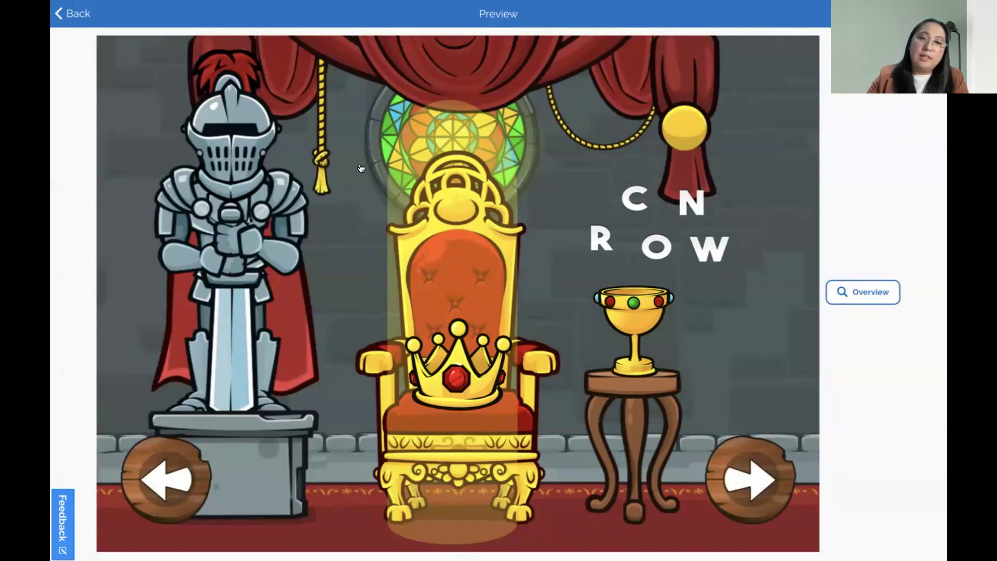
Tap the glowing throne, move the crown onto the goblet, then quit the preview
click(440, 160)
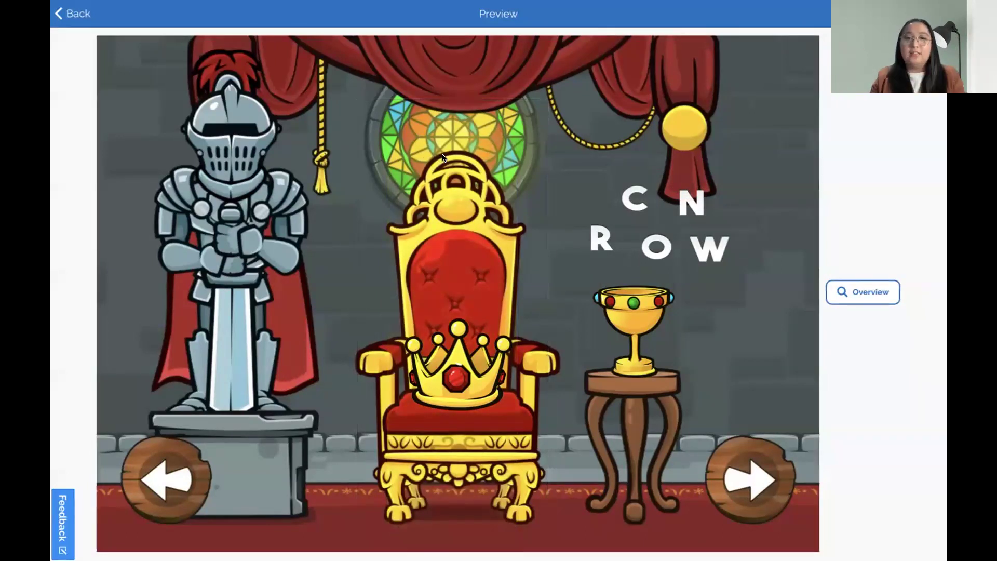
click(463, 369)
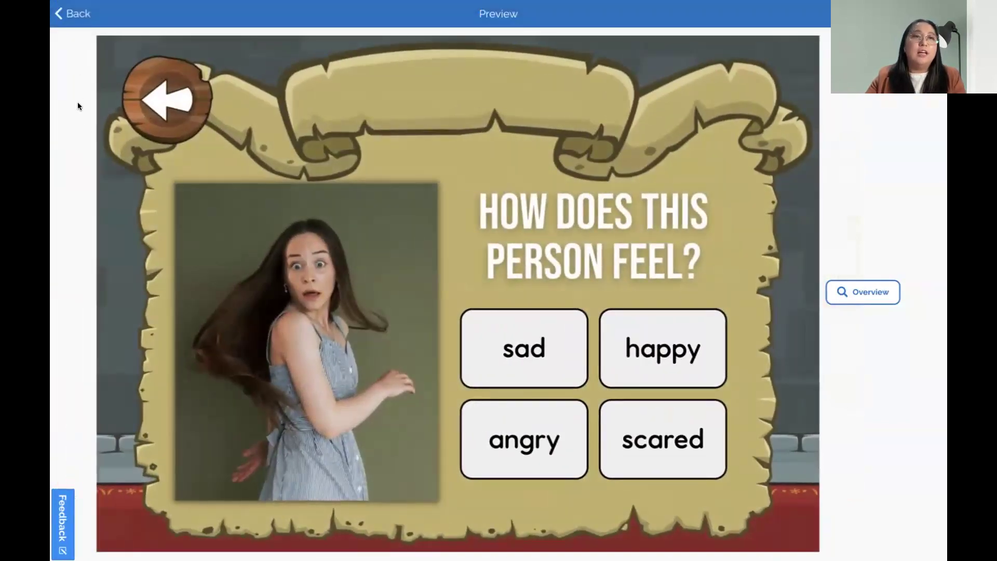
click(66, 19)
click(555, 293)
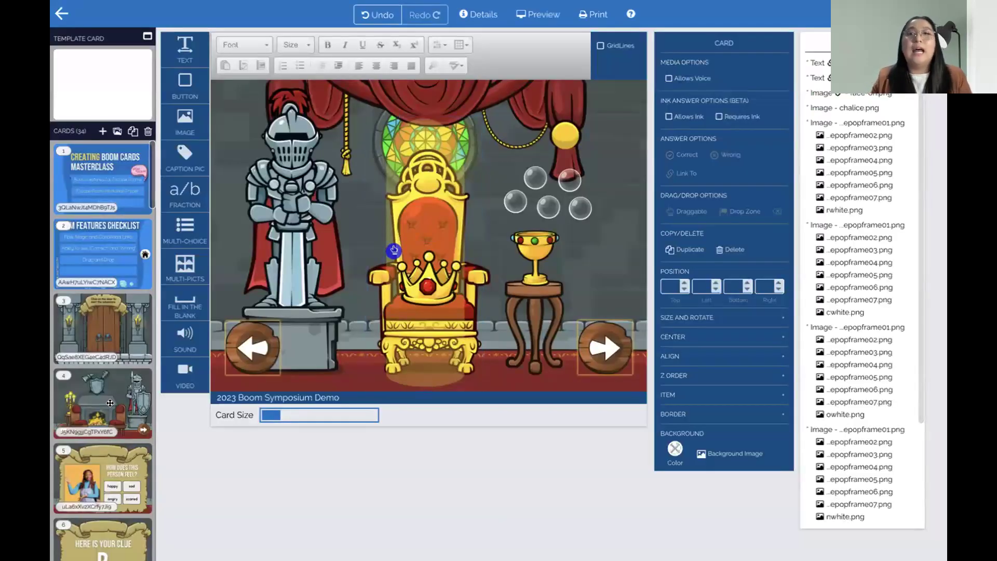
Slightly resize the throne image on card 29
scroll(88, 398, down, 15)
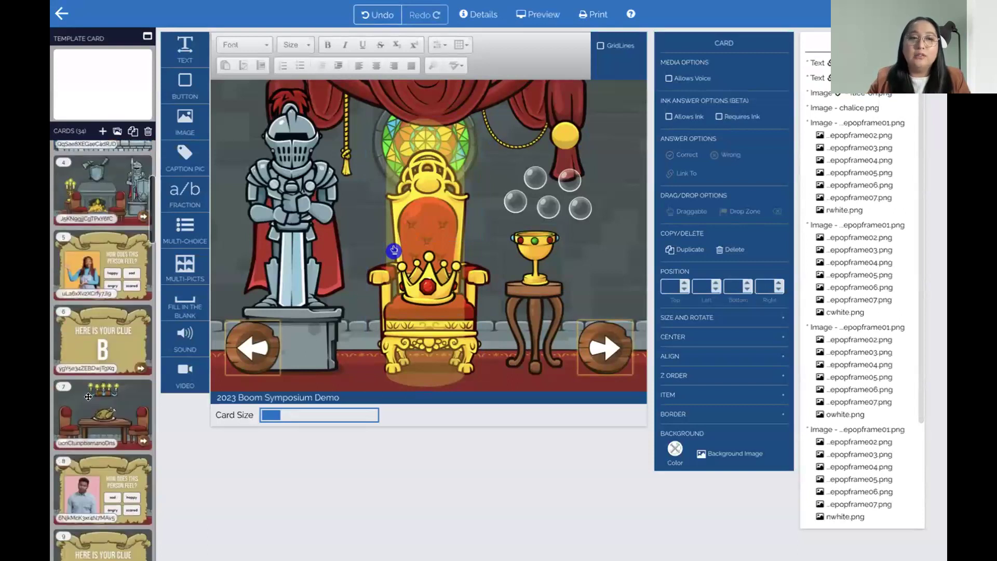
scroll(89, 398, down, 6)
click(389, 210)
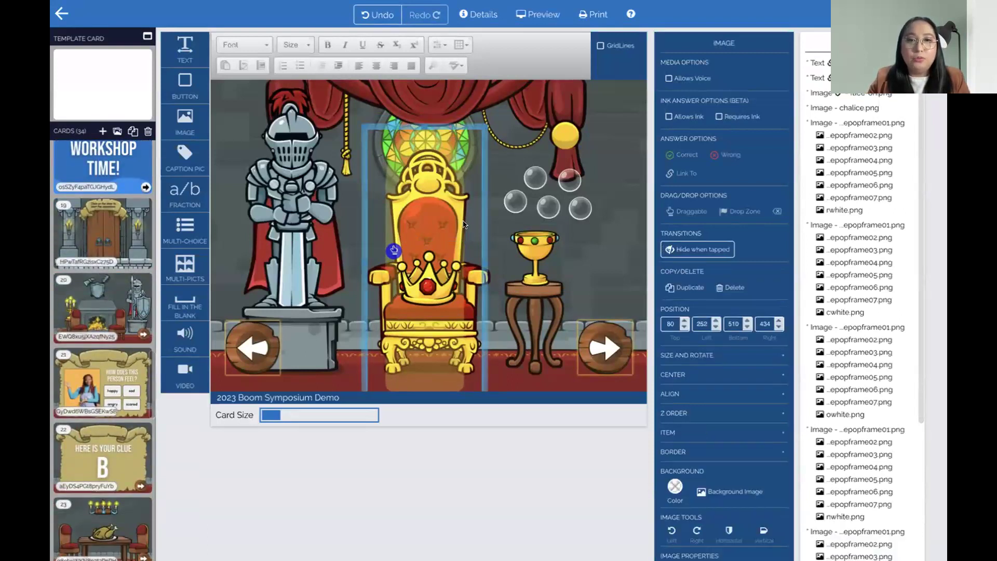
drag(478, 132, 459, 125)
Open card 32, the password door card, and inspect its ENTER sign and two arrows
scroll(66, 398, down, 10)
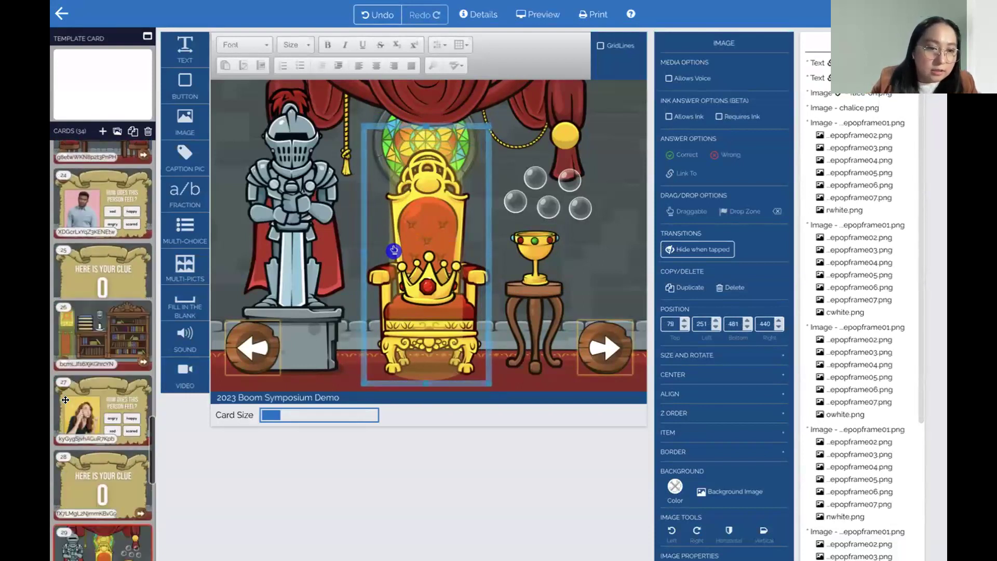
scroll(65, 398, down, 5)
click(85, 338)
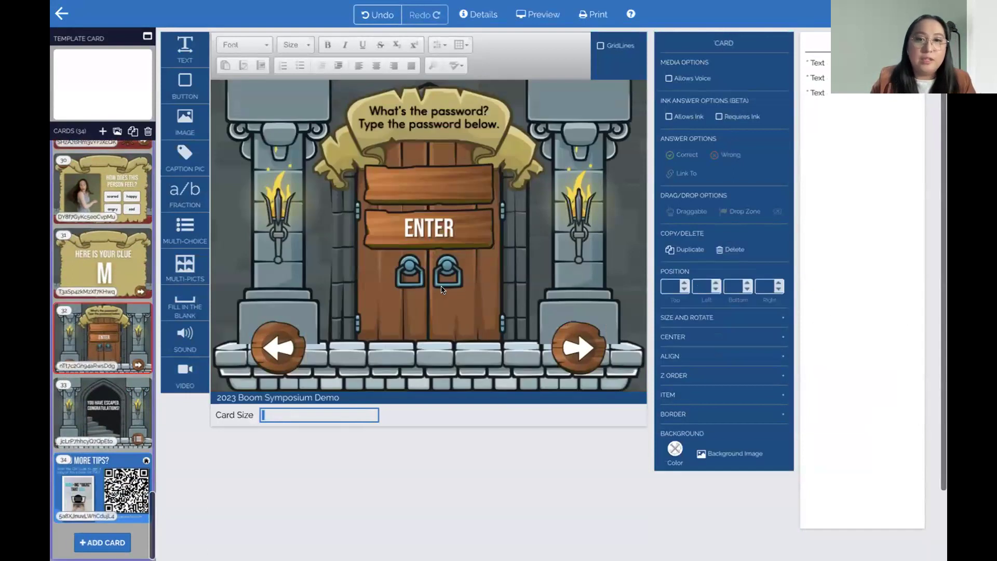
click(429, 215)
click(279, 346)
click(546, 361)
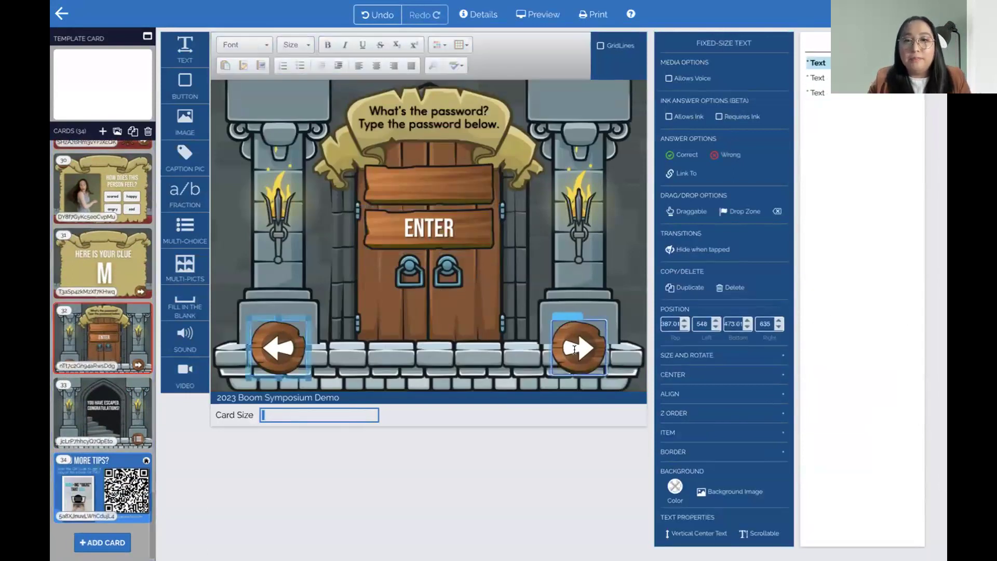
click(391, 320)
click(279, 345)
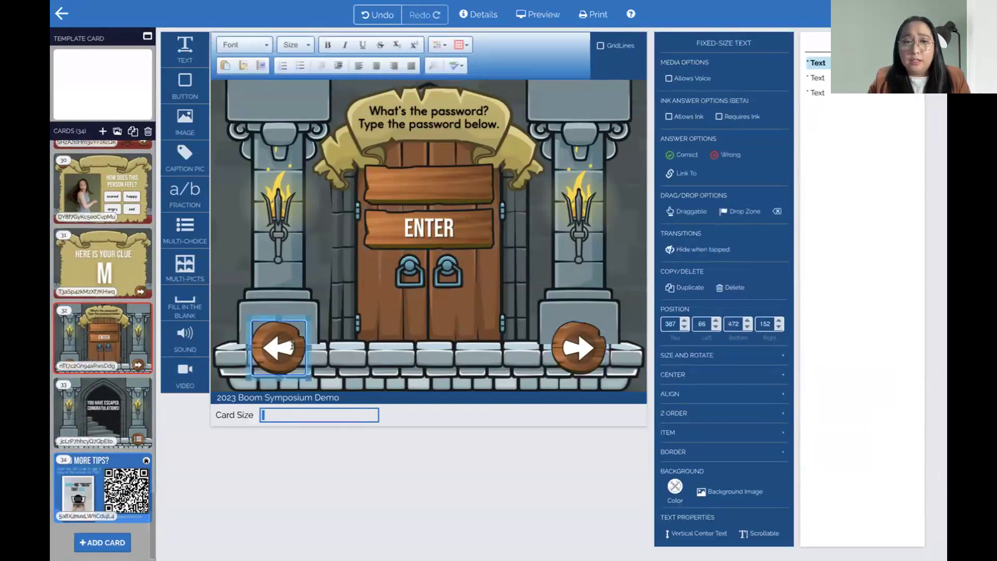
click(592, 356)
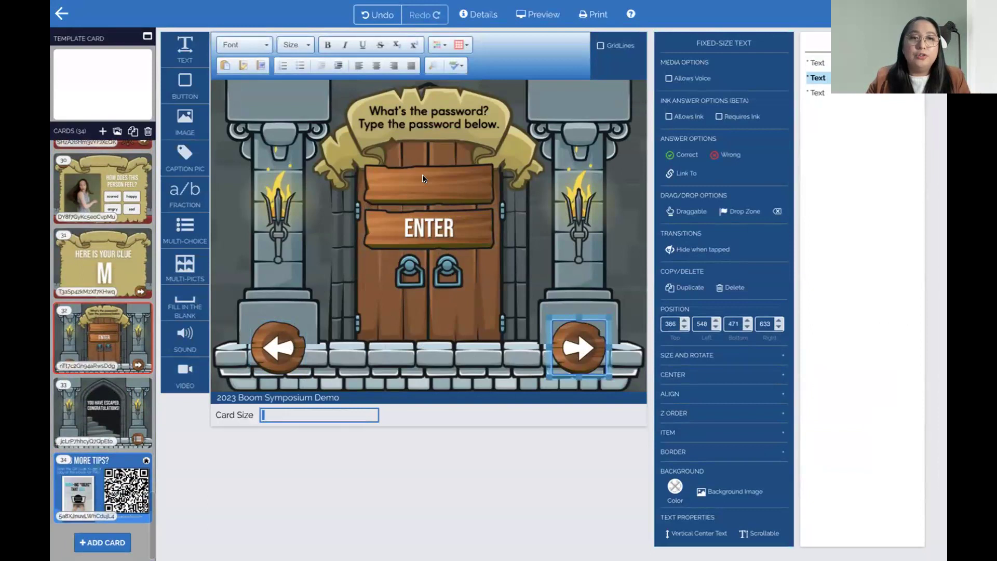
Place a fill-in-the-blank box and fit it onto the wooden plank above ENTER
click(422, 188)
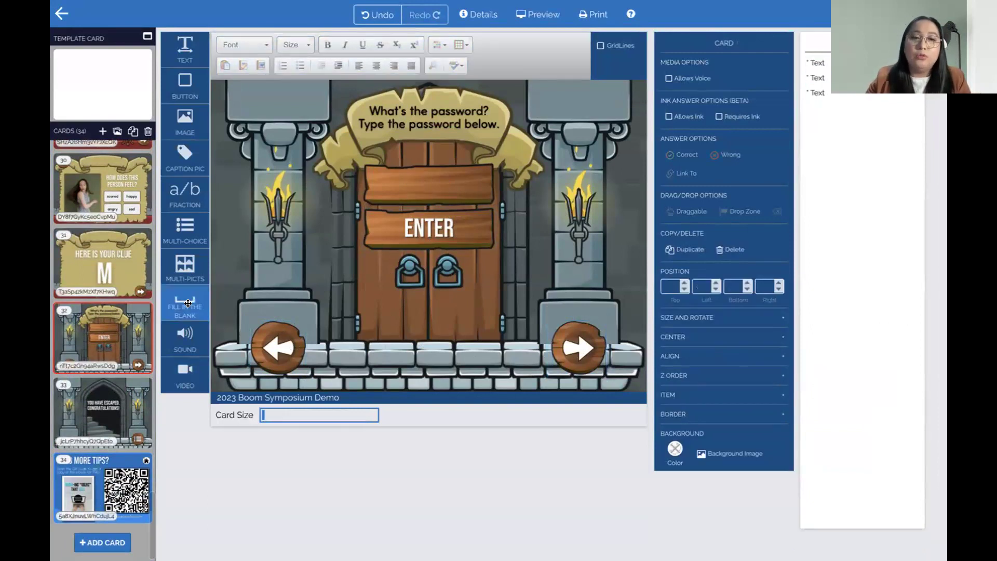
drag(189, 300, 387, 175)
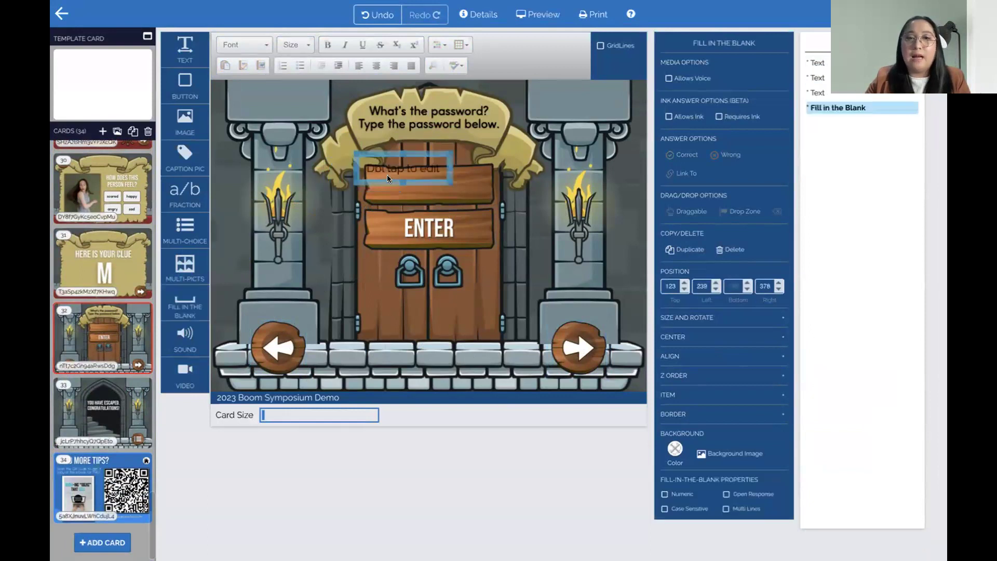
drag(447, 180, 495, 206)
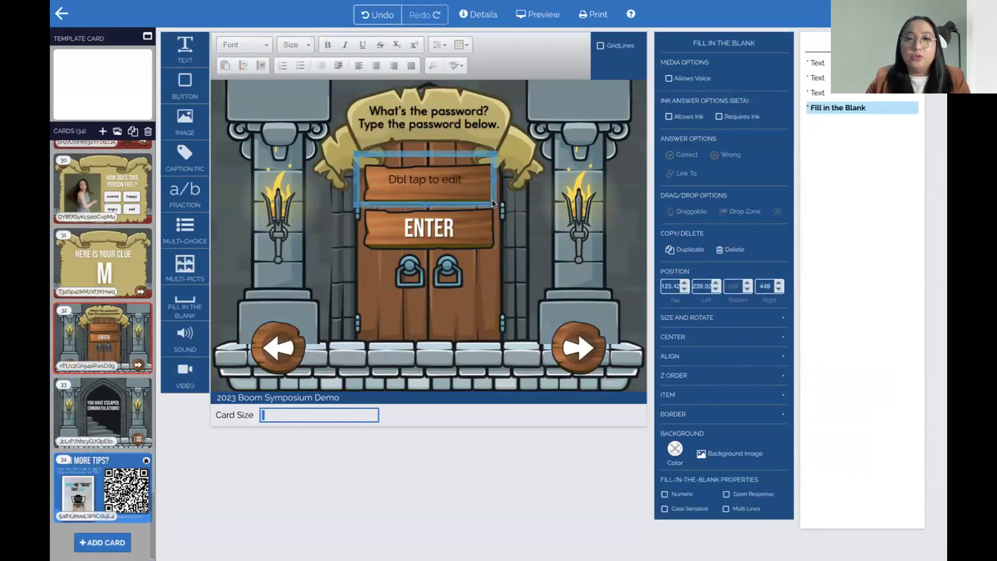
drag(488, 150, 495, 164)
drag(354, 154, 360, 158)
drag(422, 163, 423, 165)
Set the answer box's font to KASchoolDays at size 40
double_click(426, 181)
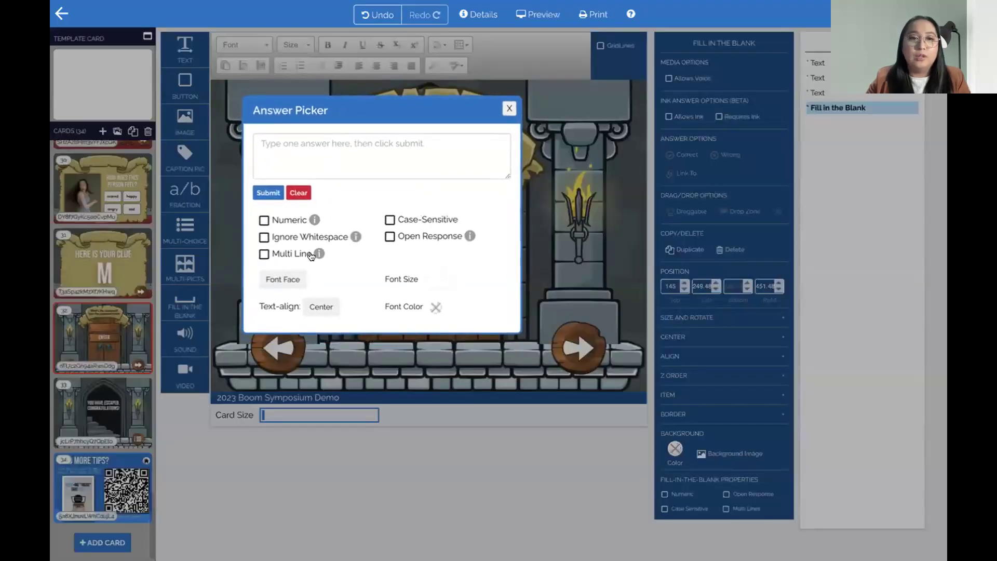
click(285, 277)
scroll(321, 278, down, 1)
scroll(322, 265, down, 3)
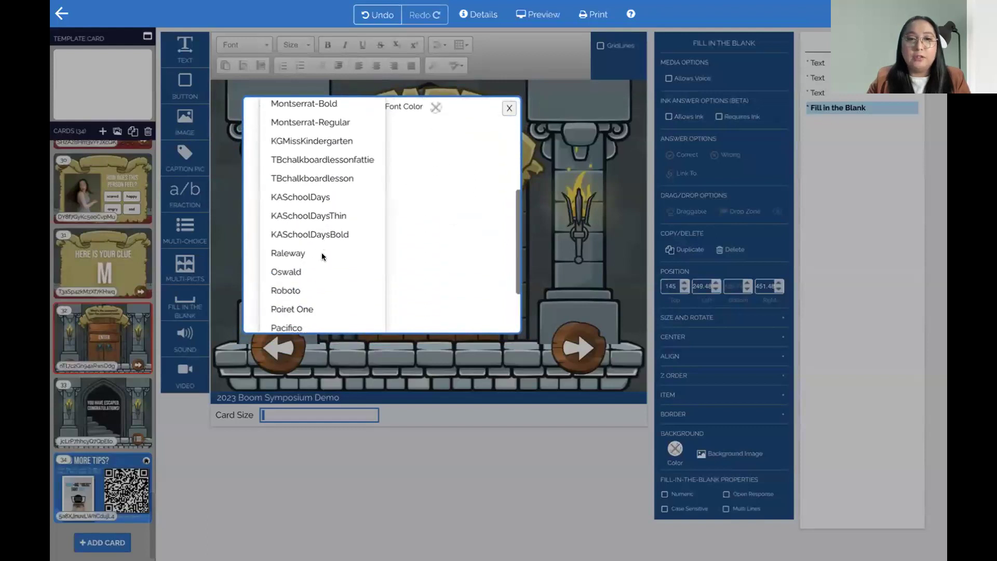
click(322, 197)
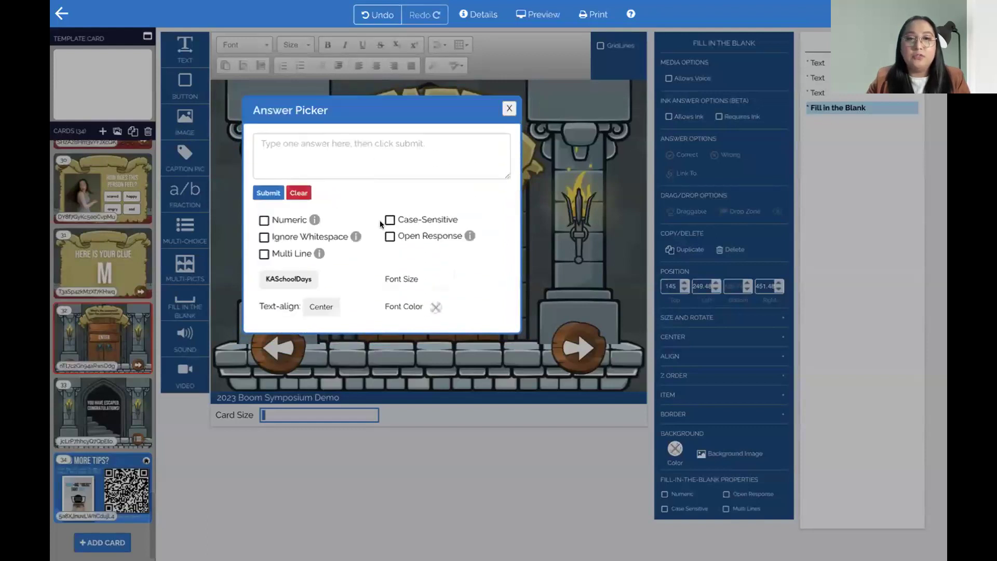
click(432, 307)
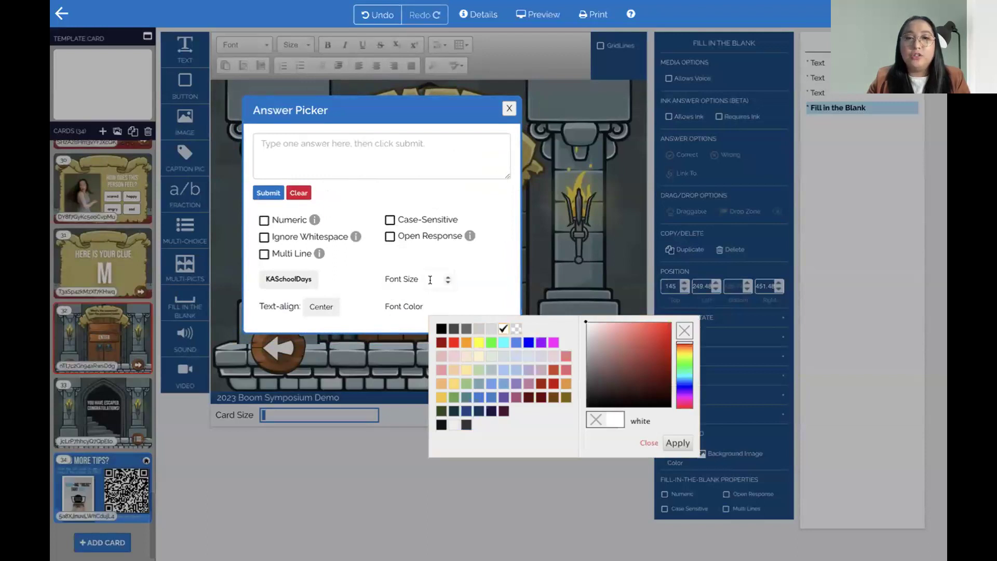
click(433, 284)
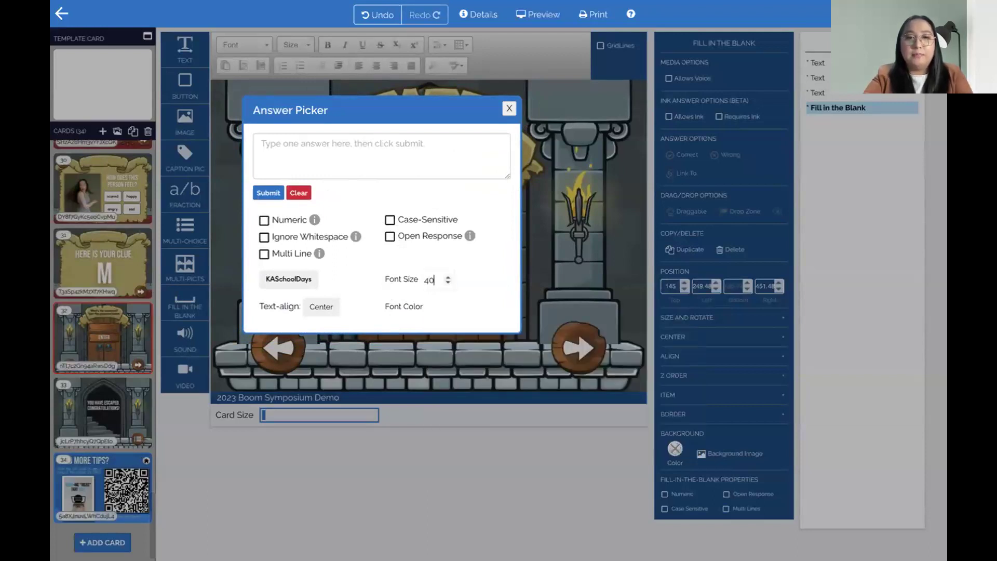
click(292, 154)
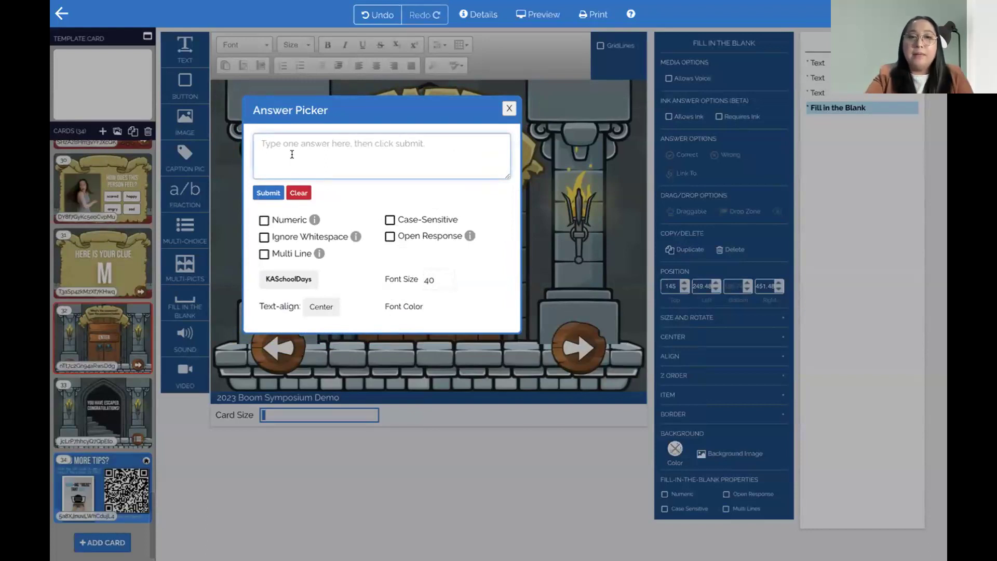
text(boom)
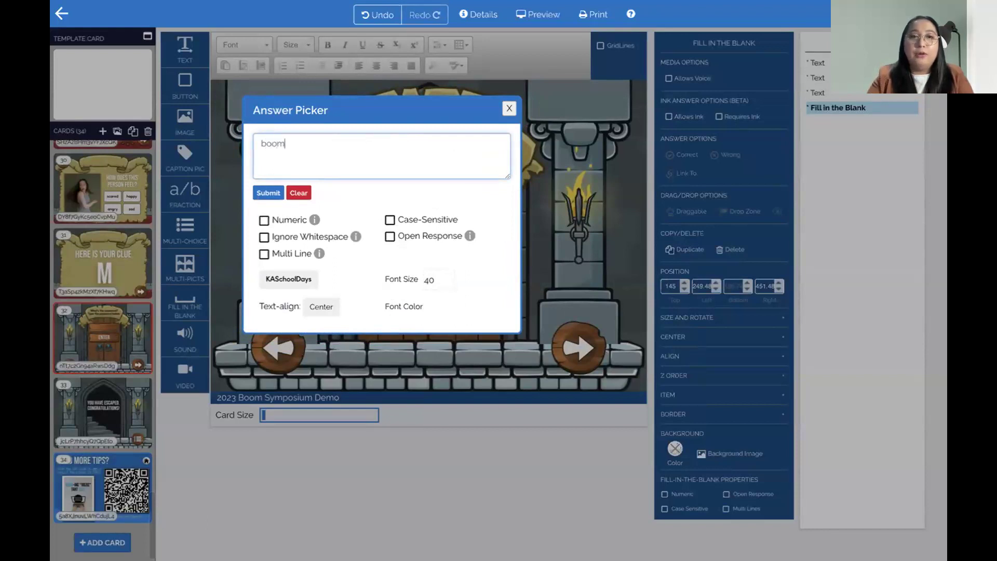
click(276, 193)
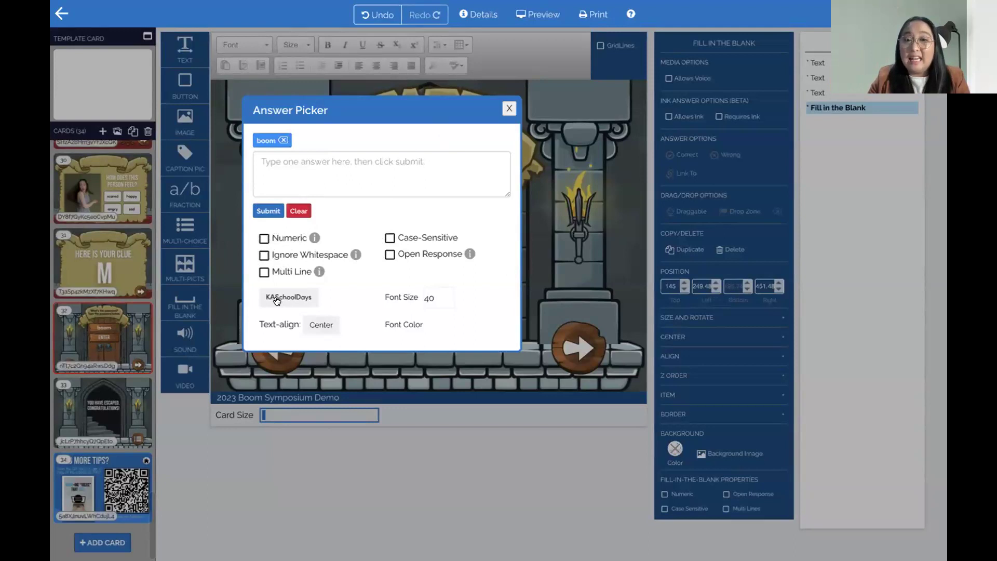
click(509, 108)
click(466, 187)
drag(362, 181, 365, 181)
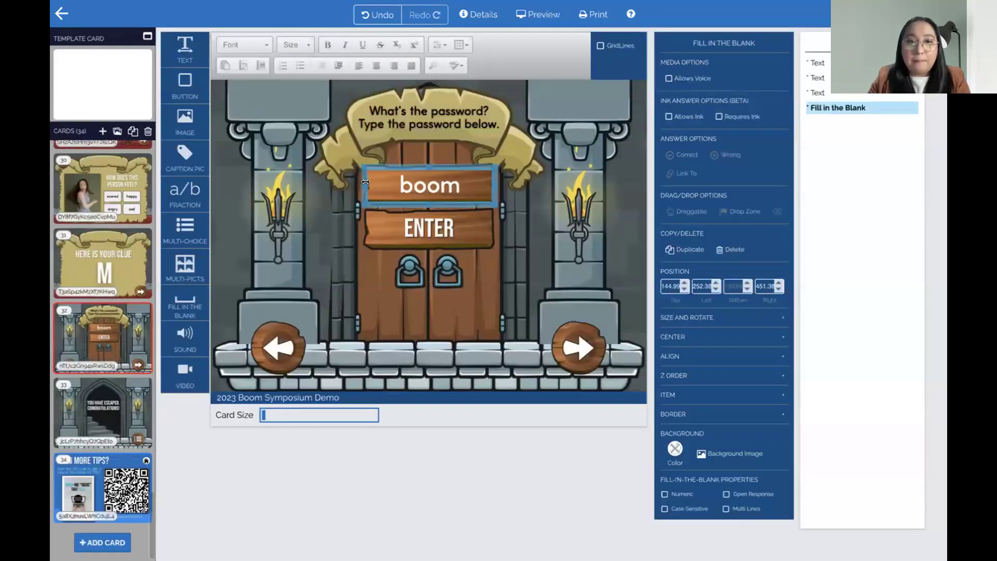
Link the ENTER sign conditionally to card 33, the escape card
click(432, 236)
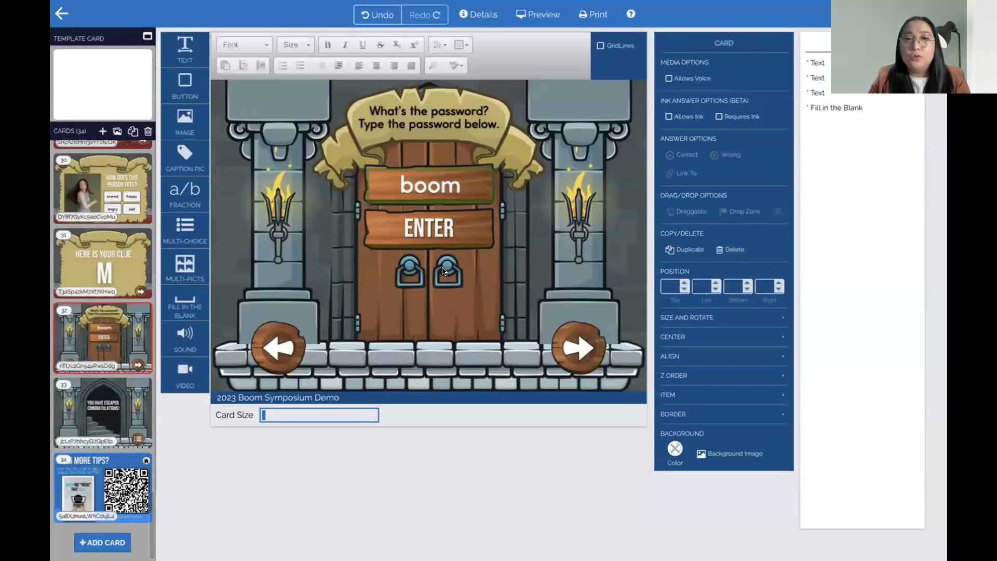
click(436, 236)
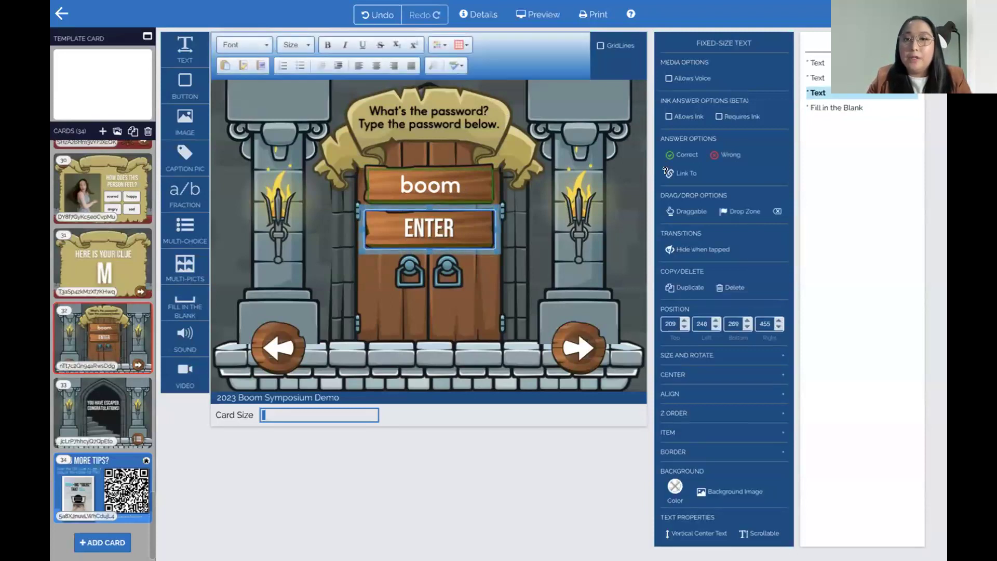
click(680, 173)
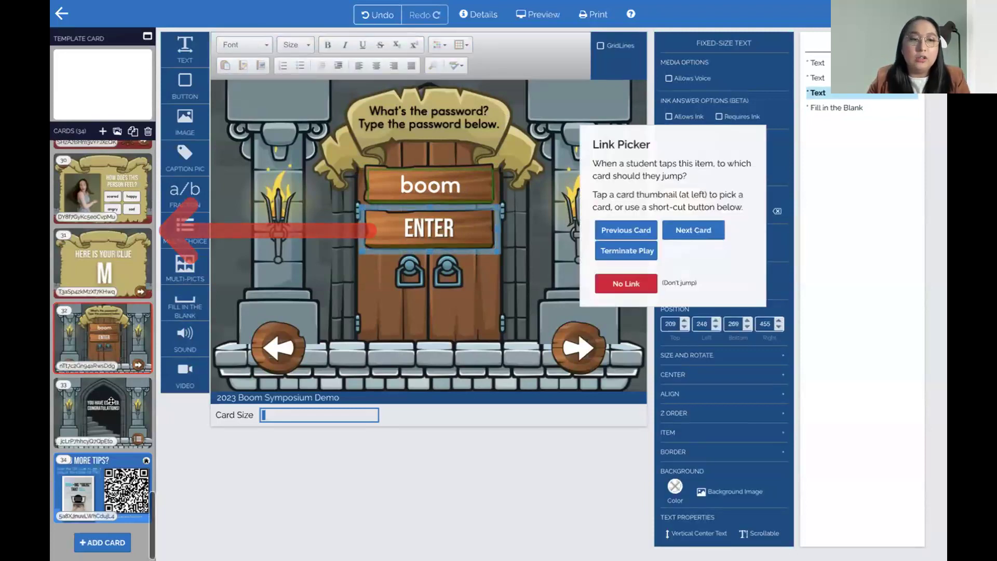
click(101, 414)
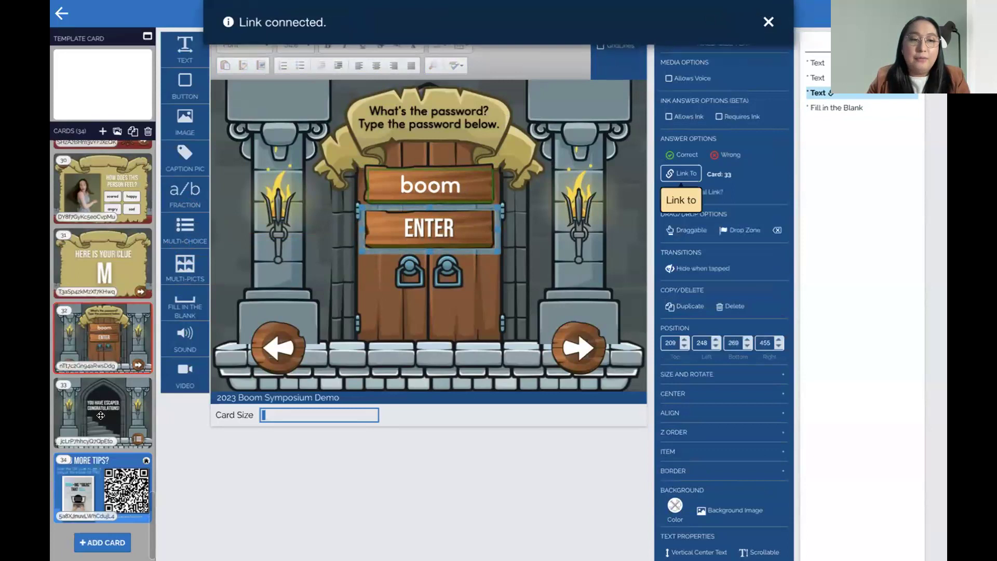
click(715, 193)
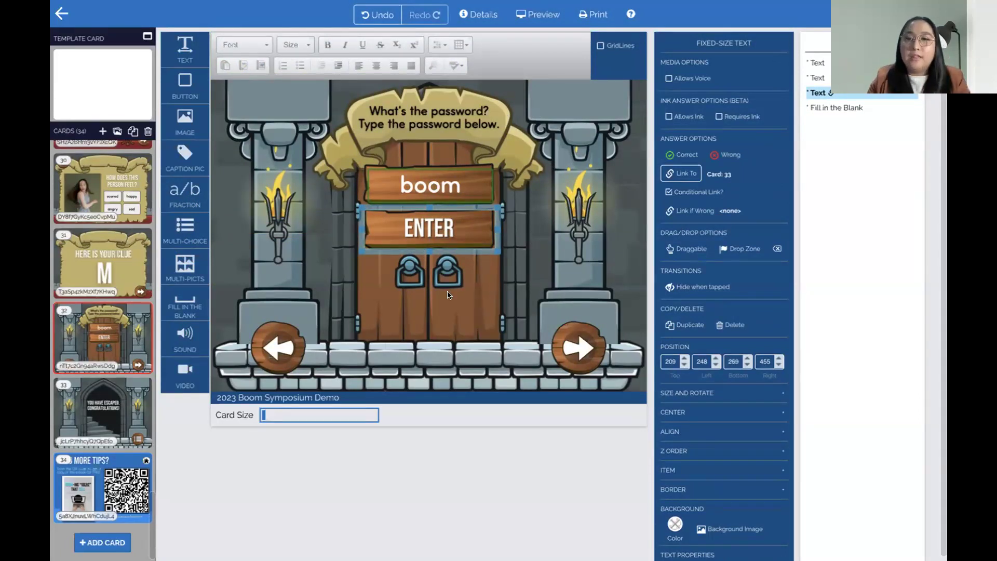
click(453, 246)
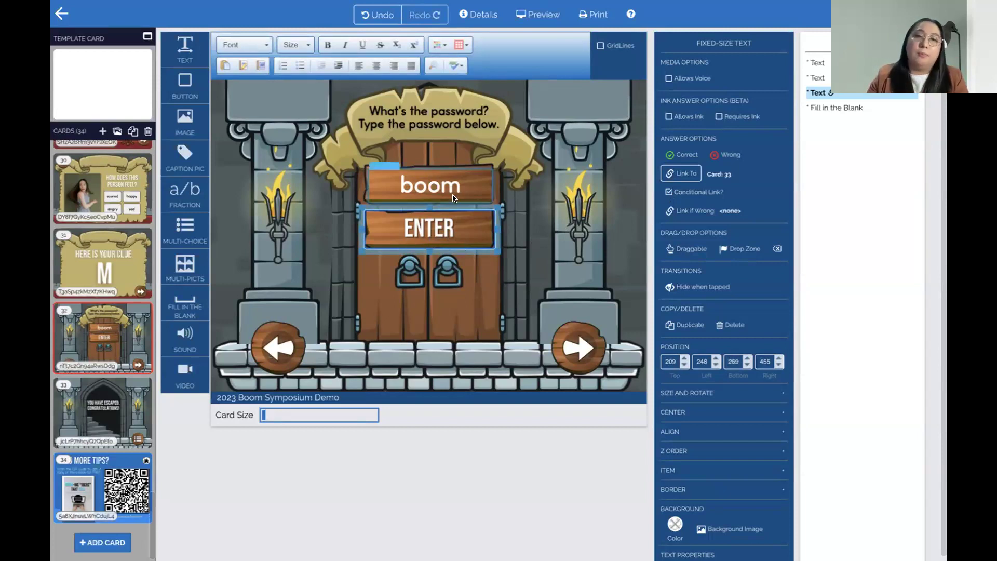
Link the door card's right arrow to card 20
click(576, 349)
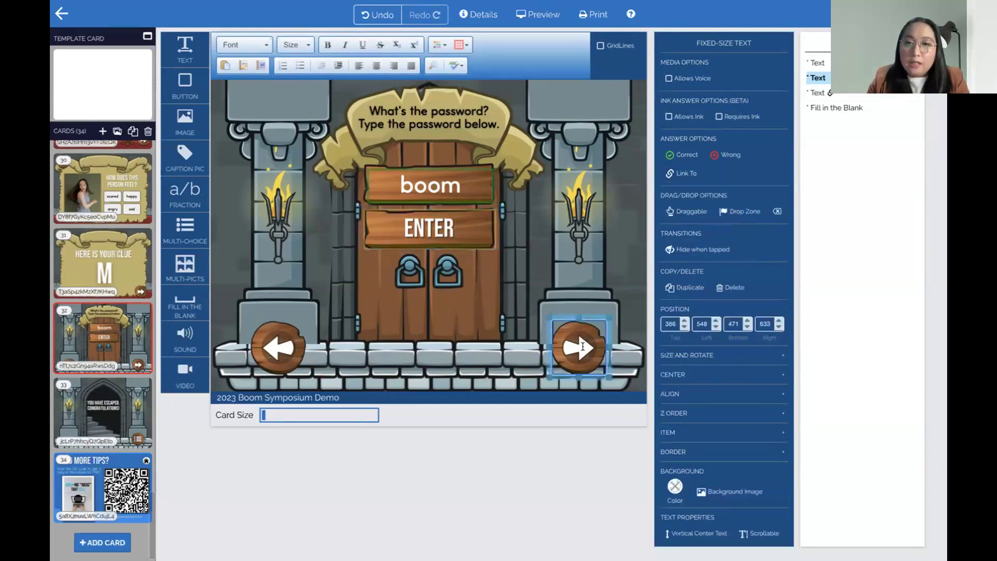
click(685, 174)
scroll(119, 210, up, 3)
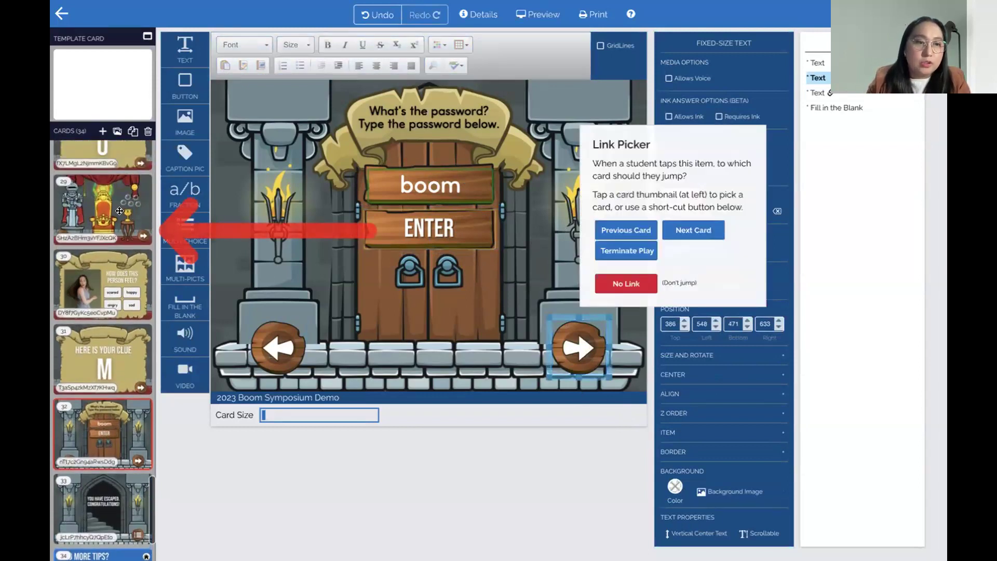
click(120, 210)
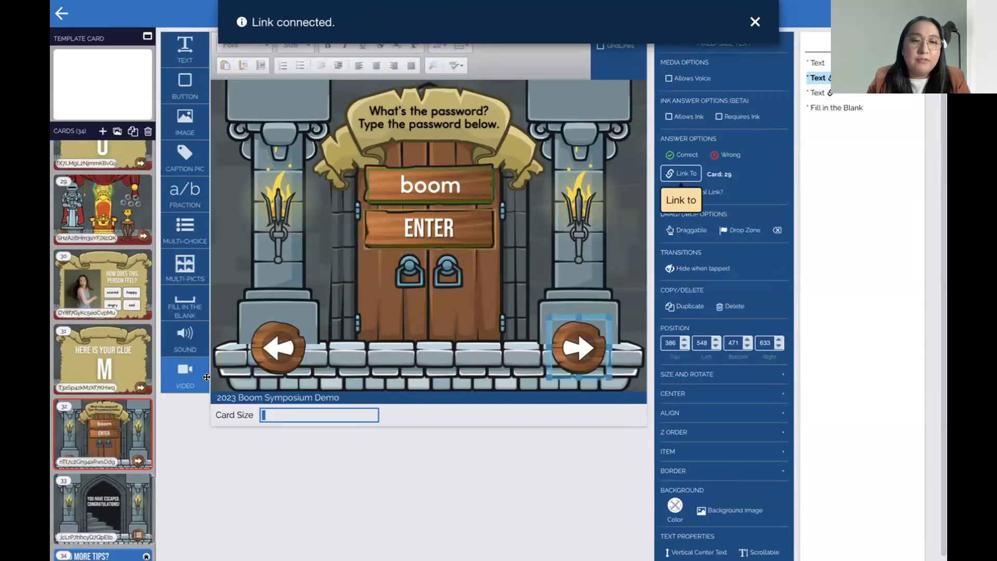
click(682, 175)
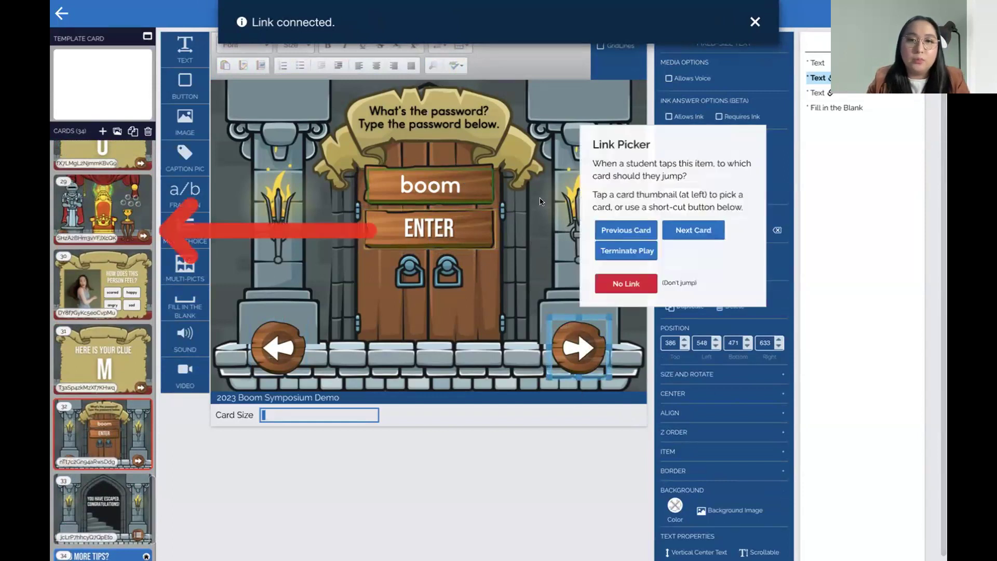
scroll(88, 327, up, 10)
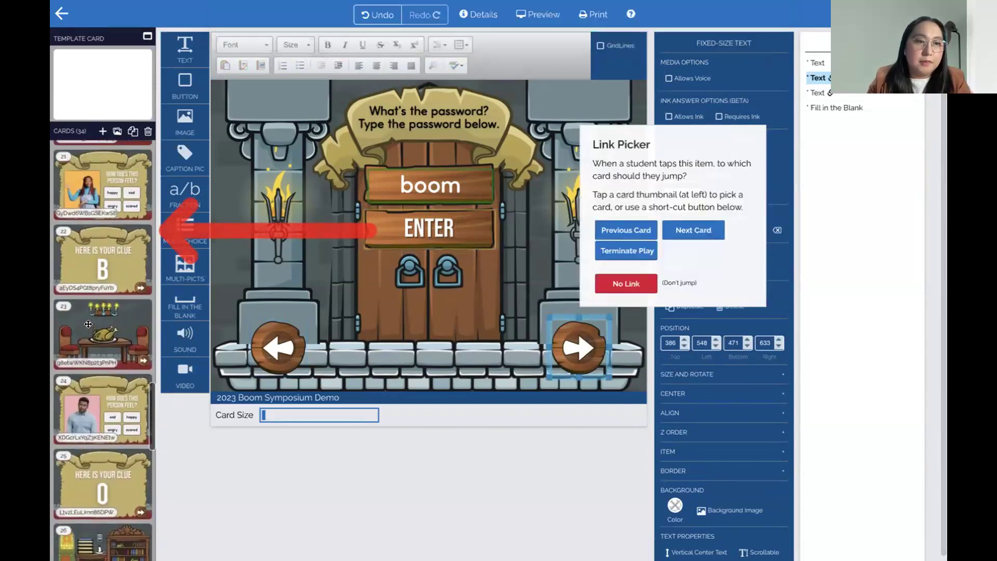
scroll(89, 320, up, 4)
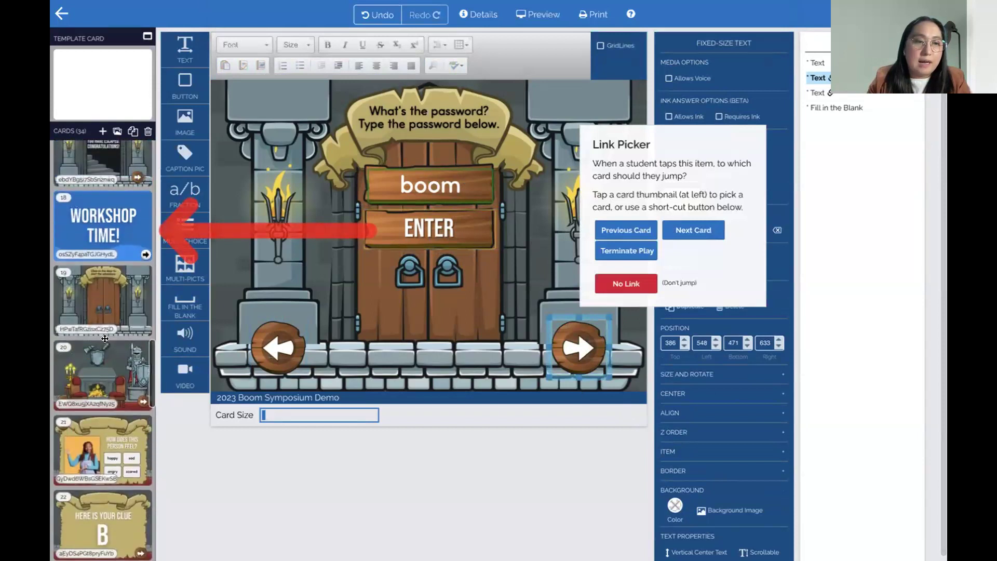
click(109, 350)
Link the left arrow back to card 29, the throne room
click(277, 347)
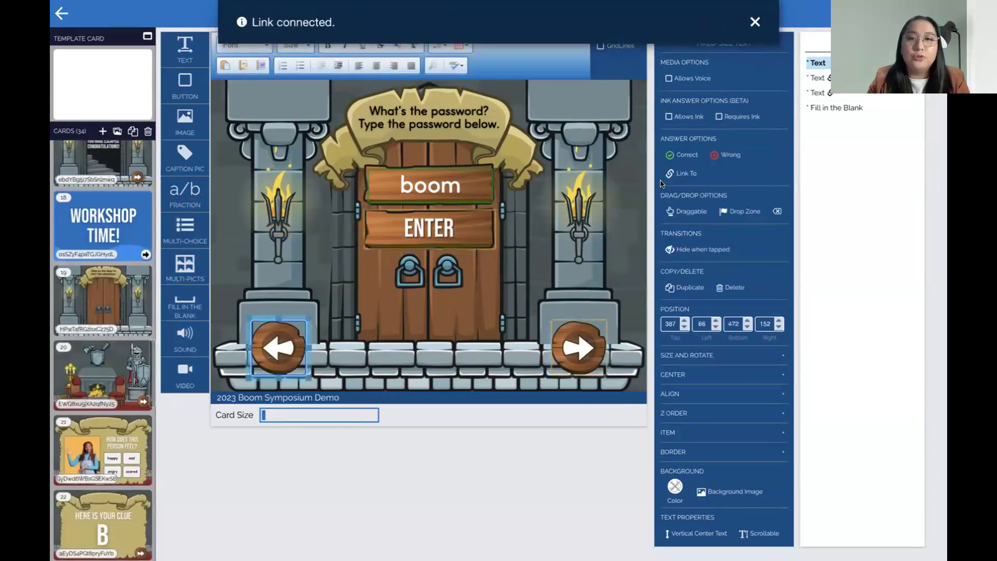
click(680, 173)
scroll(81, 359, down, 15)
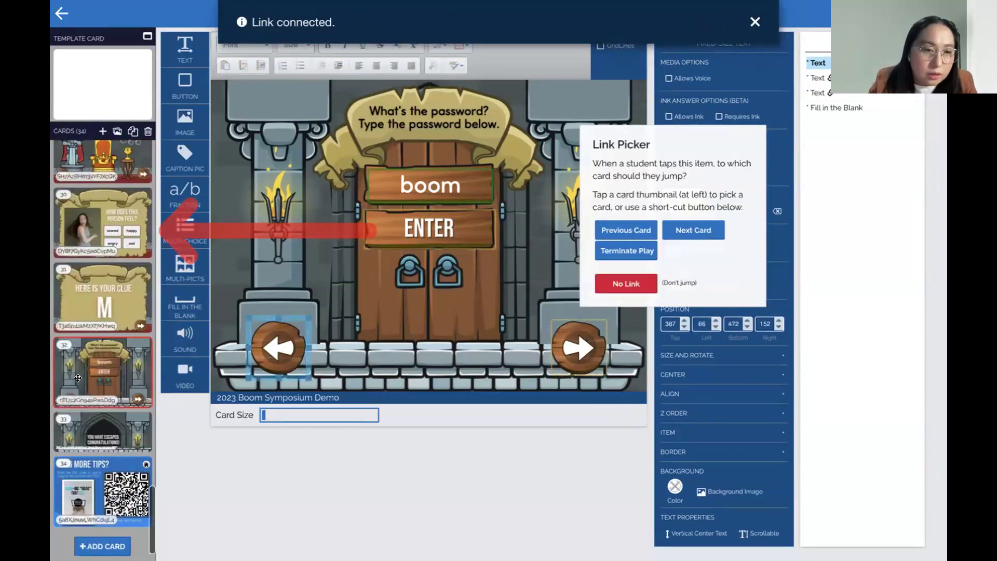
click(100, 151)
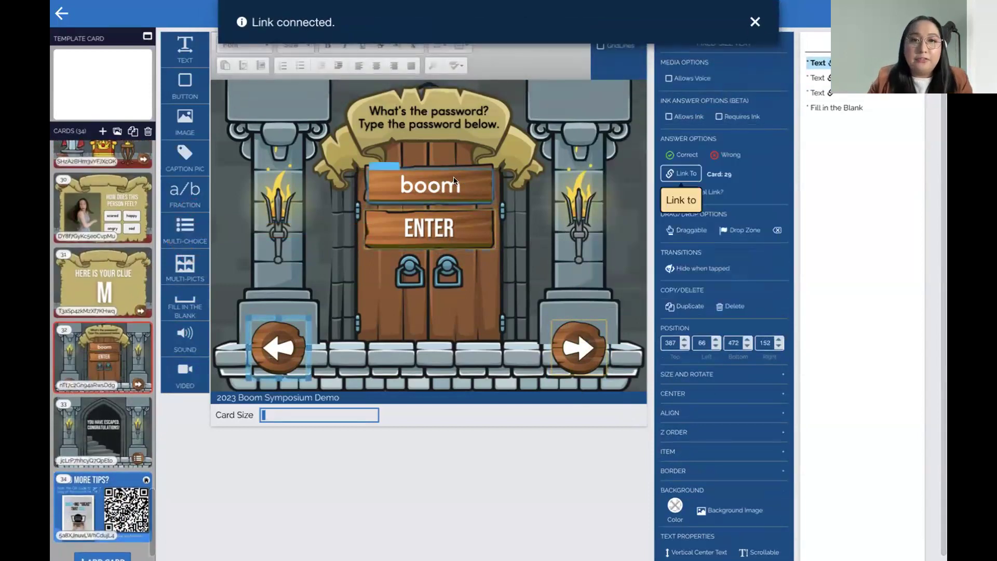
click(755, 21)
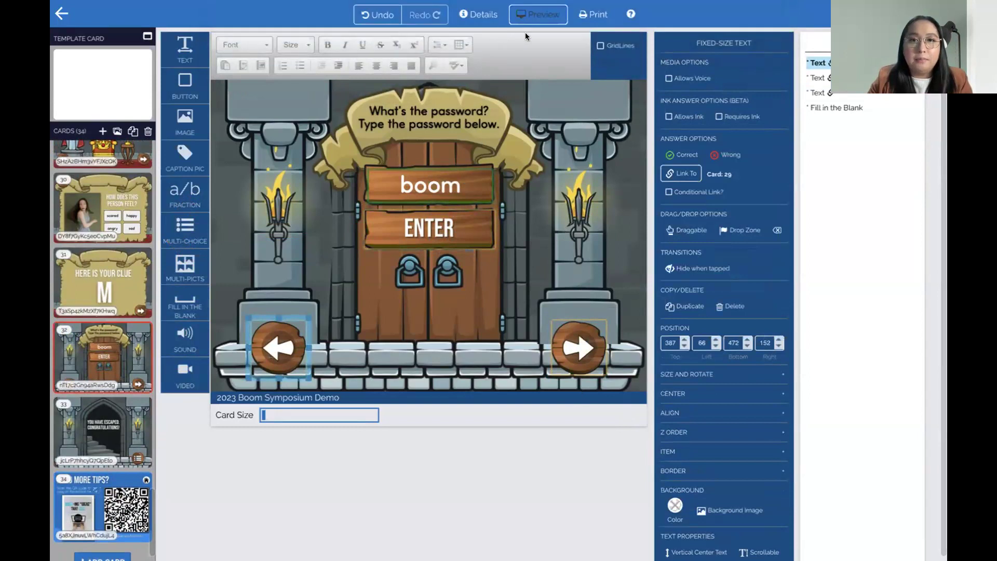
Preview the card and submit the wrong password 'moob' to confirm it's rejected
click(538, 14)
click(493, 225)
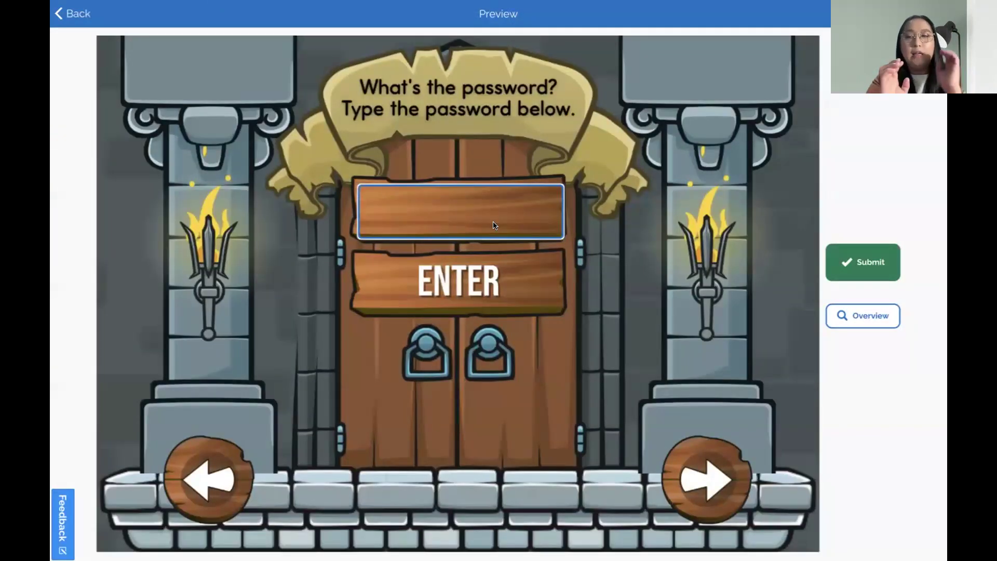
text(moob)
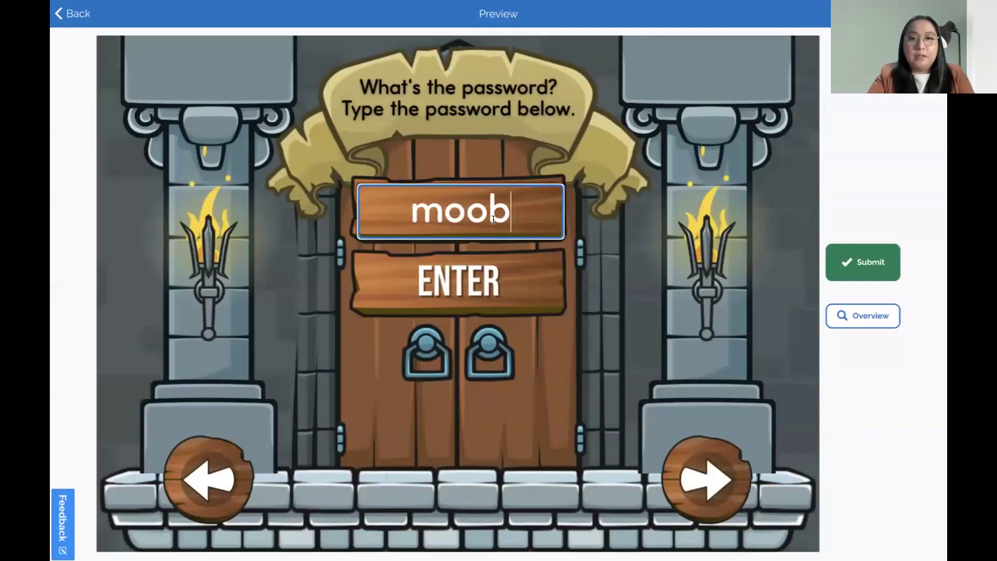
click(523, 265)
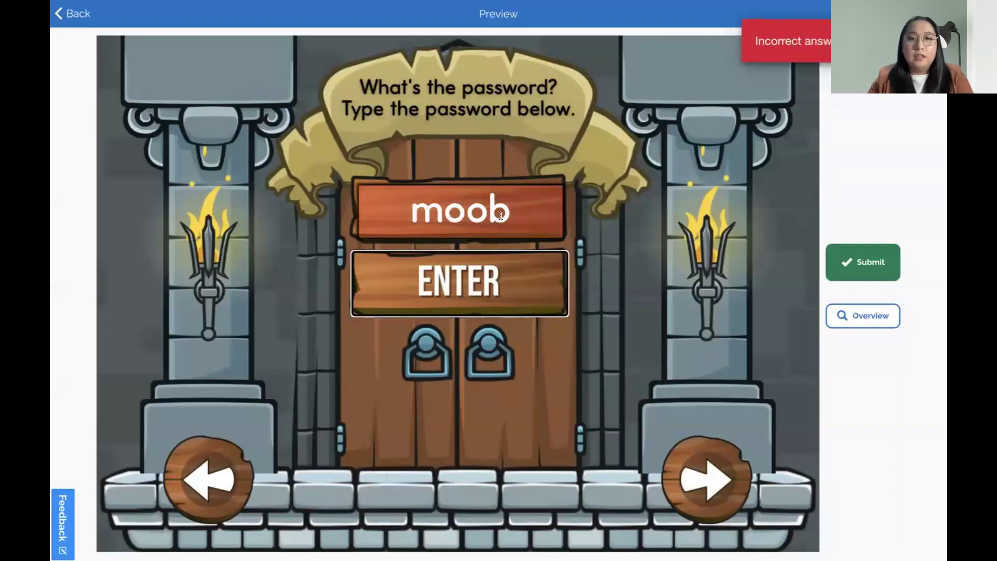
Replace it with 'BOOM' and submit to reach the escape card
double_click(484, 222)
click(478, 211)
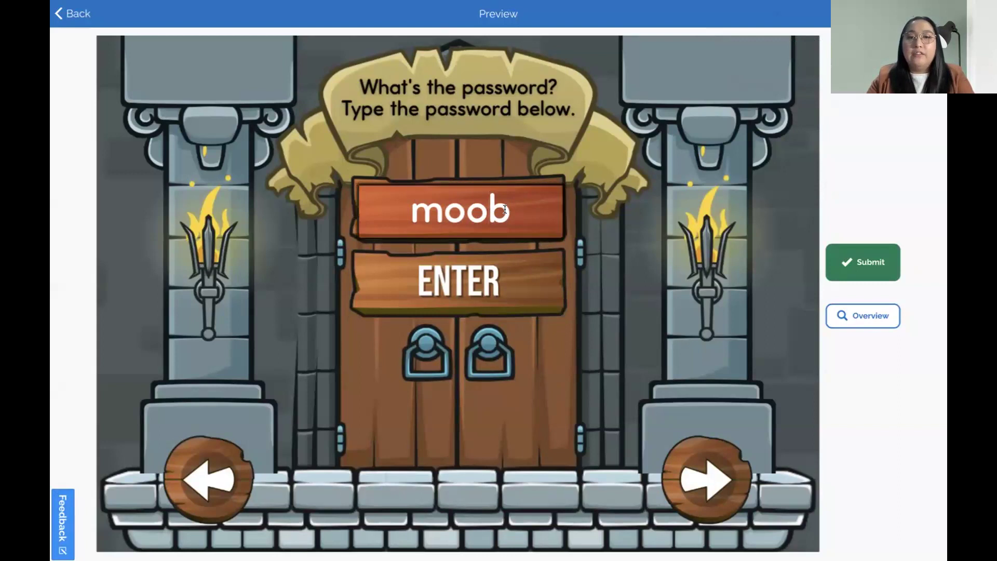
drag(514, 210, 382, 195)
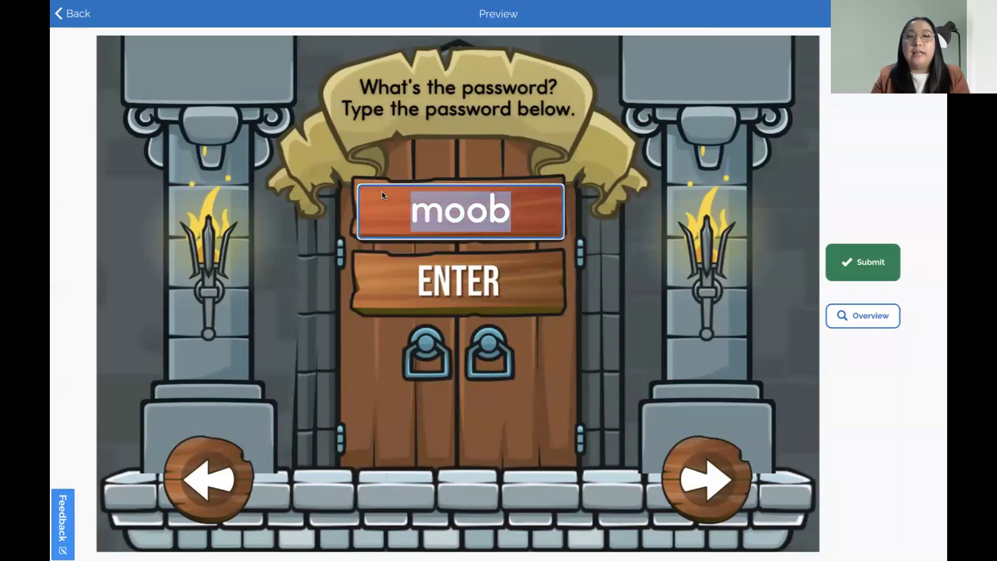
text(BOOM)
click(437, 298)
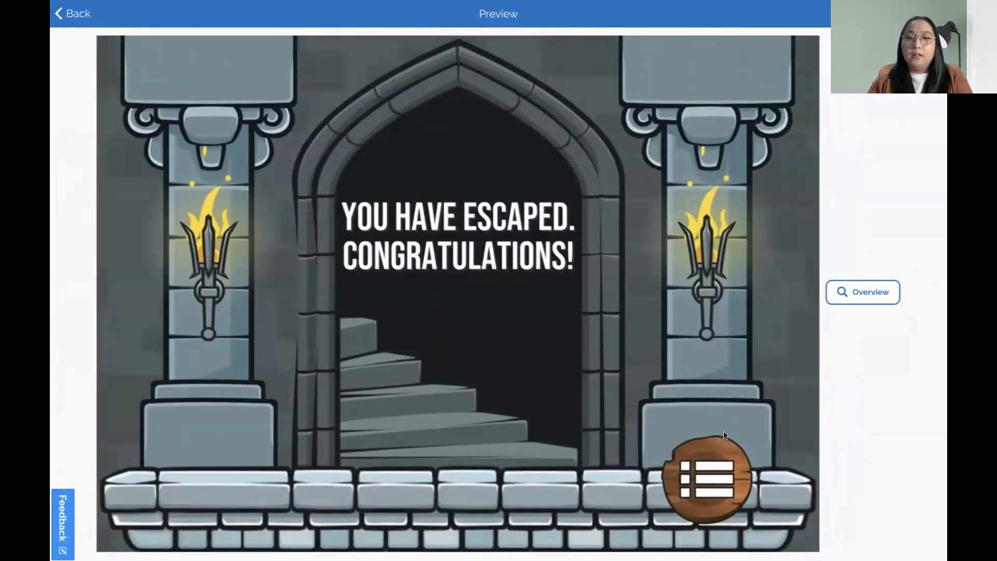
Return to the password card via Overview and quit the preview
click(874, 289)
click(310, 271)
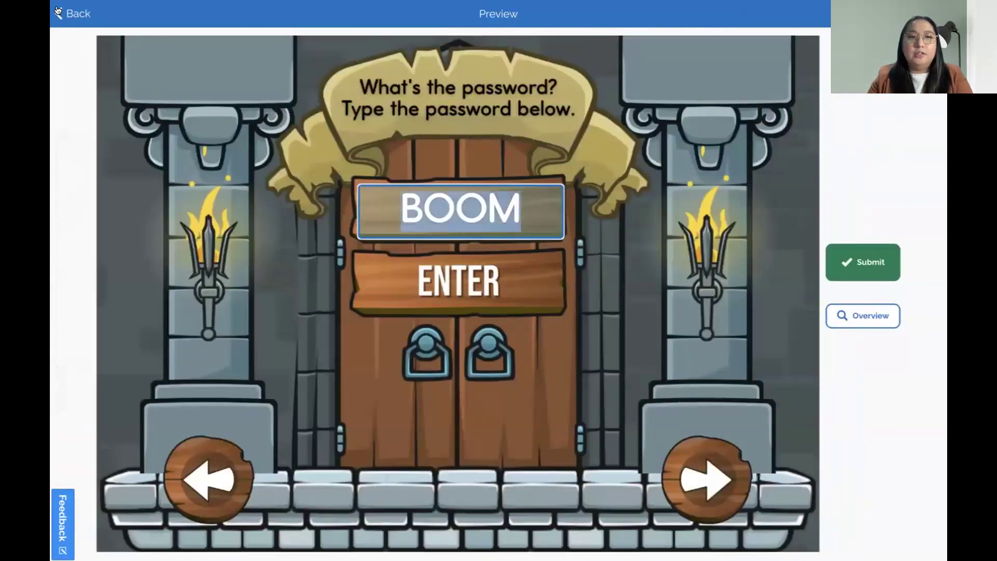
key(Escape)
click(557, 294)
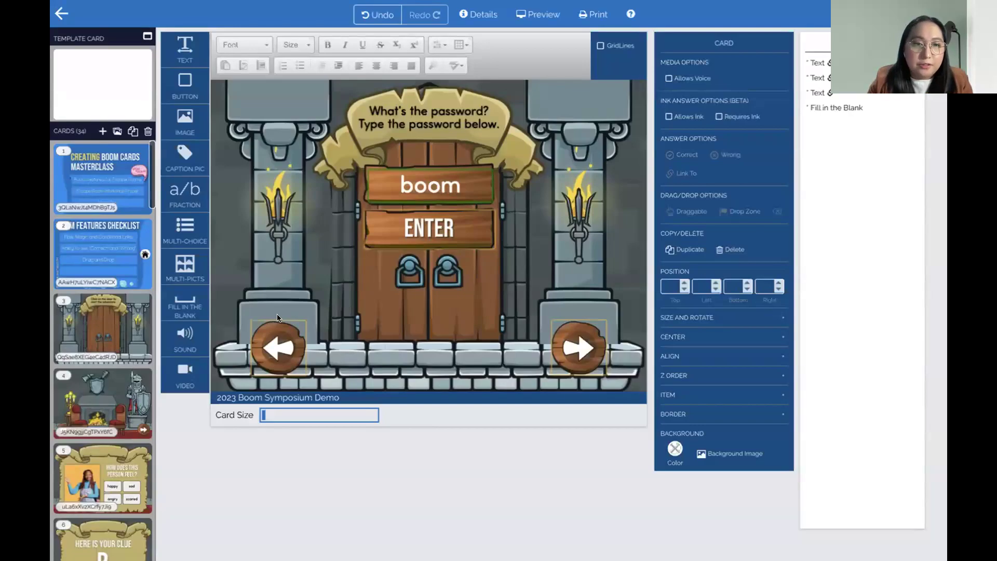
Check the left and right arrow links, then open card 33, the escape card
click(279, 328)
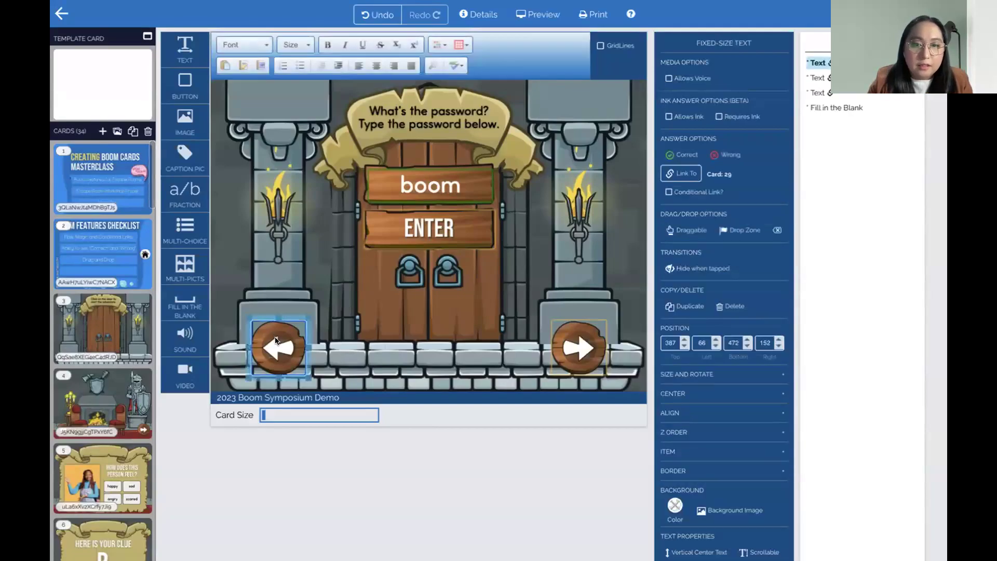
click(578, 347)
scroll(79, 385, down, 5)
scroll(79, 385, down, 10)
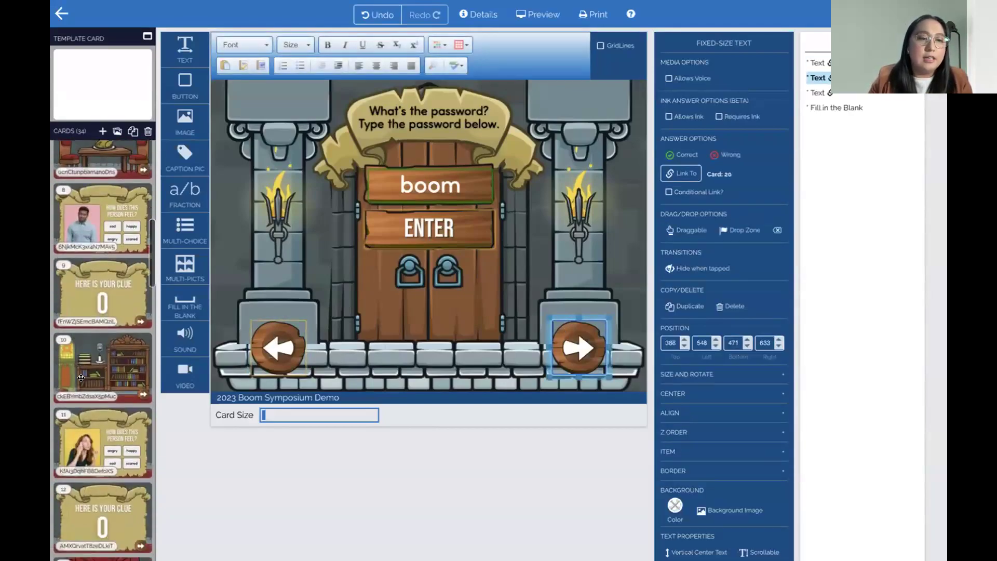
scroll(106, 367, down, 7)
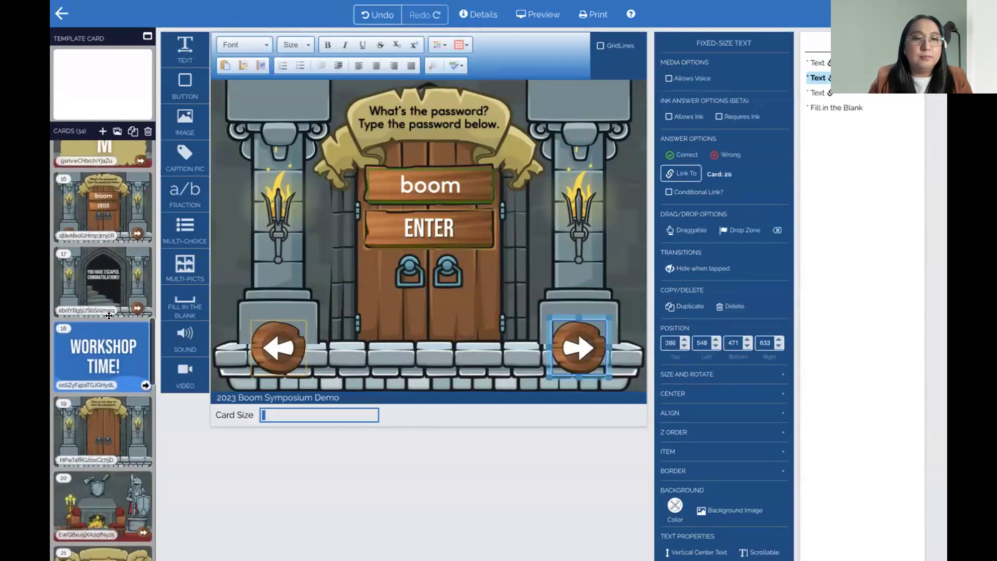
scroll(106, 393, down, 10)
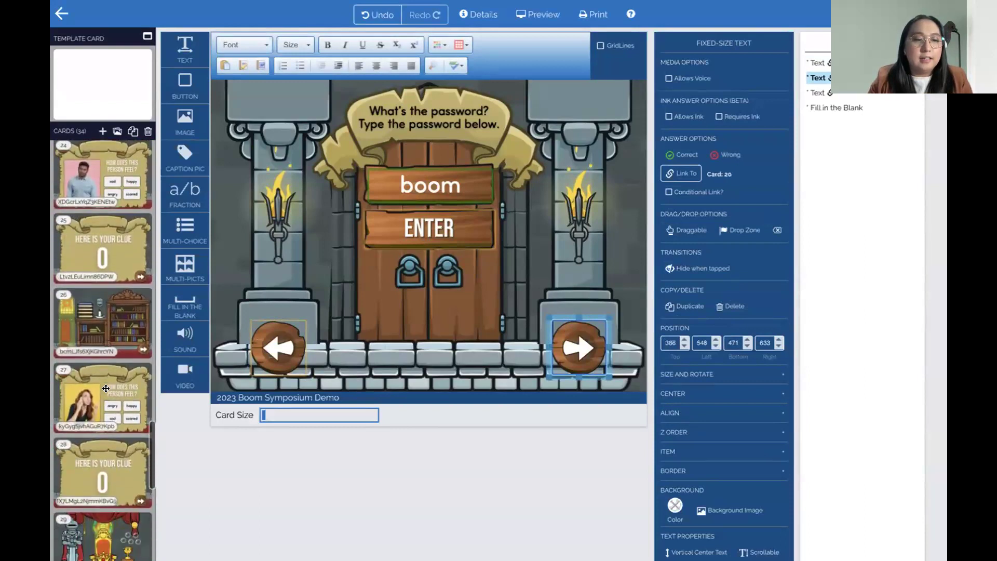
click(107, 388)
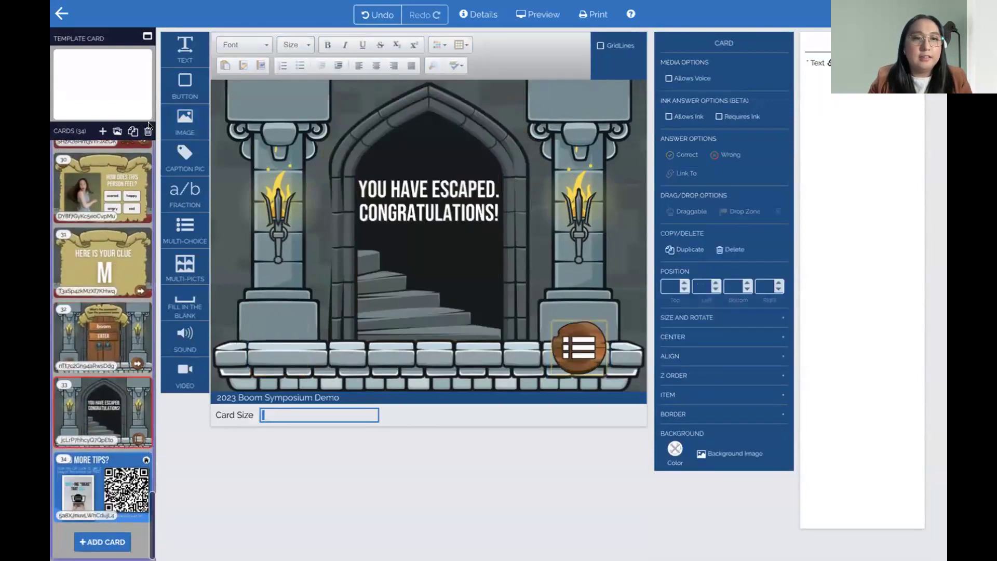
Preview from the escape card, go to the title menu, then to the 'NEED MORE TIPS?' card
click(539, 14)
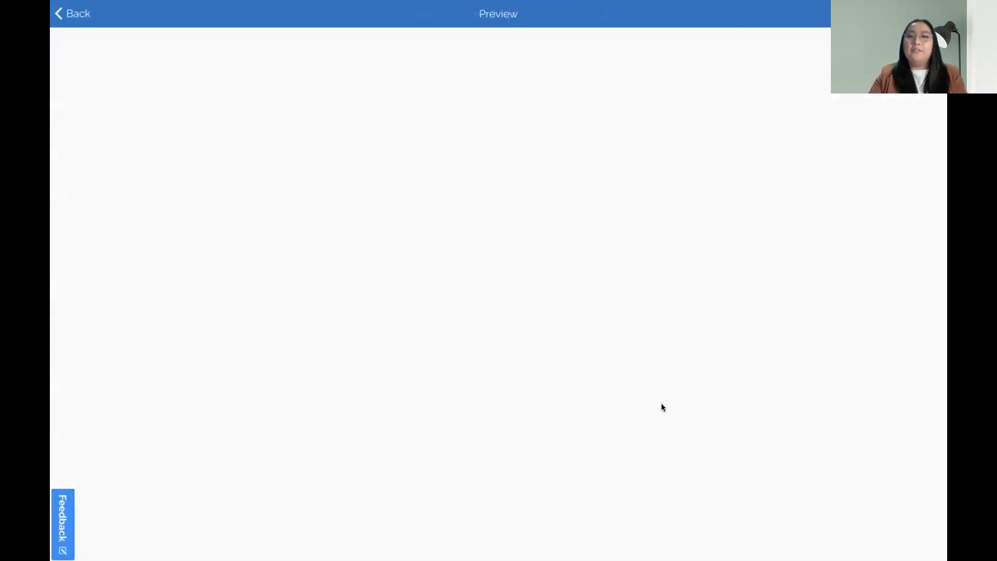
click(688, 442)
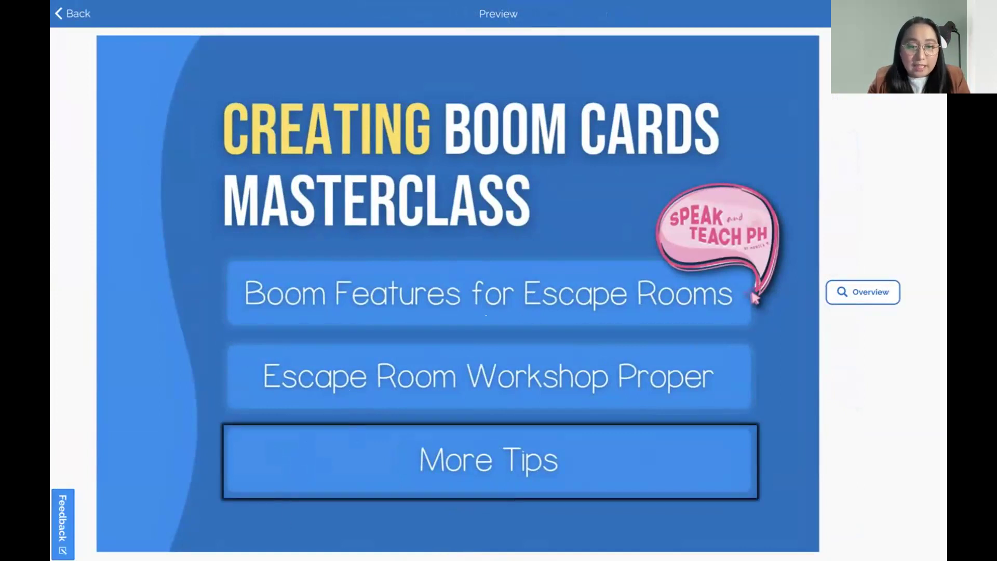
click(548, 443)
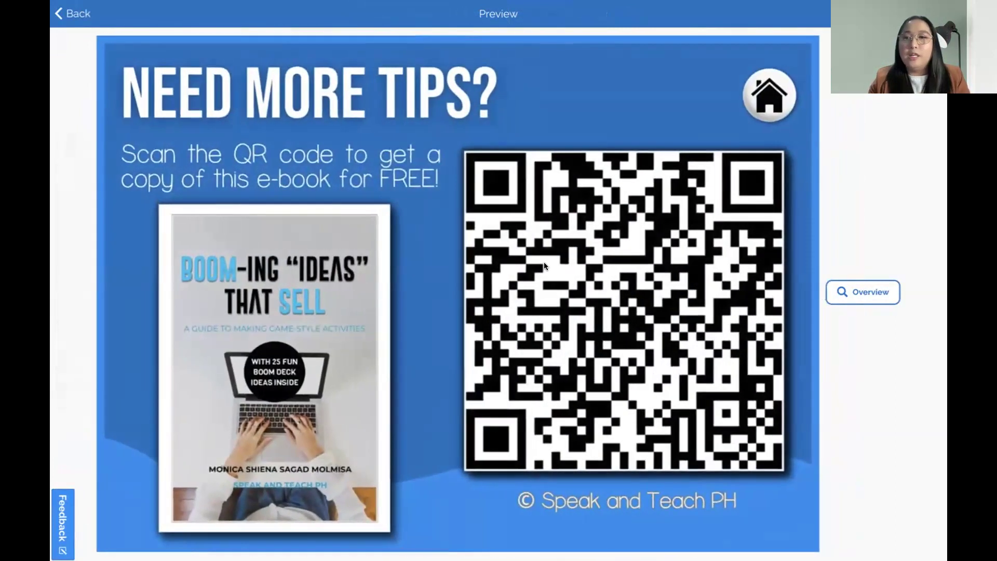
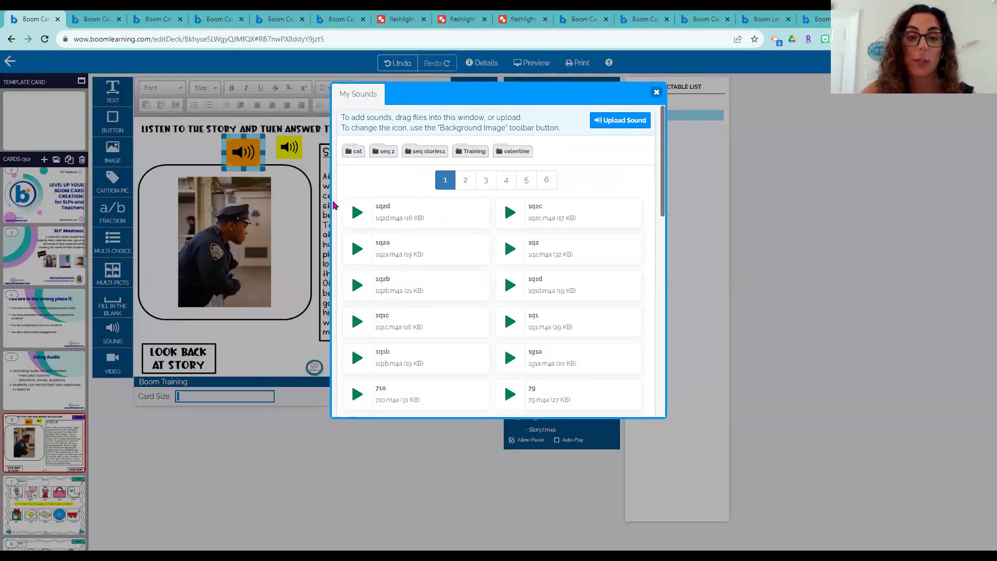
Review the recordings in the My Sounds library, then close the library window
scroll(430, 305, down, 1)
scroll(430, 305, down, 4)
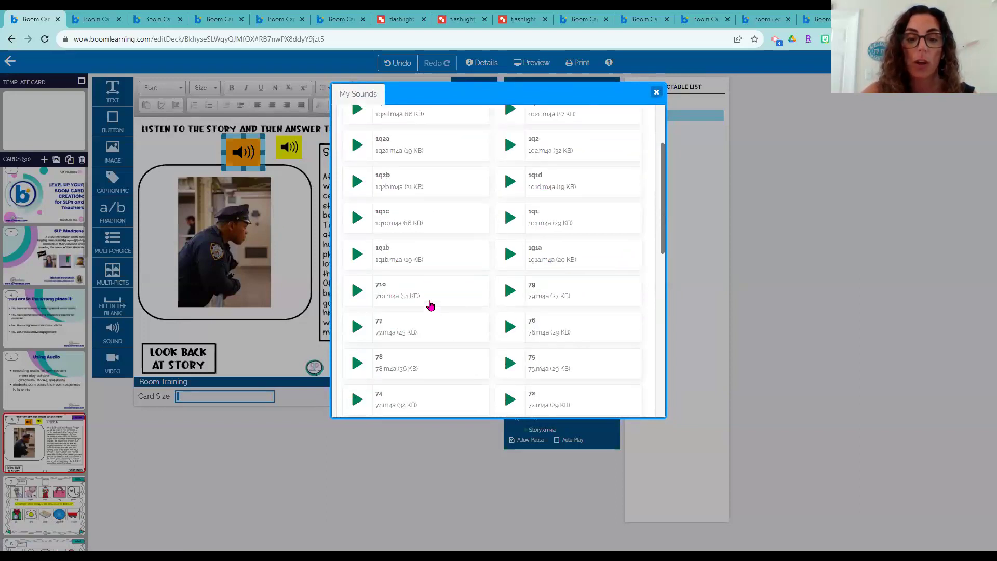
scroll(563, 262, up, 5)
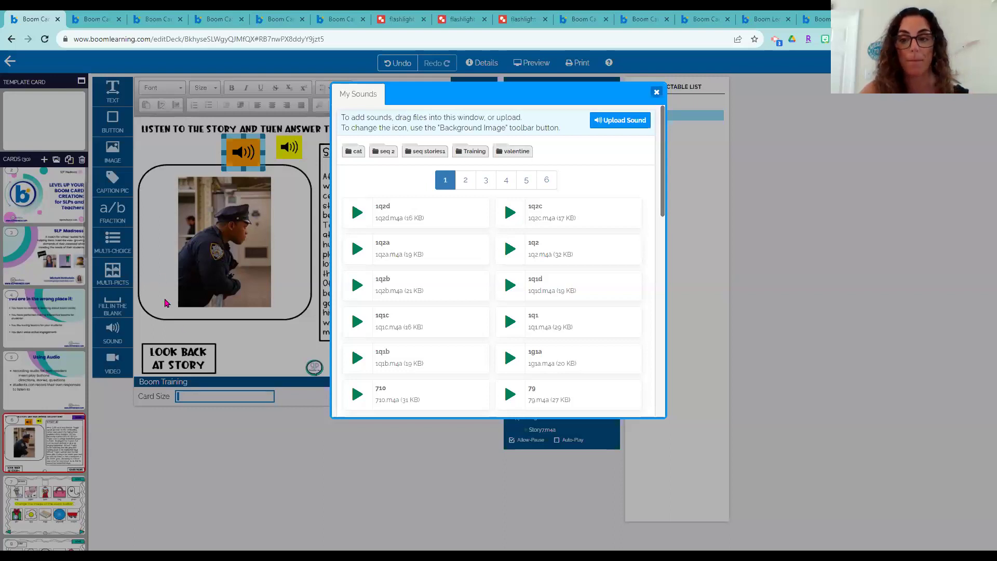
click(656, 92)
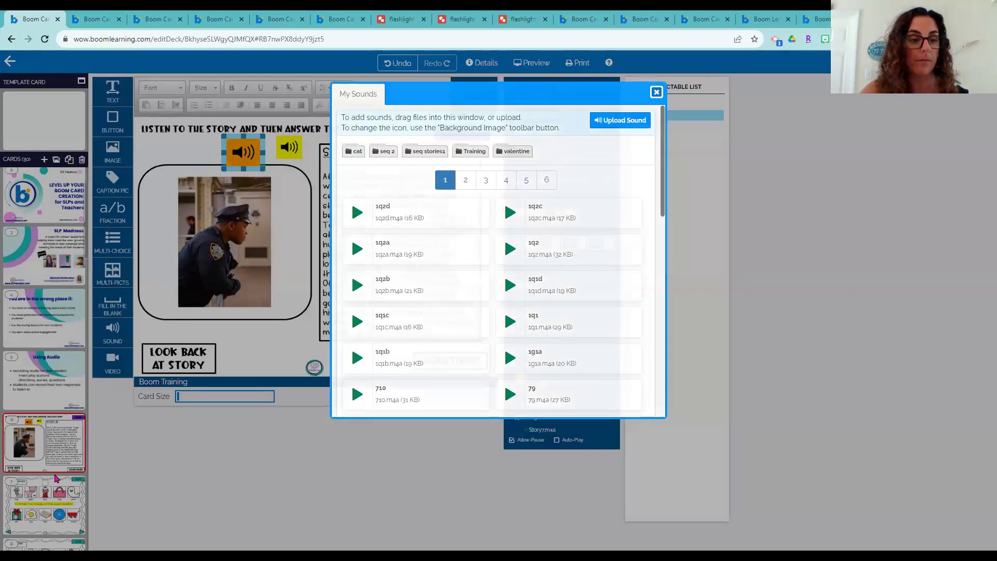
Inspect the gumball.m4a sound button on card 7, then leave the editor for the decks list
click(45, 504)
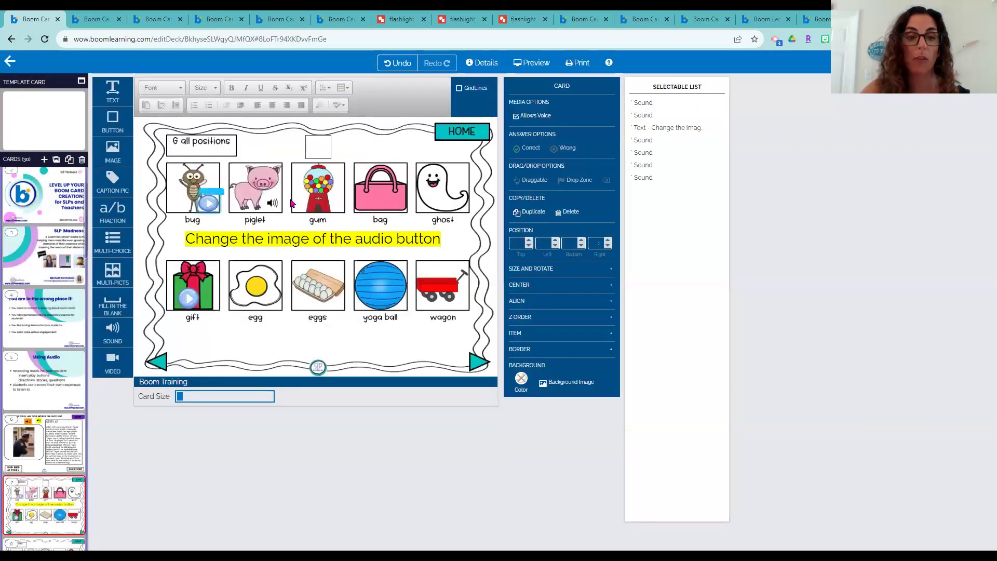
click(318, 184)
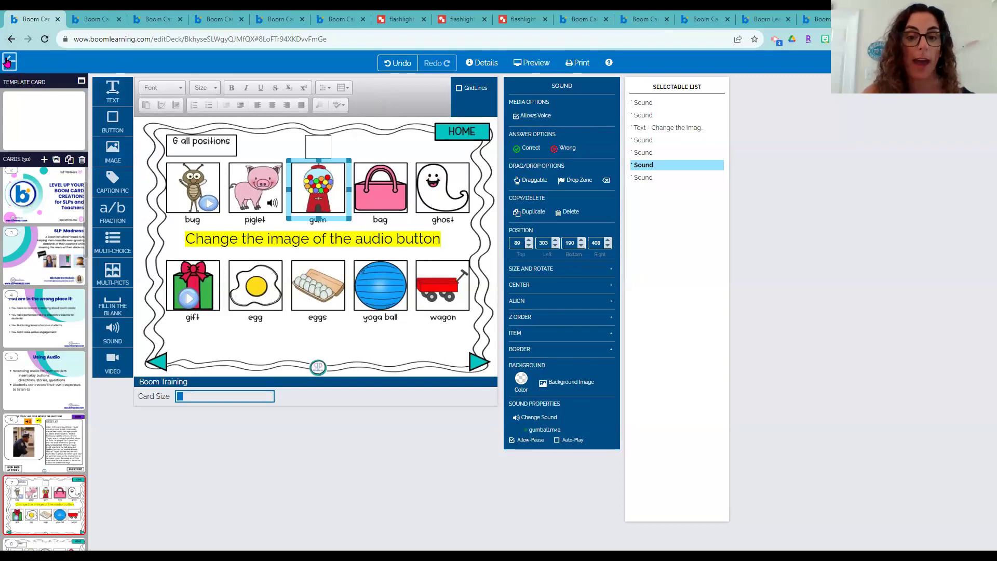
click(9, 62)
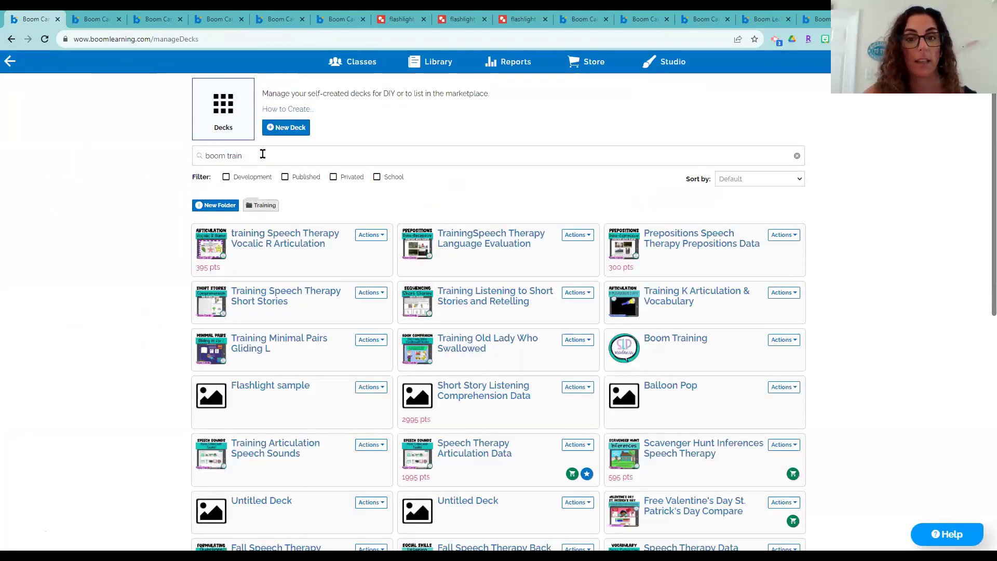
Create a new sound folder named 'Training2' in the Studio sound library and open it
click(667, 62)
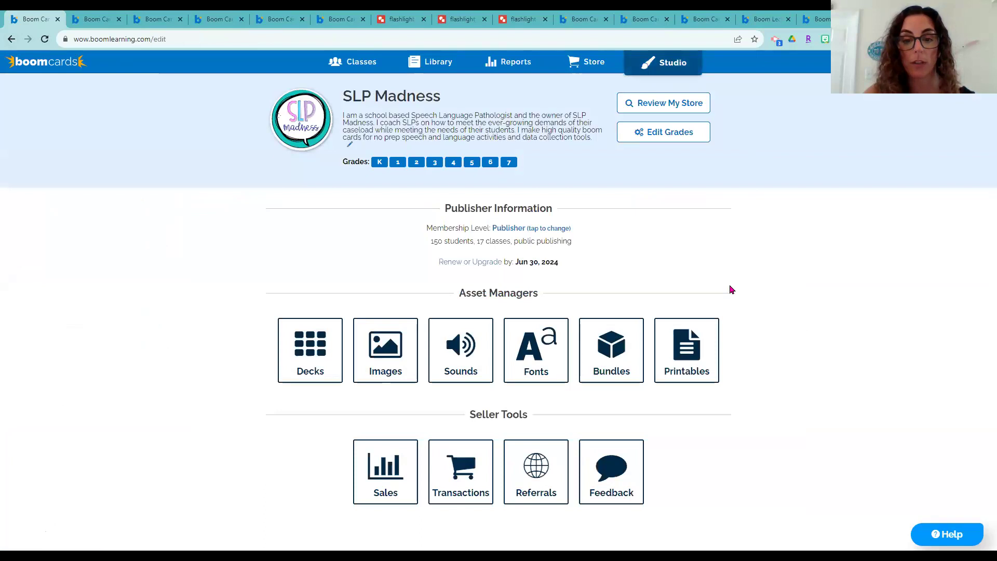
click(467, 345)
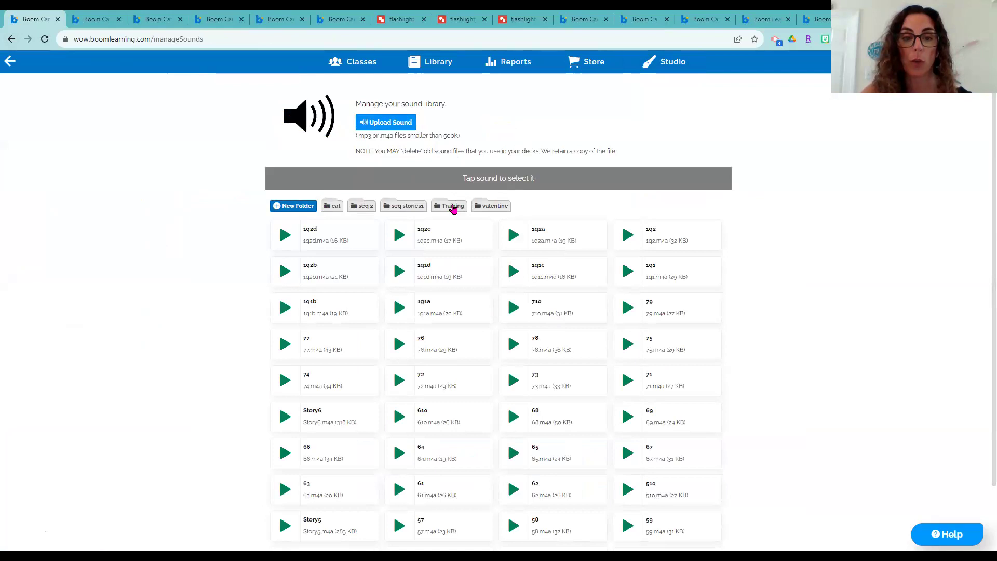
click(283, 207)
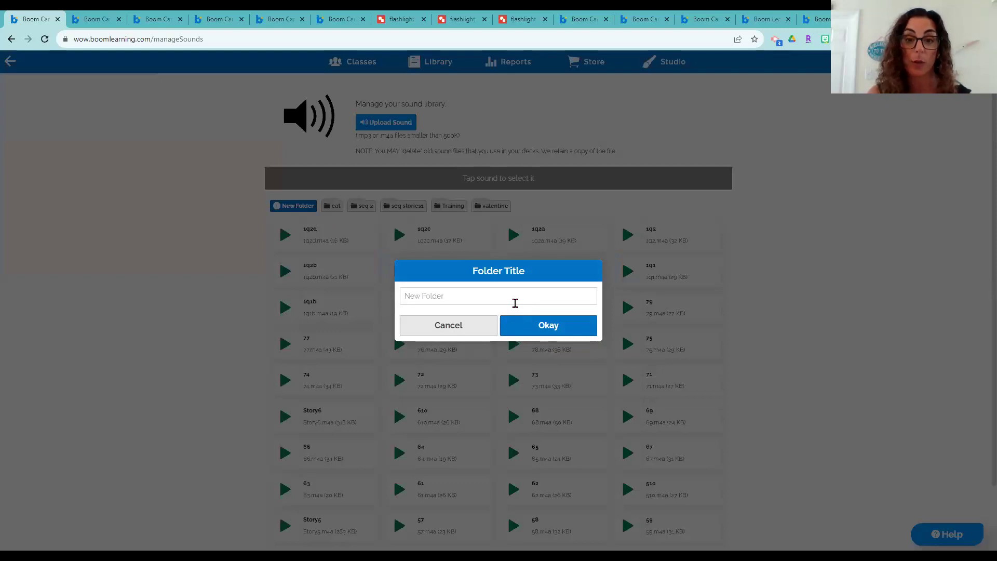
text(Training)
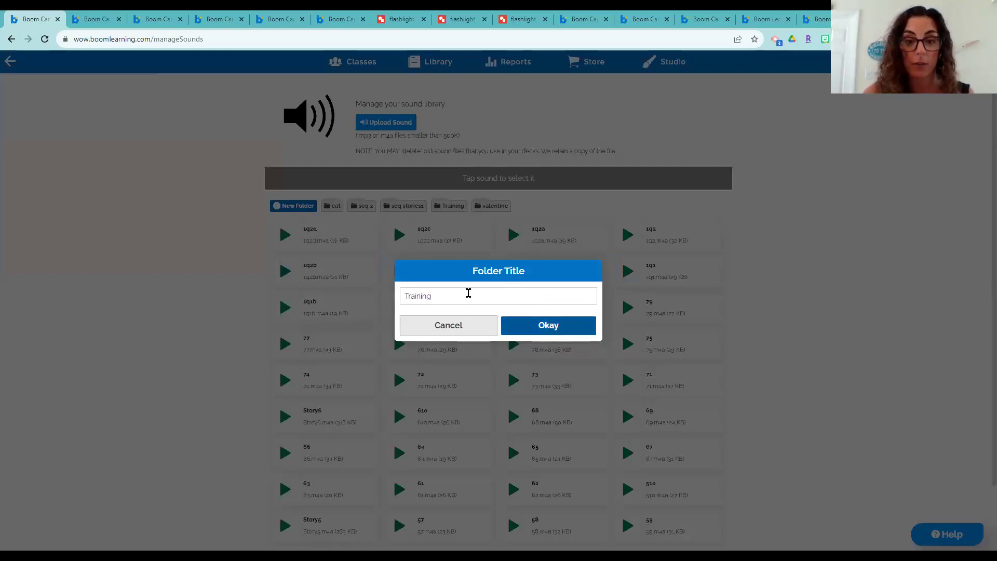
text(2)
click(562, 333)
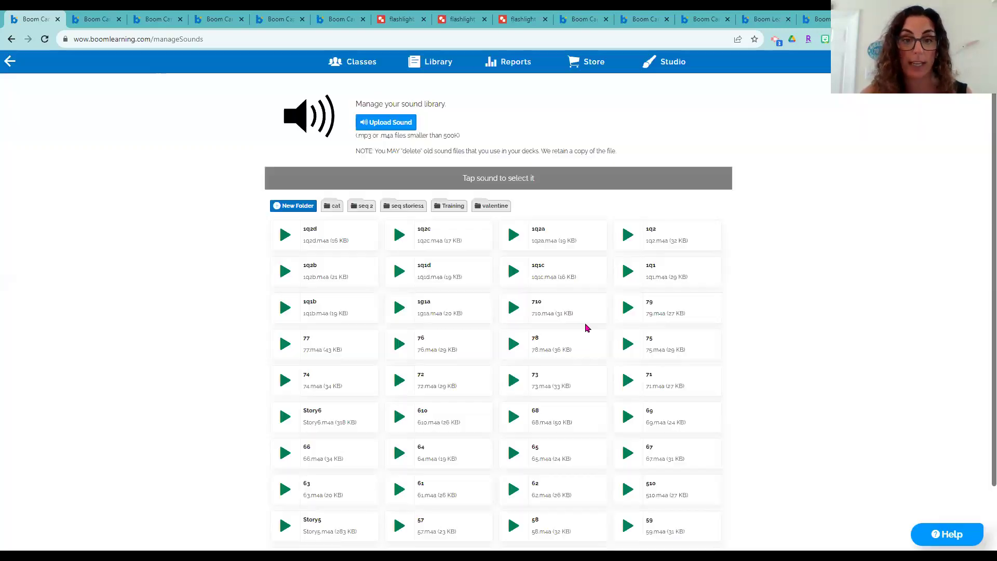
click(491, 214)
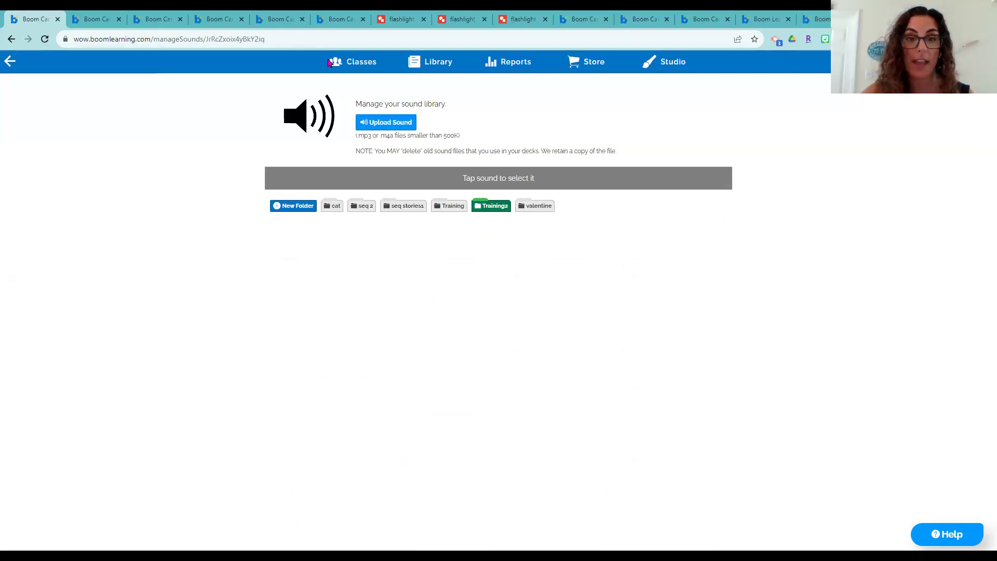
Browse Documents and the Screen Recorder - Record Audio folder for sounds, then cancel the picker
click(365, 128)
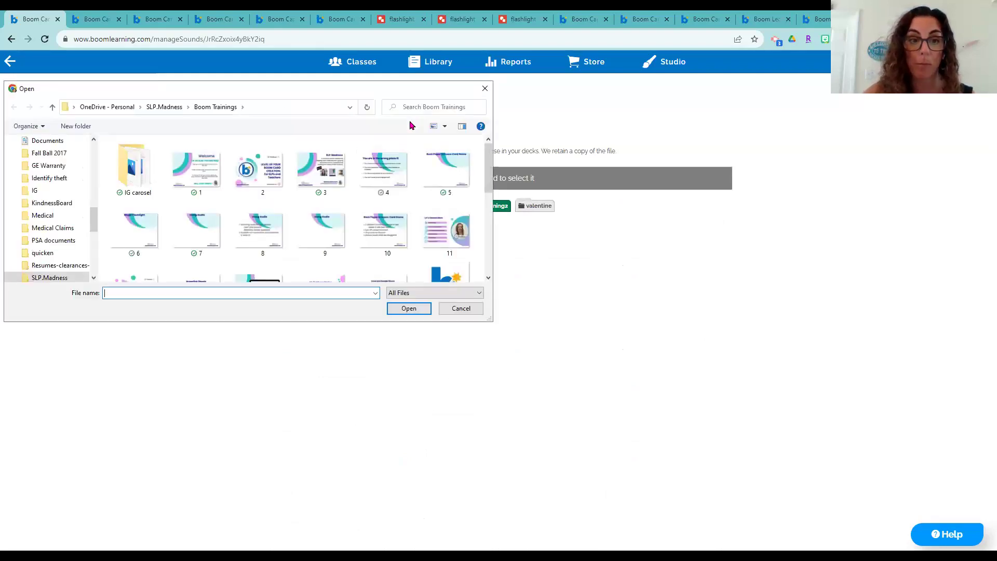
click(95, 223)
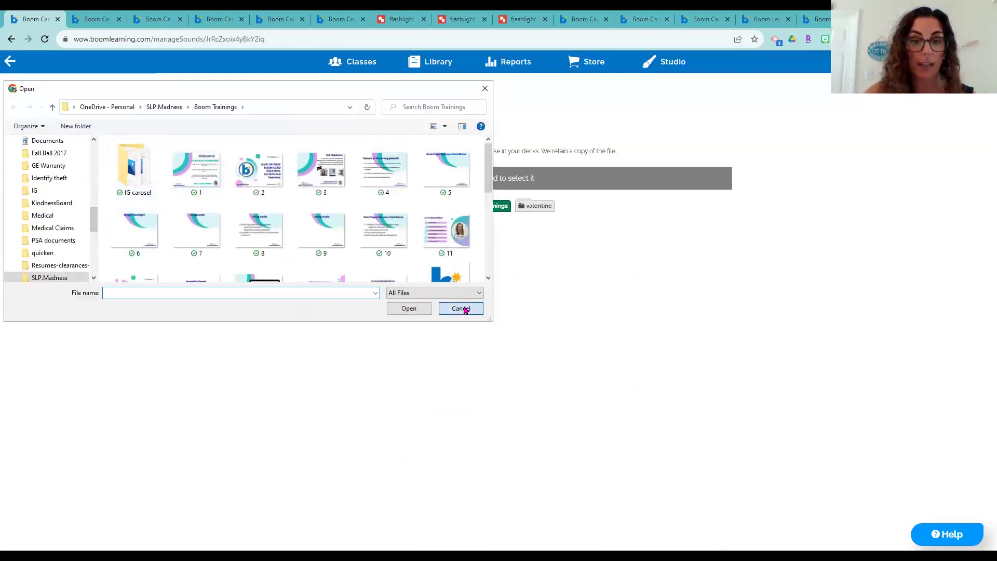
drag(95, 217, 95, 259)
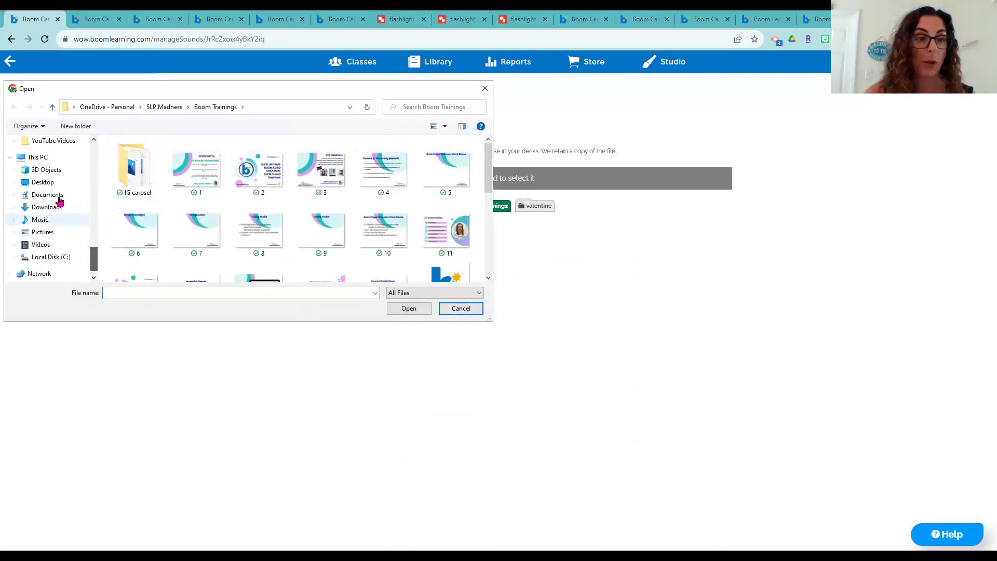
click(58, 194)
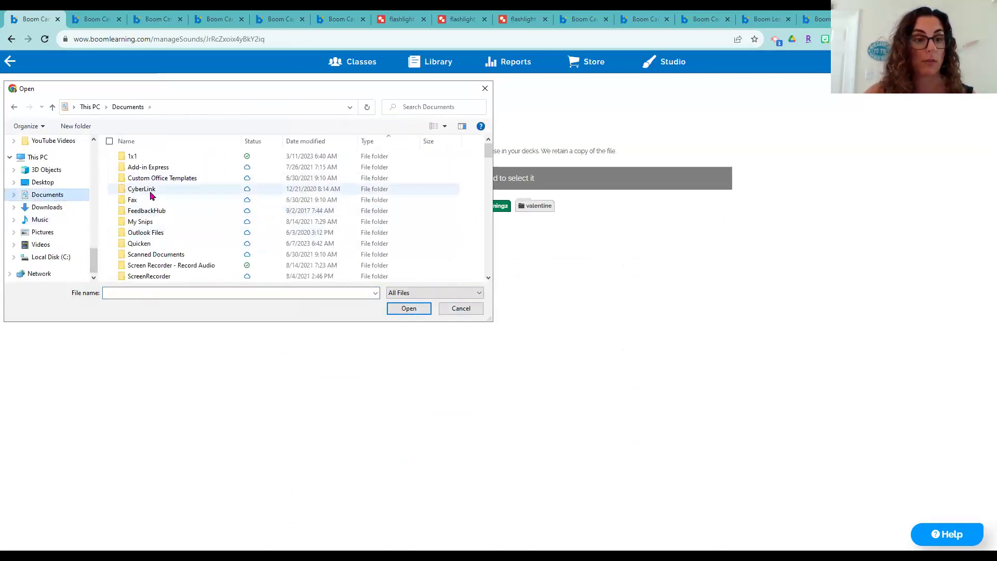
scroll(140, 213, down, 3)
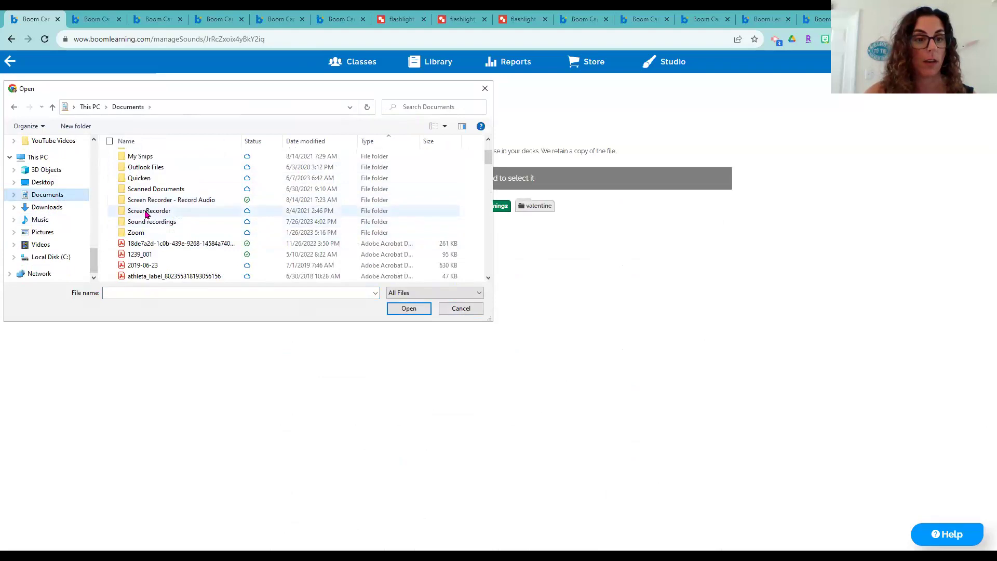
scroll(119, 218, up, 1)
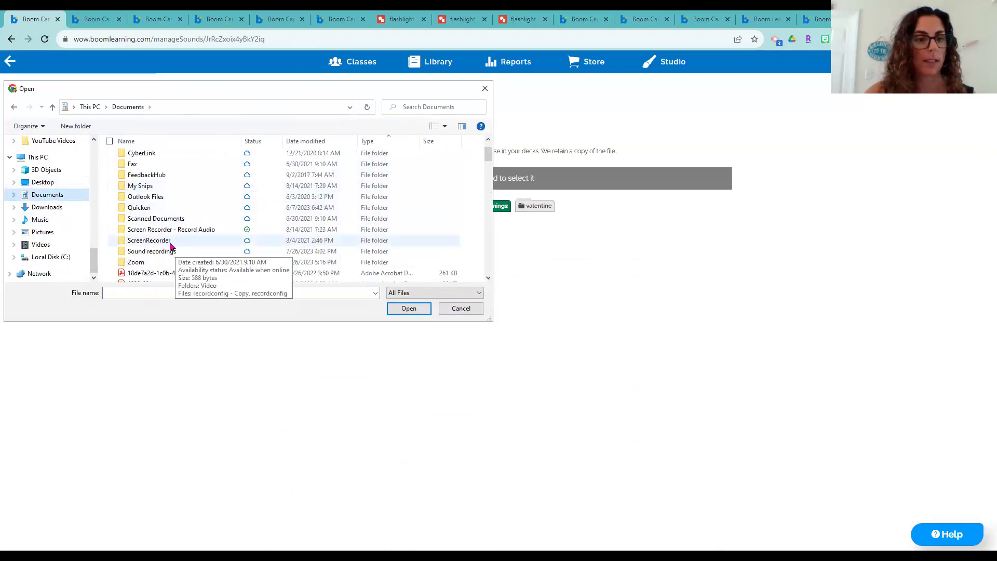
scroll(176, 224, down, 2)
scroll(174, 226, up, 3)
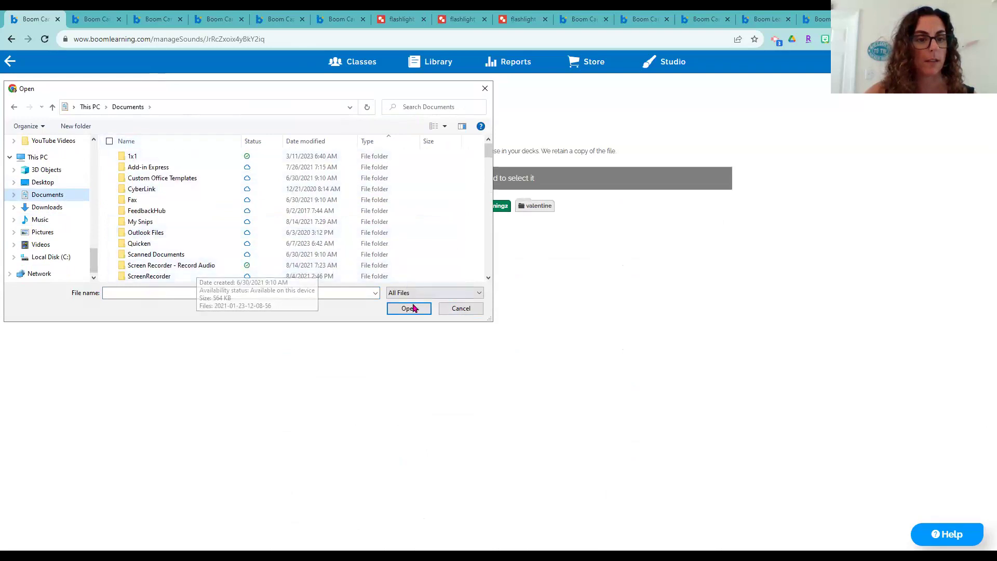
double_click(175, 265)
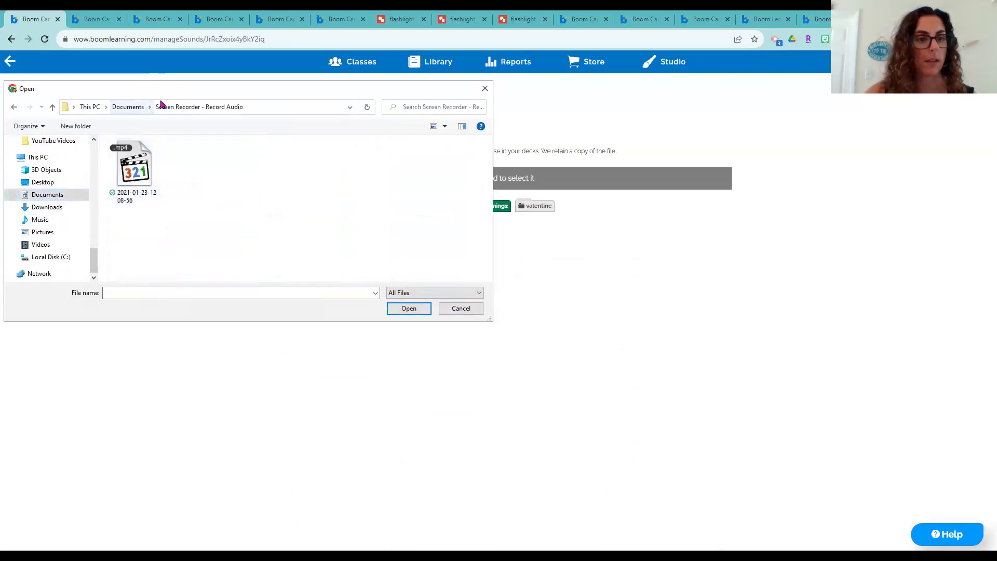
click(91, 107)
click(466, 310)
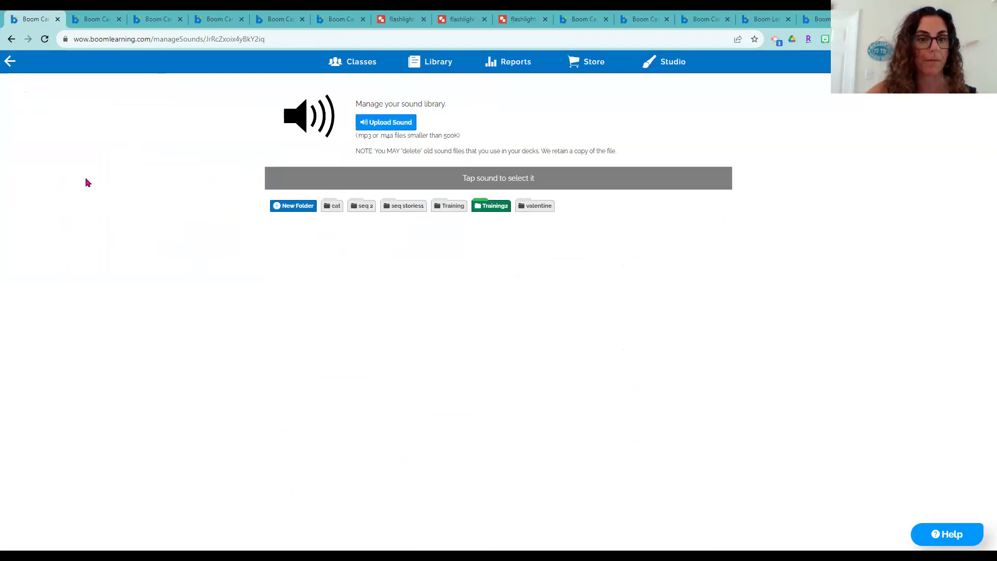
Navigate to the Documents > Sound recordings folder in the file picker
drag(93, 216, 94, 272)
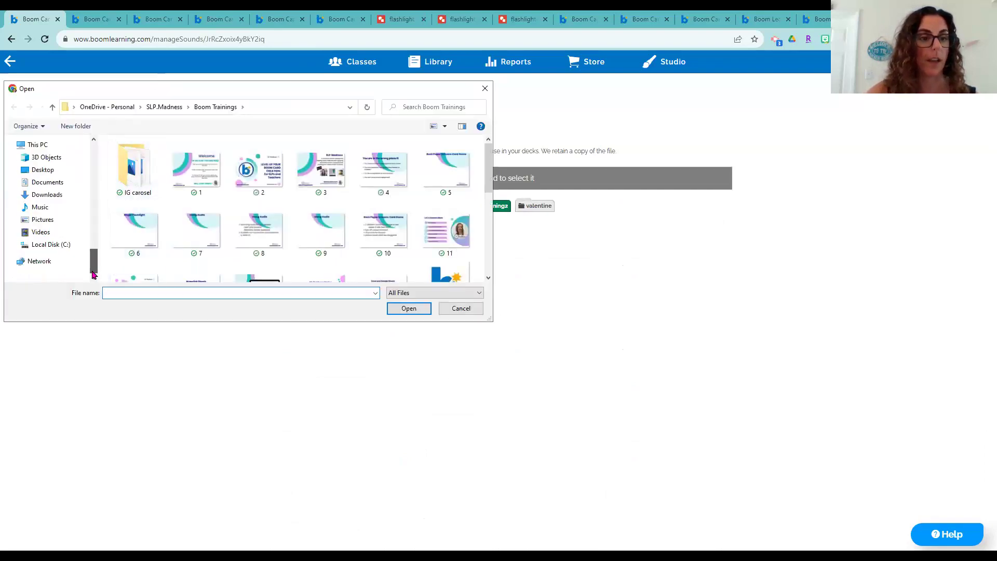
click(47, 182)
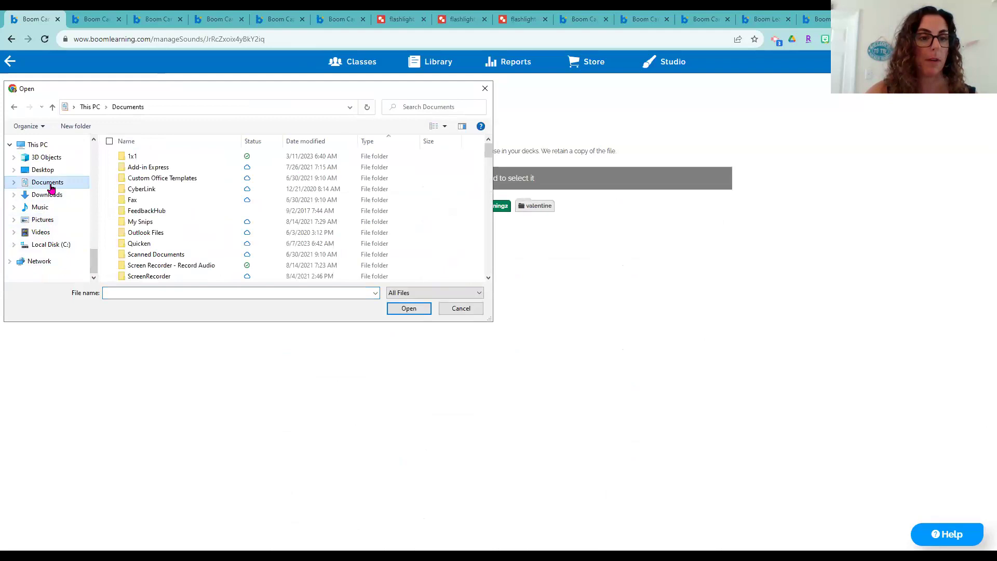
scroll(182, 209, down, 1)
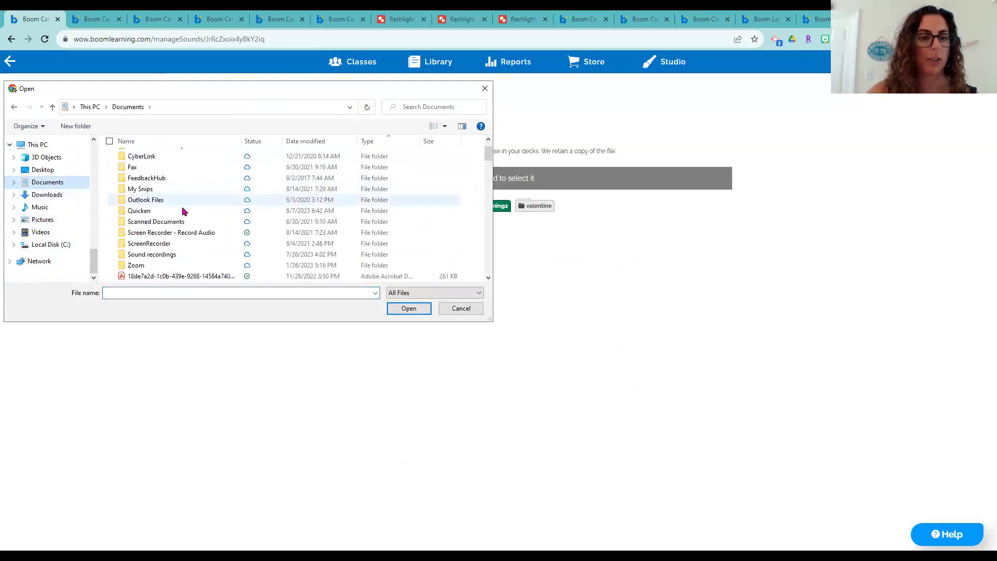
double_click(161, 254)
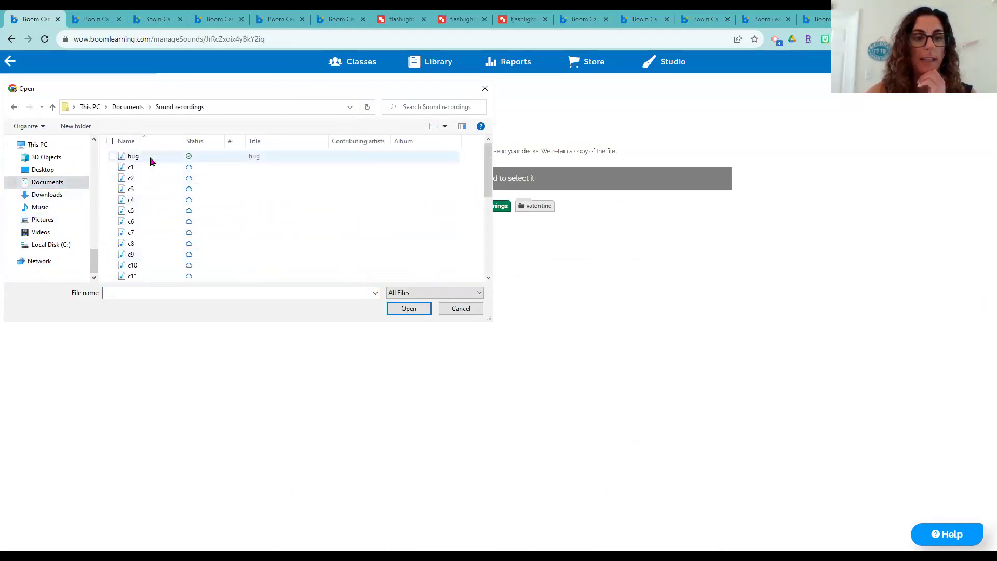
Select the bug, c1 and c2 recordings and upload them into Training2
click(151, 160)
shift+click(167, 233)
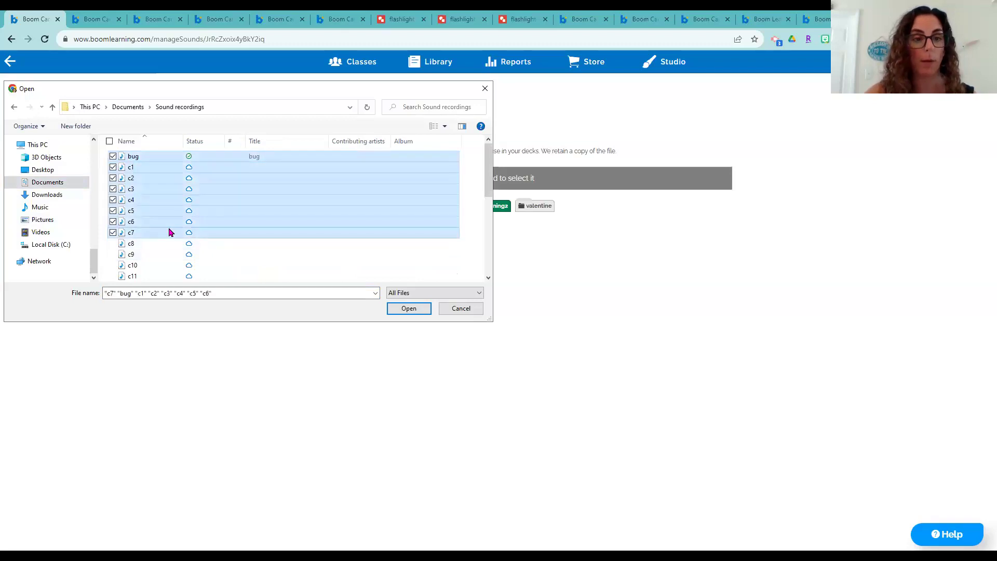
click(147, 162)
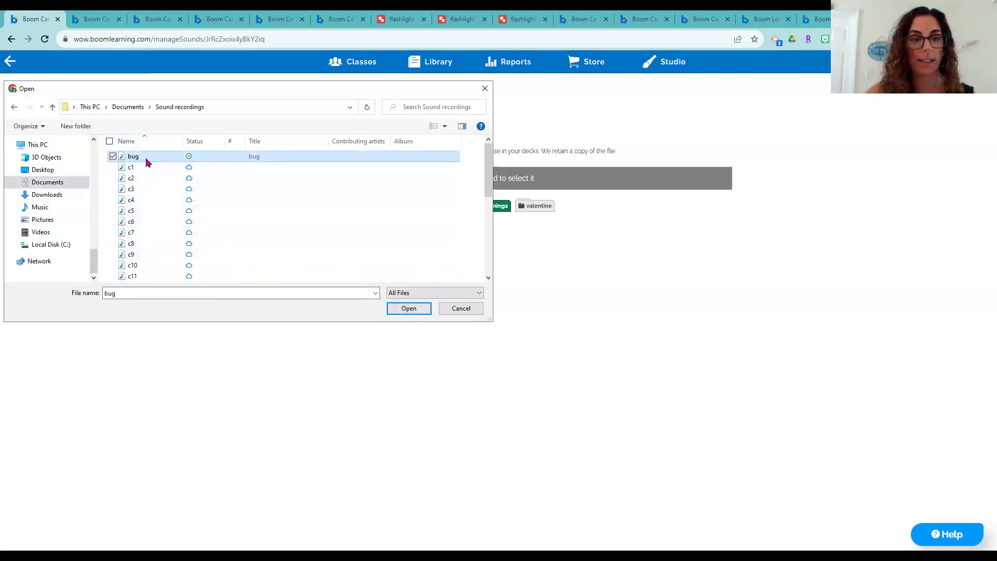
shift+click(155, 274)
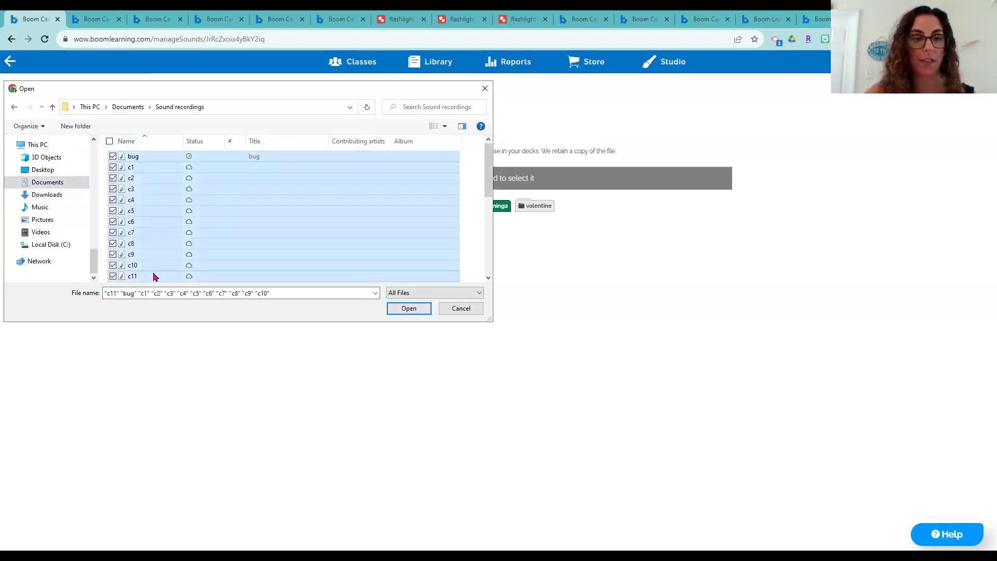
scroll(240, 216, down, 2)
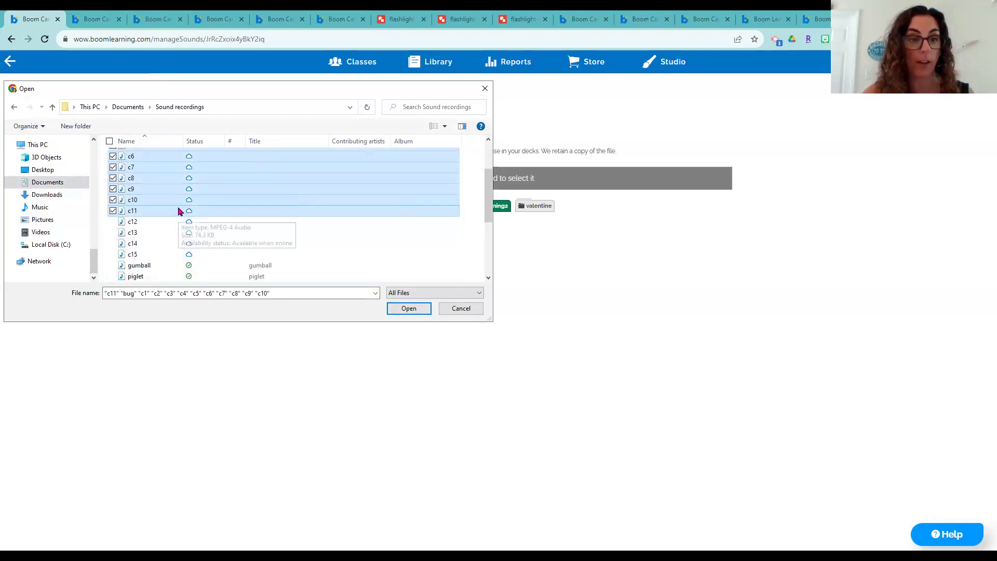
key(ctrl+a)
scroll(203, 229, up, 2)
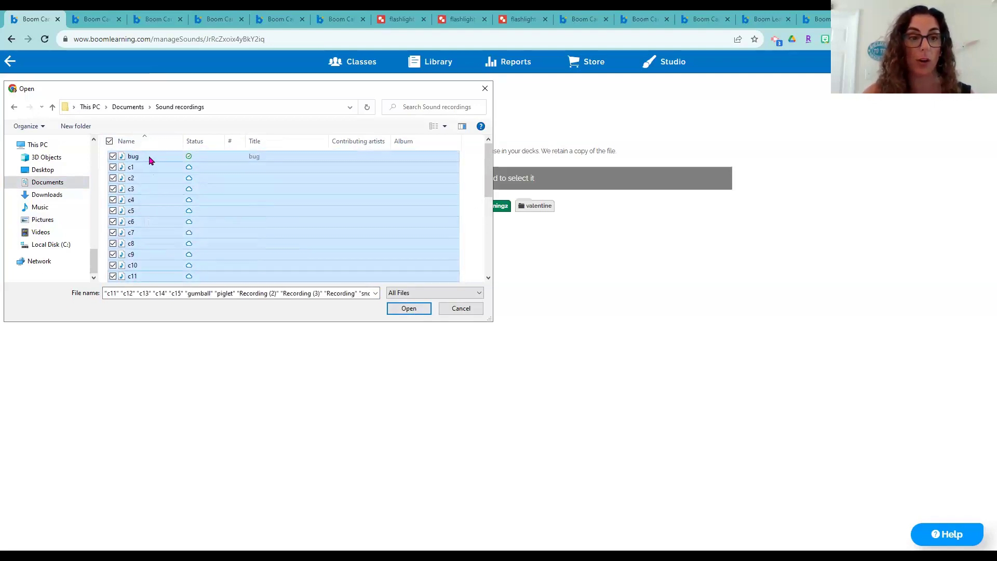
click(149, 158)
shift+click(152, 182)
click(400, 312)
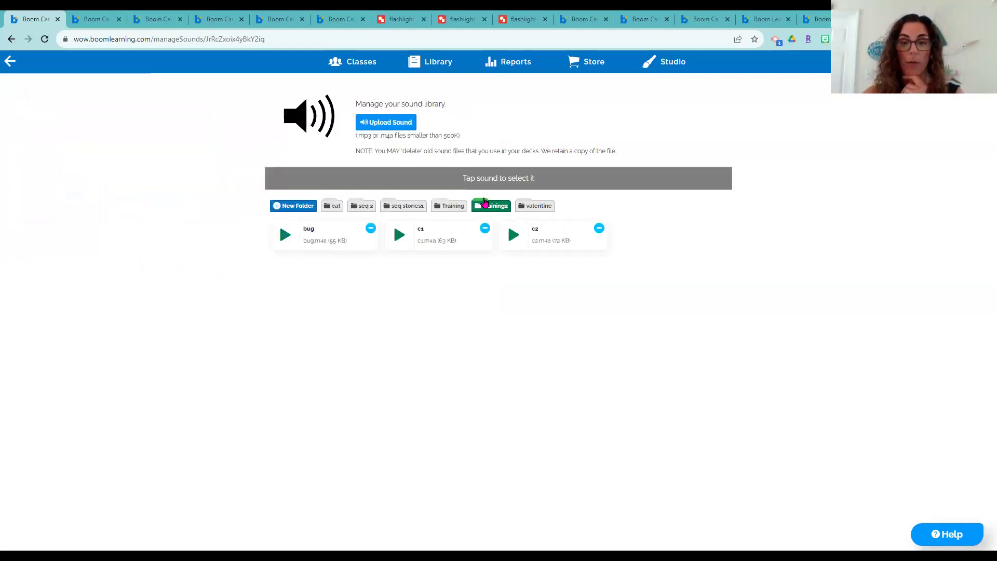
Browse the sounds in the Training, seq 2 and cat folders
click(445, 206)
click(363, 207)
click(325, 207)
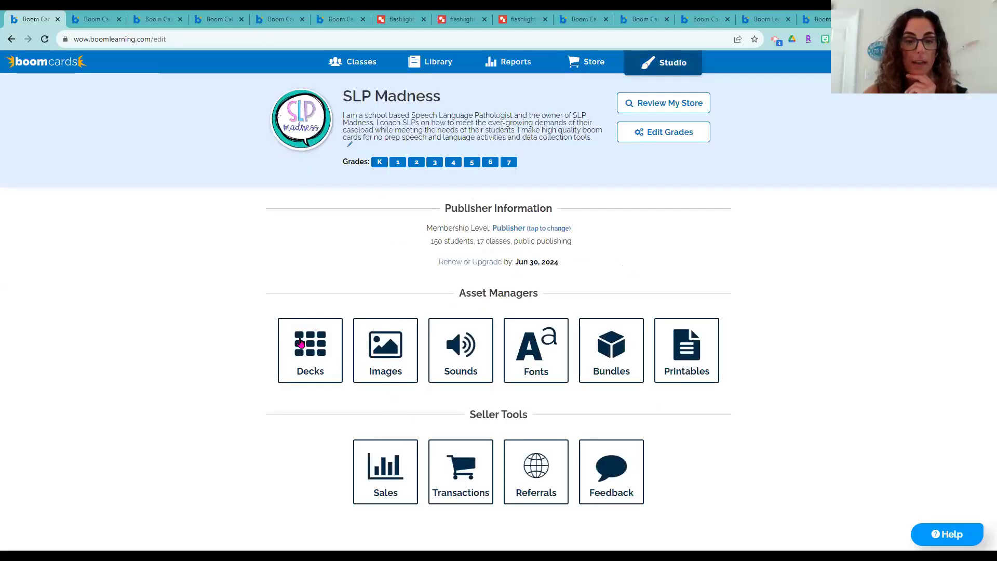
Open the Boom Training deck from the Training folder and add a sound button on card 6's police photo
click(289, 321)
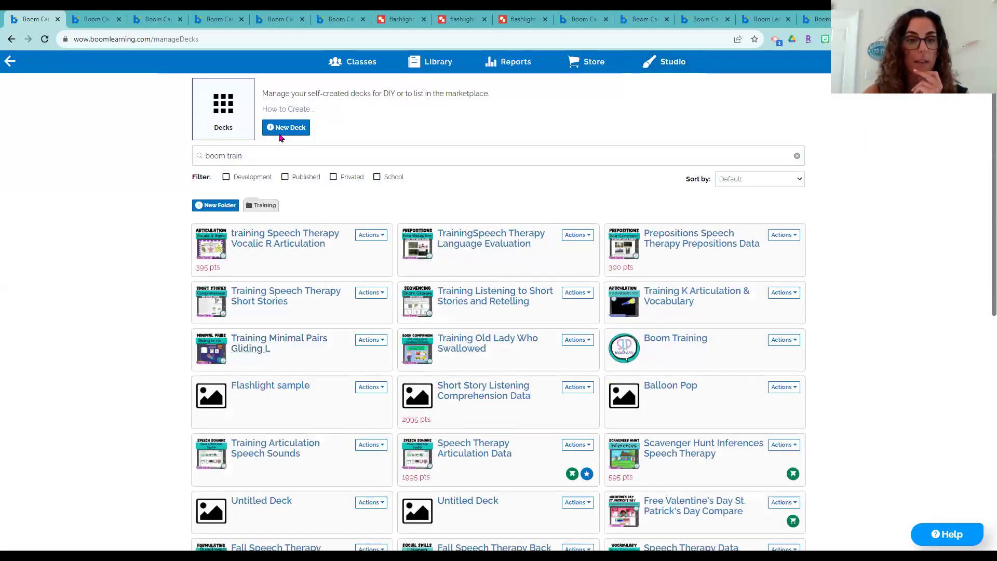
click(257, 208)
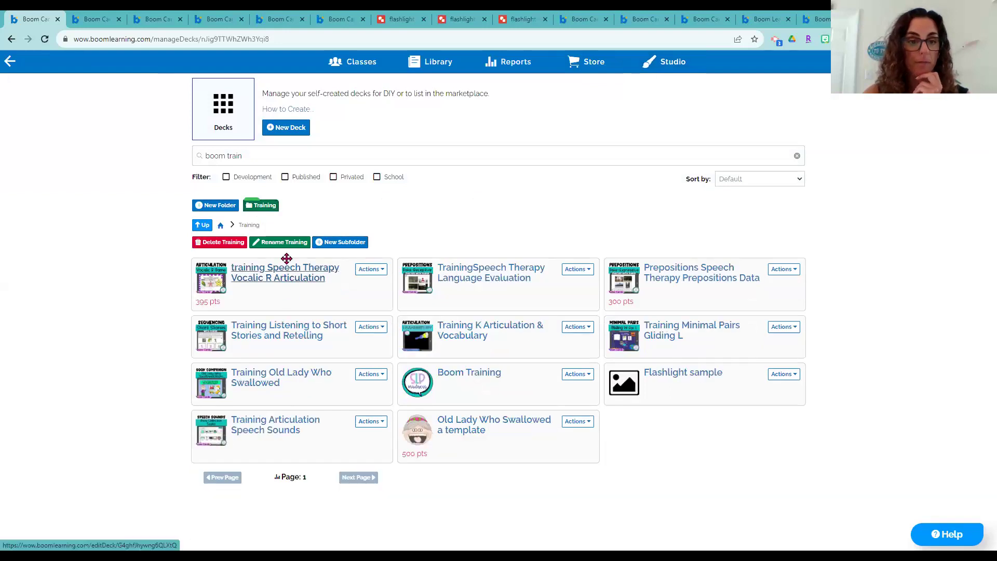
click(442, 380)
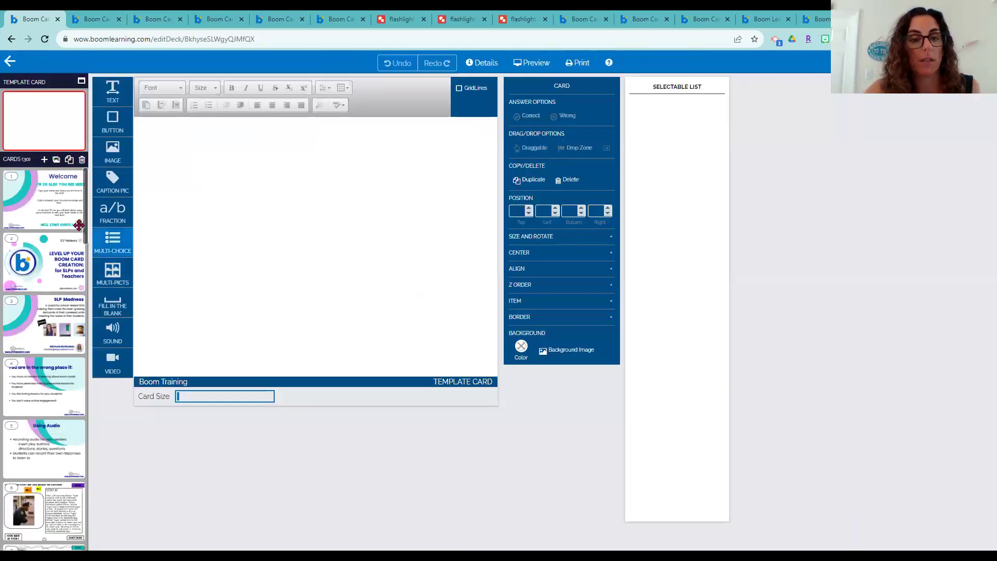
scroll(49, 375, down, 2)
click(50, 375)
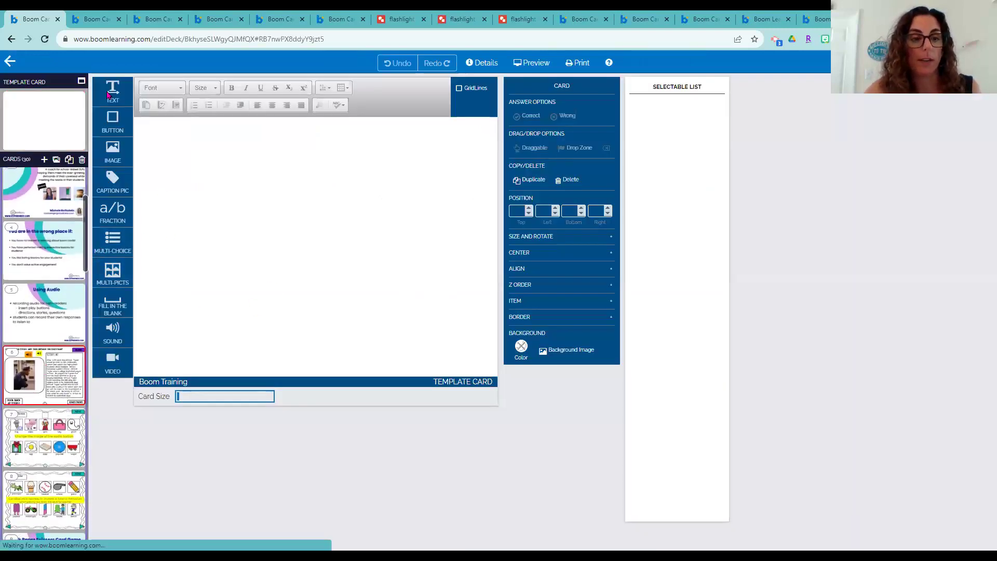
drag(110, 330, 239, 274)
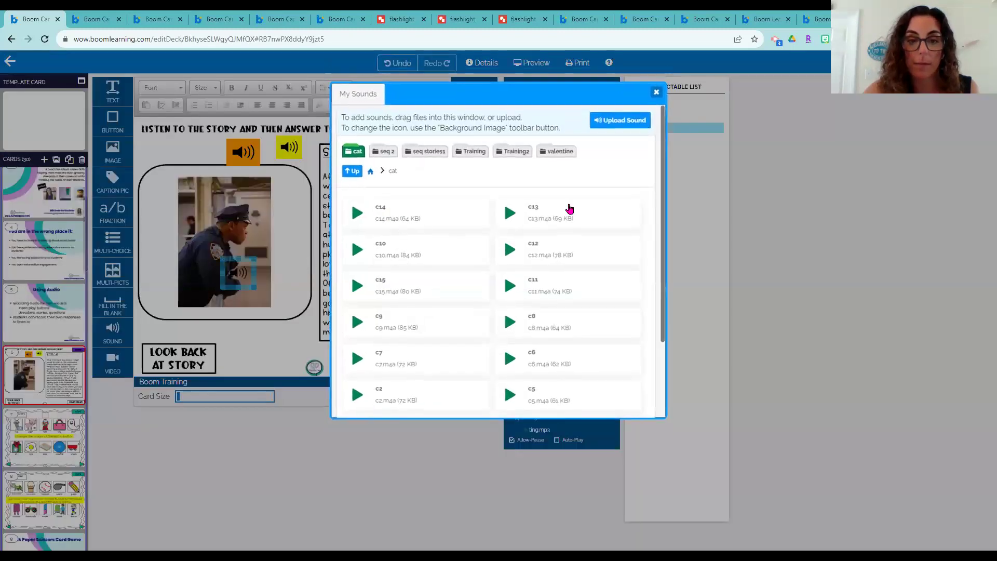
Assign c2.m4a from the Training2 folder to the new sound button, replacing bug
click(517, 155)
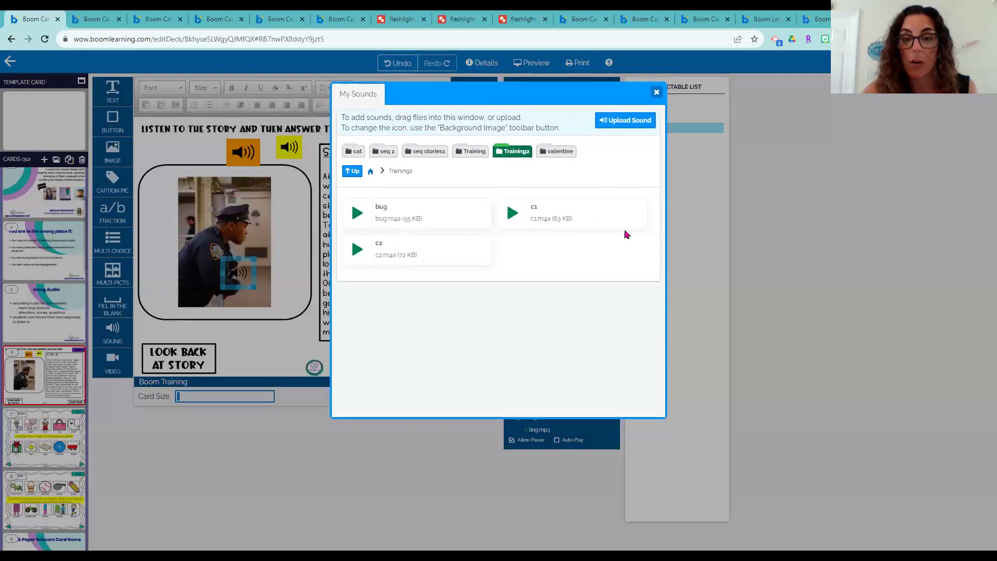
click(420, 212)
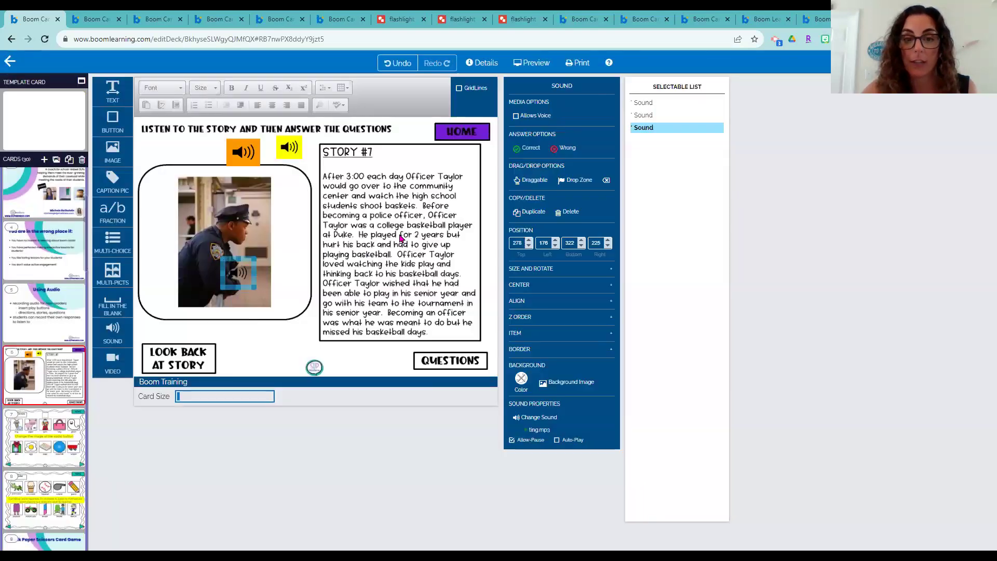
double_click(238, 274)
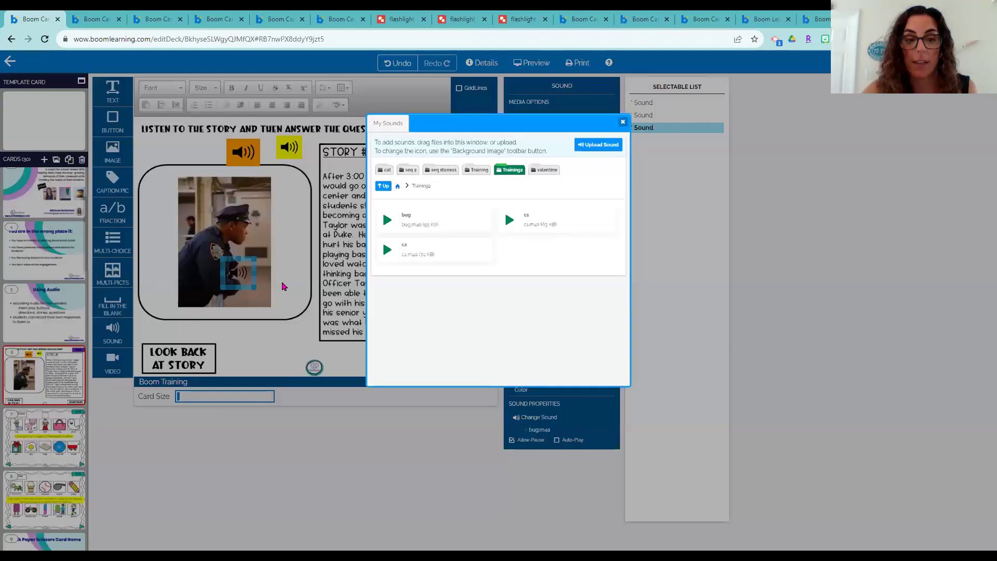
click(418, 250)
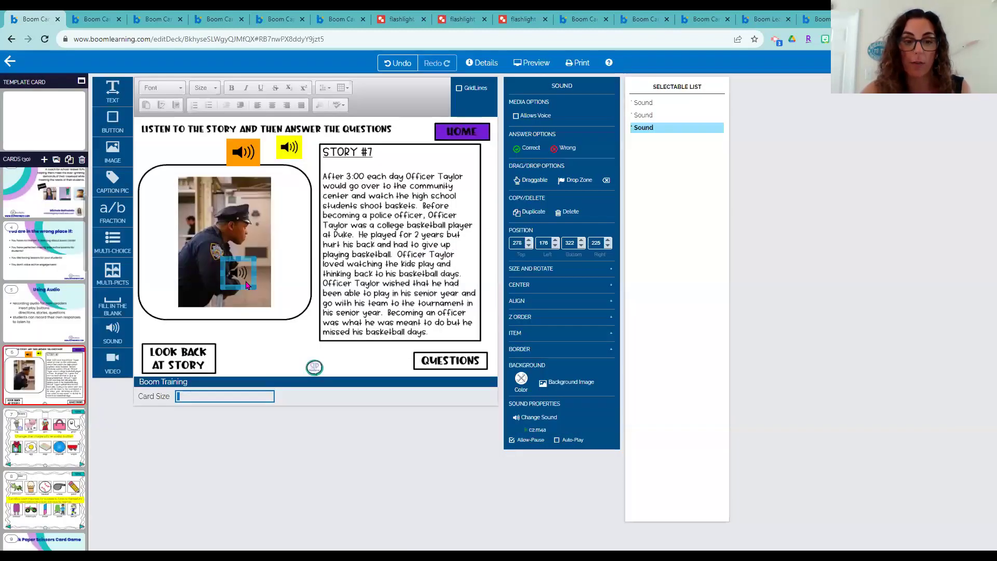
Enlarge the button at the photo's right edge and give it the ear background image
drag(252, 257, 317, 186)
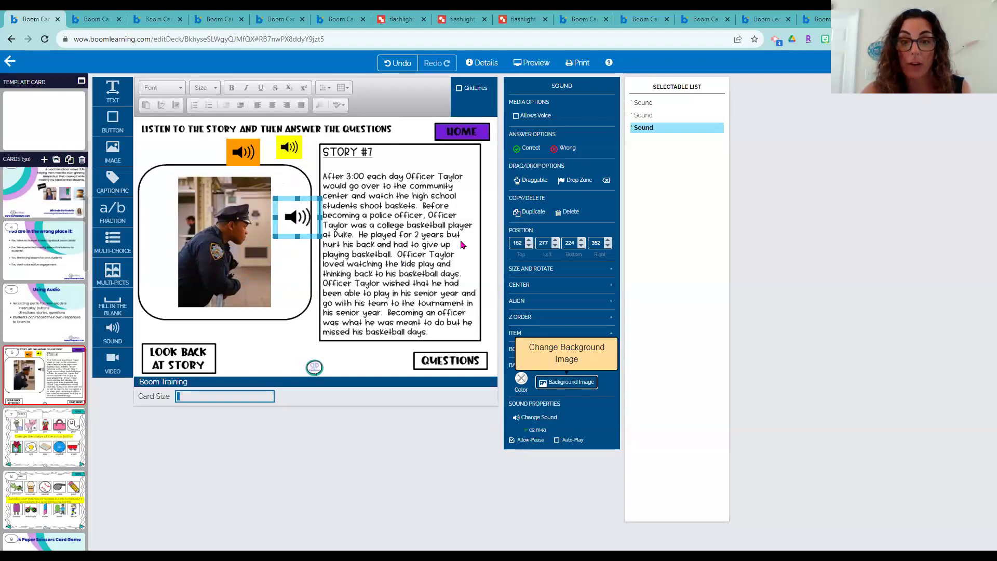
click(565, 382)
click(633, 340)
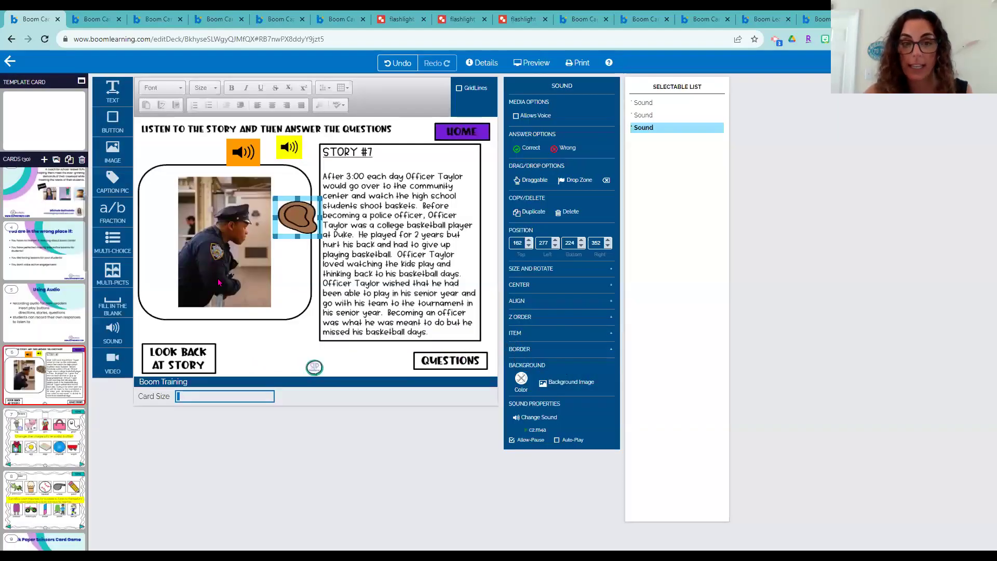
drag(314, 237, 313, 237)
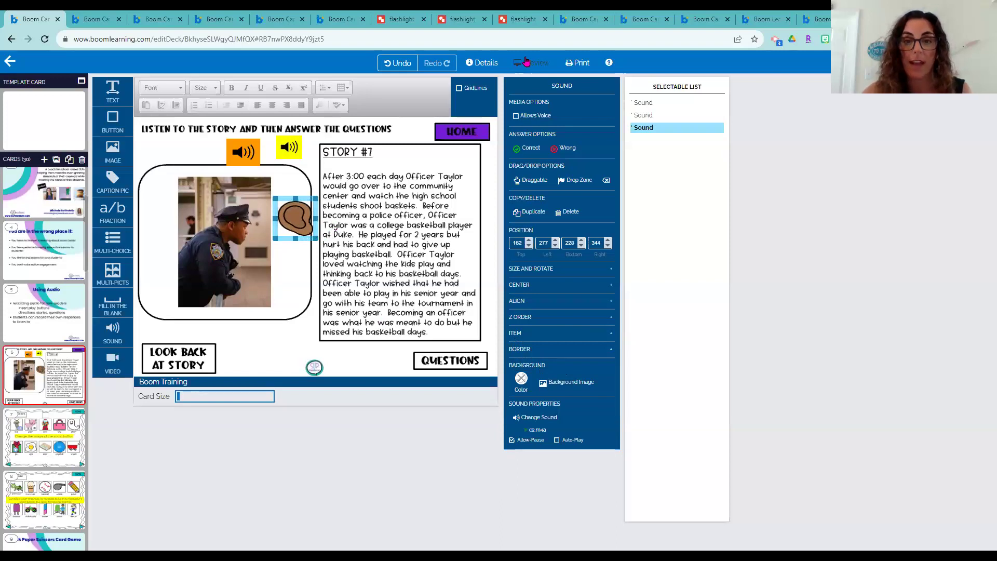
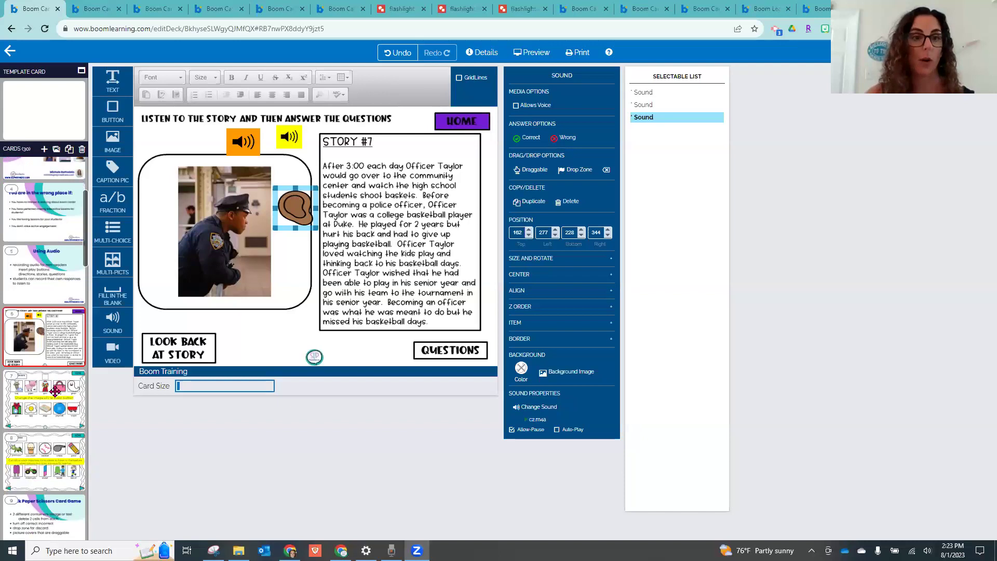
Switch to the Vocalic R Rock, Paper, Scissors, SHOOT! deck's play preview
click(277, 8)
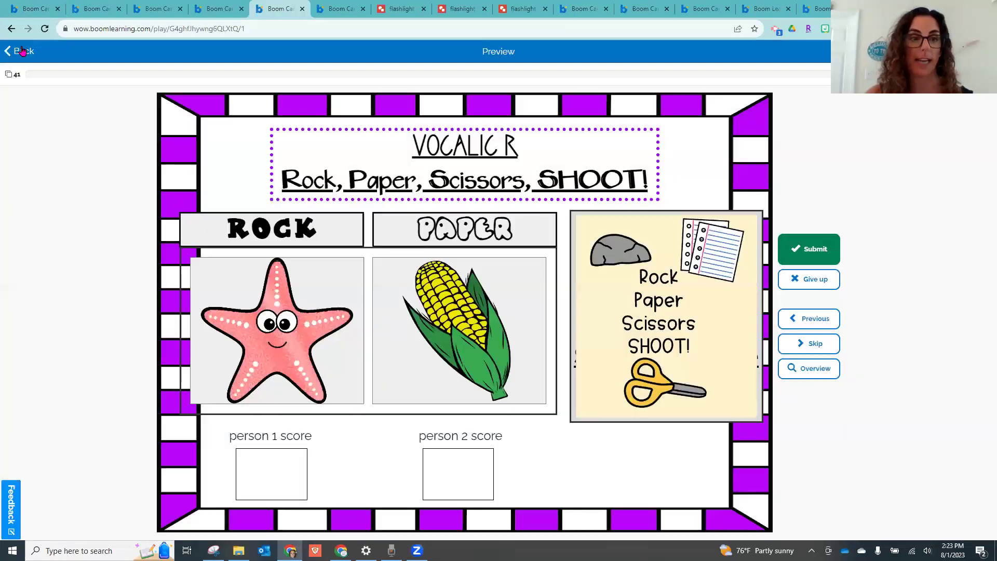
Quit the preview and open card 1, the To Play instructions, in the deck editor
click(22, 51)
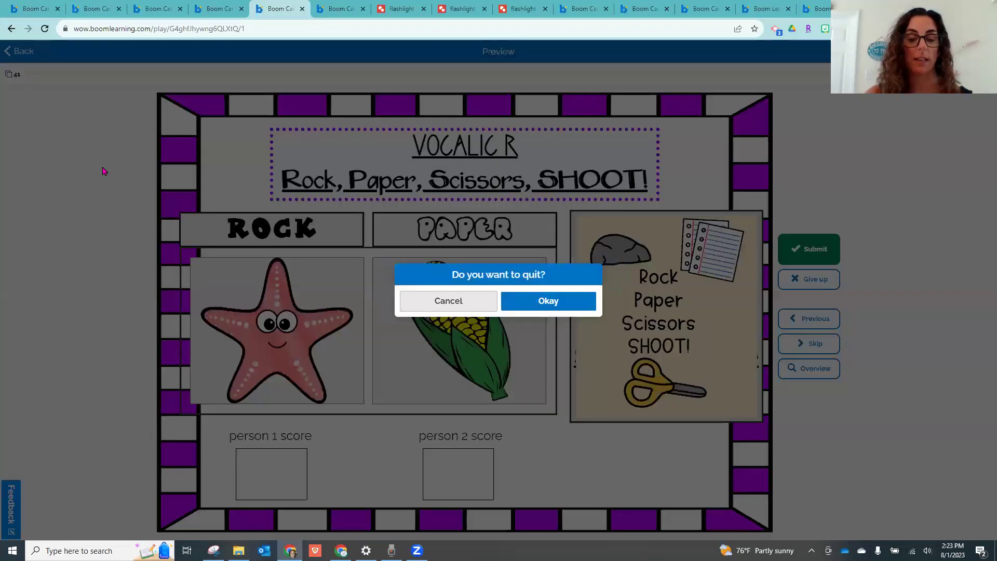
click(540, 310)
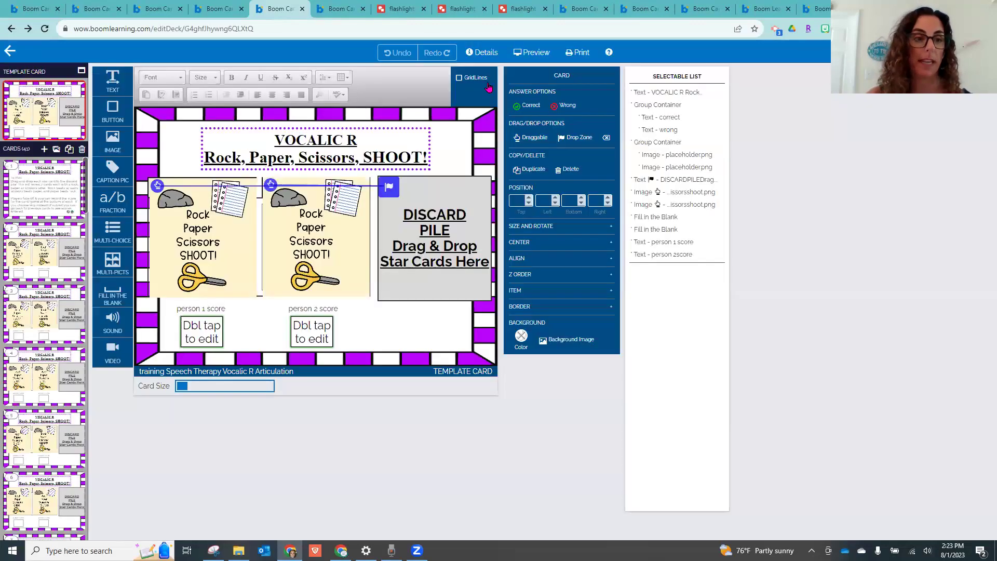
click(37, 195)
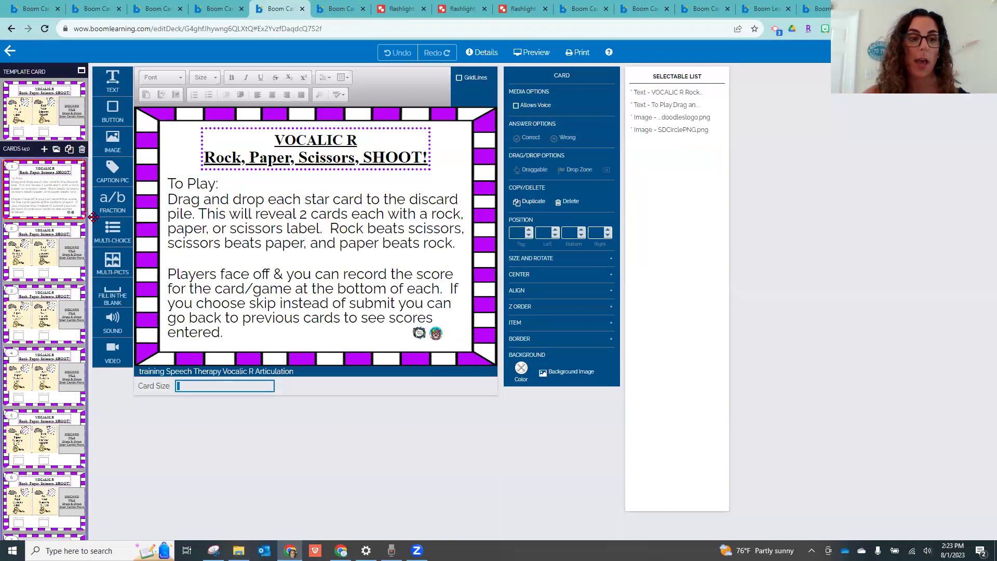
scroll(83, 192, down, 2)
drag(95, 333, 87, 94)
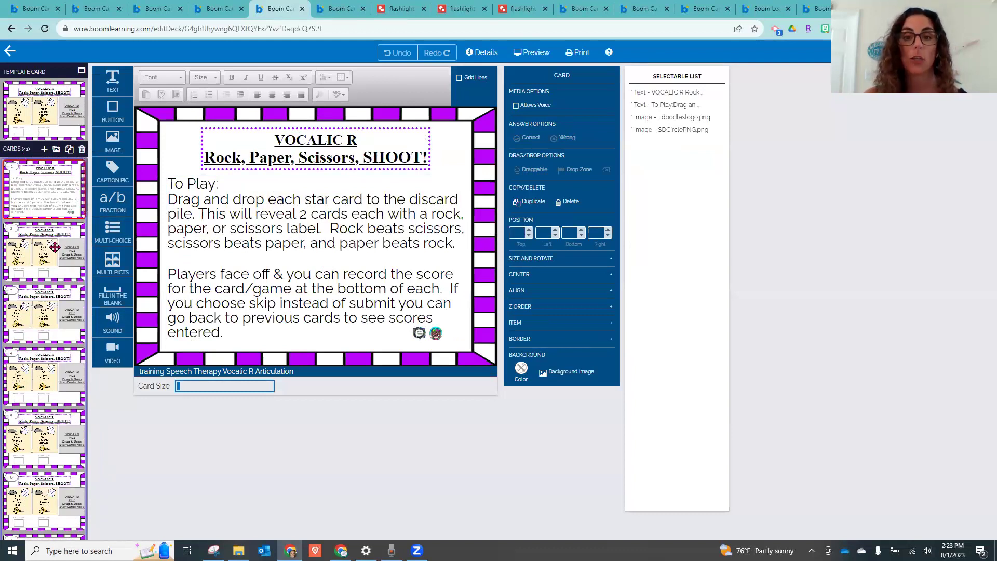
click(244, 371)
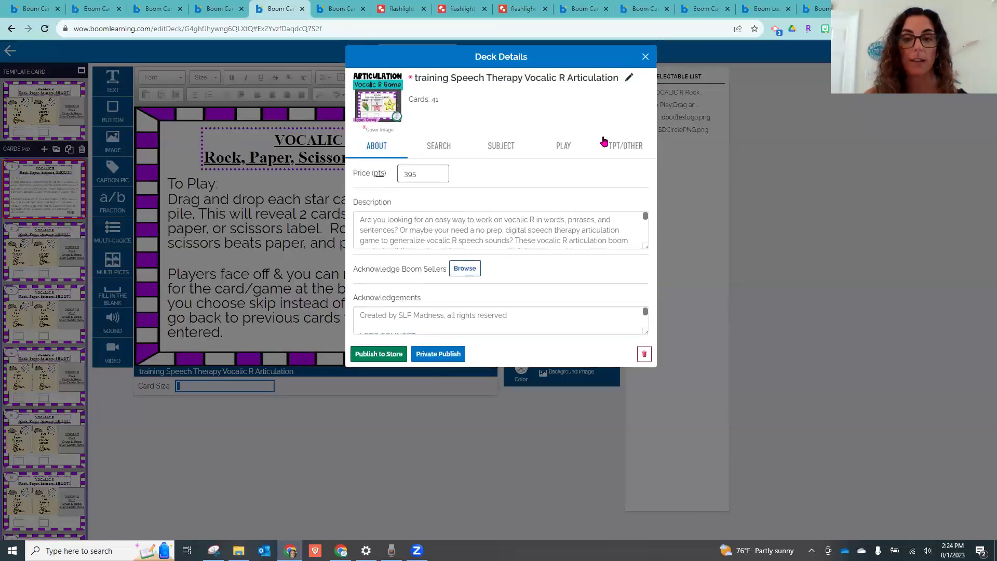
click(565, 150)
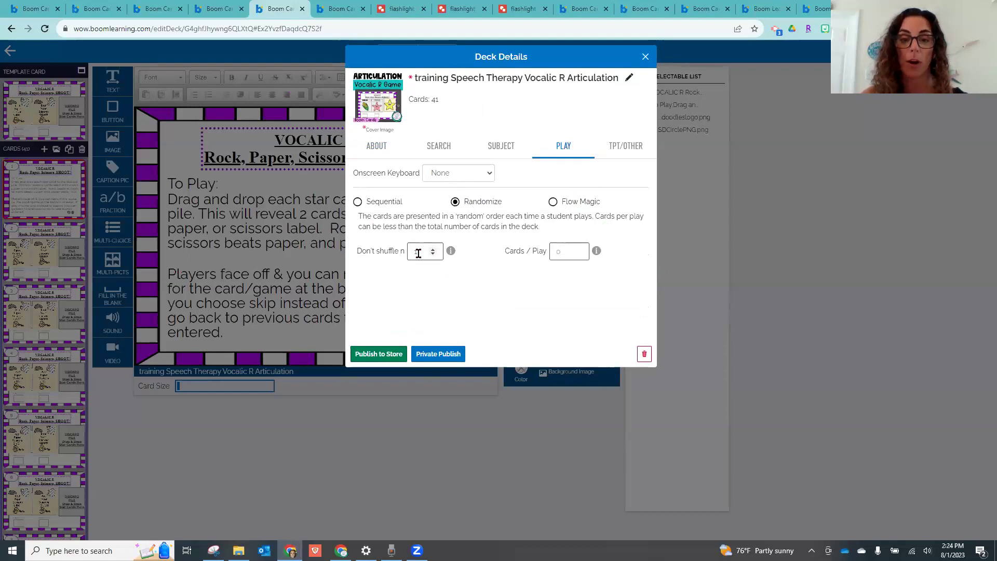
drag(421, 253, 409, 253)
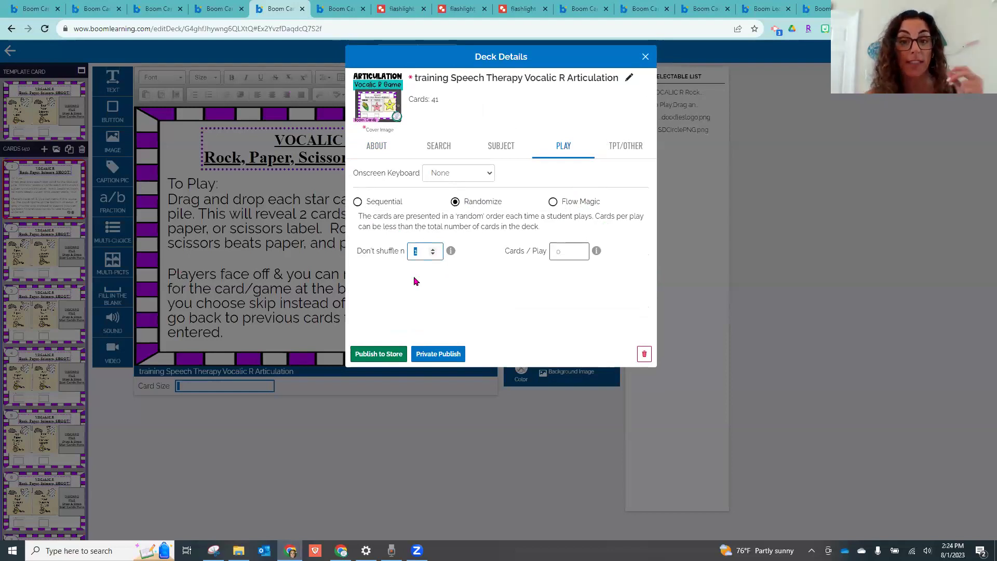
click(552, 254)
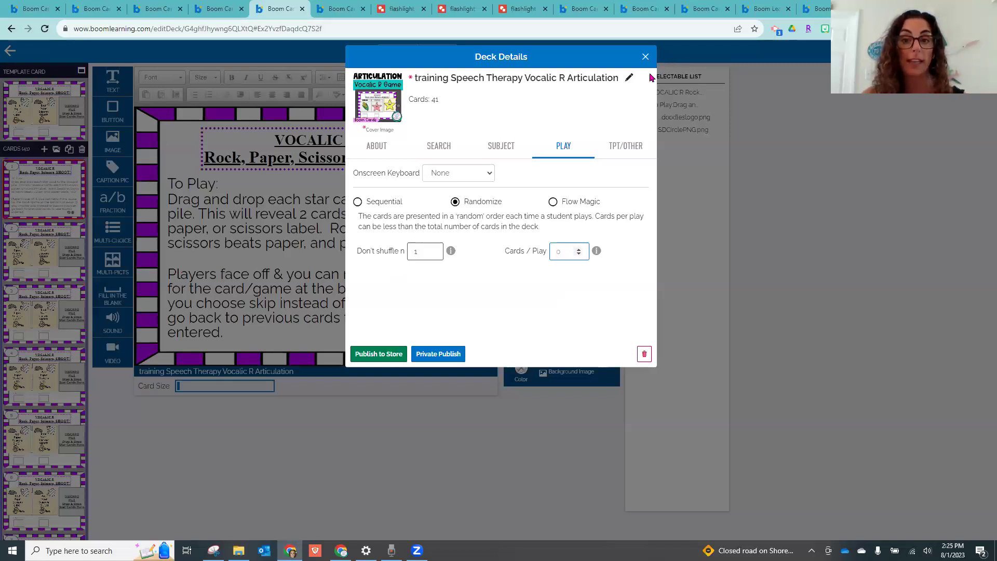
click(644, 57)
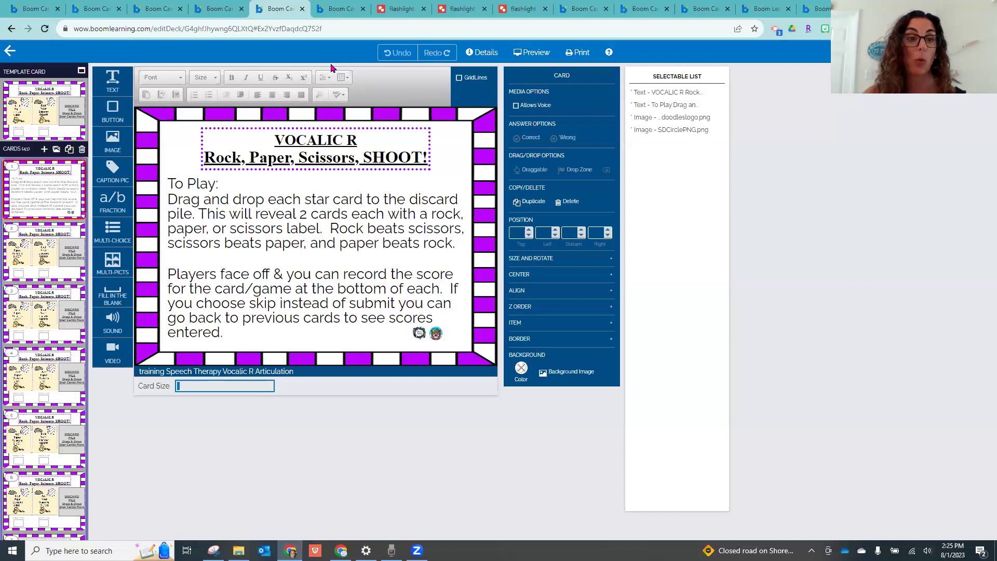
On Boom Training card 10, add a narrowed multiple-choice container beside the image grid
click(47, 6)
scroll(47, 383, down, 2)
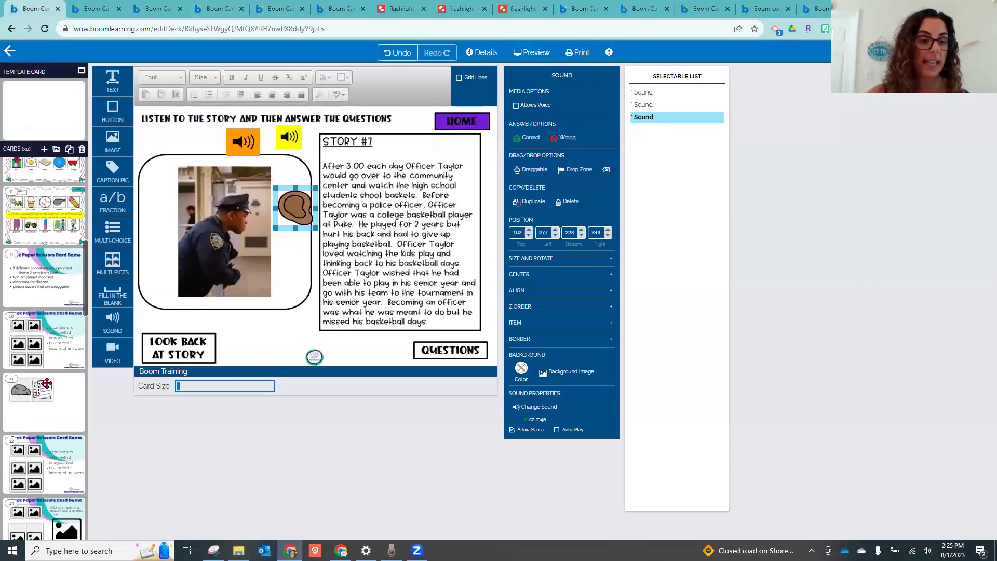
click(58, 335)
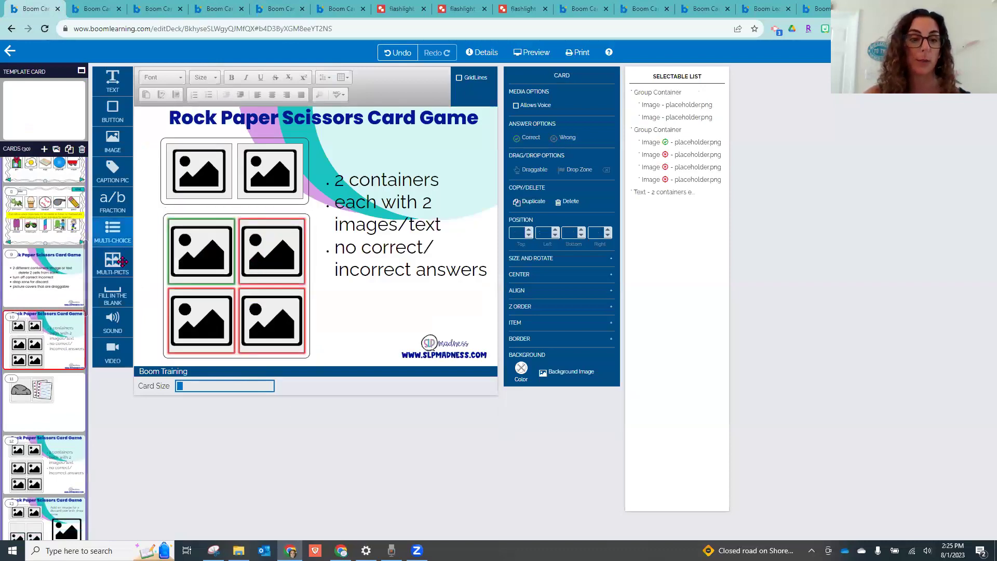
drag(115, 230, 410, 227)
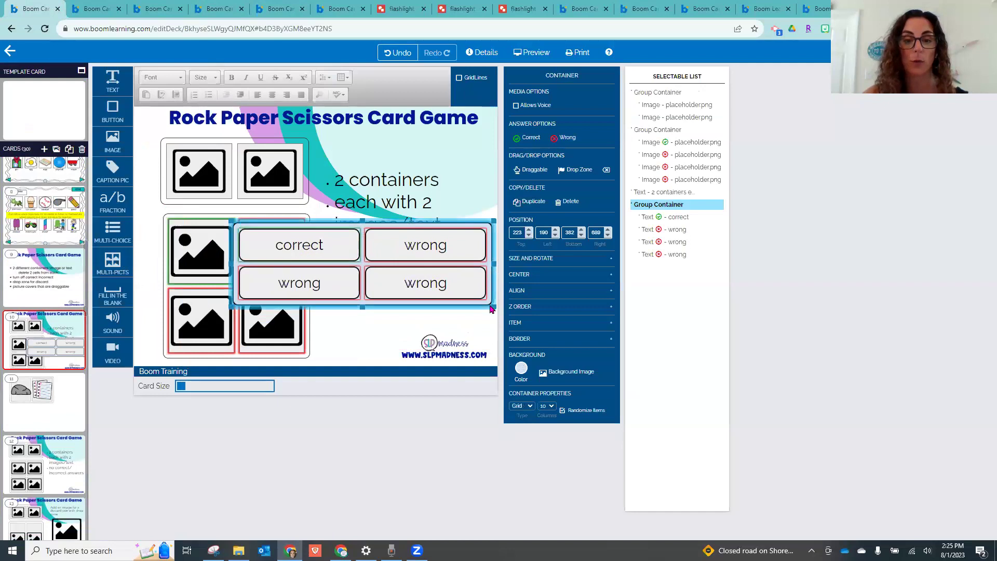
mouse_move(443, 307)
mouse_down()
mouse_move(434, 356)
mouse_move(427, 306)
mouse_up()
drag(425, 250, 504, 263)
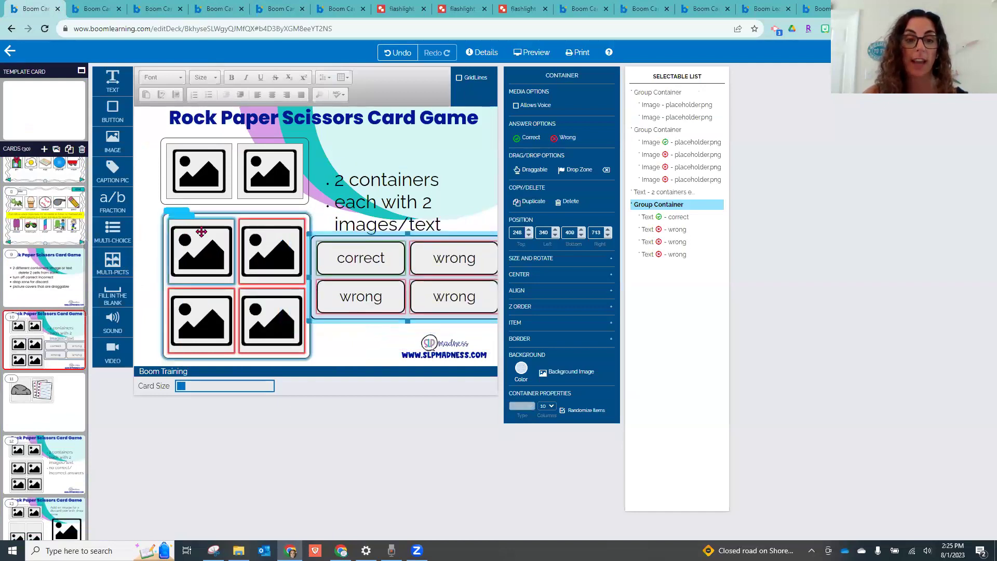
Select the grid images and answer texts to check the correct and wrong choices
click(231, 262)
click(331, 258)
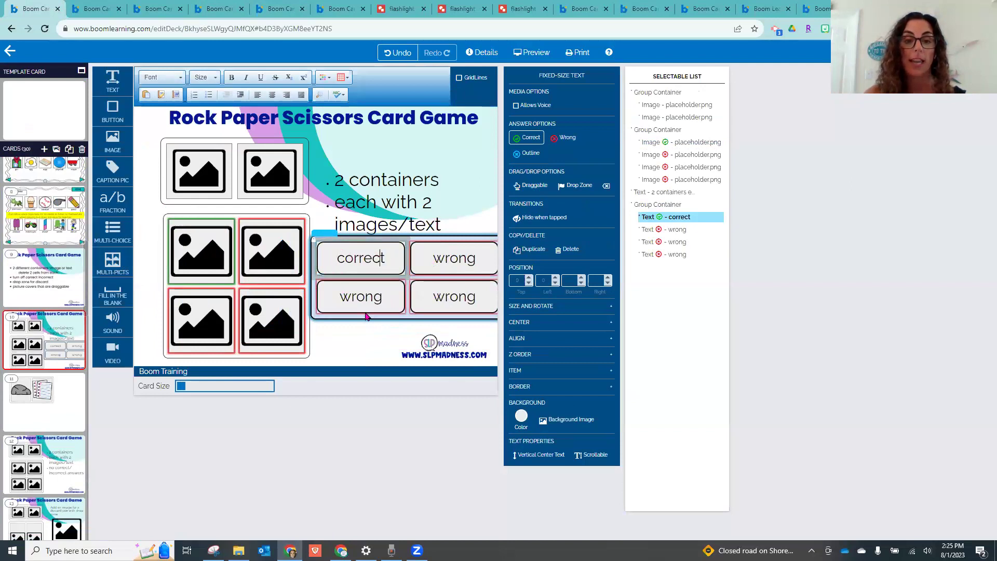
click(366, 296)
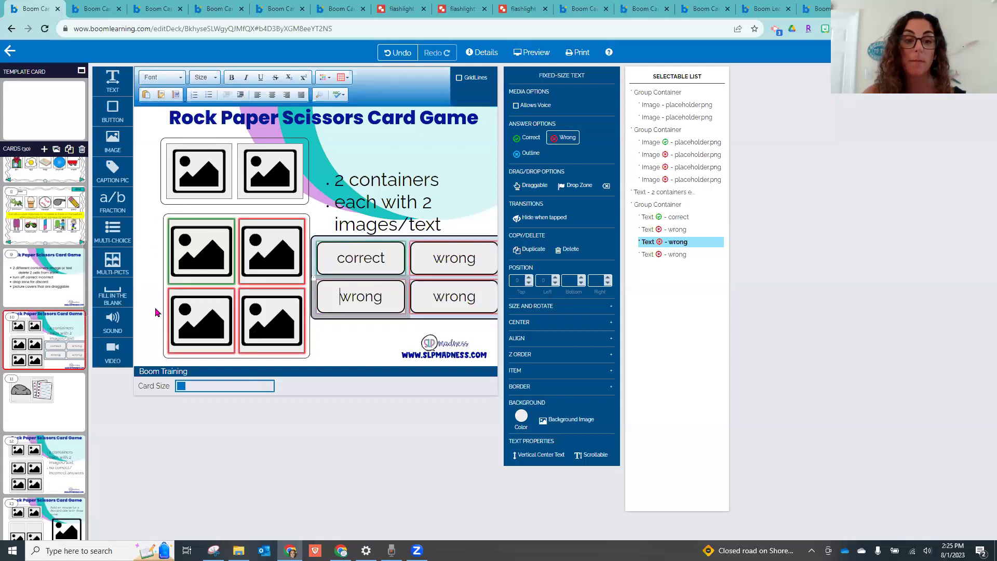
click(197, 179)
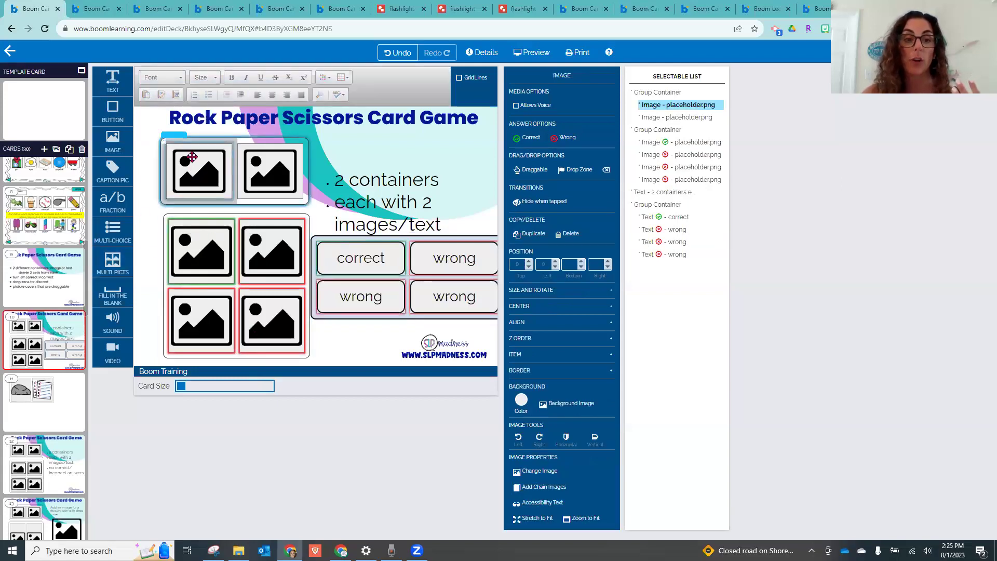
click(274, 162)
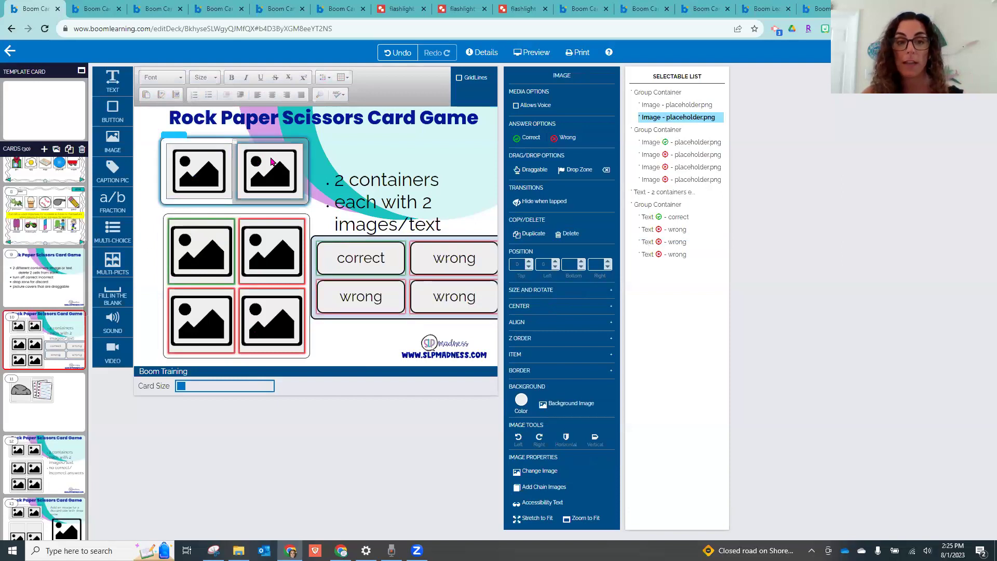
click(205, 243)
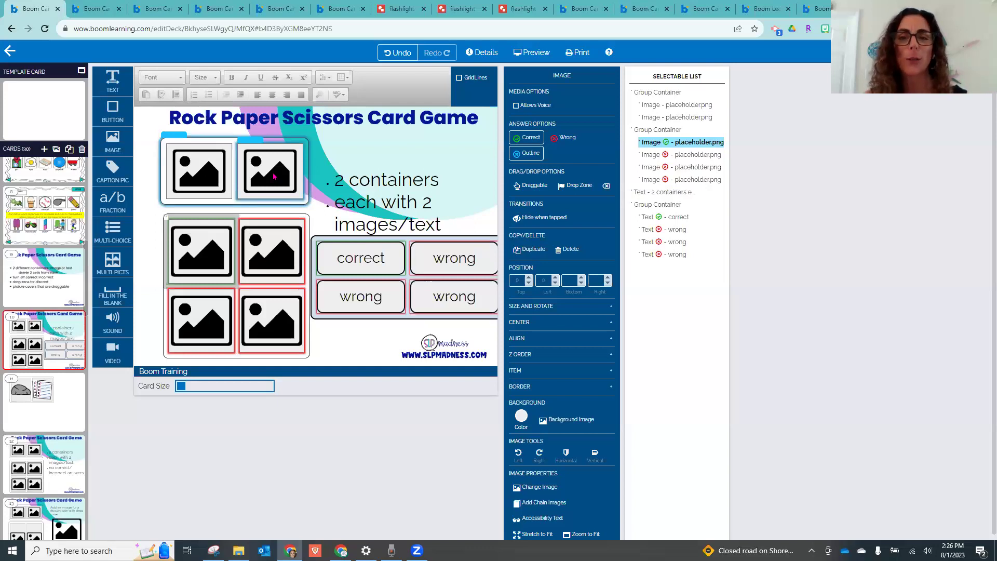
Go to Studio's Library, show the Self Published decks, and expand the deck library help notes
click(10, 50)
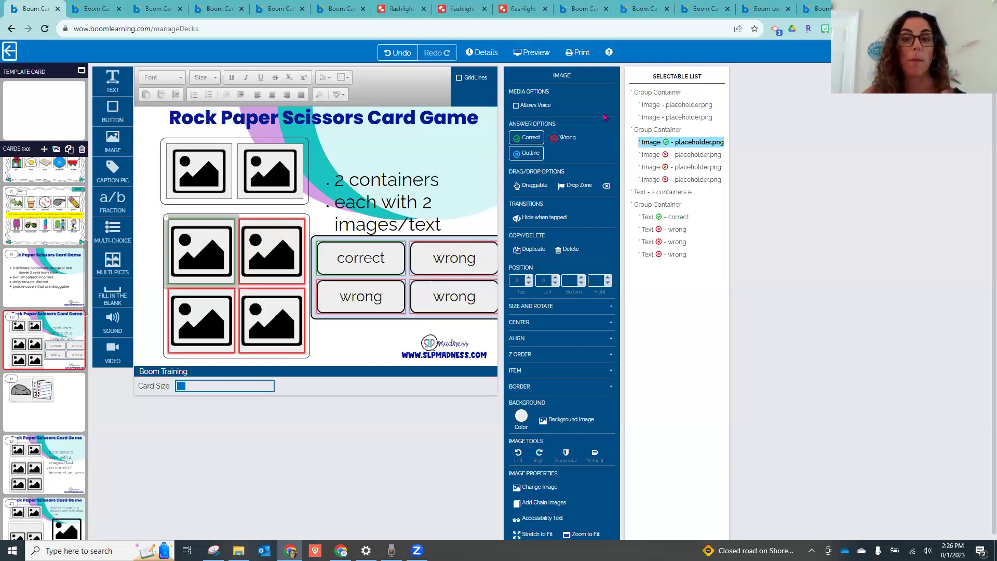
click(671, 52)
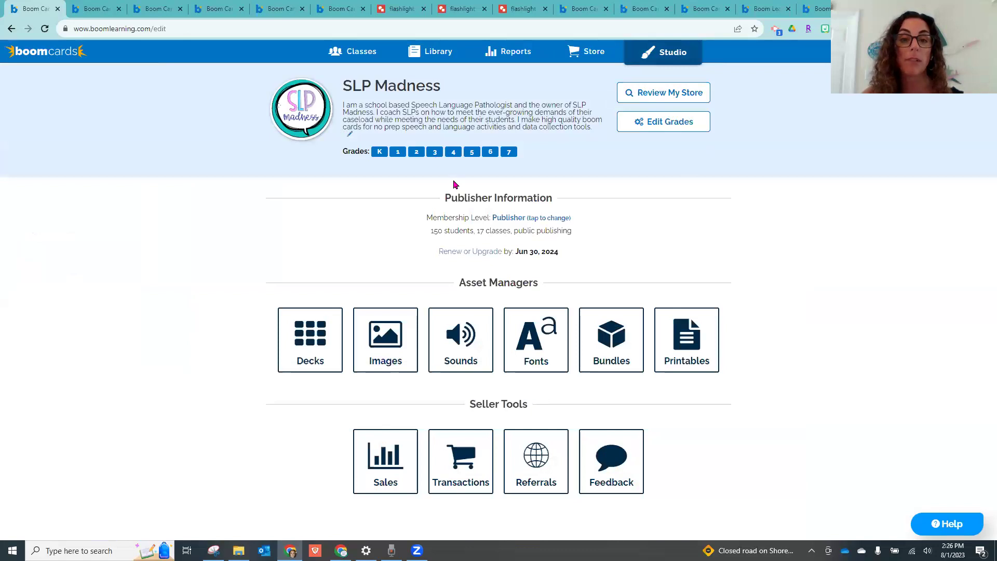
click(447, 54)
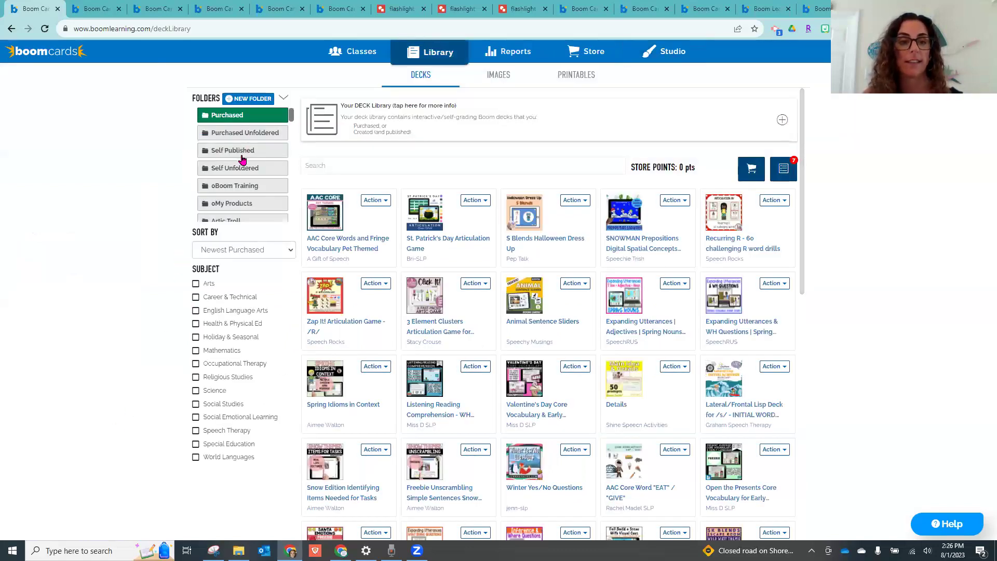
click(240, 152)
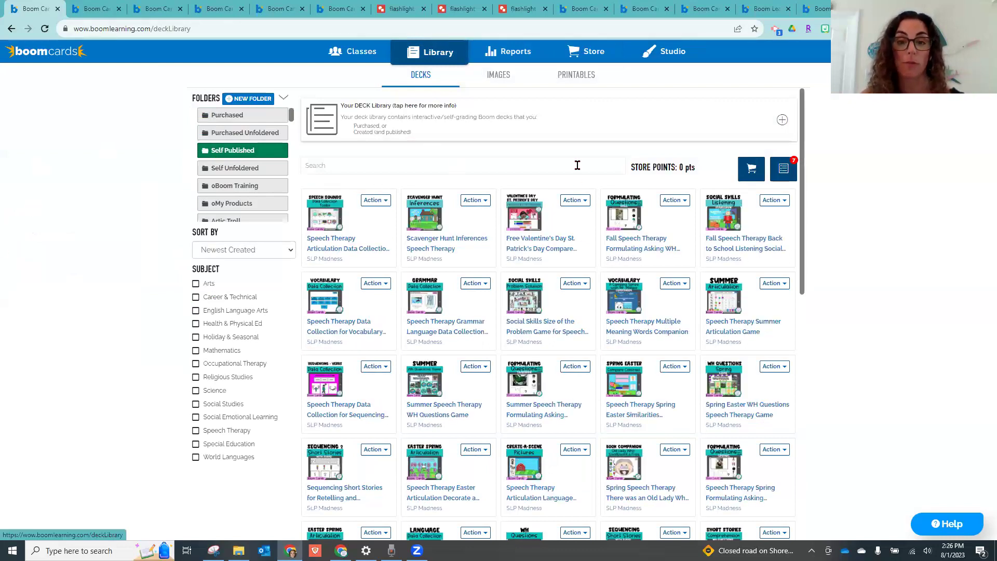
click(483, 200)
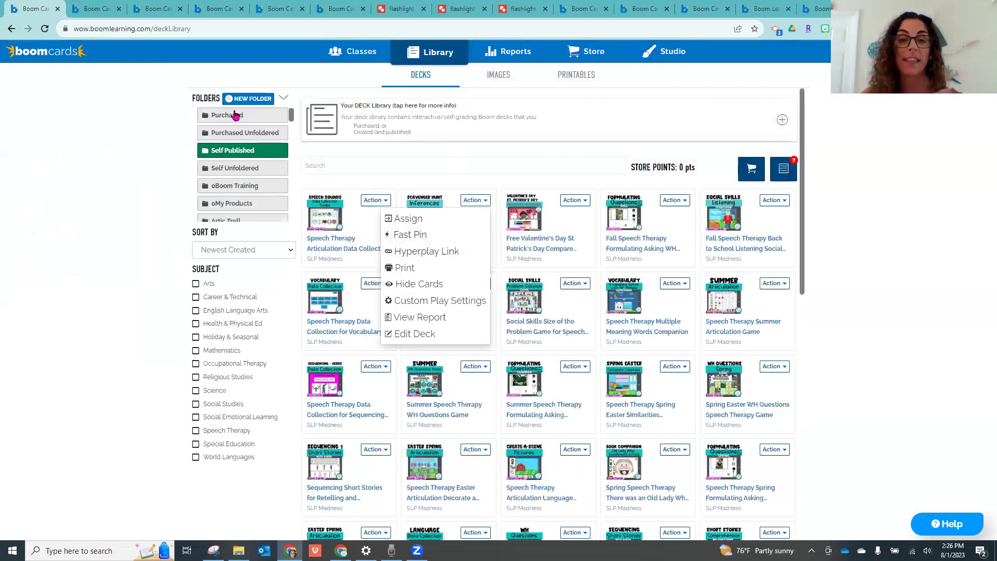
click(497, 125)
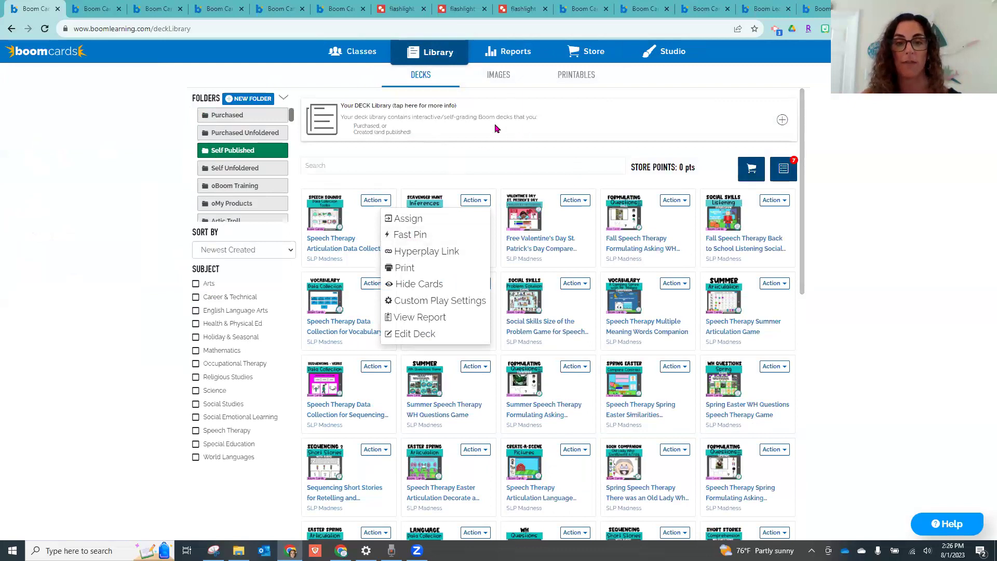
click(10, 274)
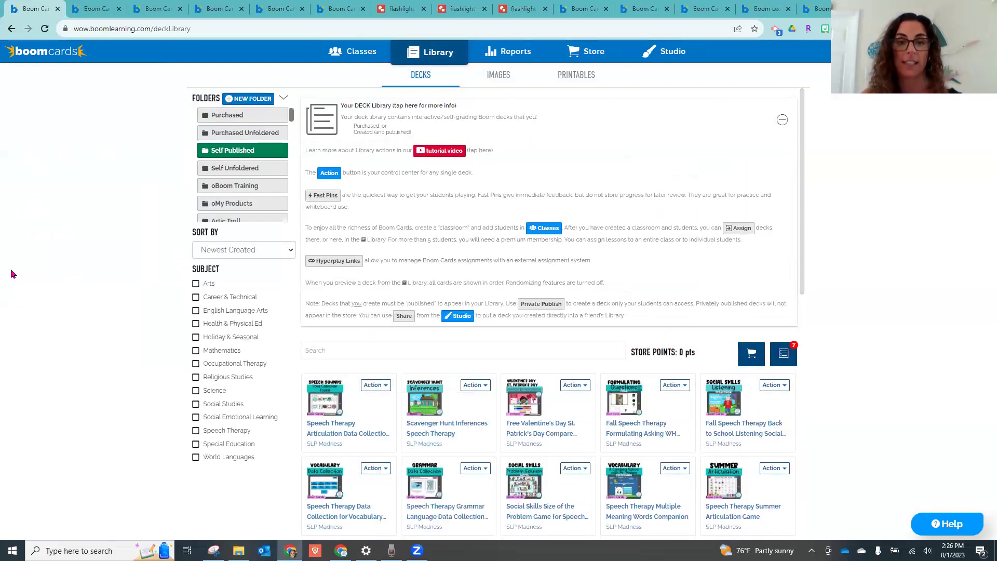